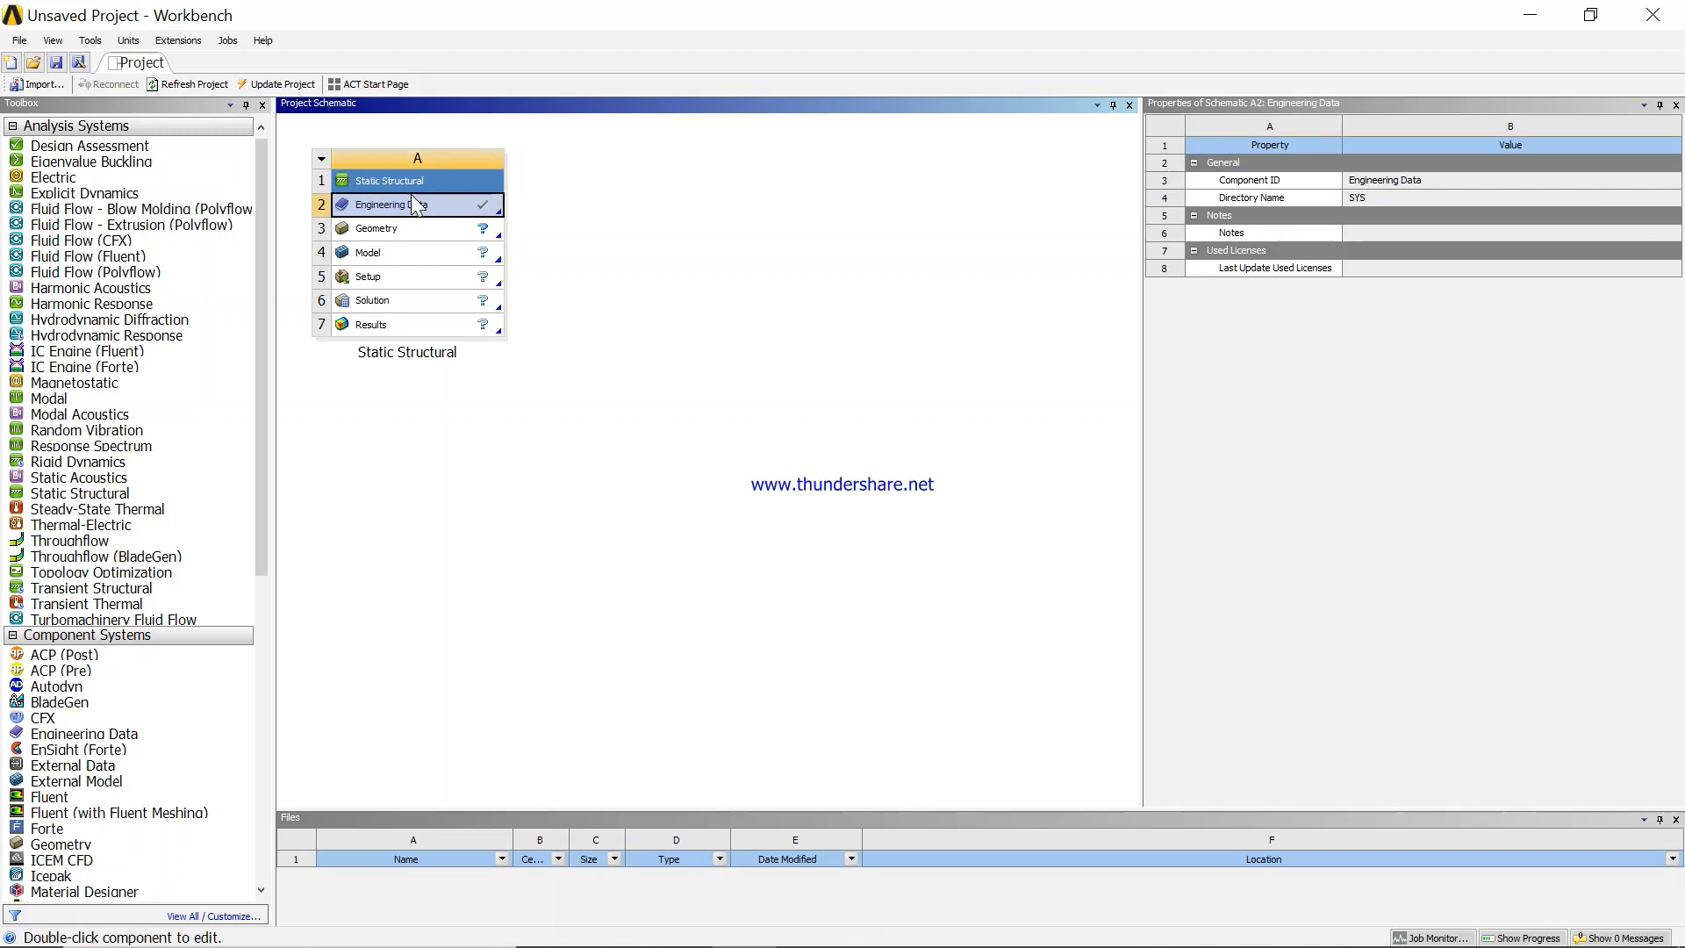
- Create a new DesignModeler geometry for the Geometry cell of the Static Structural system
click(404, 239)
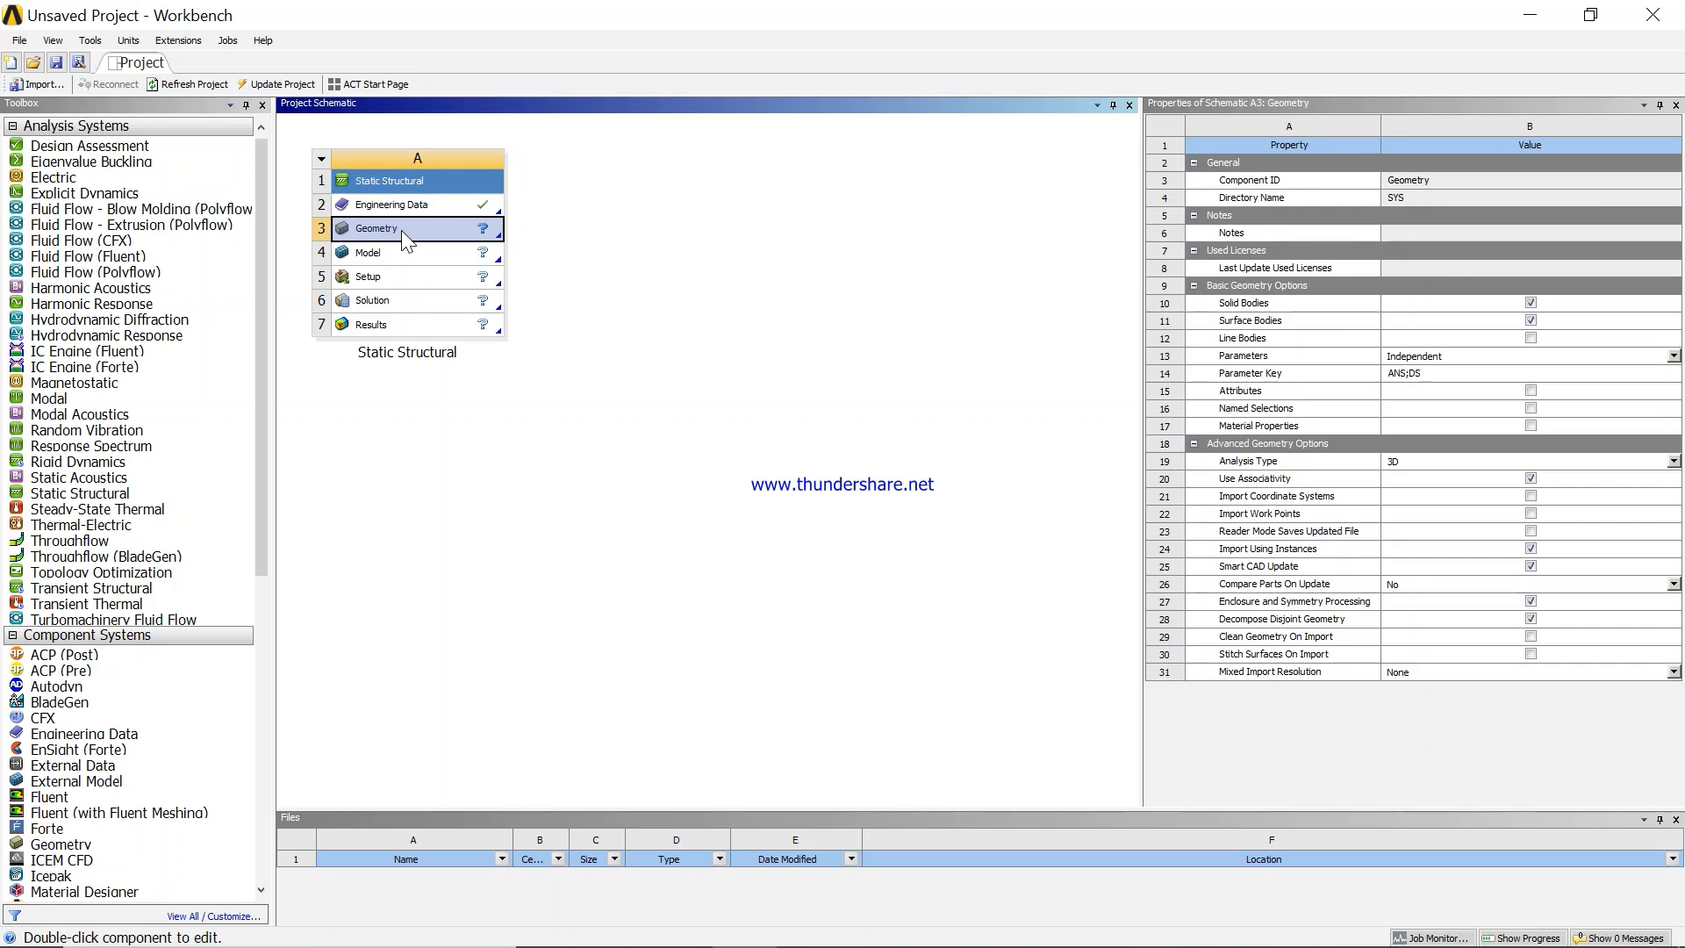
right_click(405, 238)
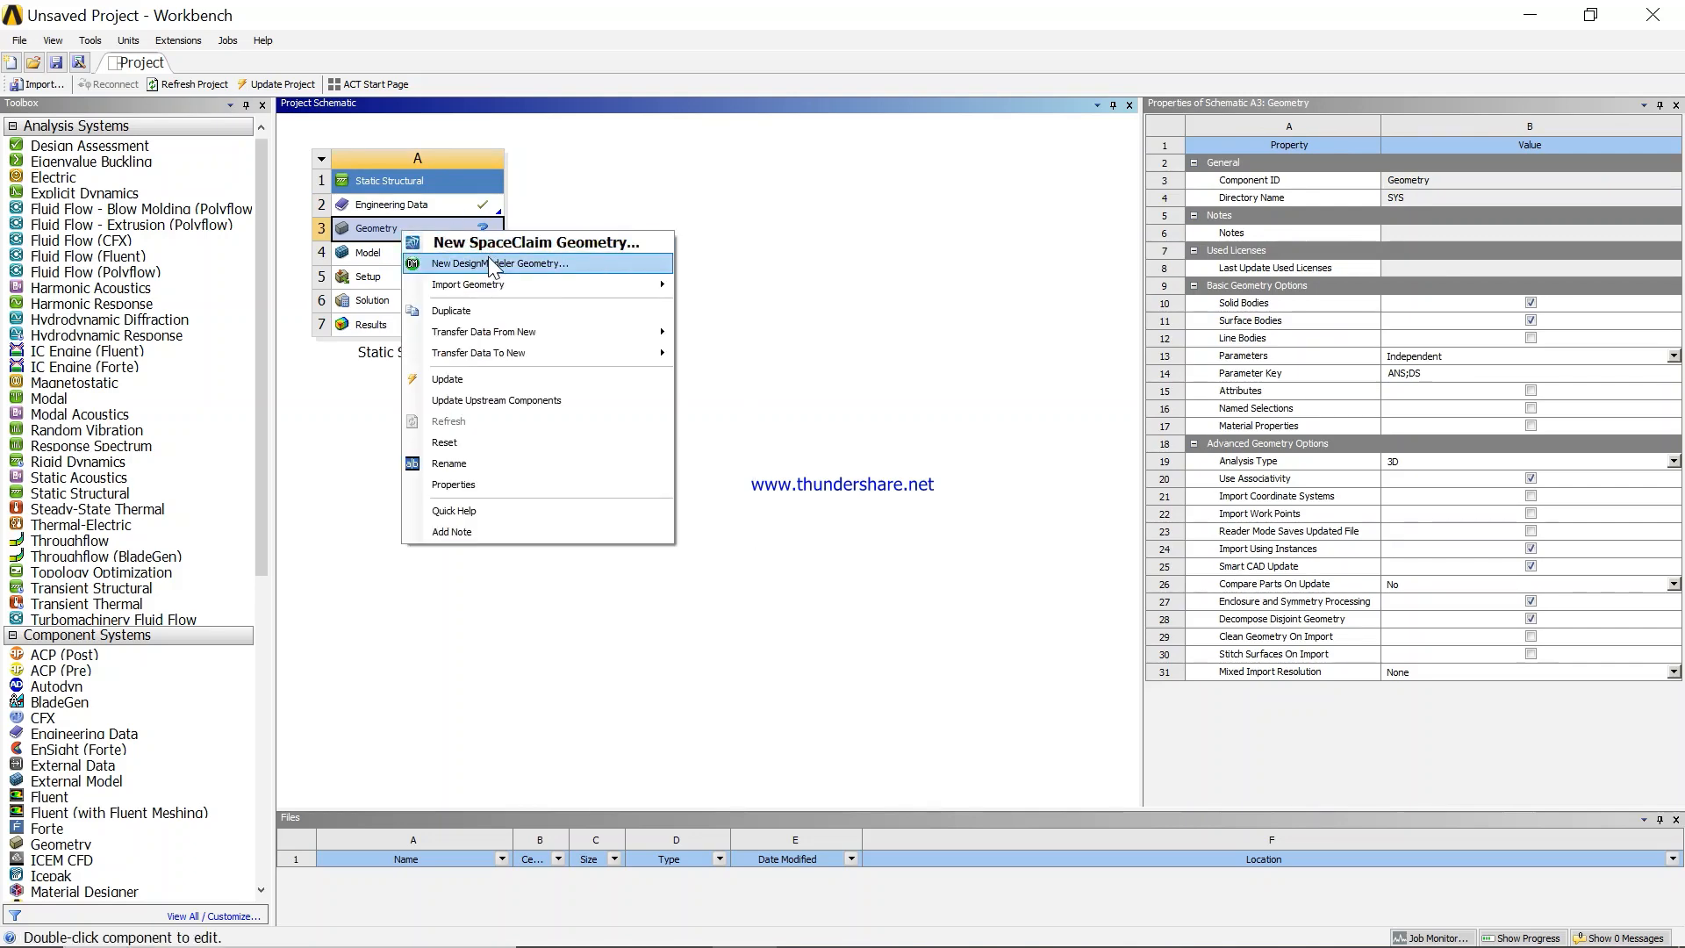
click(492, 265)
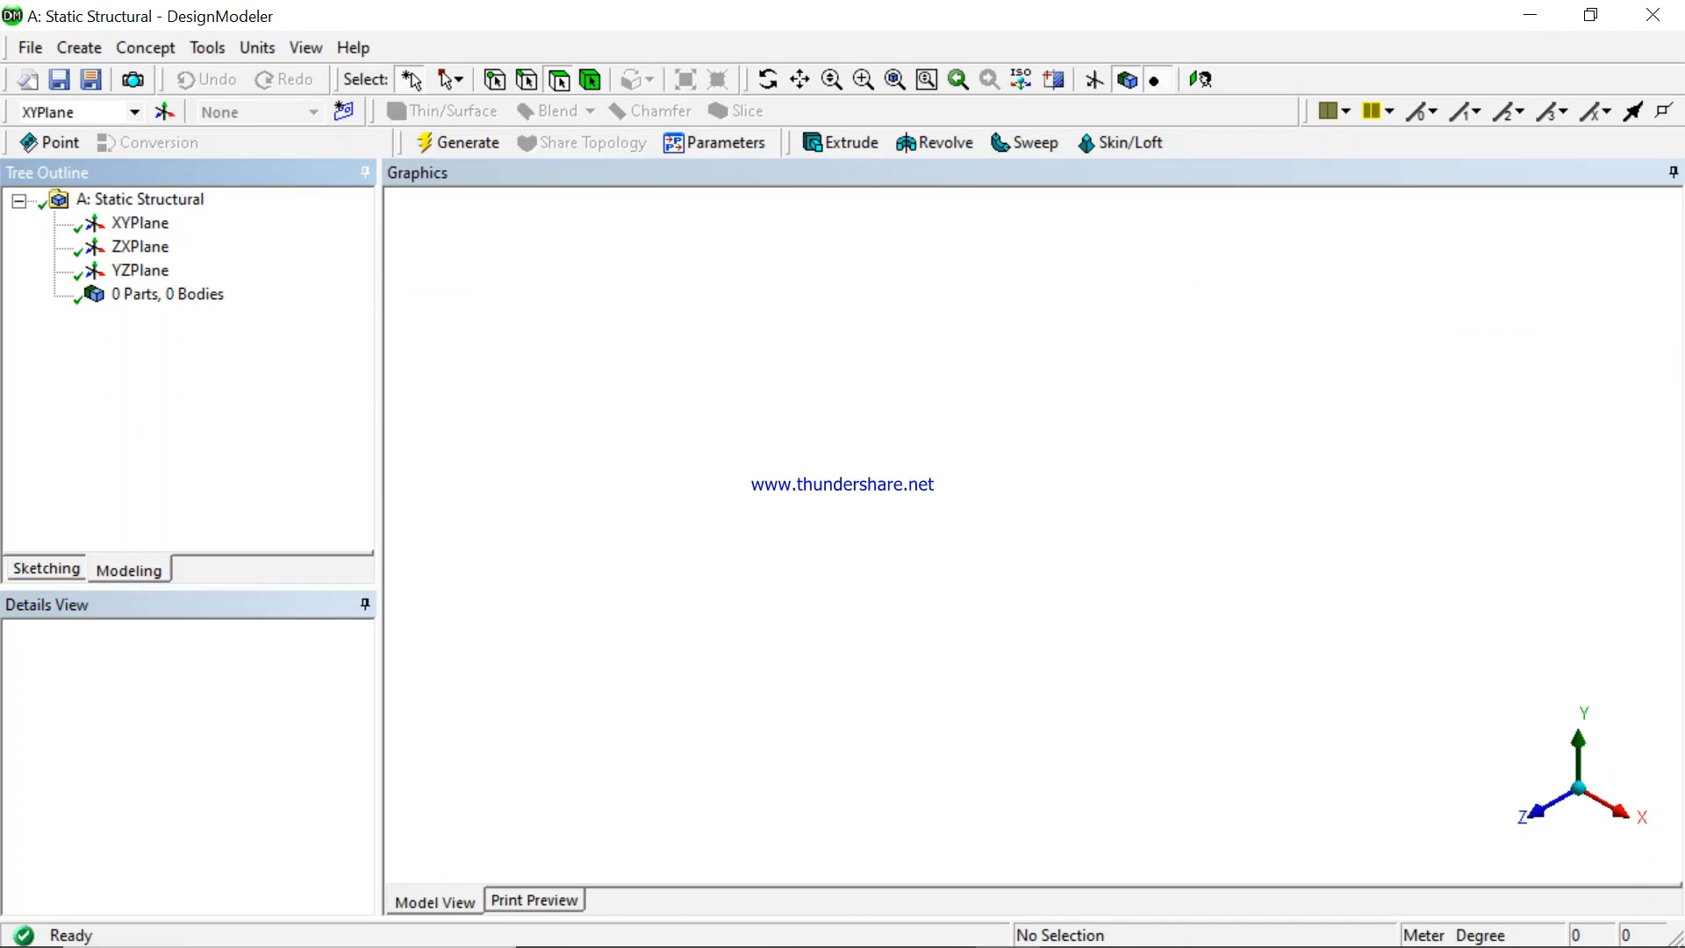
- Read the plate dimensions, hole diameter and load in the PLATE WITH A HOLE image in Photos, and return to DesignModeler
mouse_move(1011, 932)
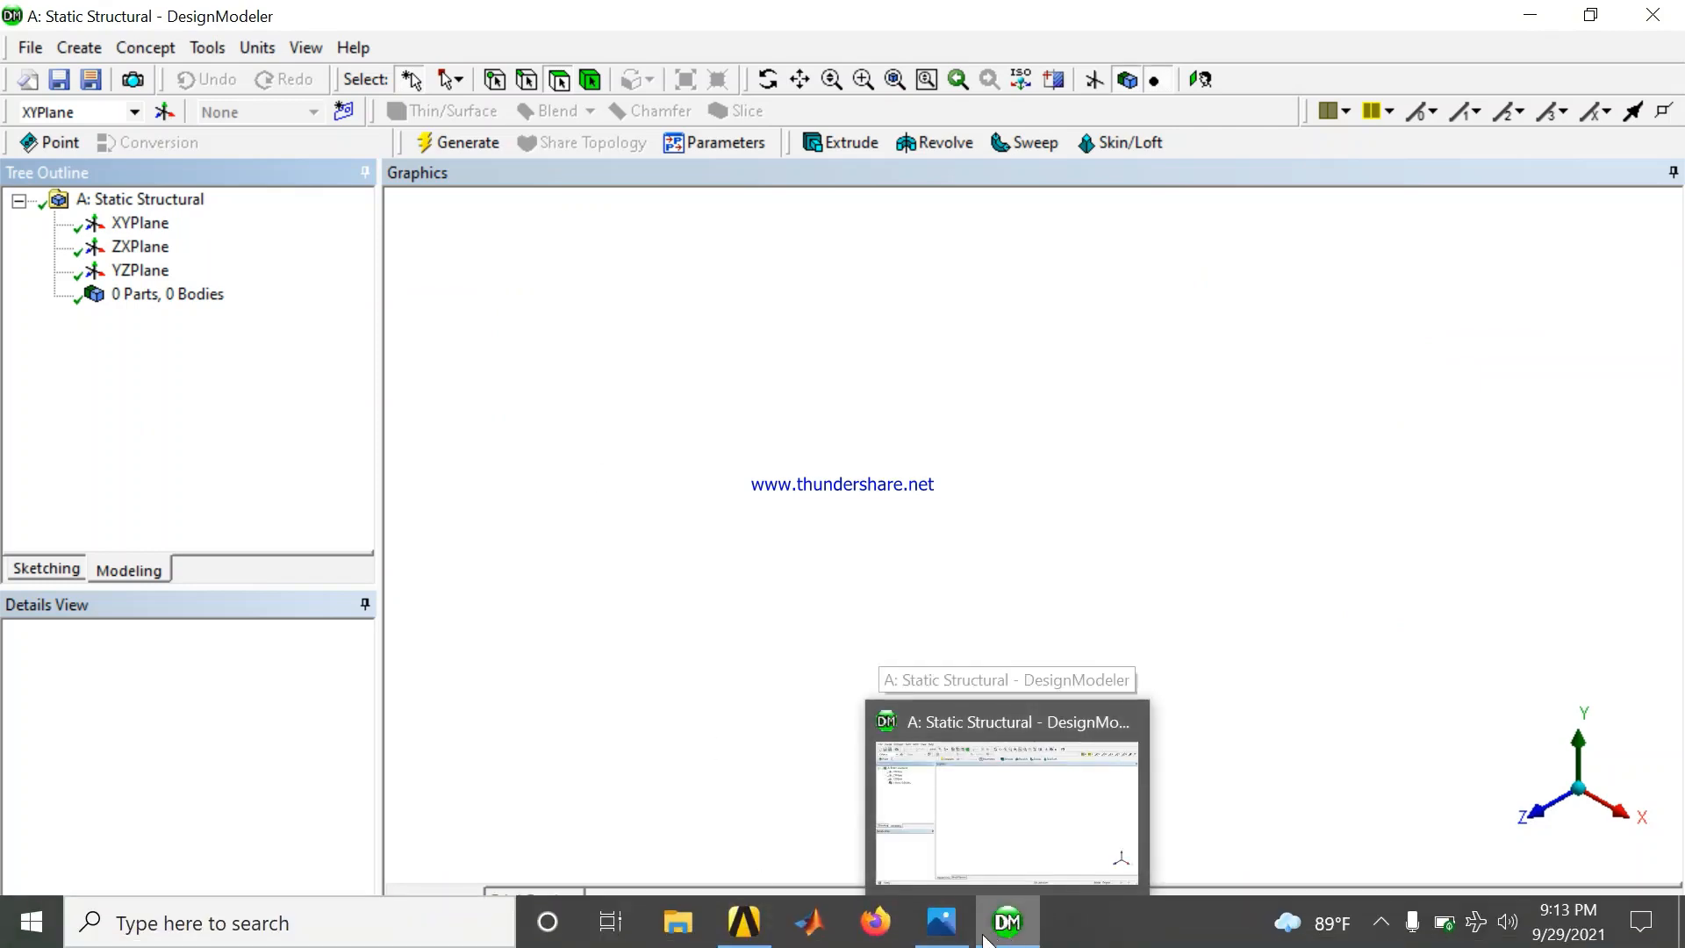
click(950, 818)
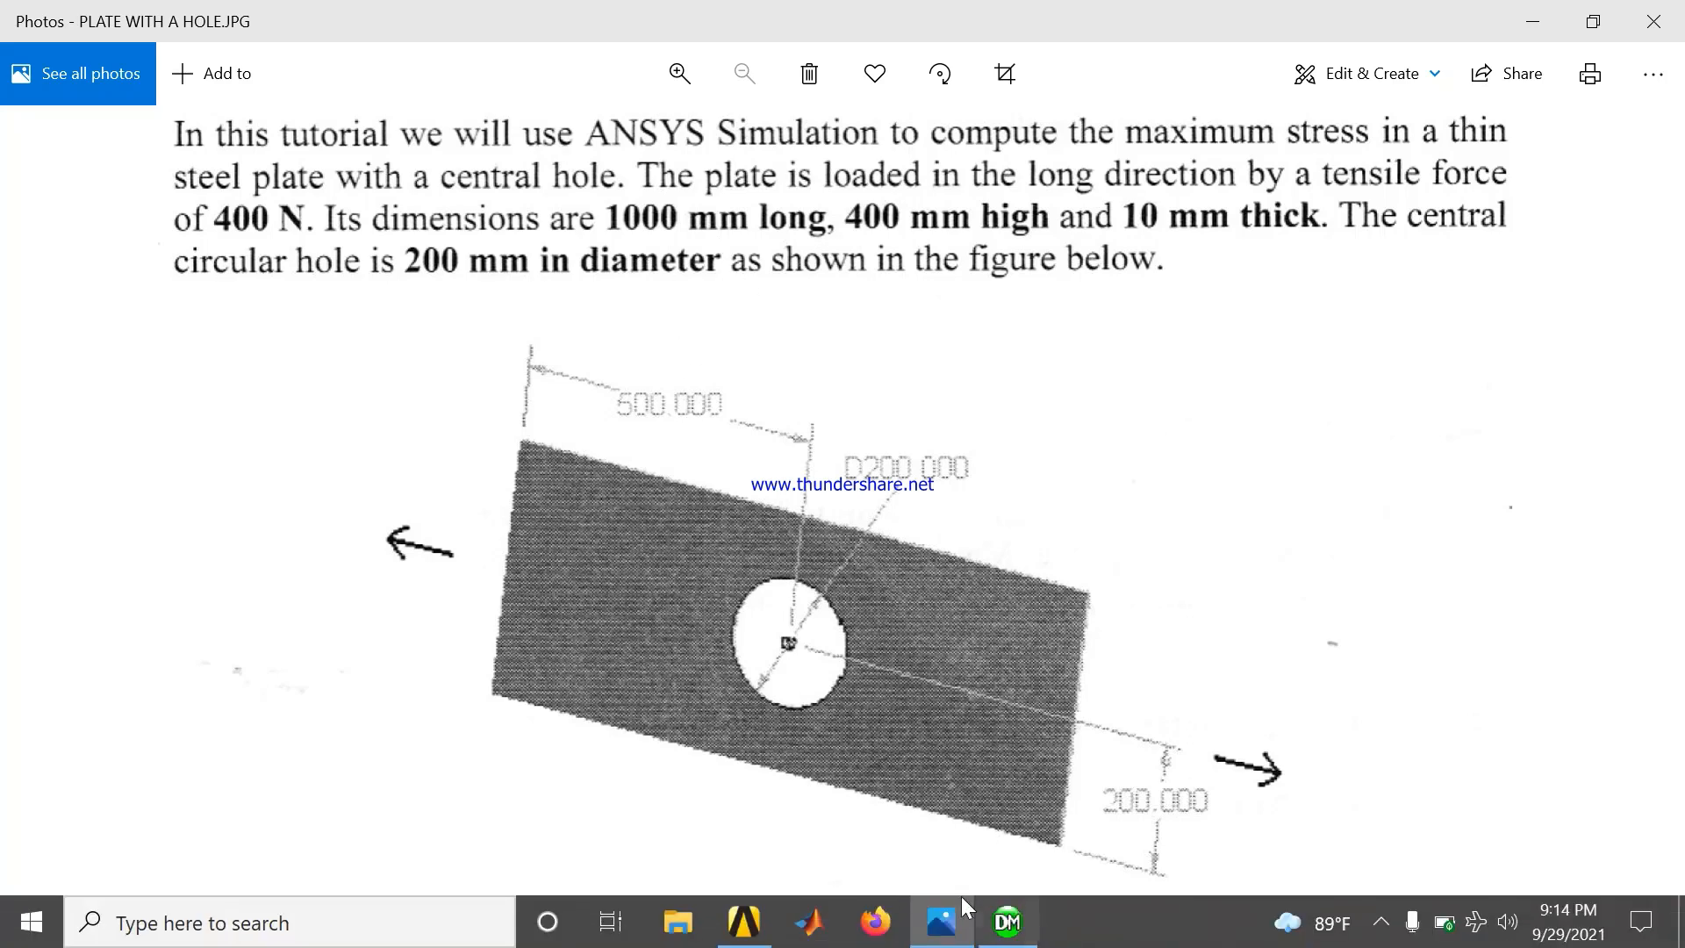
click(1008, 921)
- Set the length unit to millimeter and start sketching on the XYPlane, viewed face-on
click(256, 49)
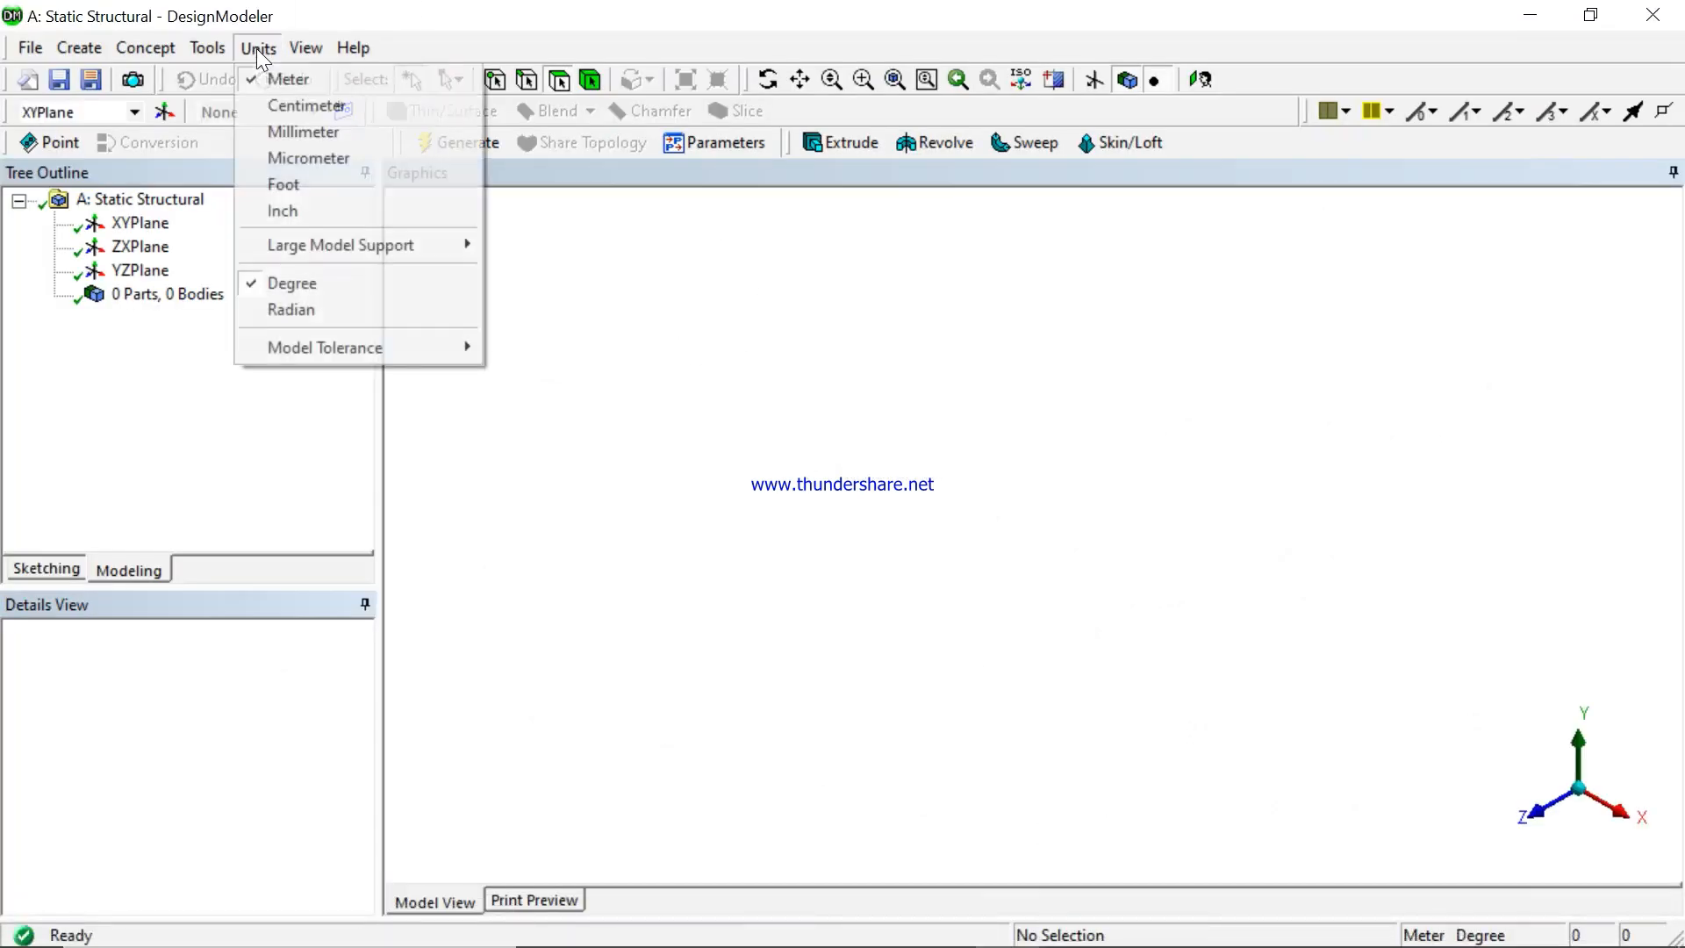
click(321, 133)
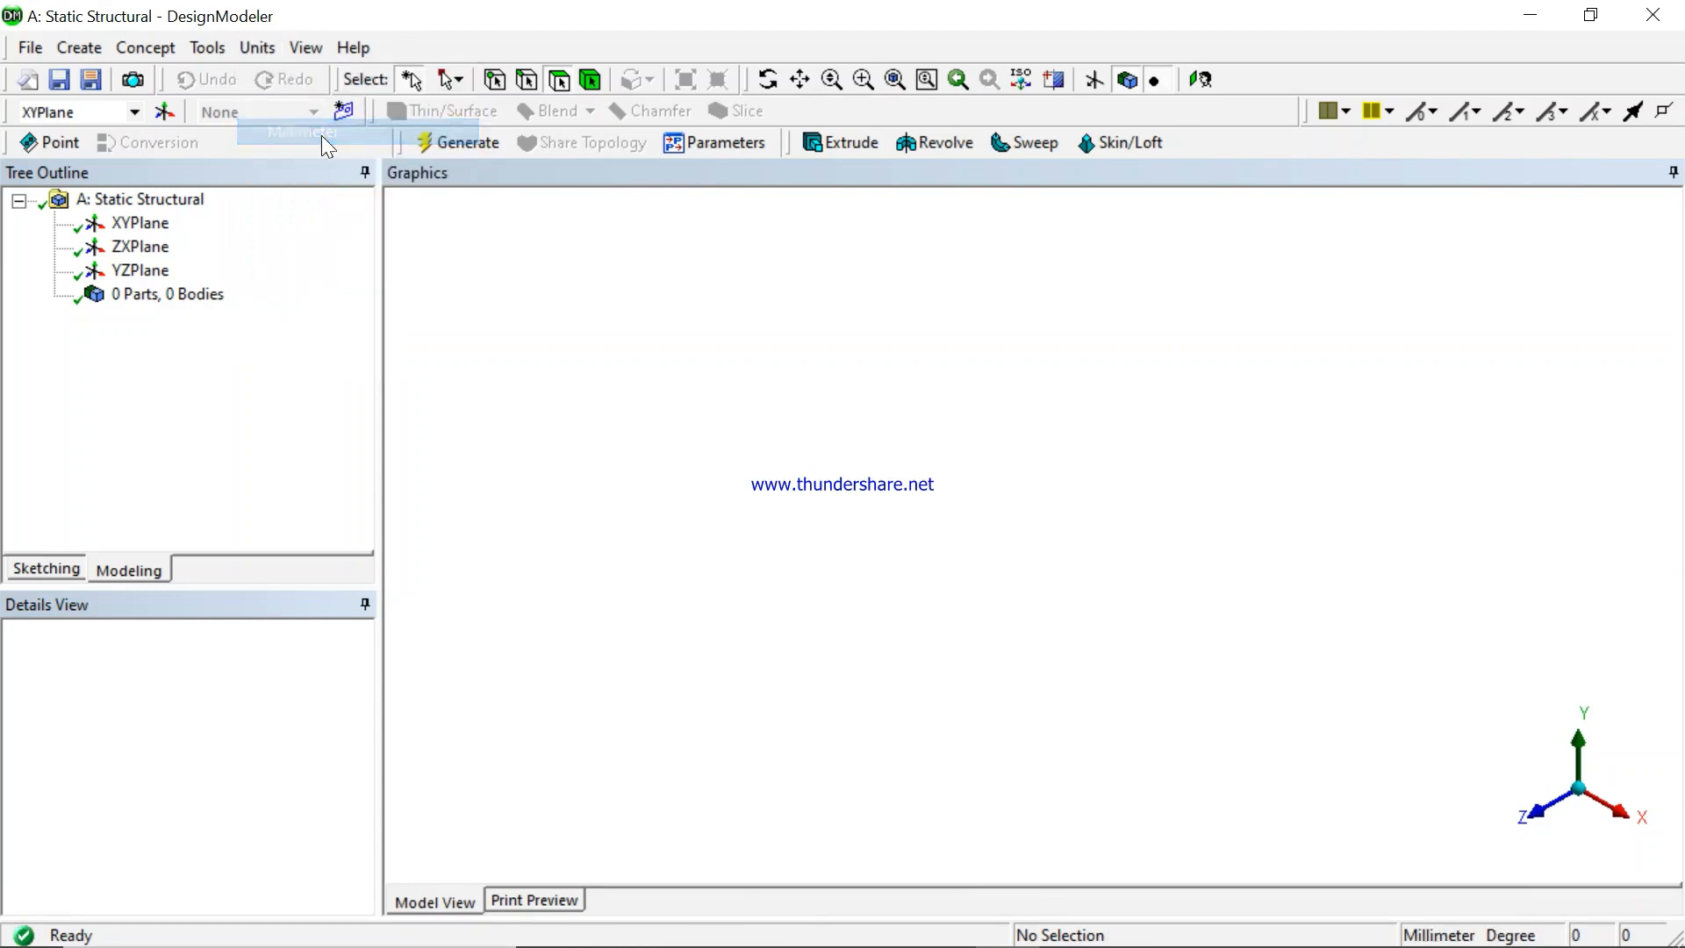
click(139, 224)
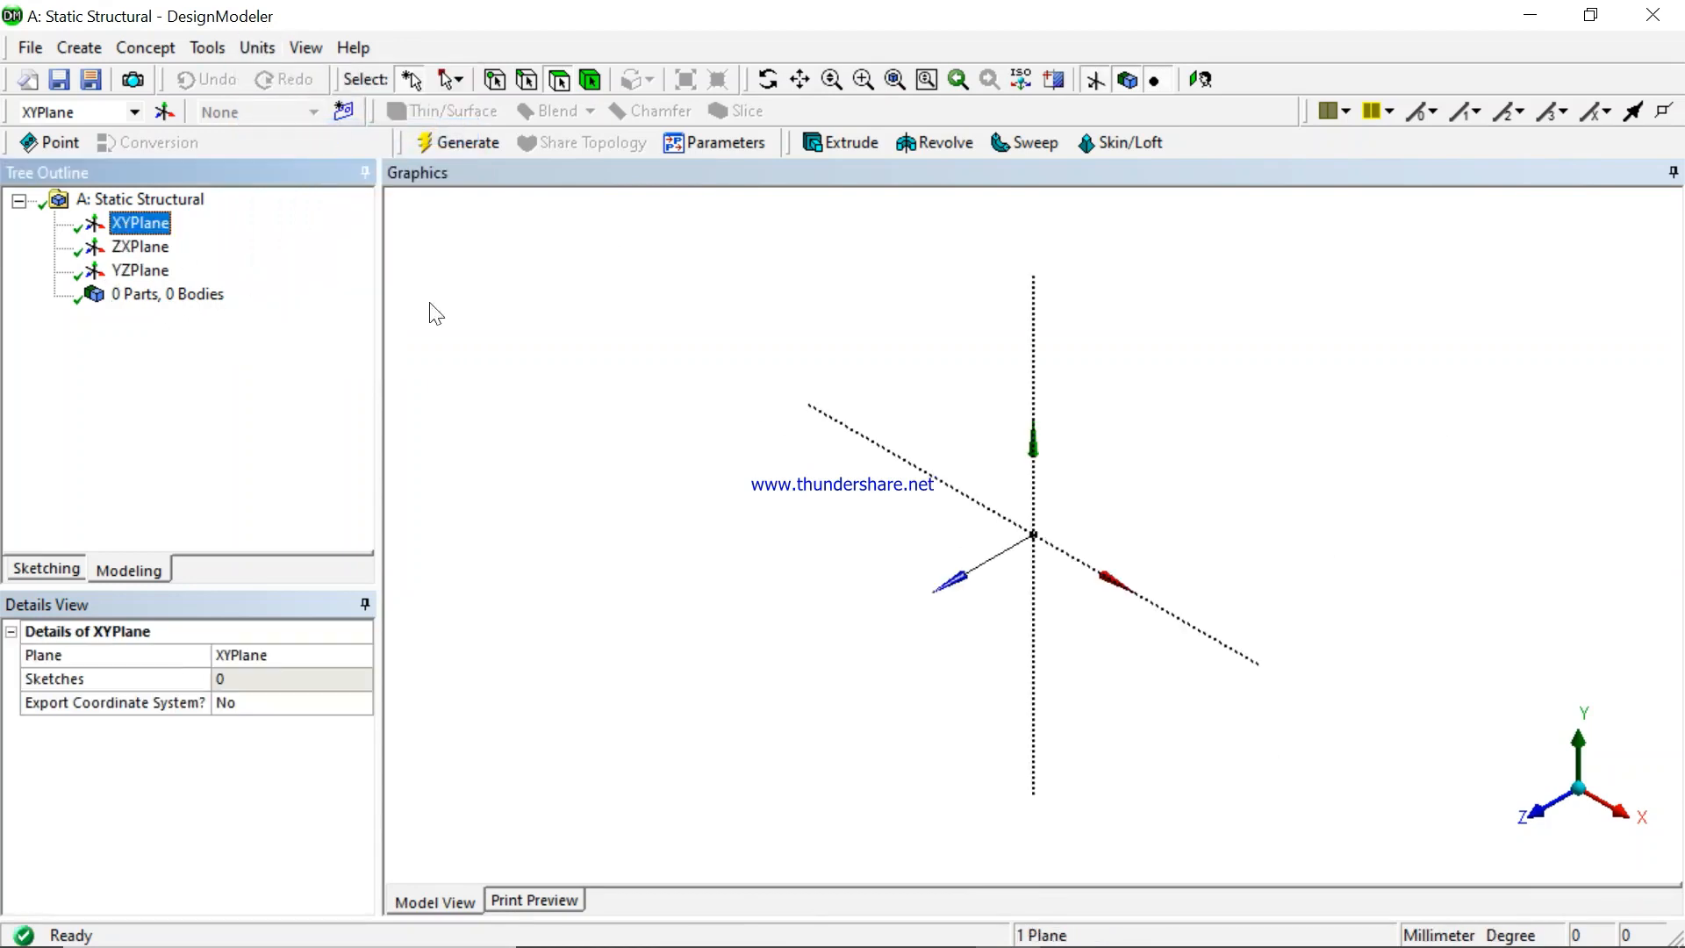
click(1200, 80)
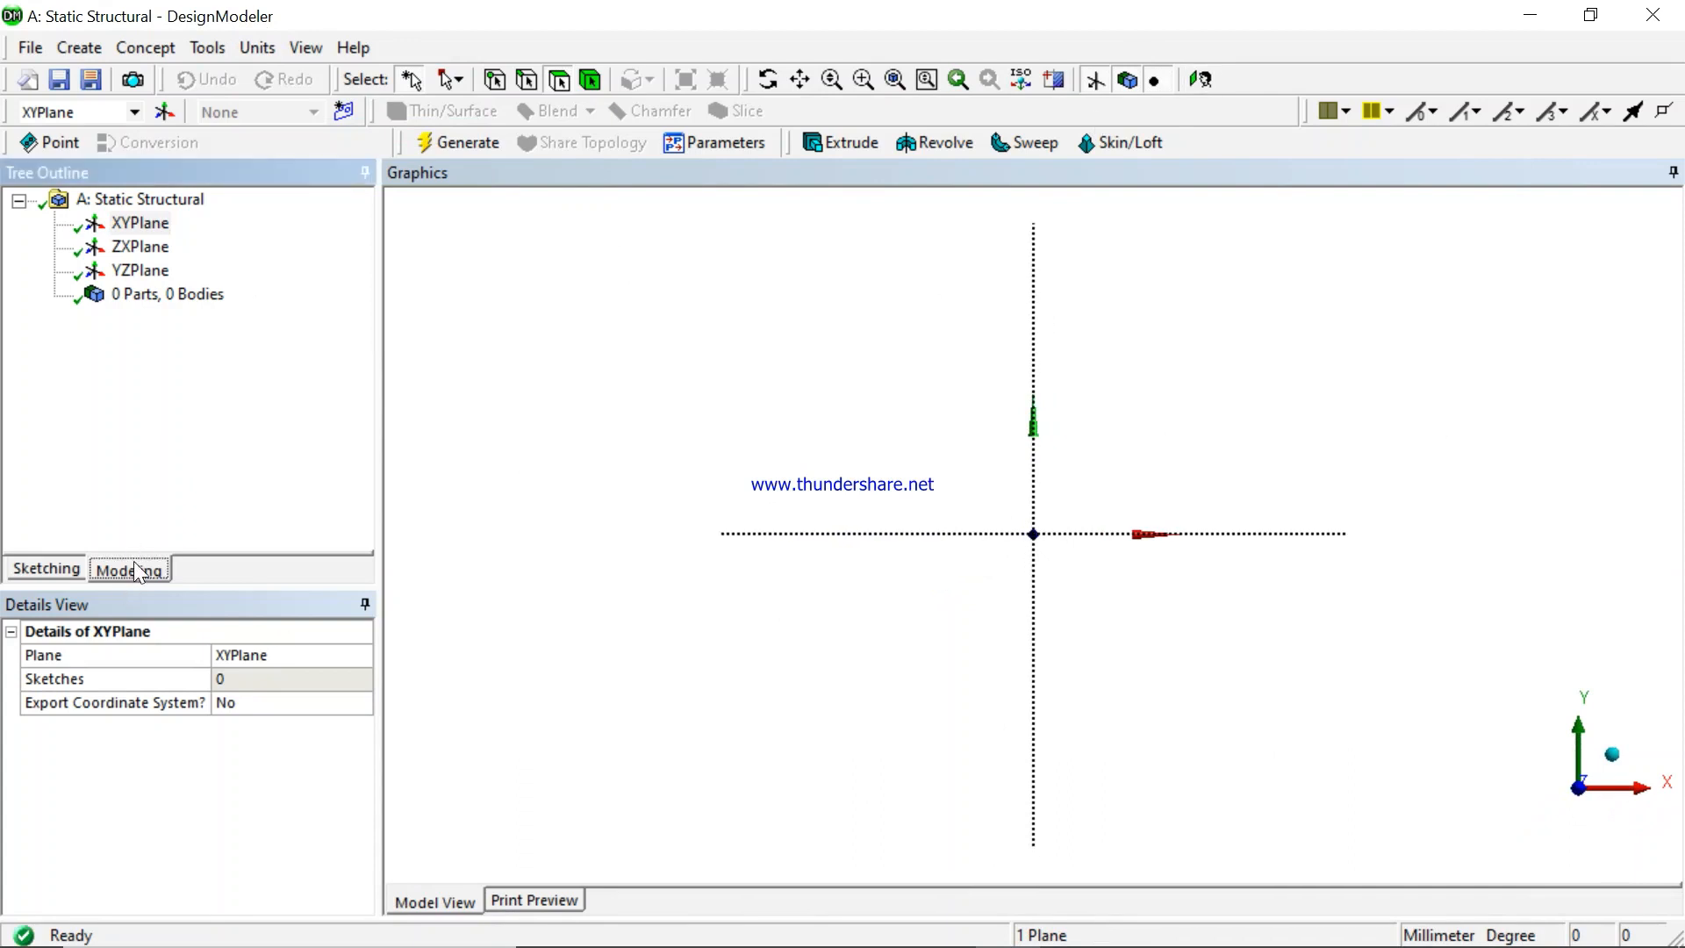
click(64, 575)
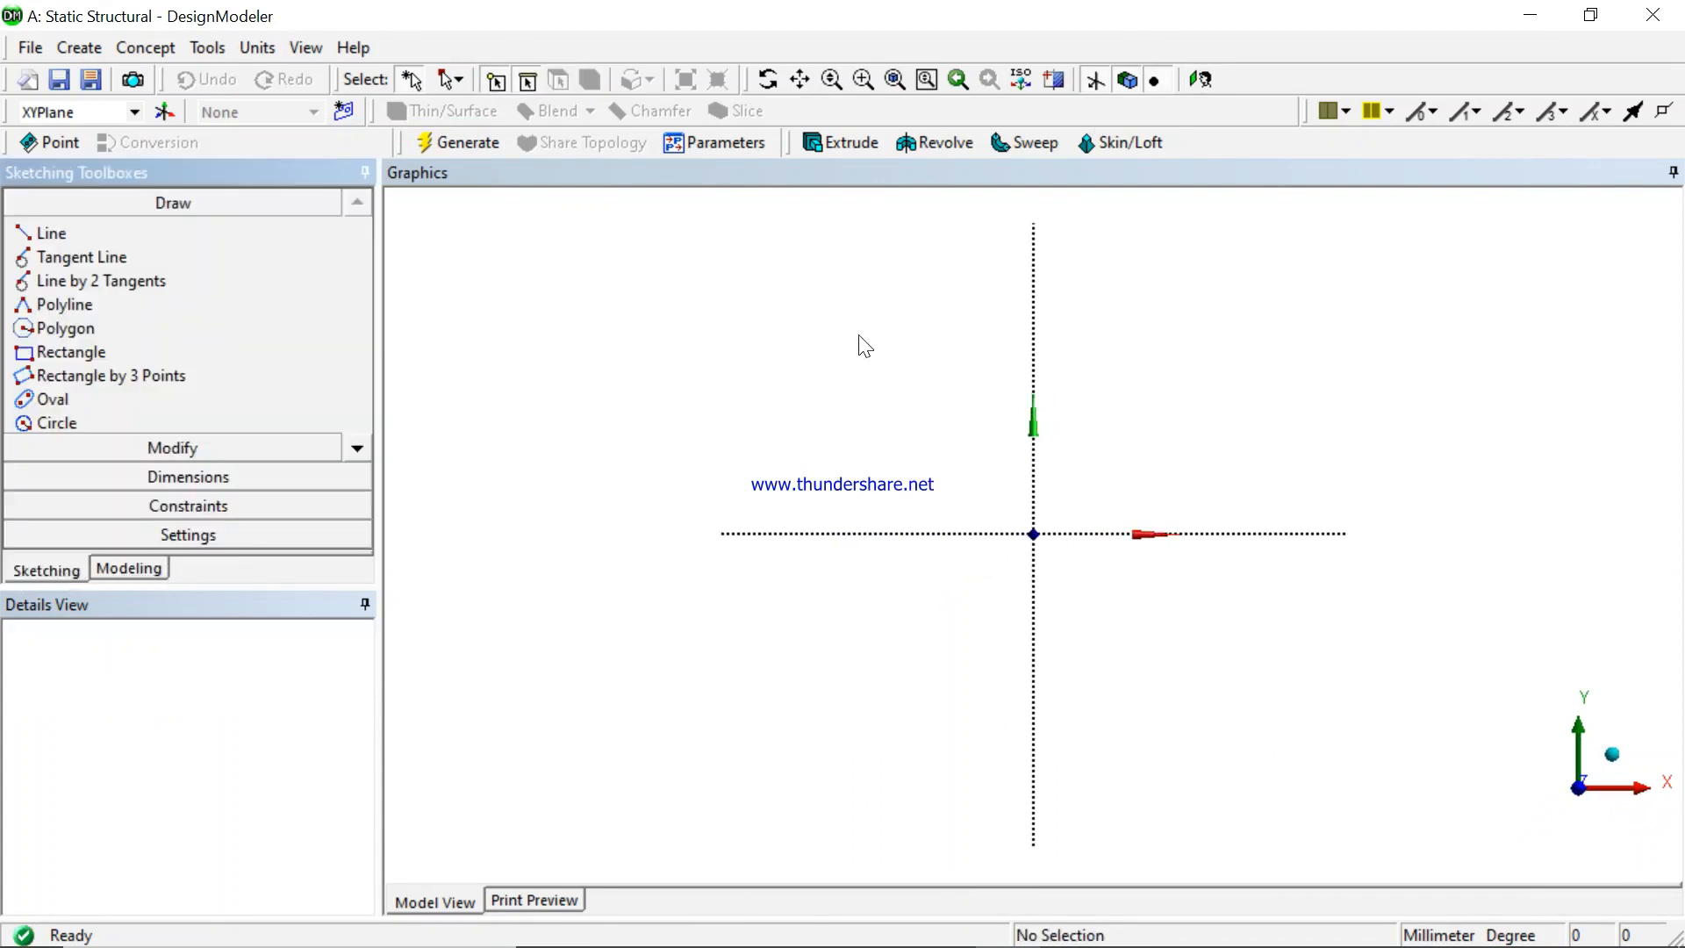
- Sketch a rectangle enclosing the origin, with its upper-left corner at about (-28, 19) mm
click(72, 353)
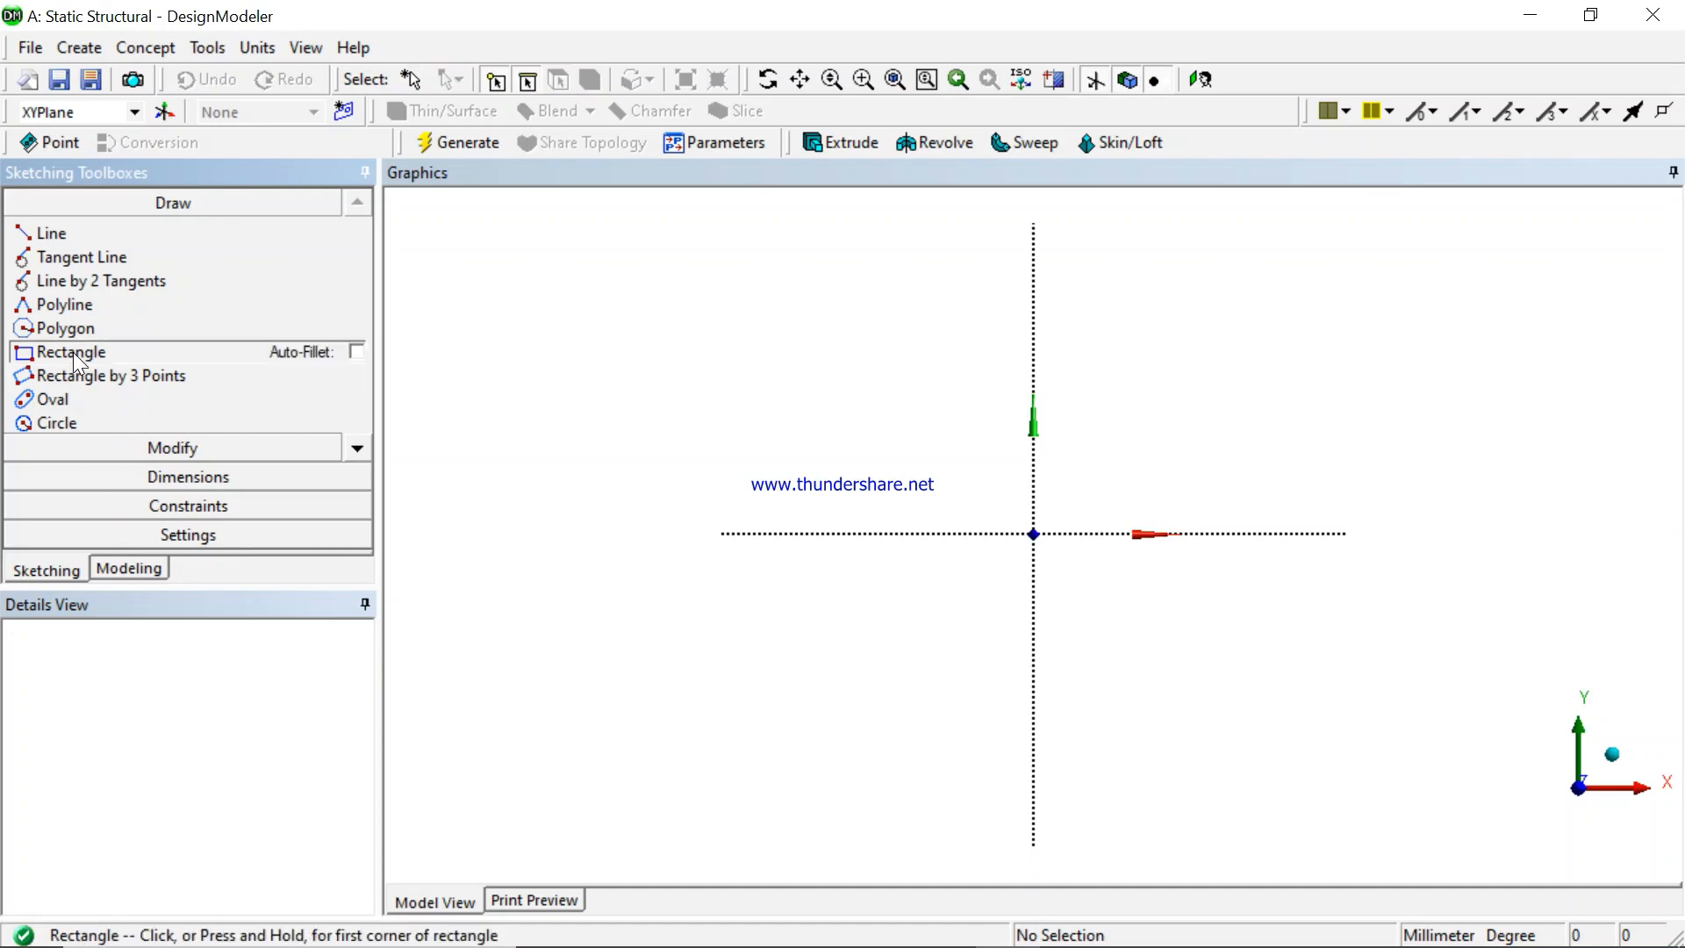
click(858, 413)
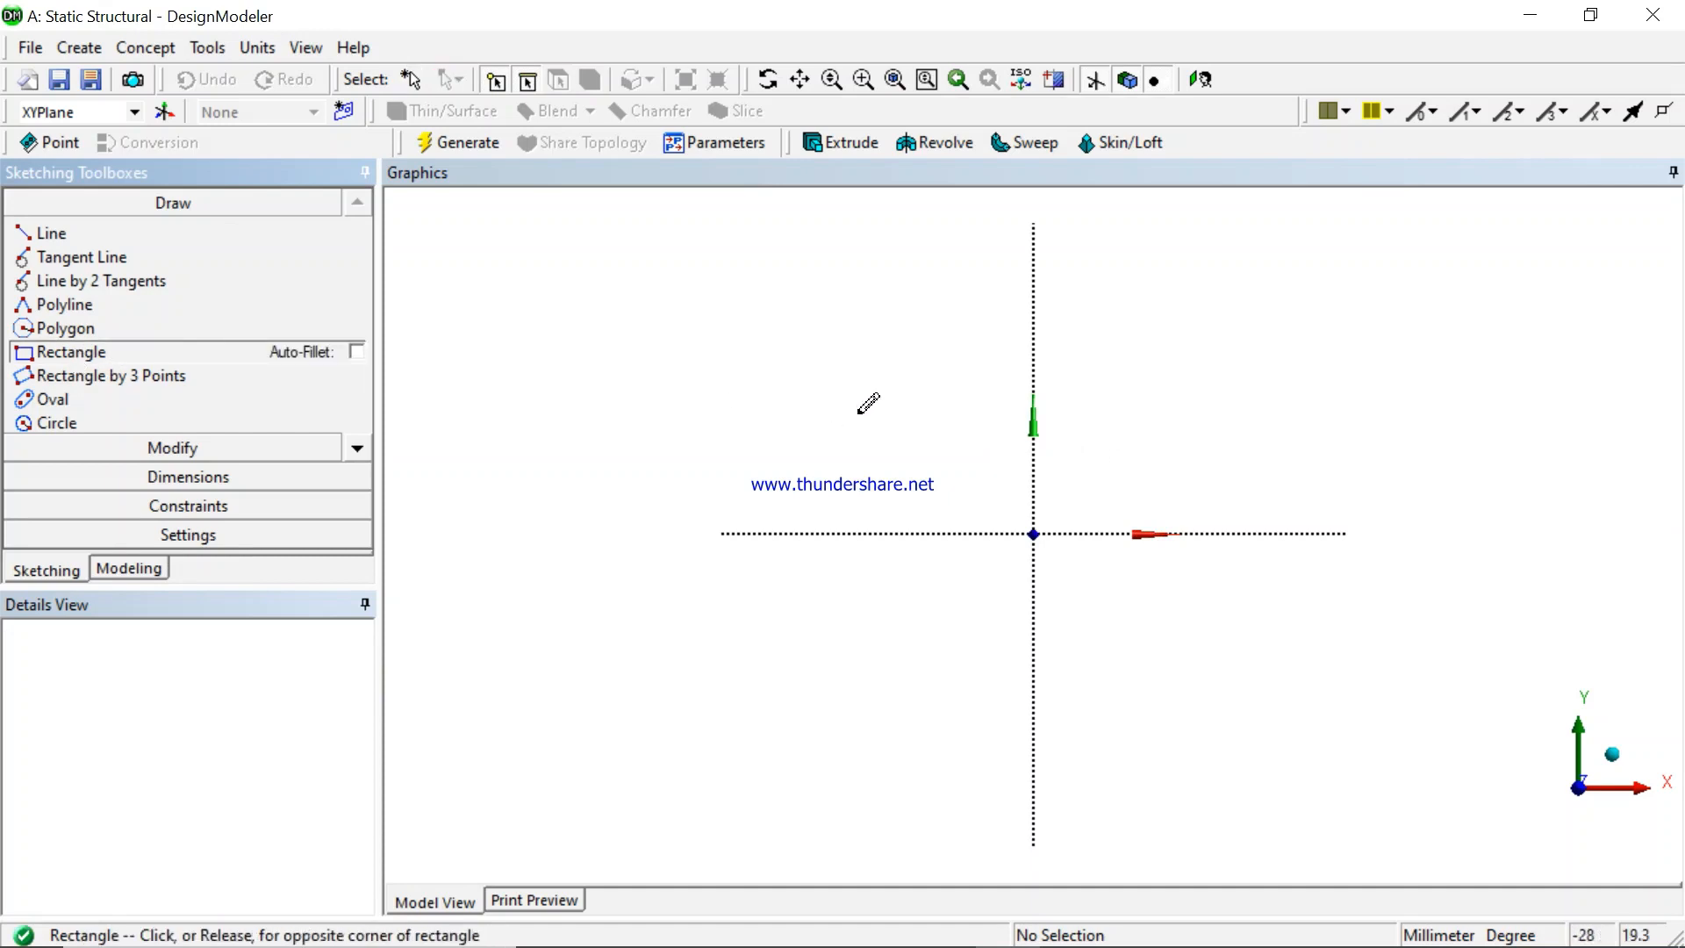
click(1173, 648)
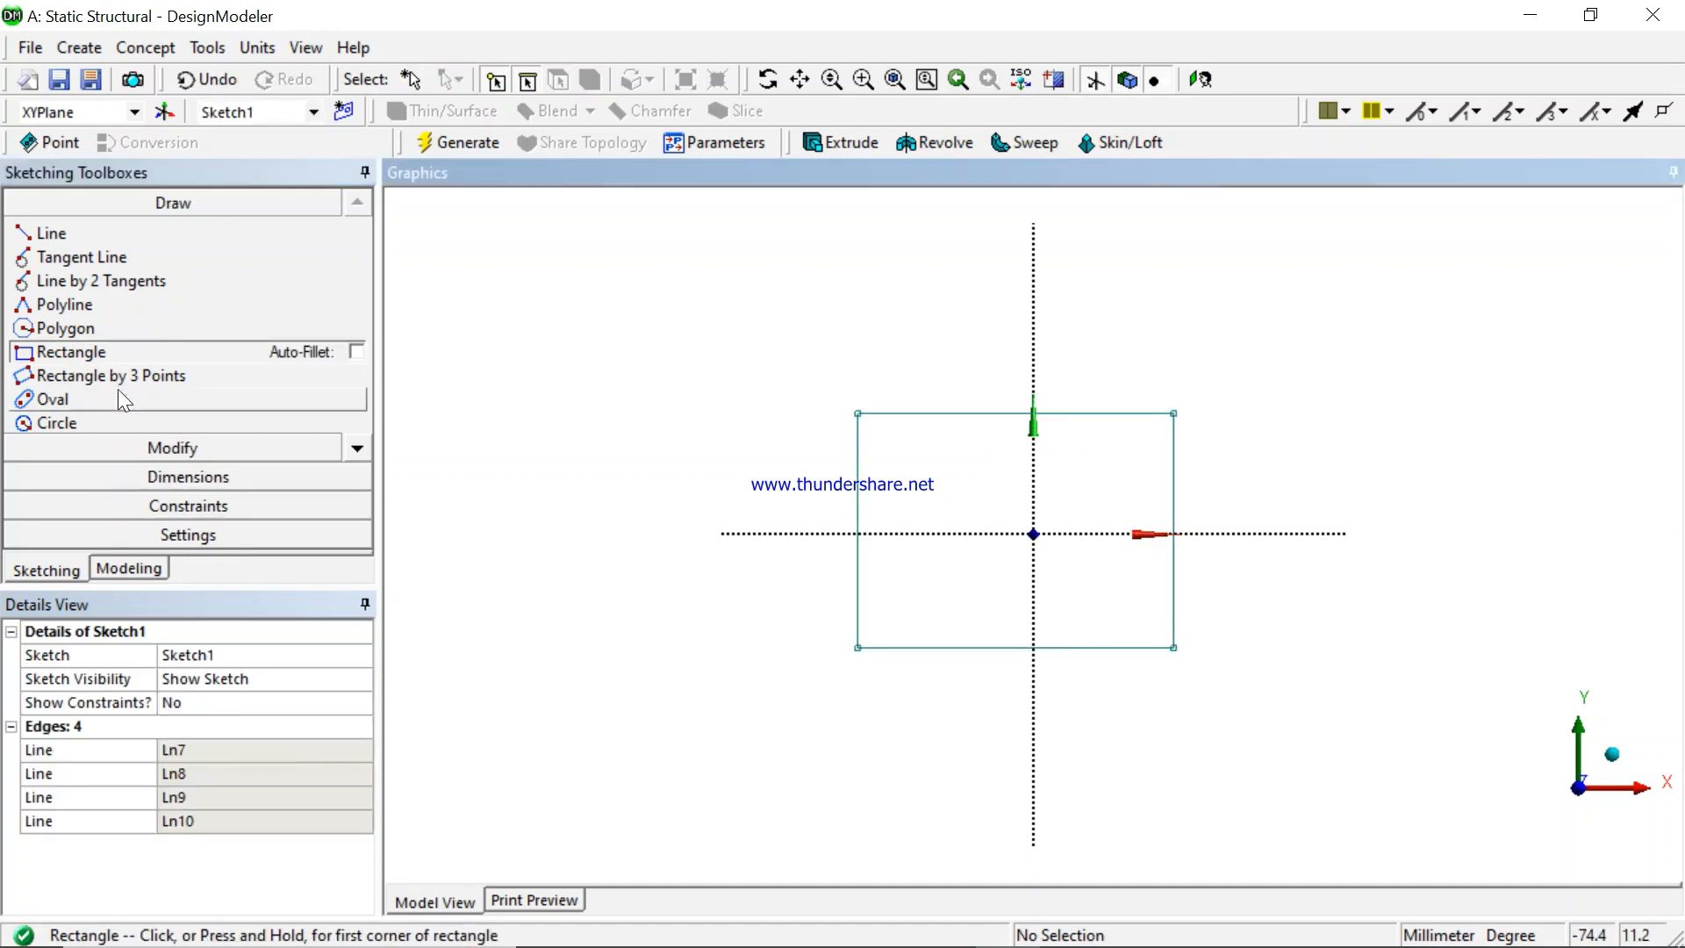
- Apply a Symmetry constraint about the vertical Y axis to the rectangle's two upper corners
click(173, 500)
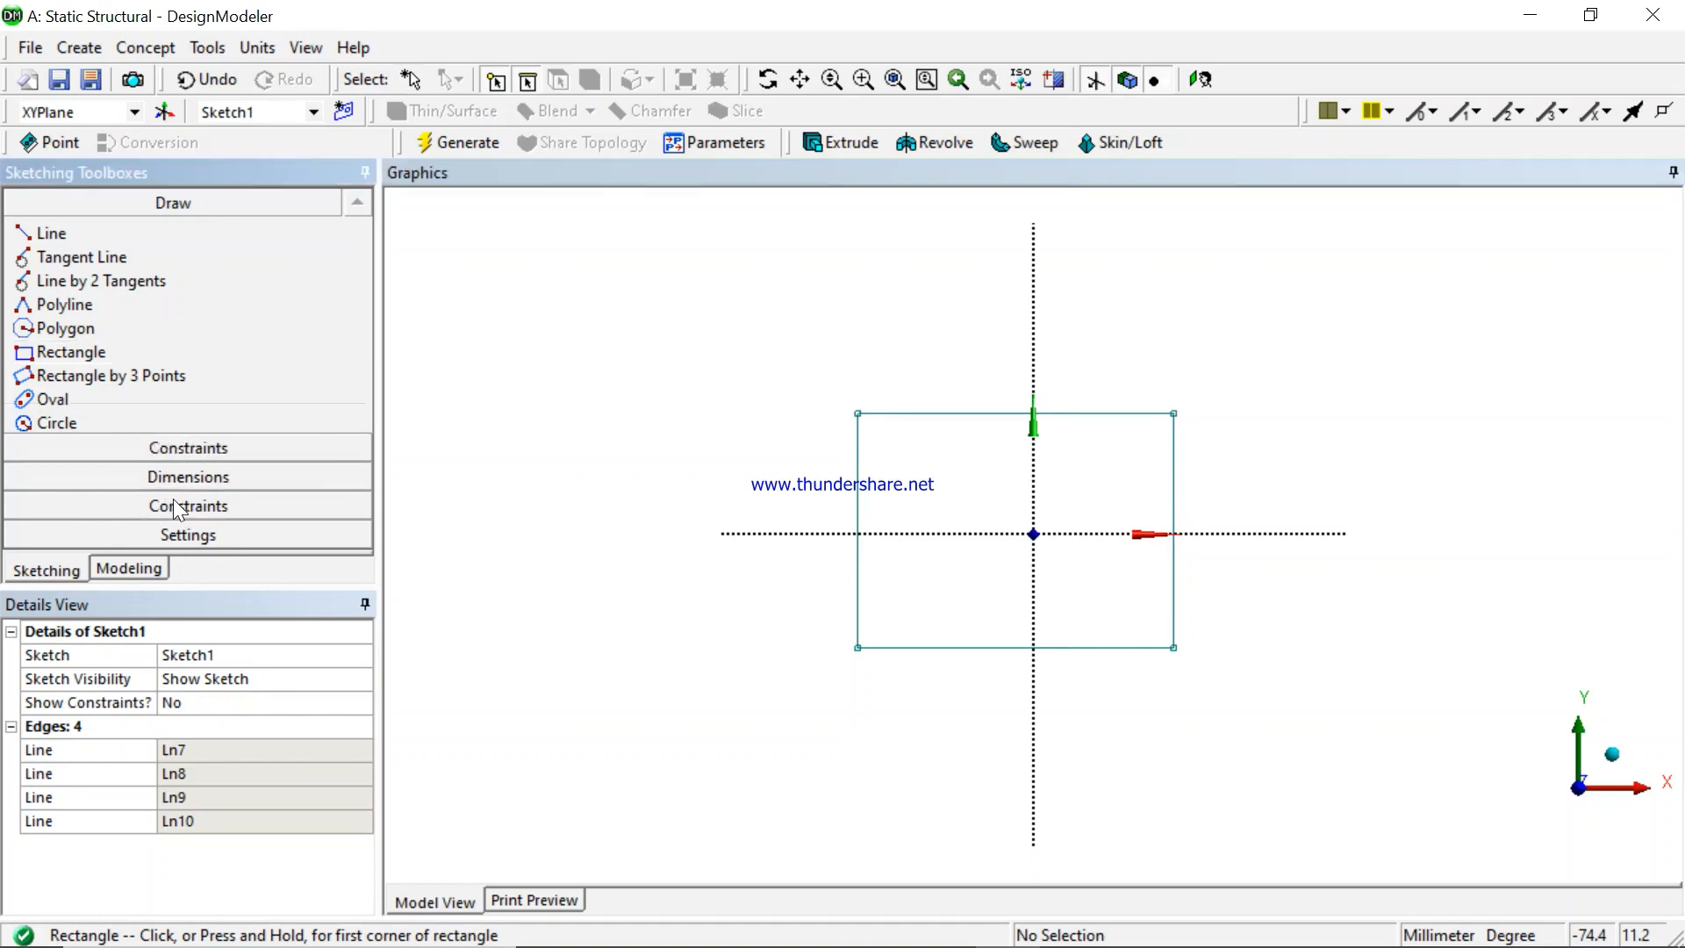
click(113, 485)
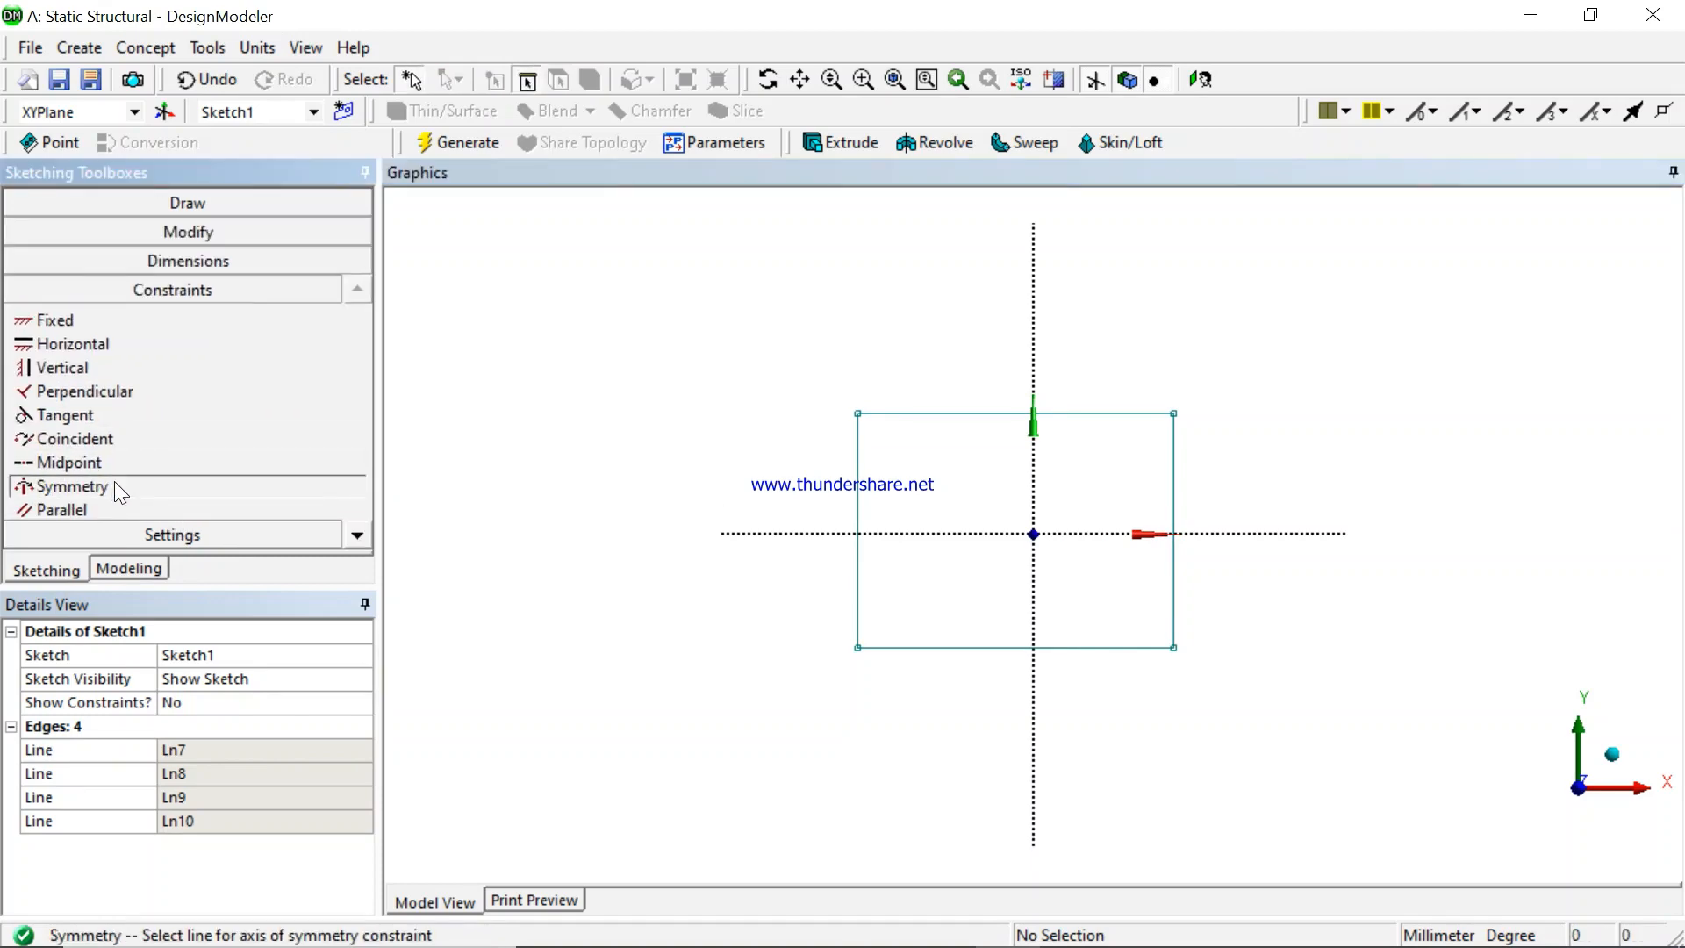
click(1035, 324)
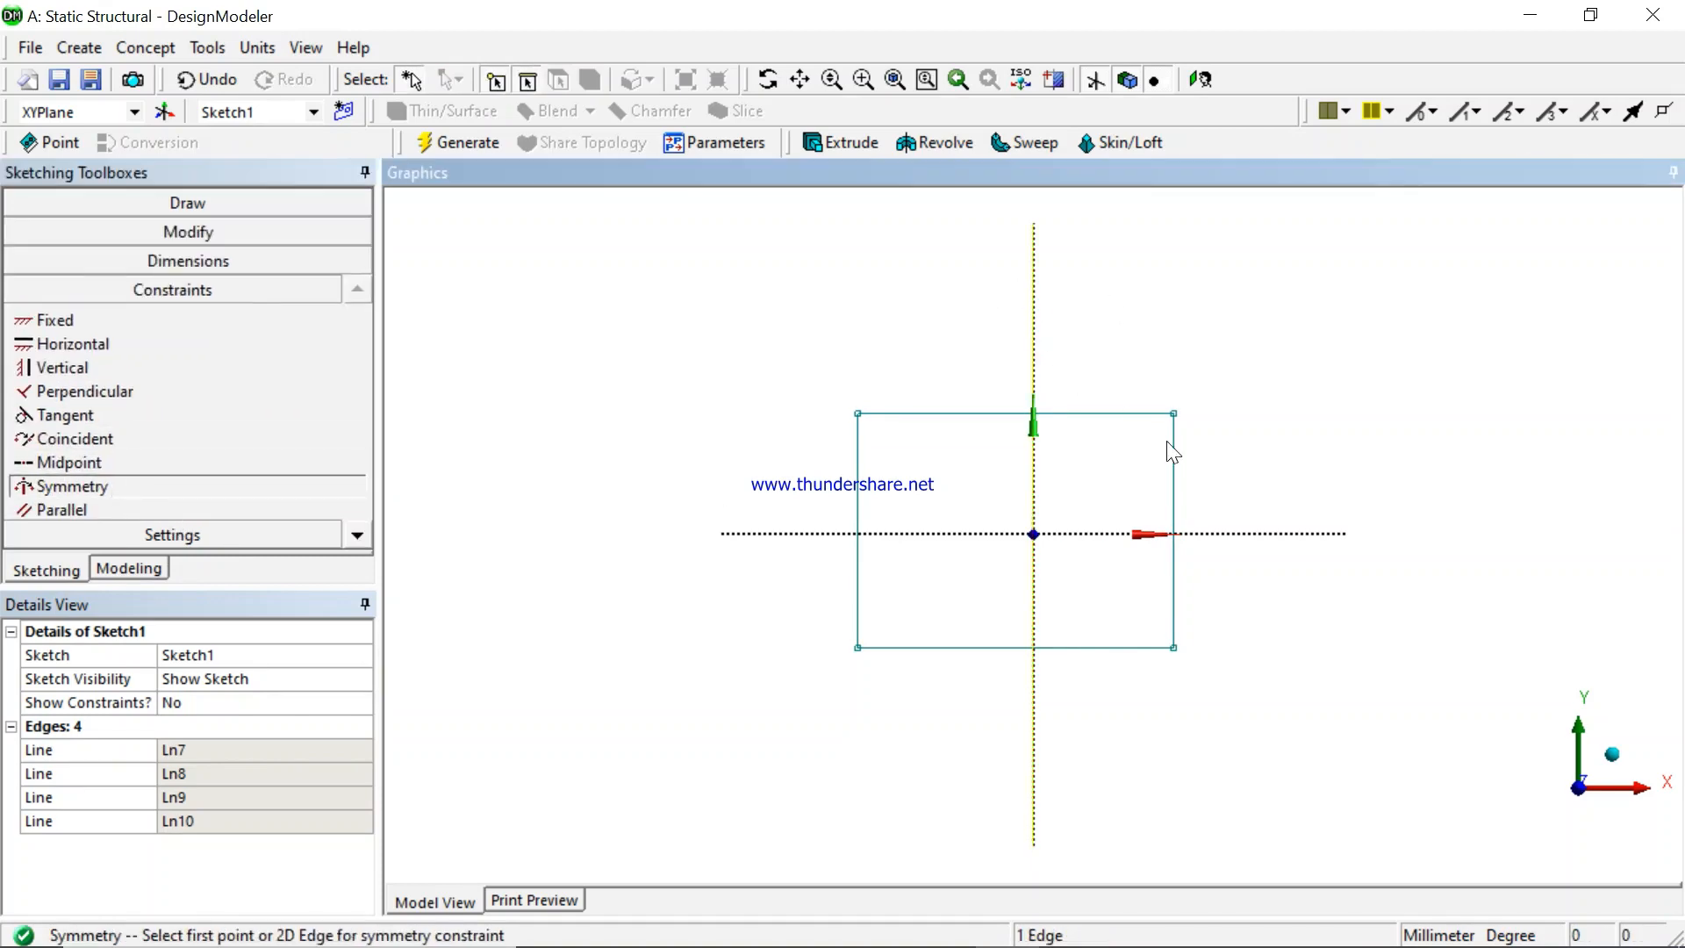
click(1176, 418)
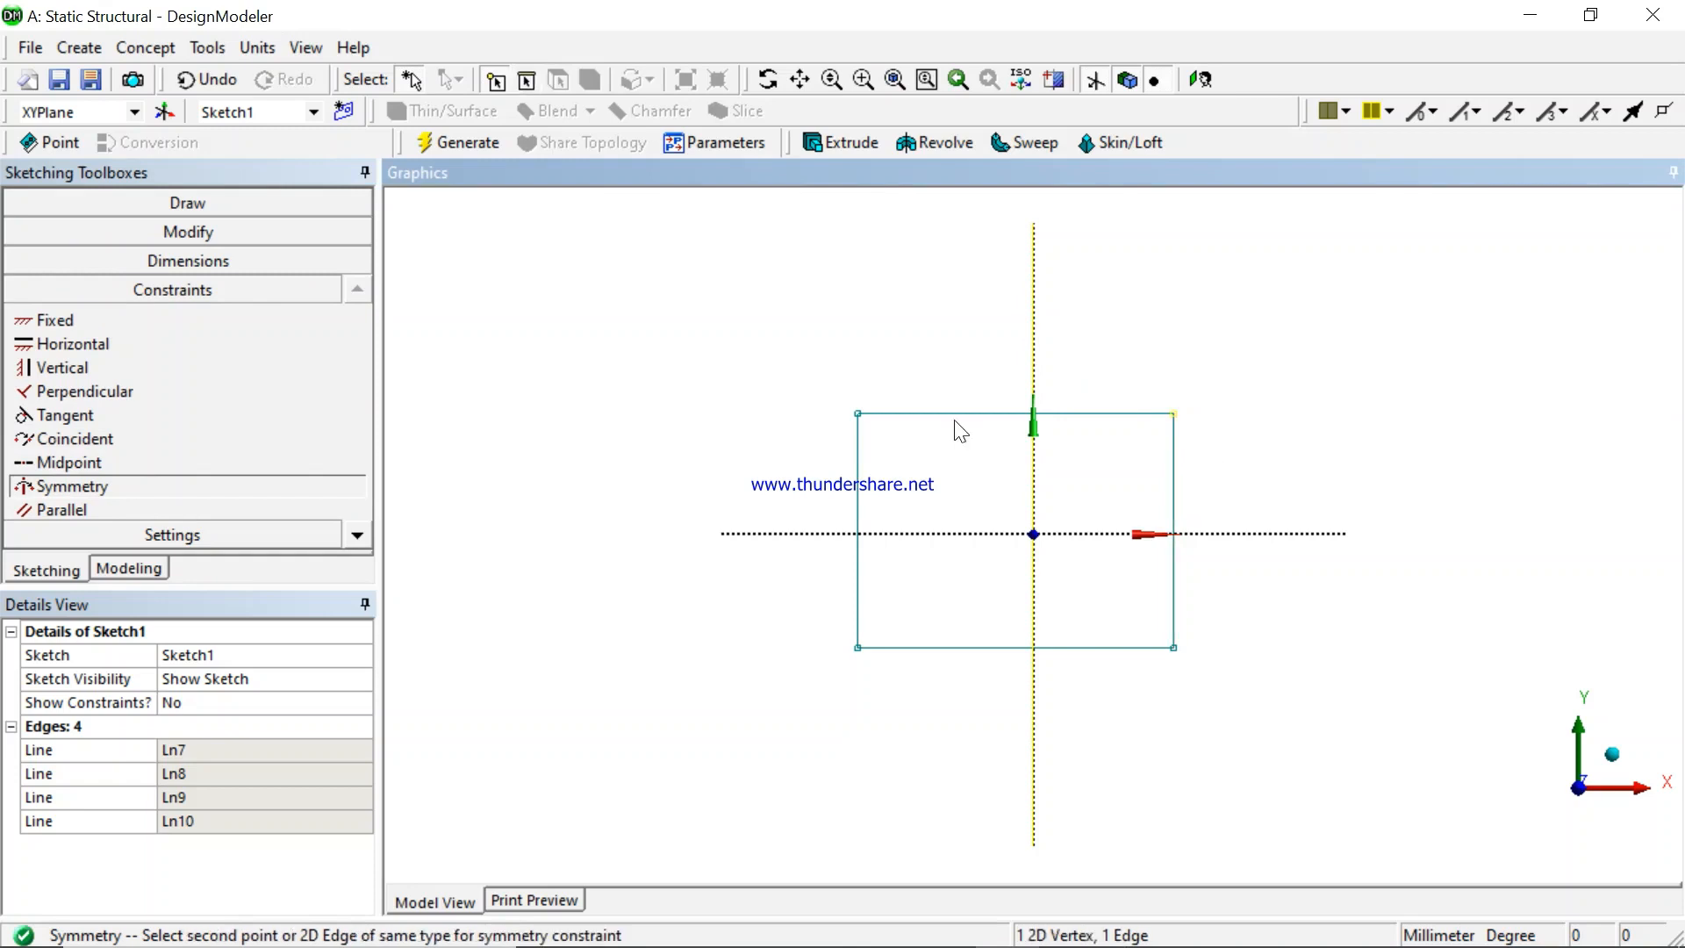
click(862, 418)
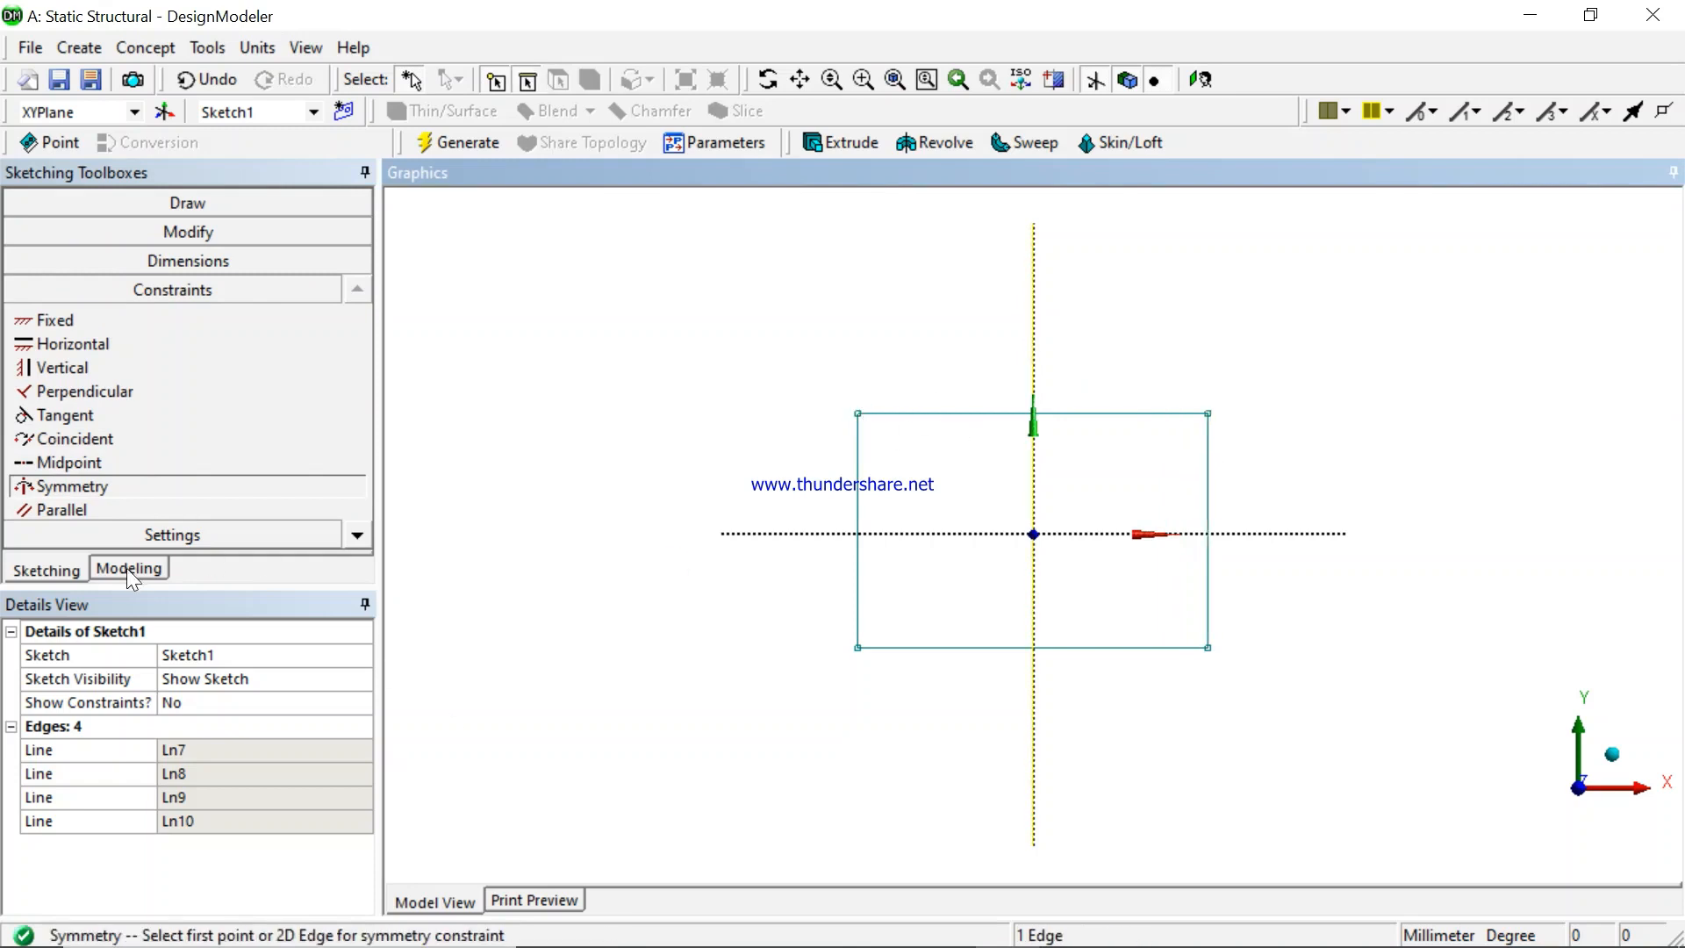
- Apply a Symmetry constraint about the horizontal X axis to the rectangle's two left corners
click(105, 470)
click(110, 479)
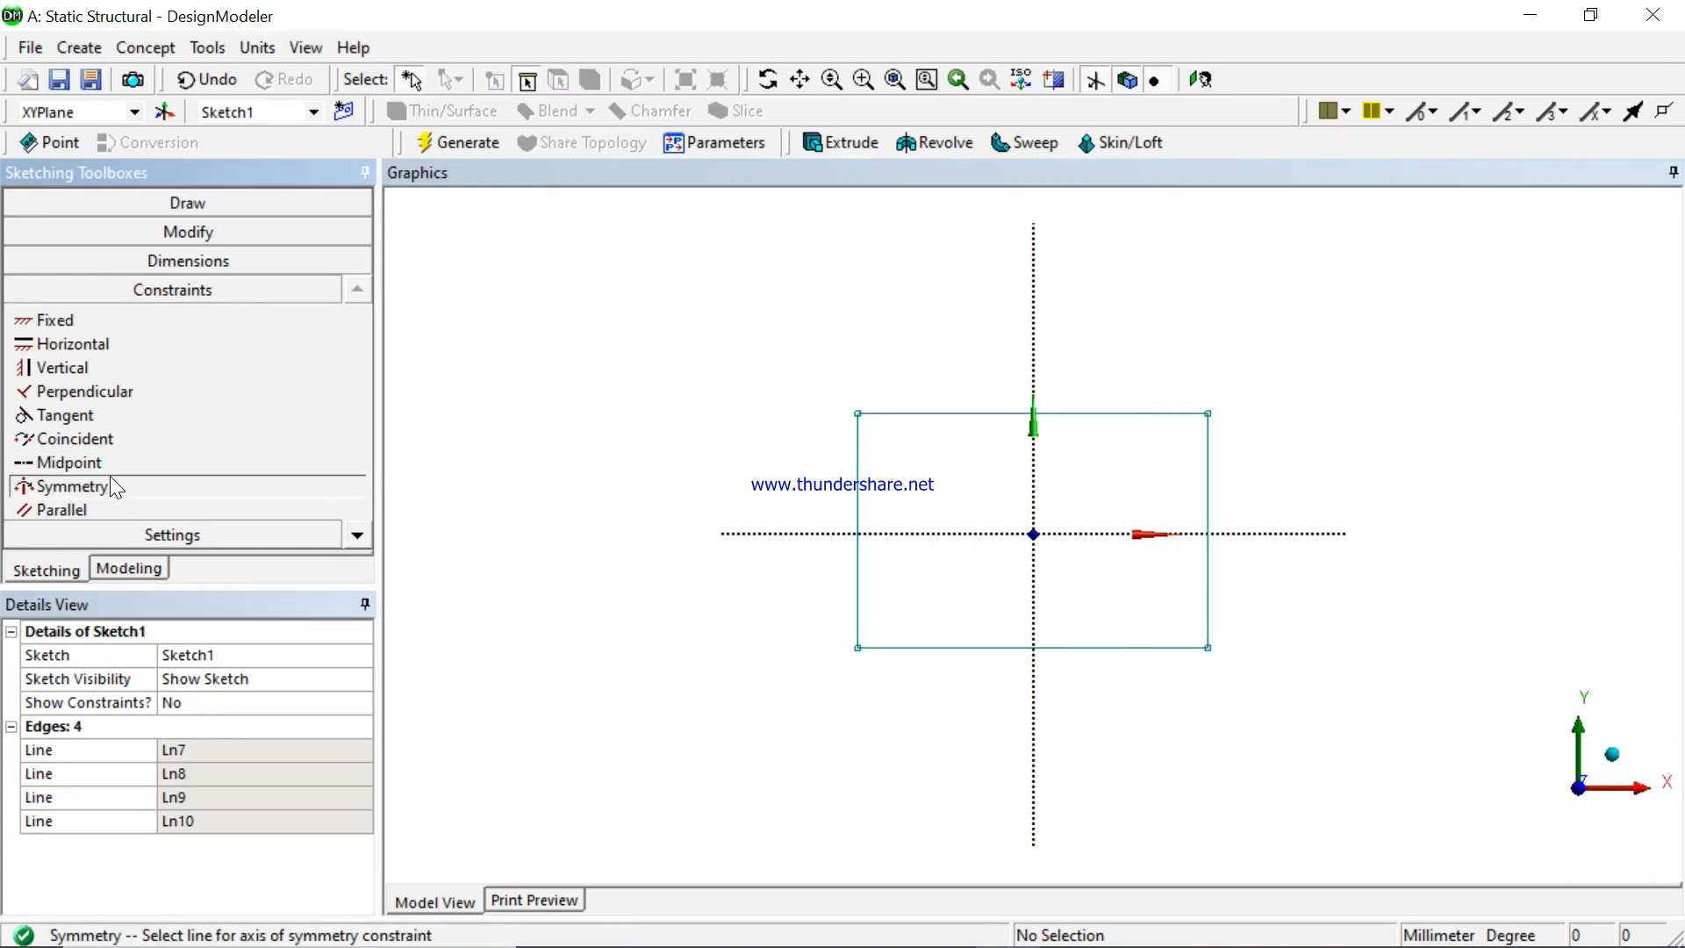
click(800, 534)
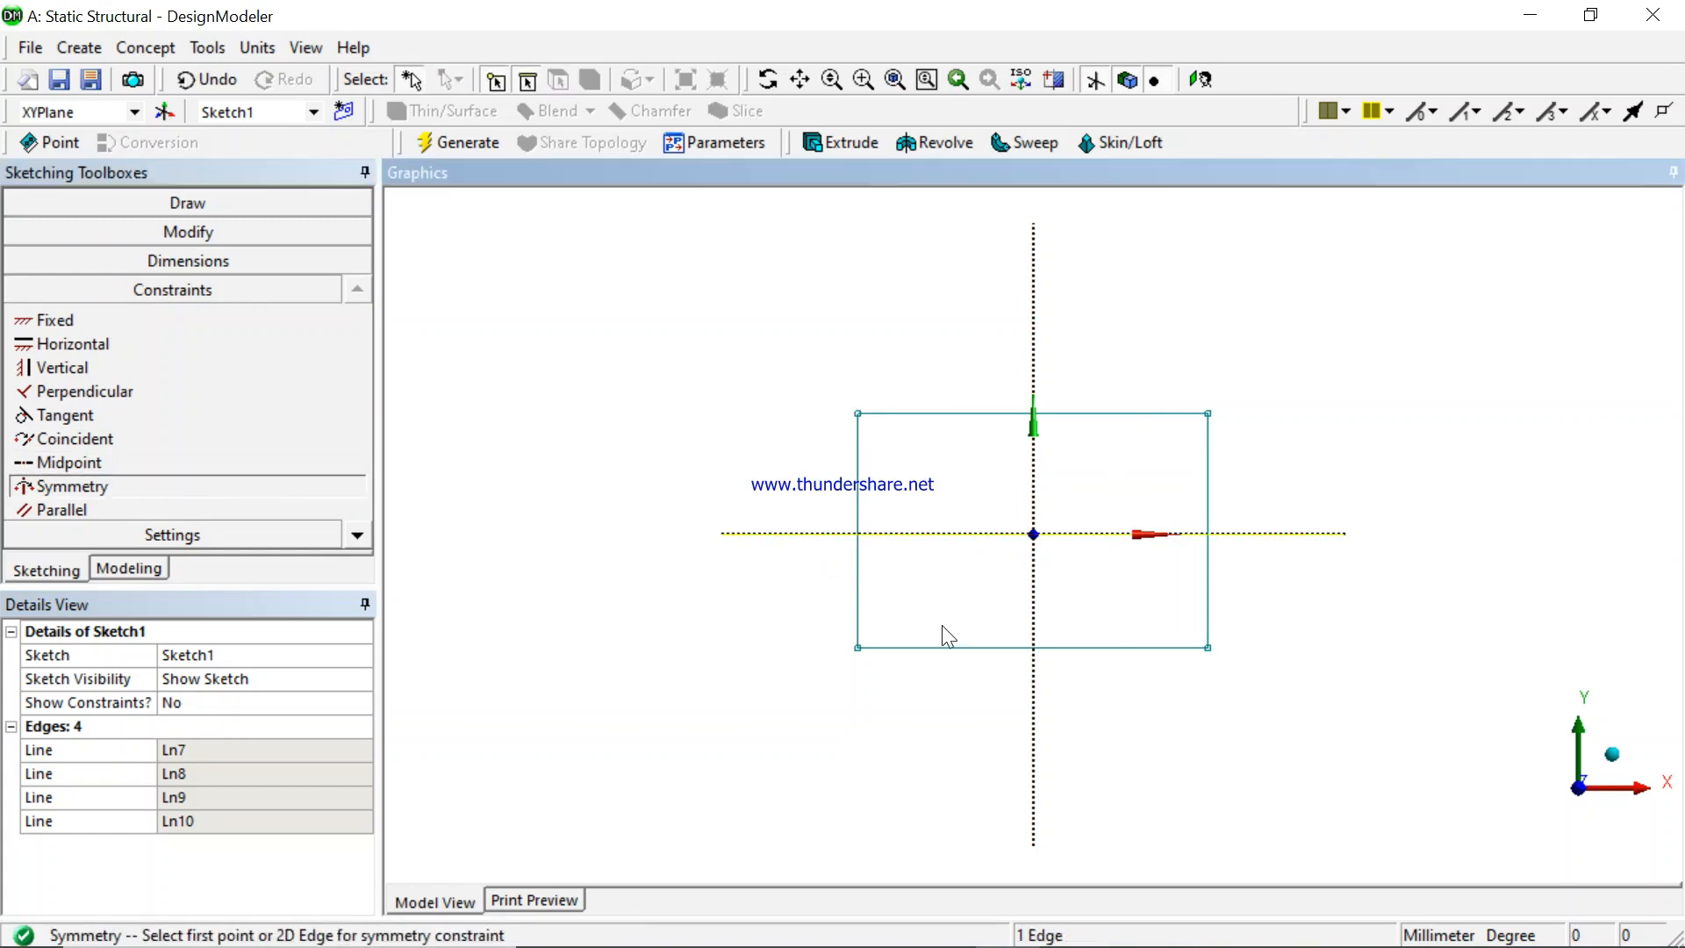
click(858, 648)
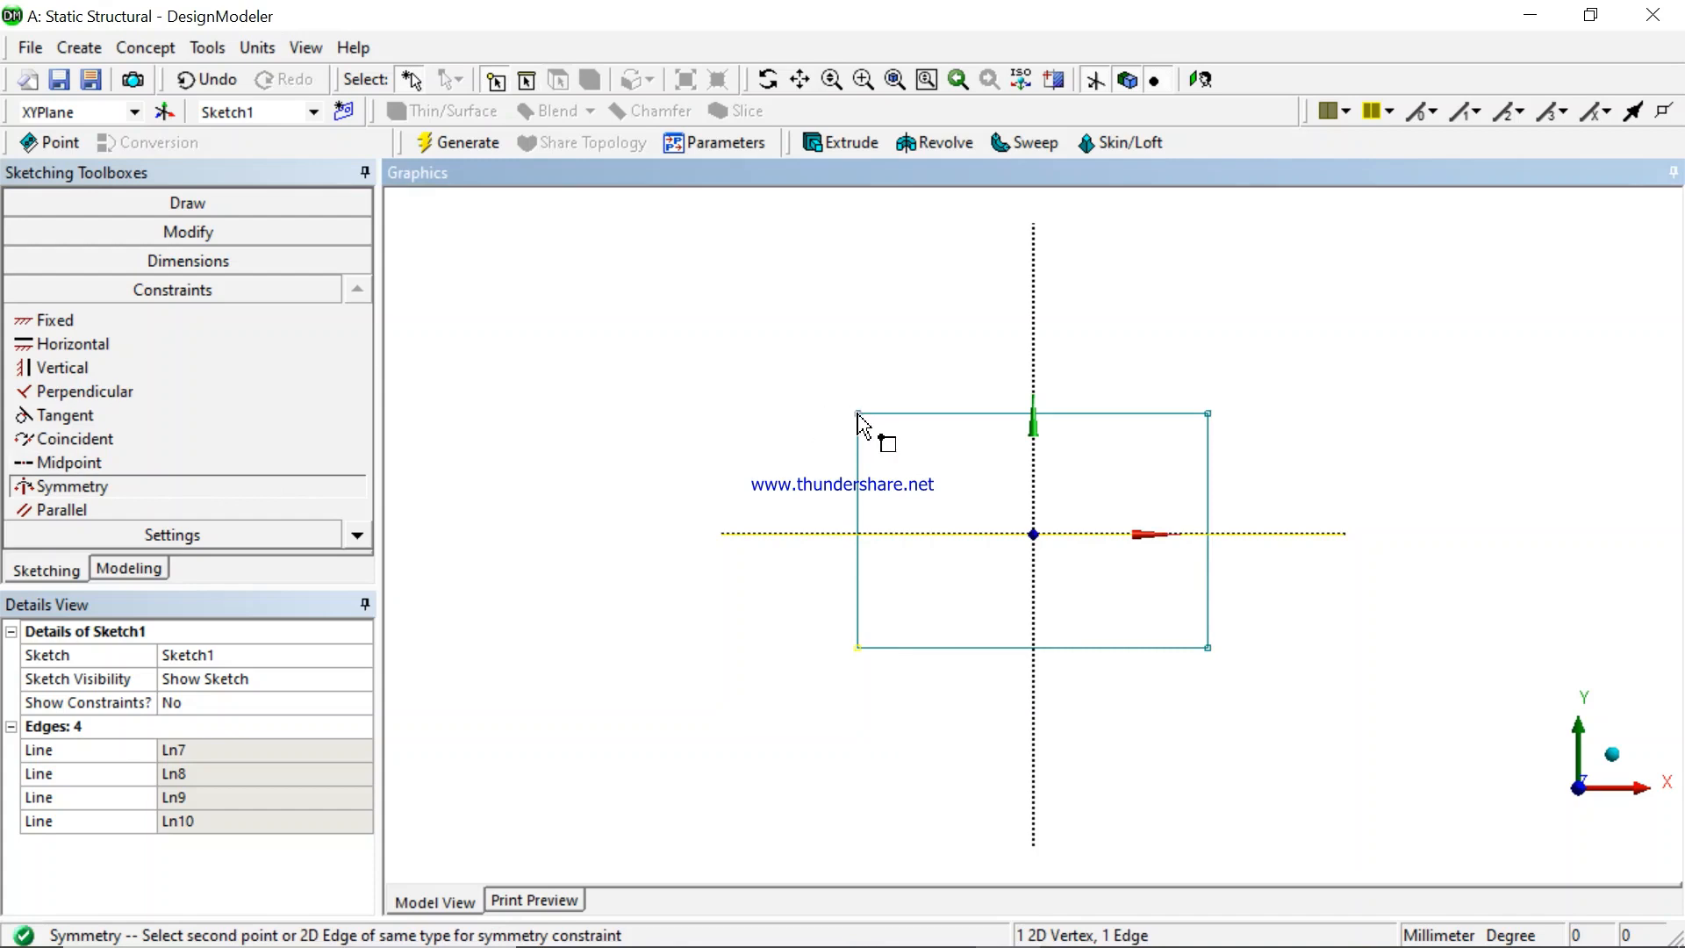
click(858, 413)
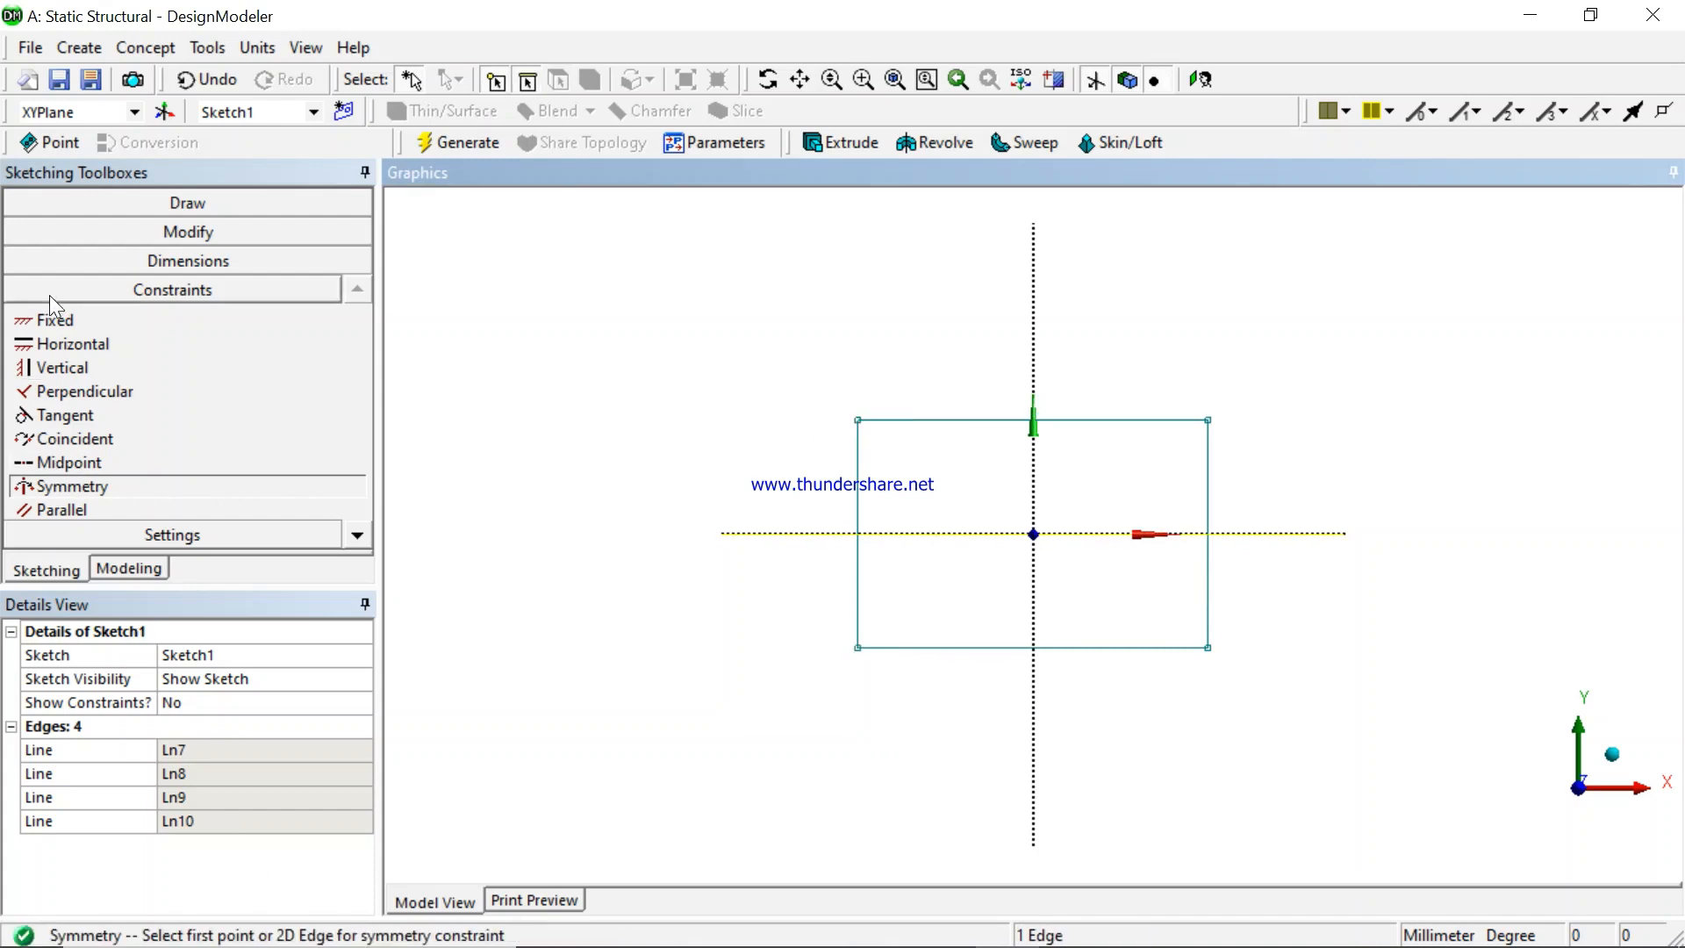
- Add General dimensions for the rectangle's height along its left edge and its width above its upper edge
click(151, 260)
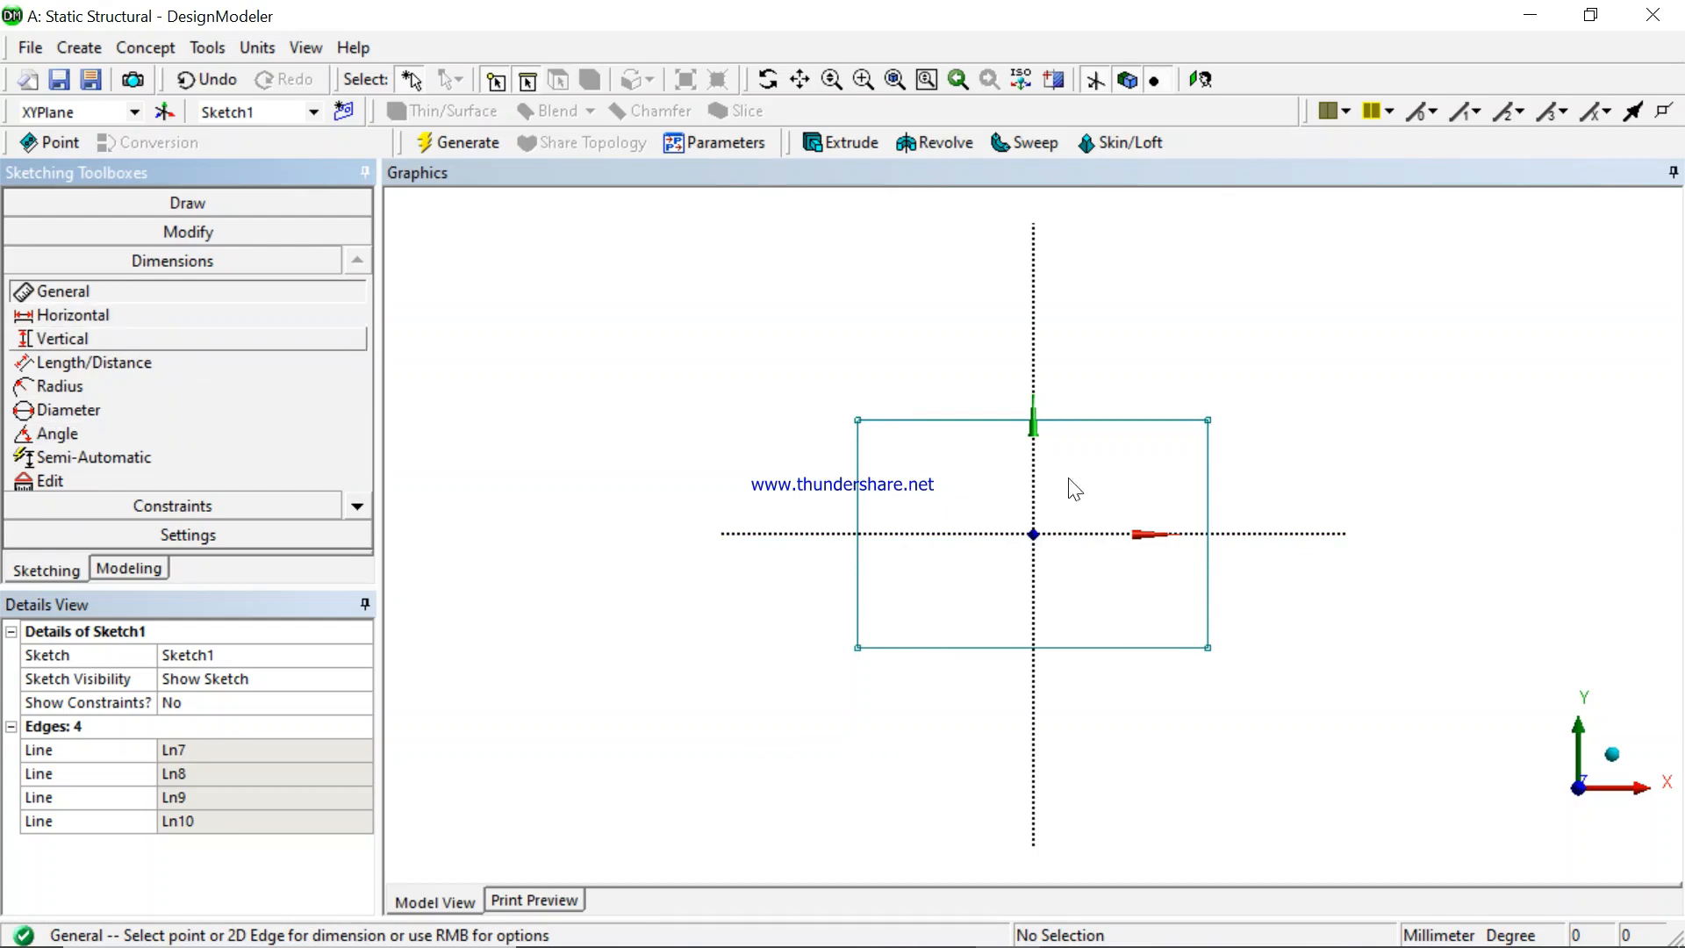
click(858, 518)
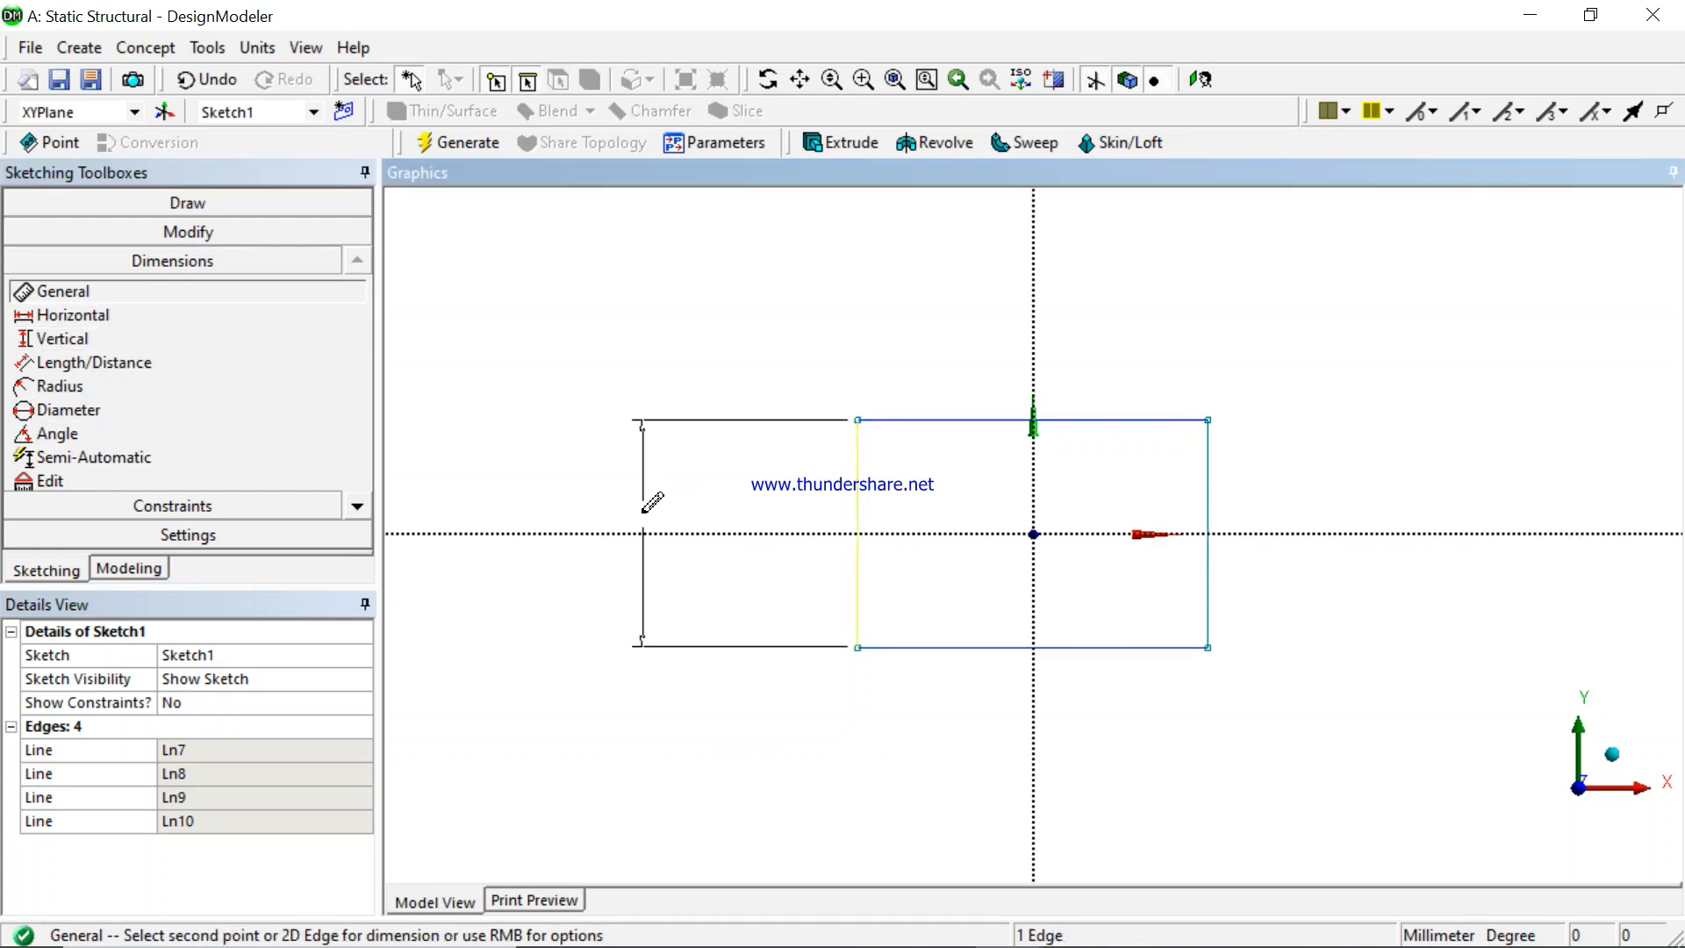
click(645, 516)
click(1113, 422)
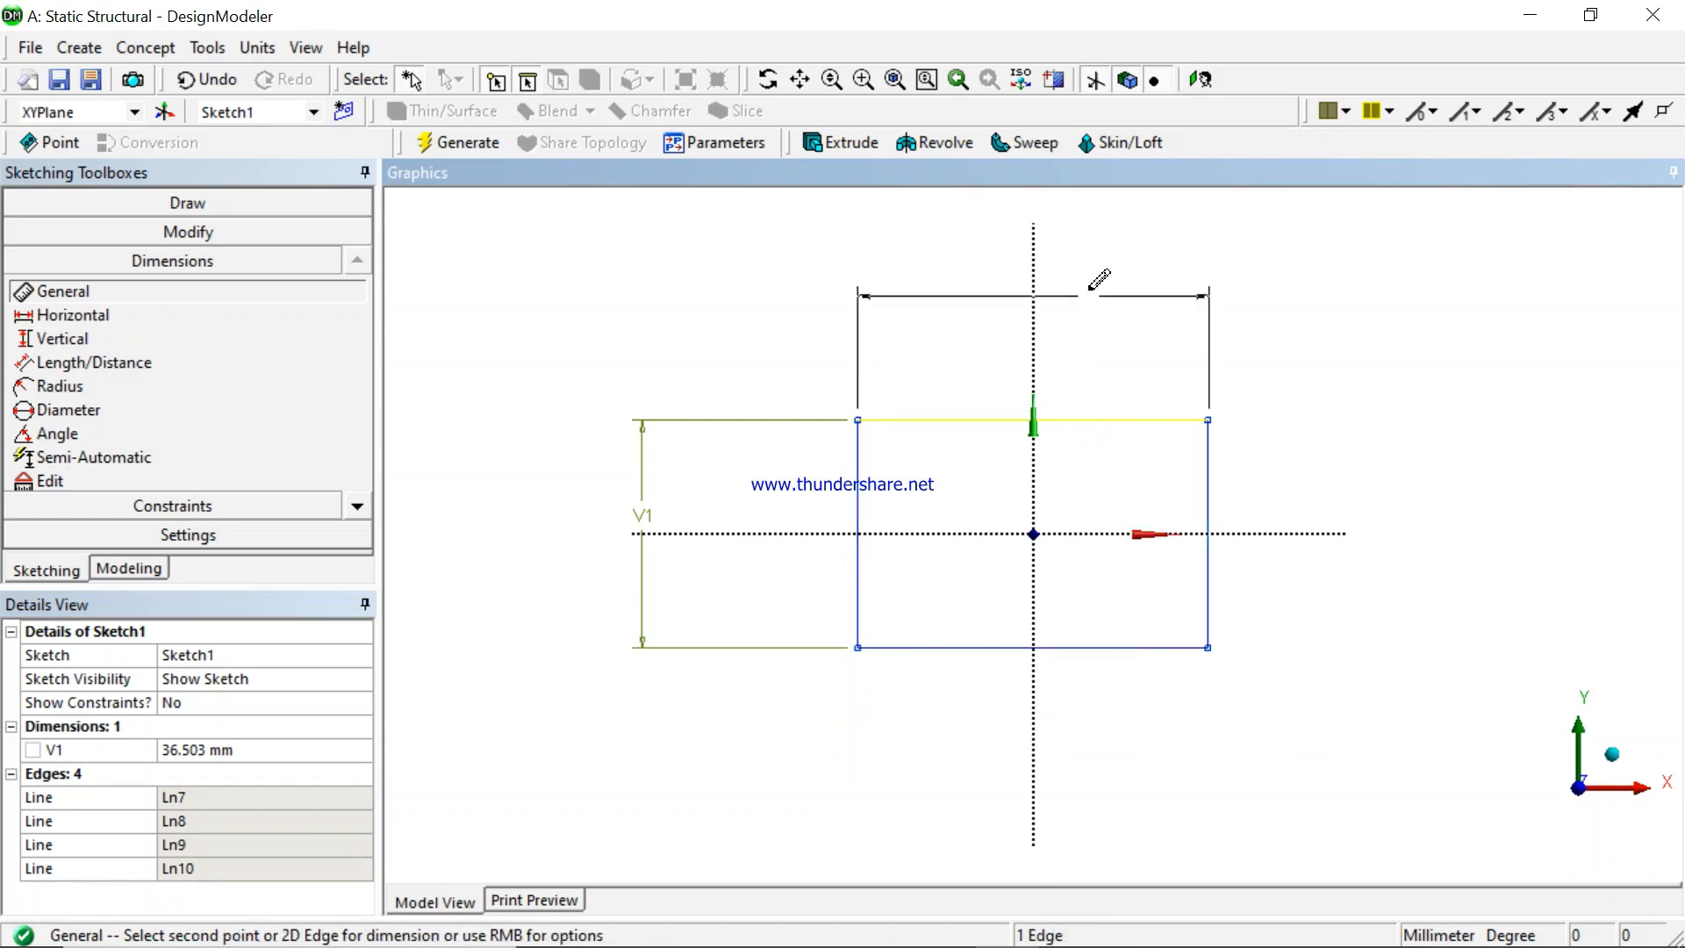
click(1092, 284)
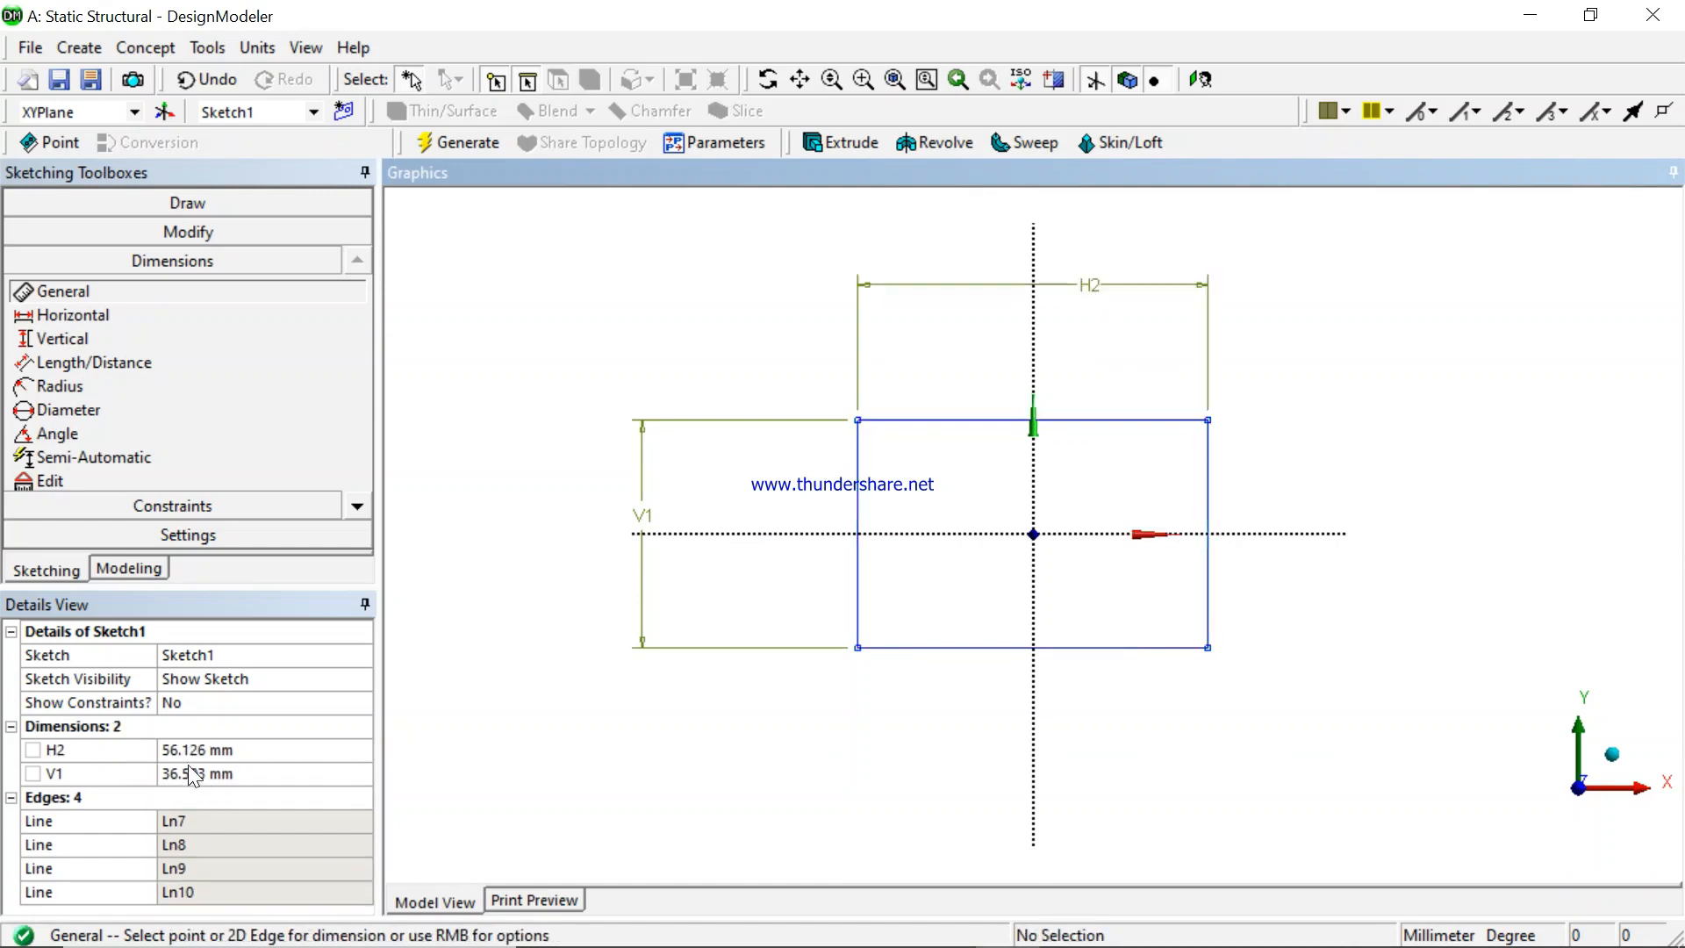
- Set the rectangle's width dimension H2 to 1000 mm and its height dimension V1 to 400 mm
click(212, 751)
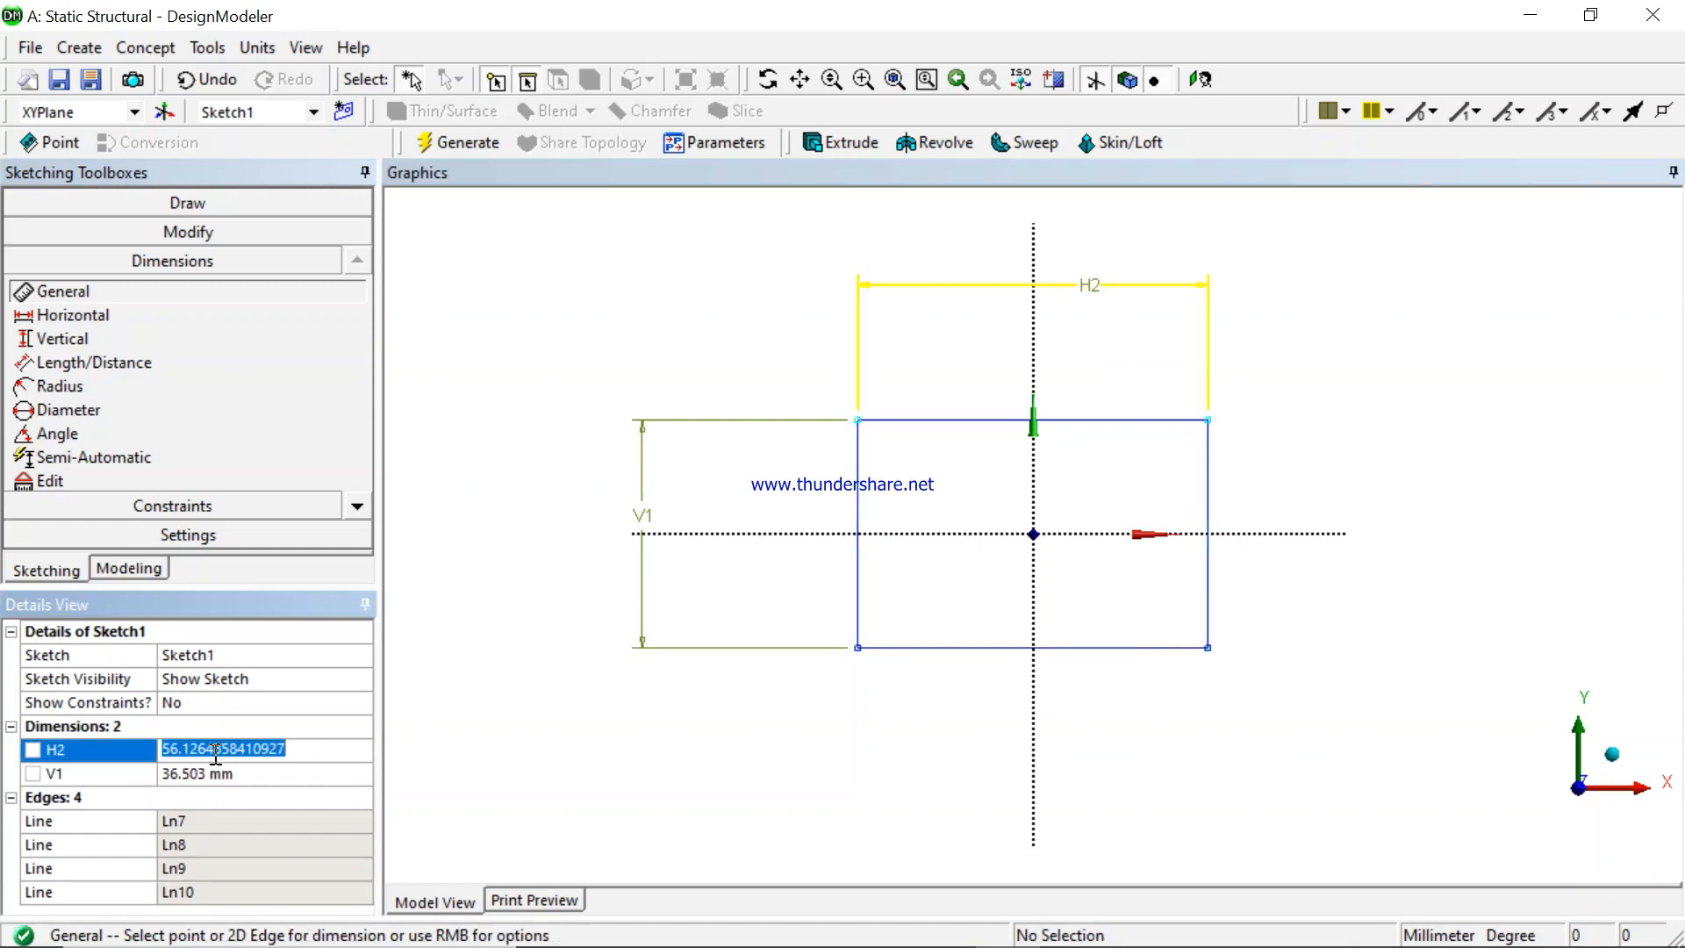
text(1000)
key(Return)
click(200, 771)
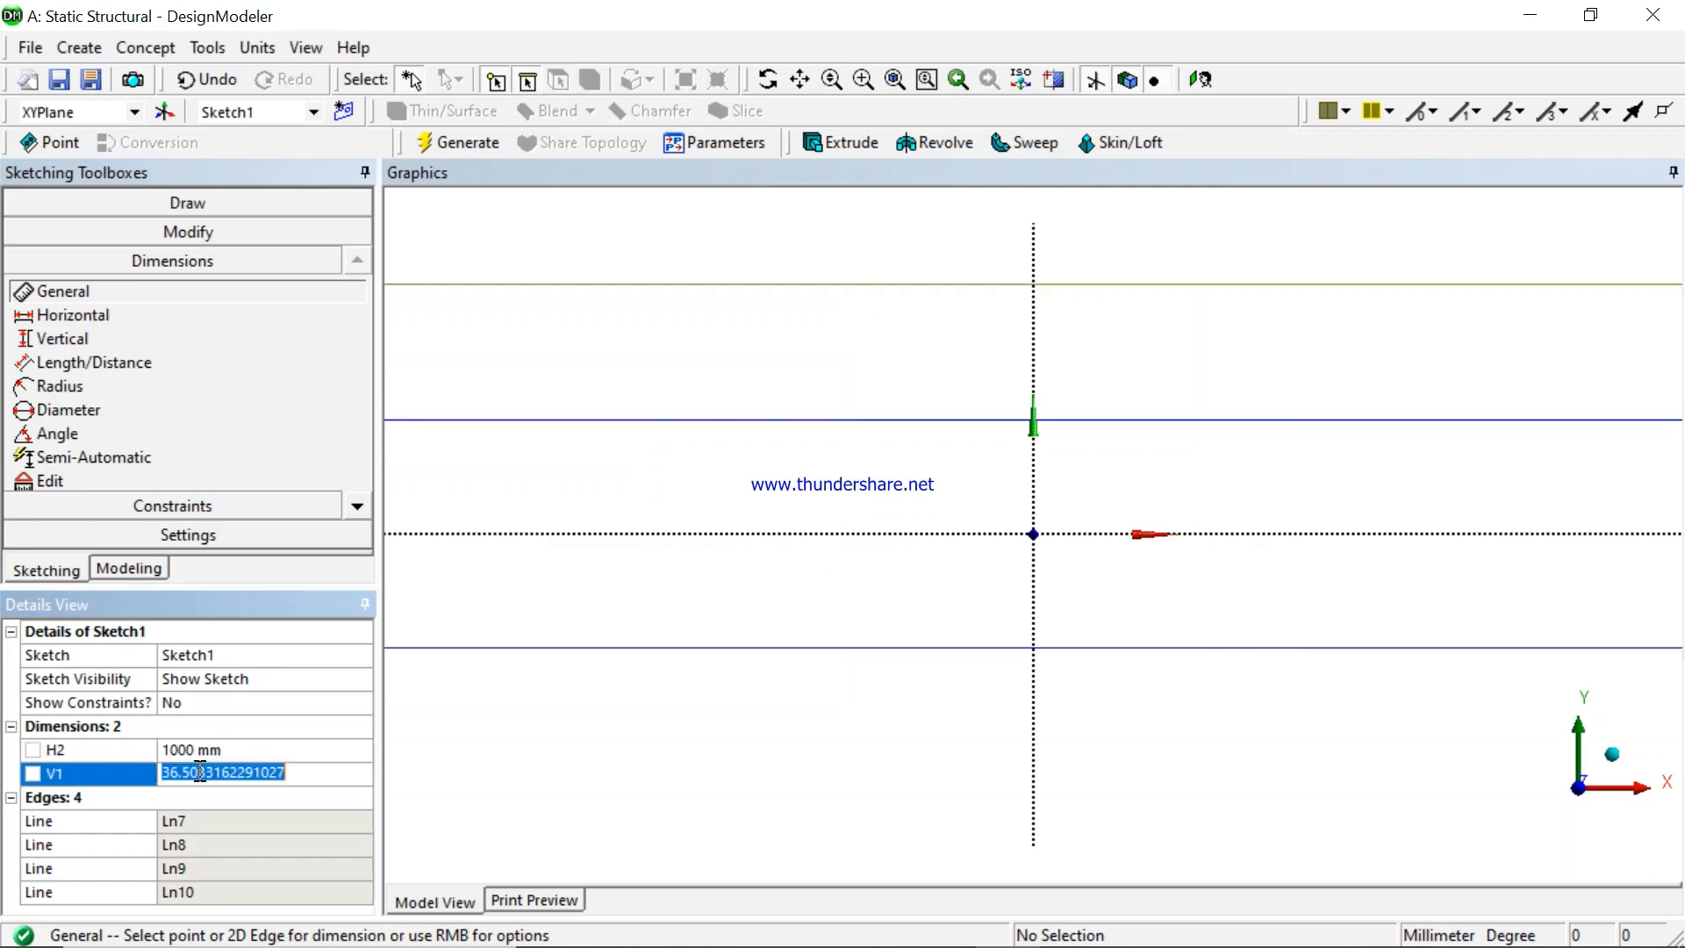
text(4)
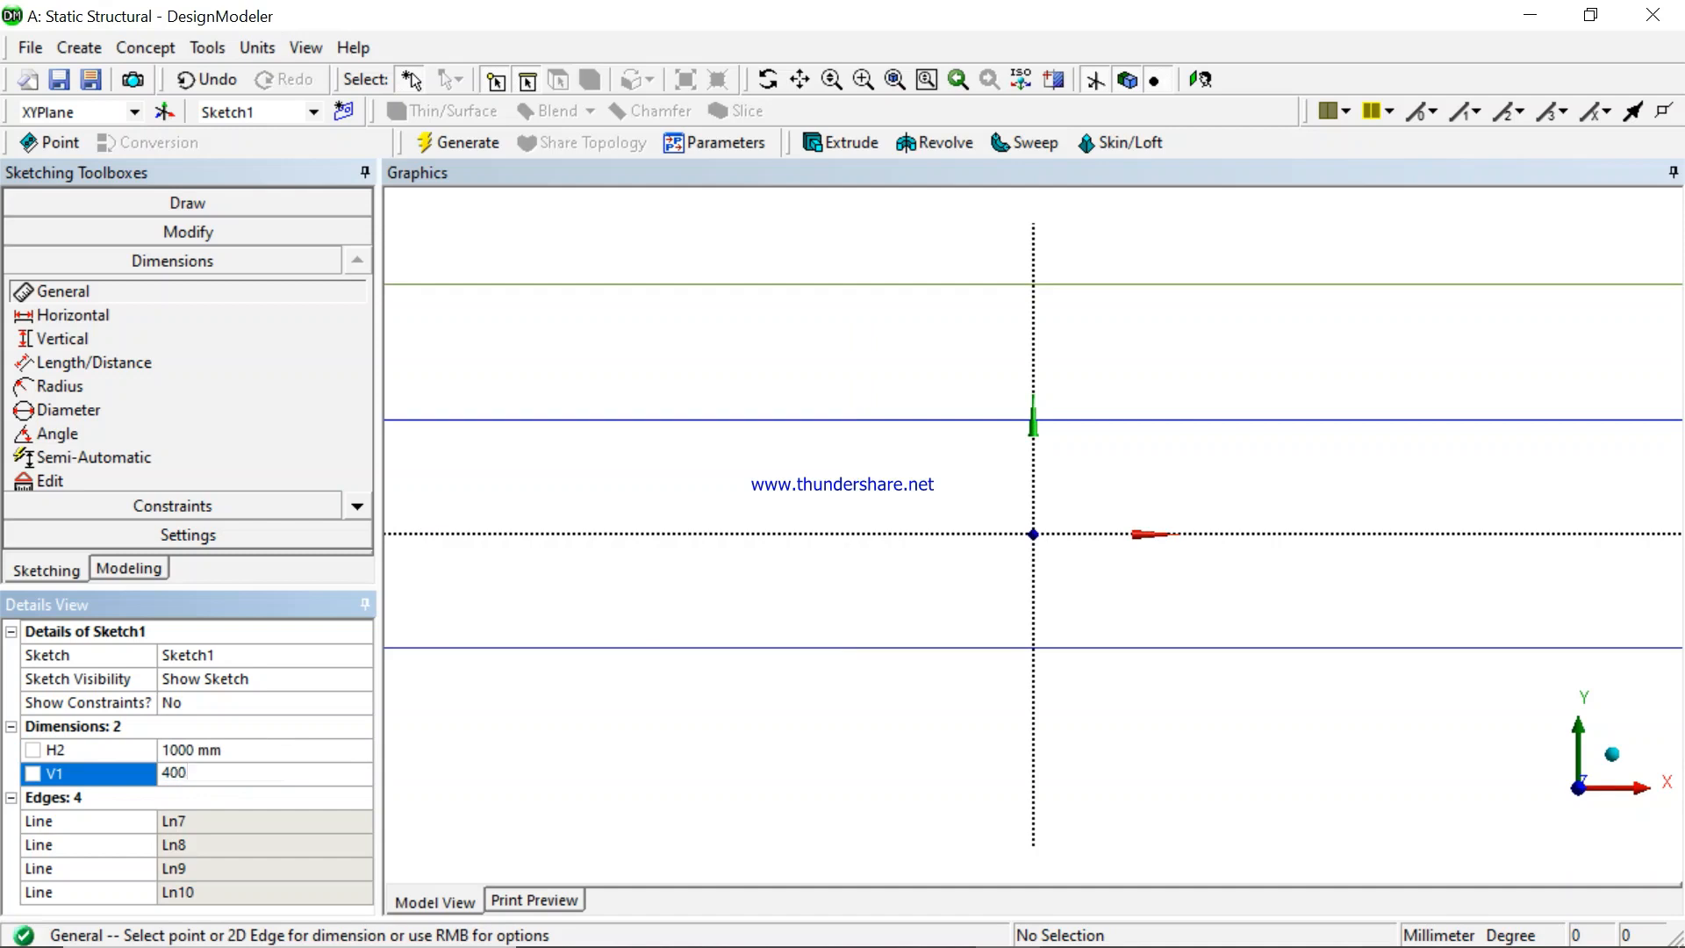
text(00)
key(Return)
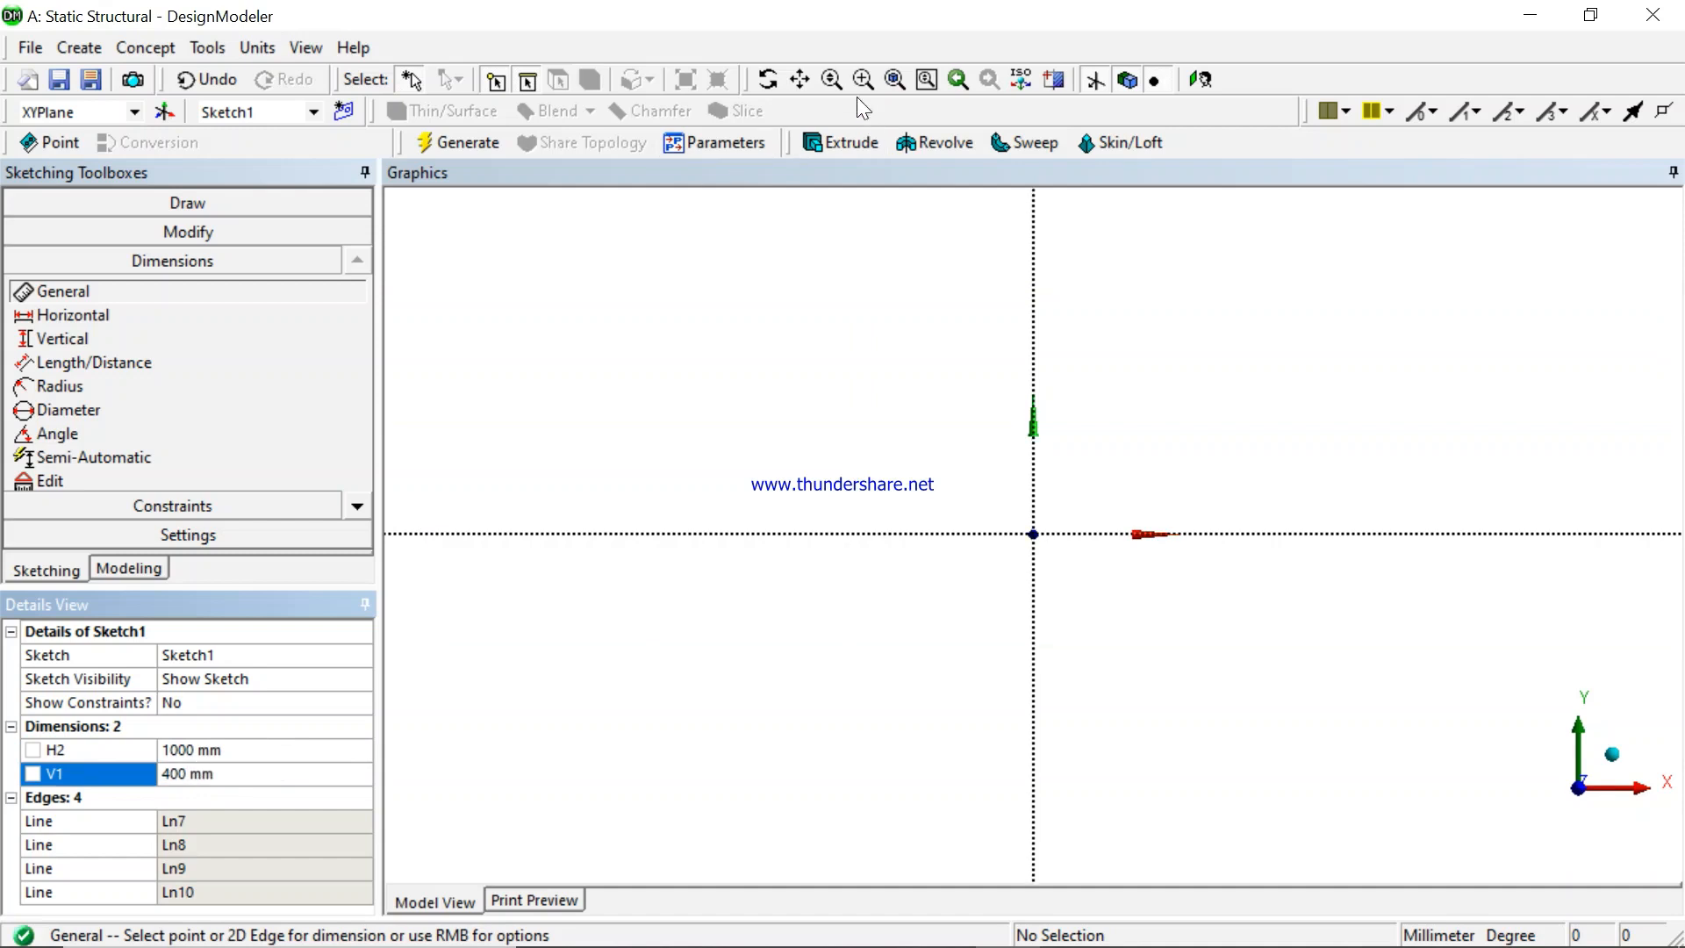
click(889, 86)
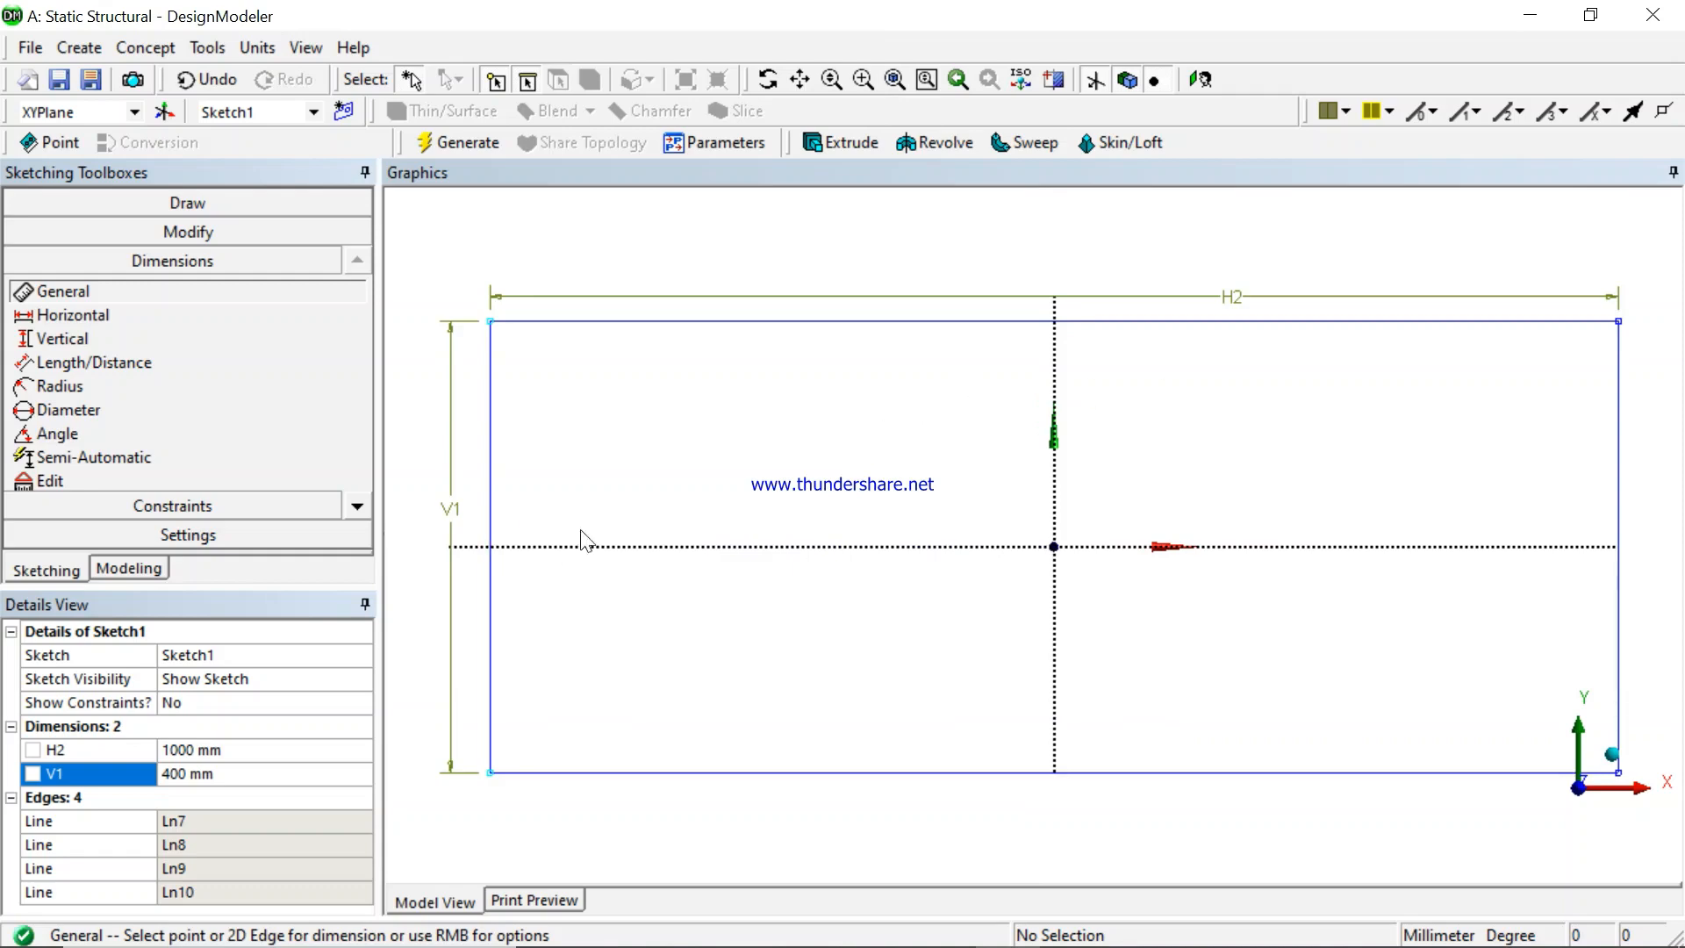
- Consult the plate drawing in Photos again, and return to DesignModeler in modeling mode with an isometric view
click(953, 932)
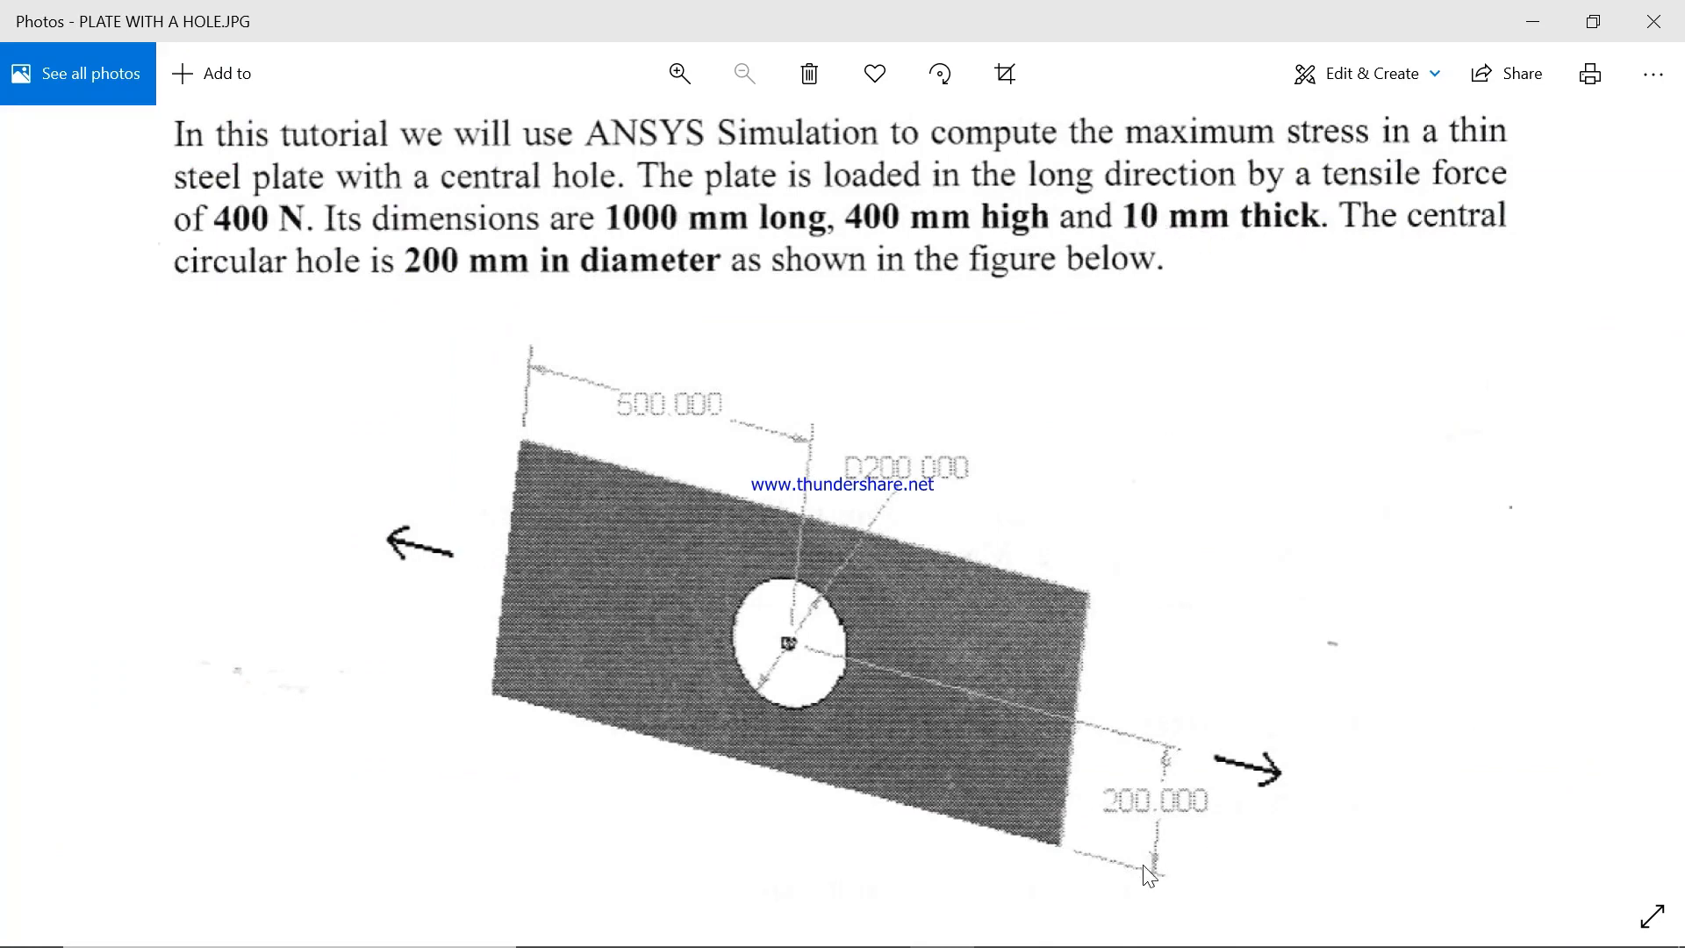
click(1002, 928)
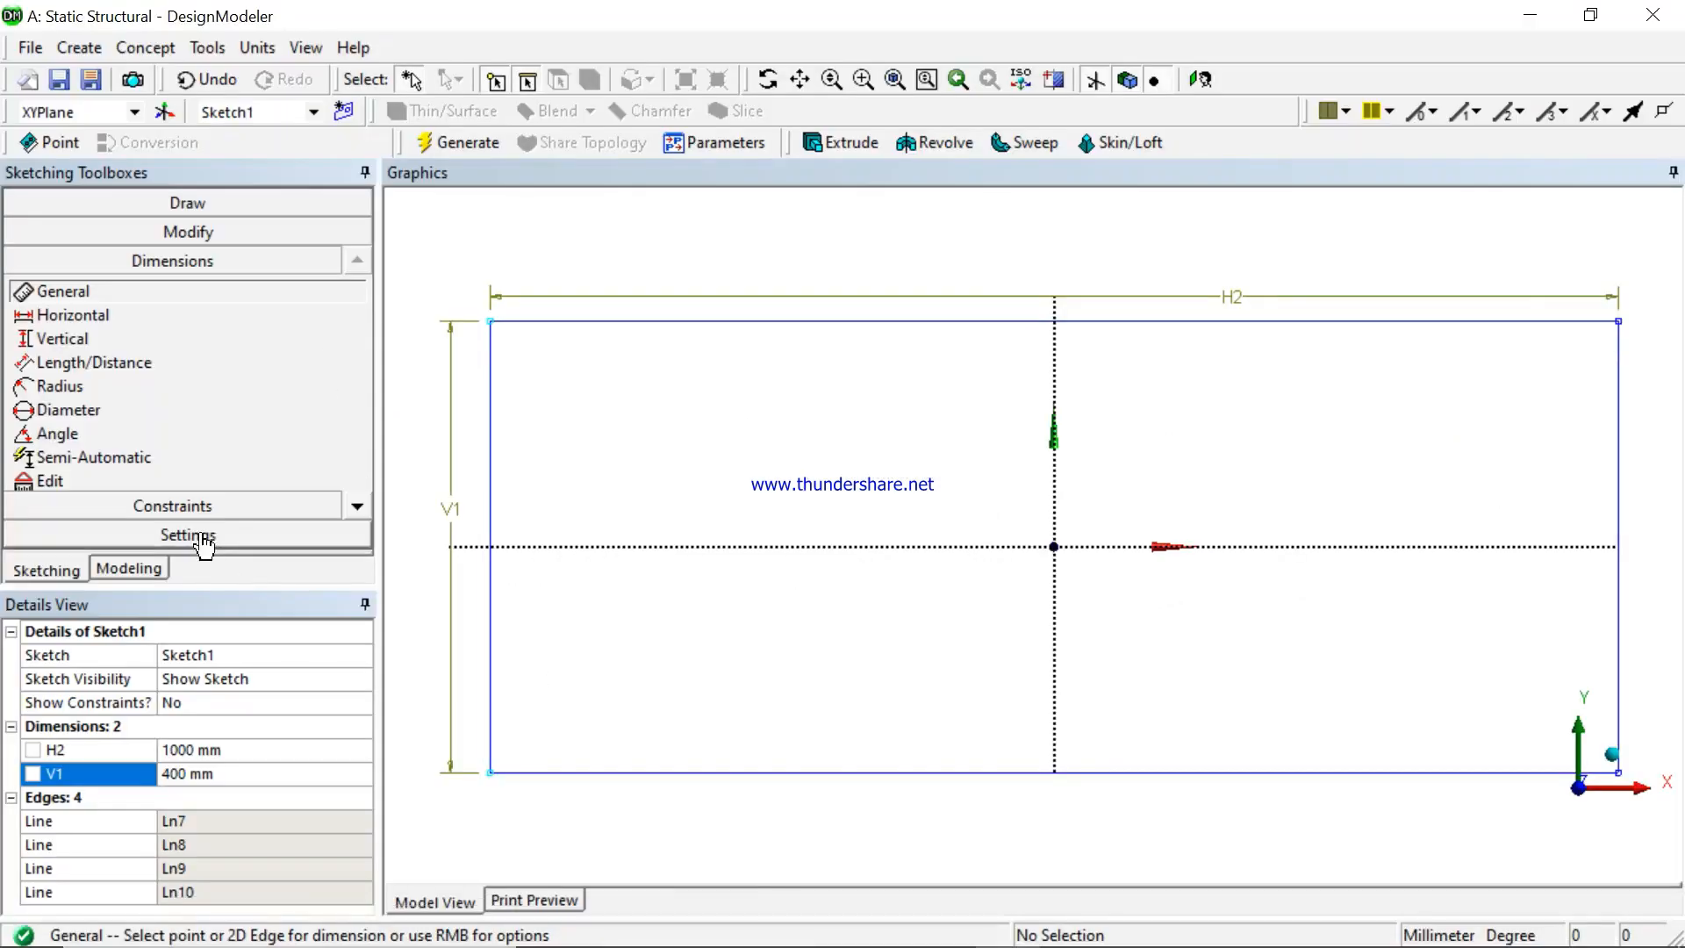
click(119, 567)
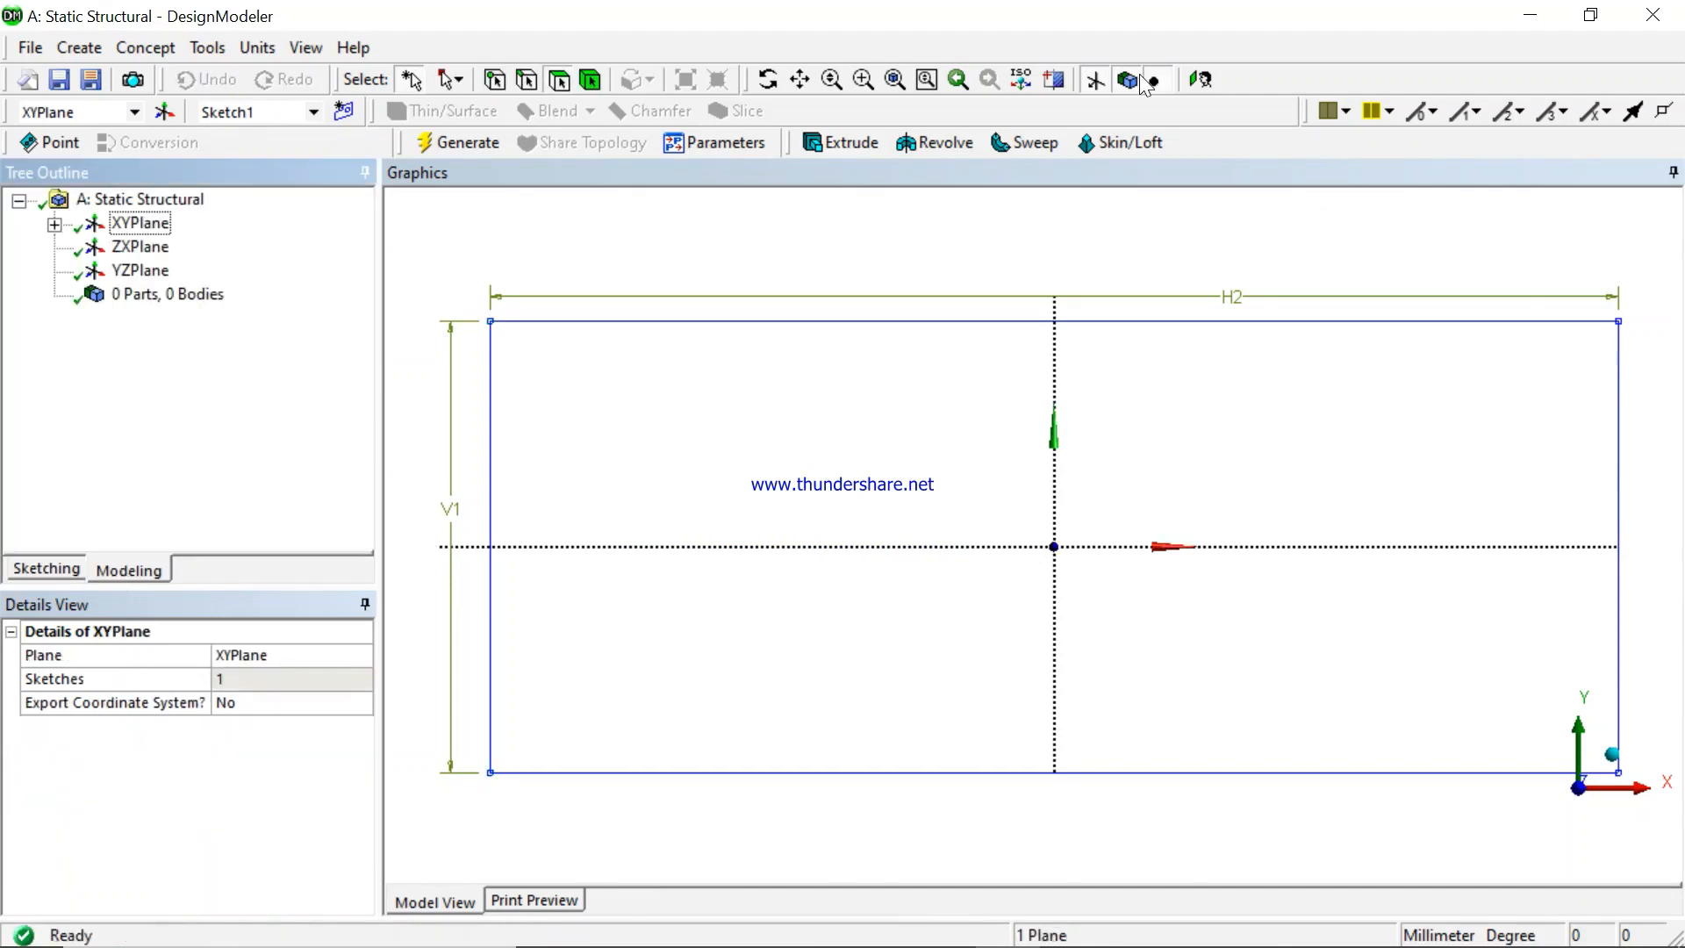
click(1016, 83)
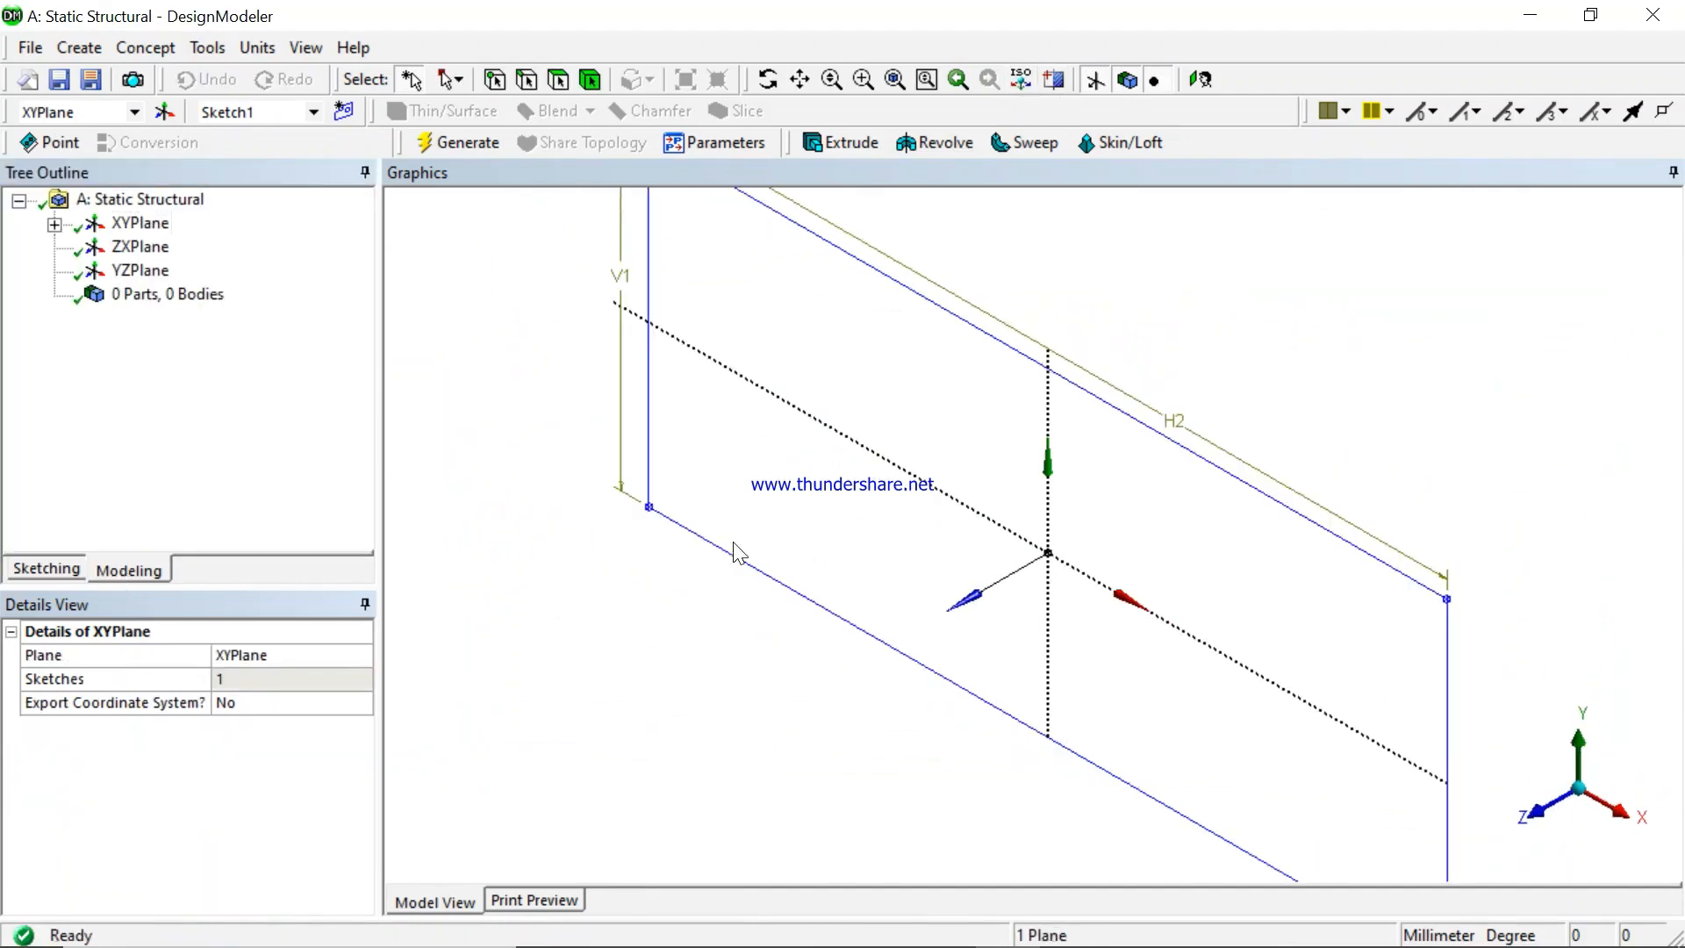
- Extrude Sketch1 as added material in the normal direction with a fixed depth of 10 mm, and generate the plate body
click(898, 81)
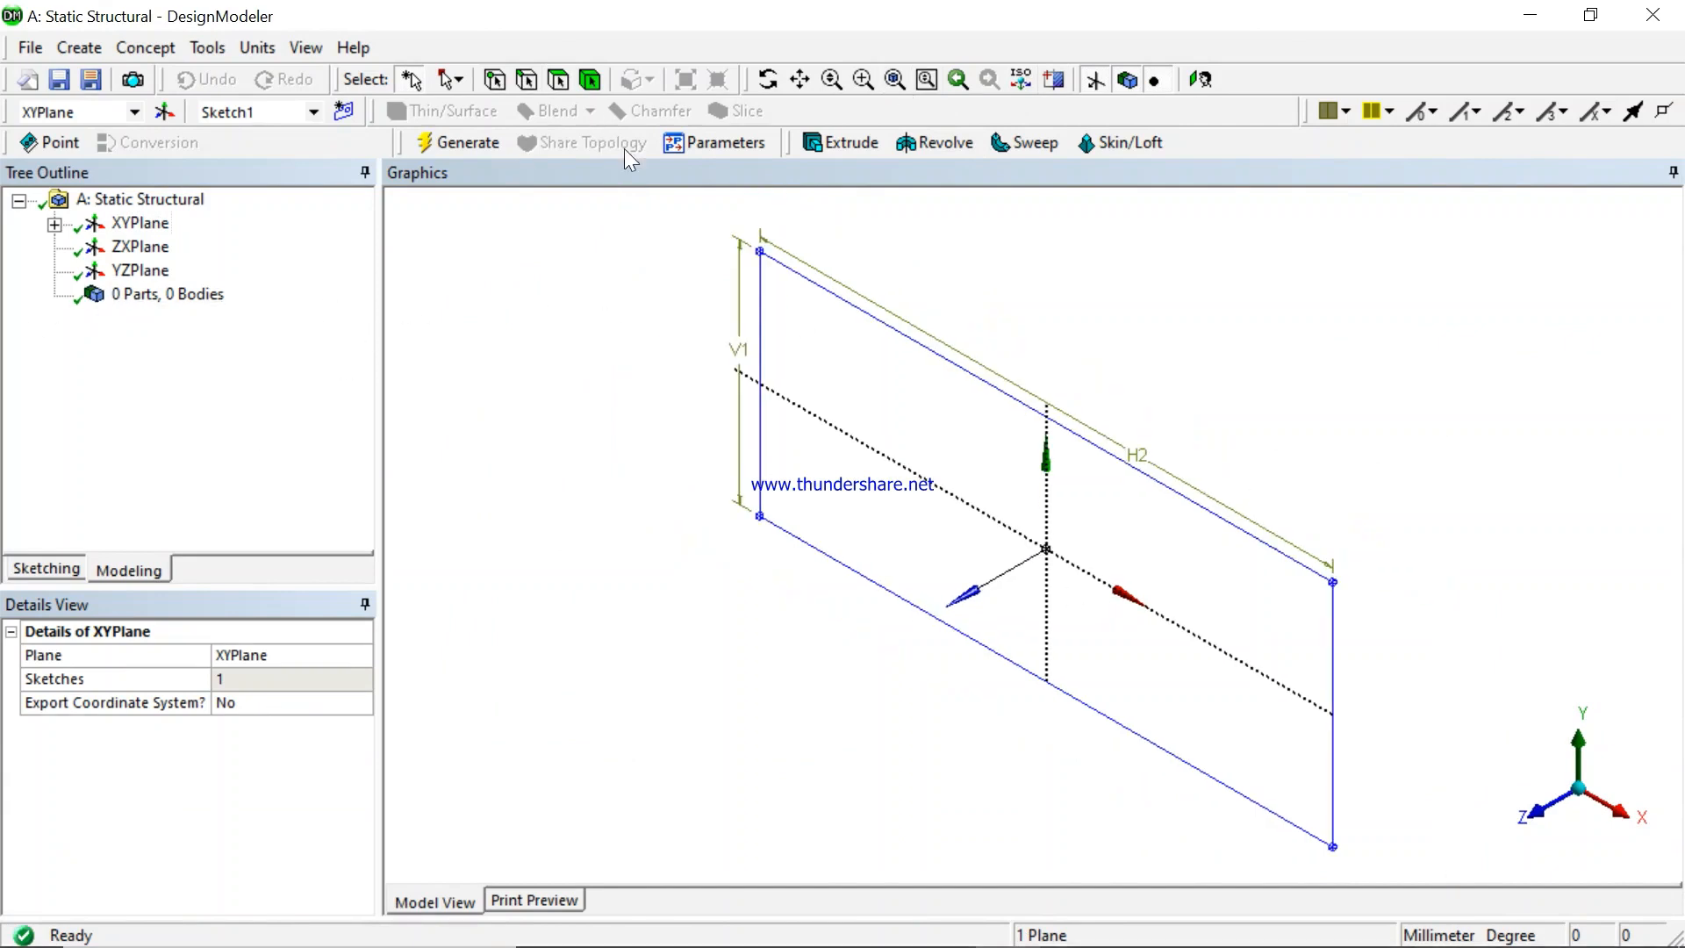
click(846, 142)
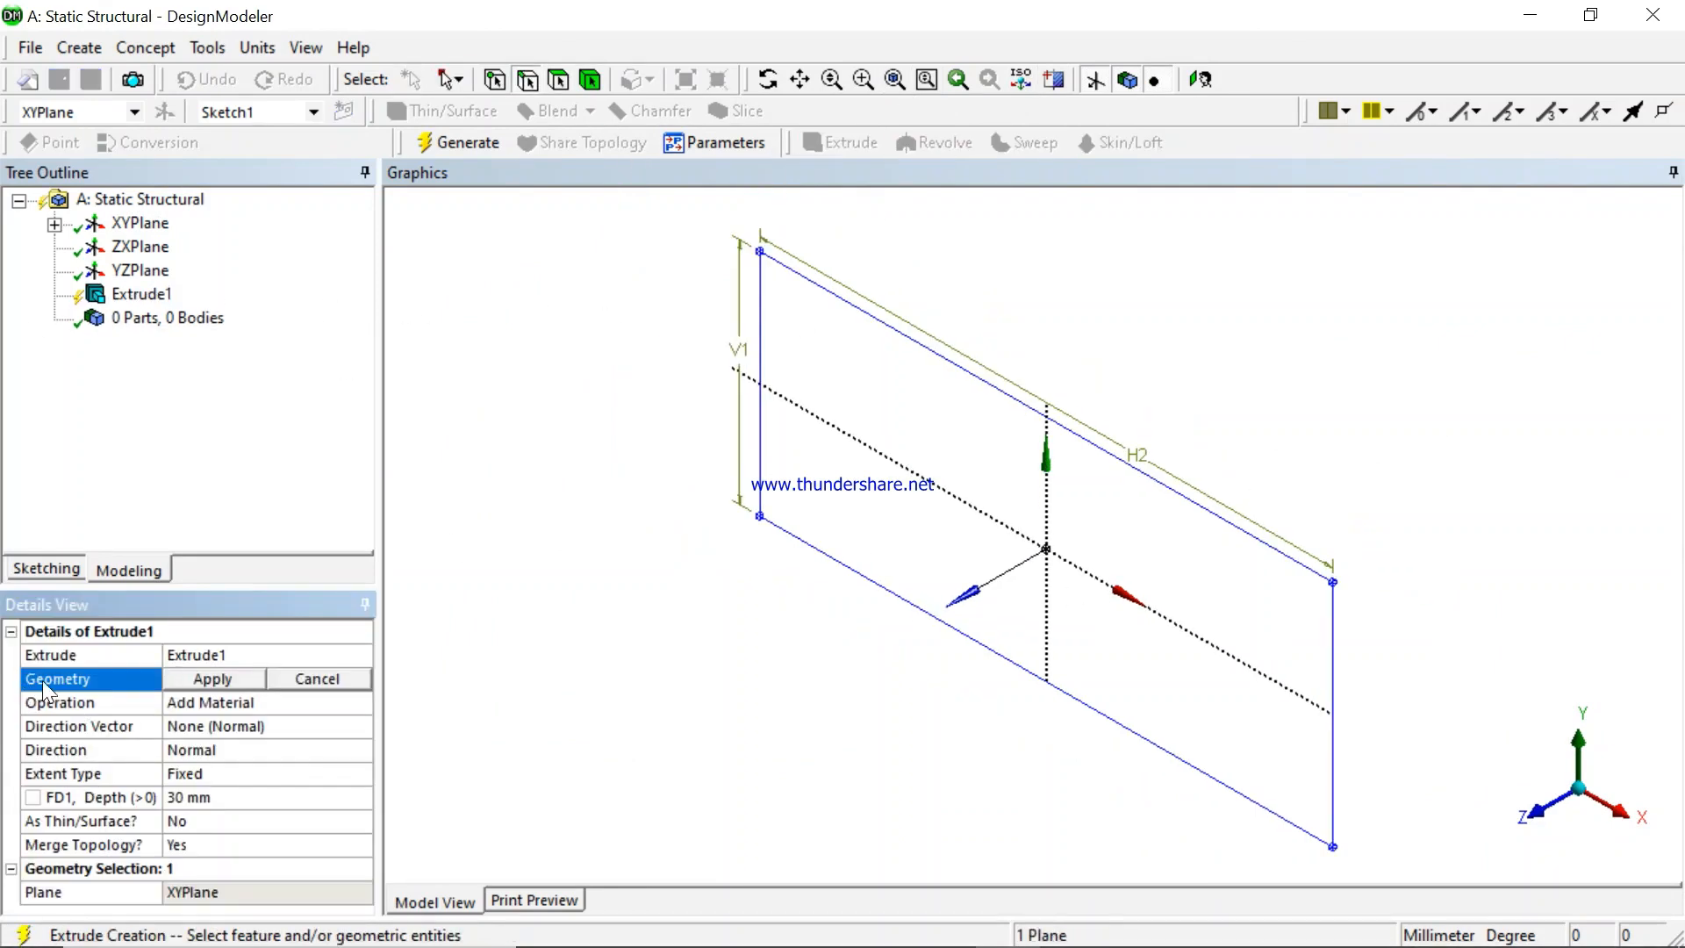
click(54, 225)
click(171, 247)
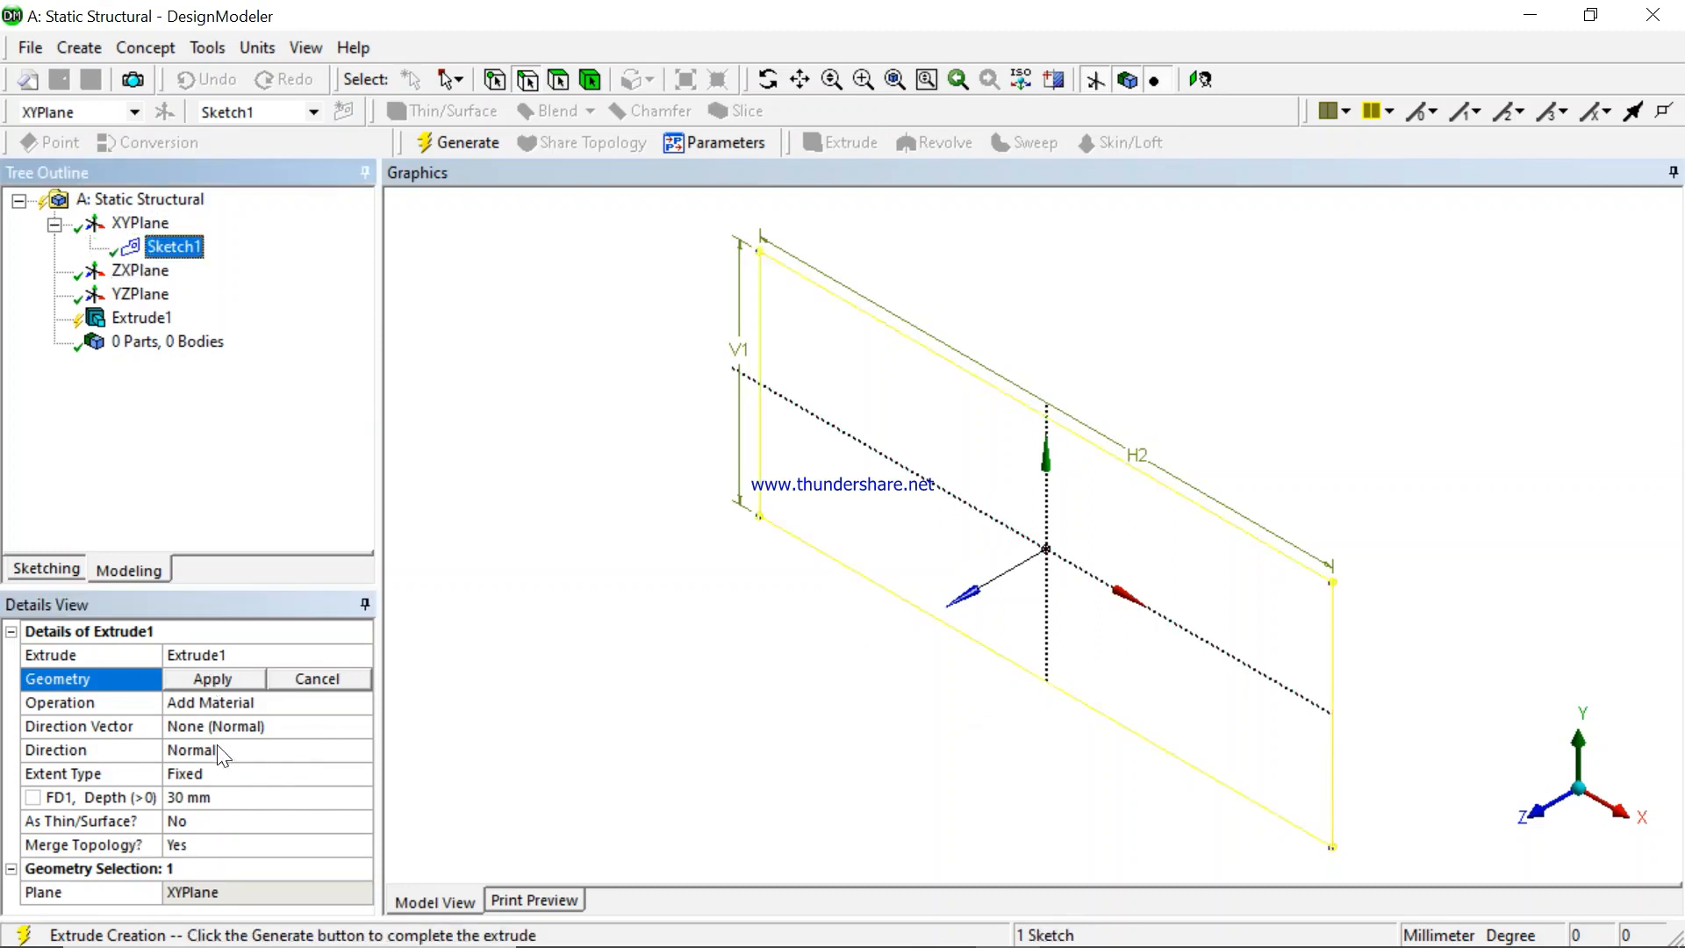
click(196, 678)
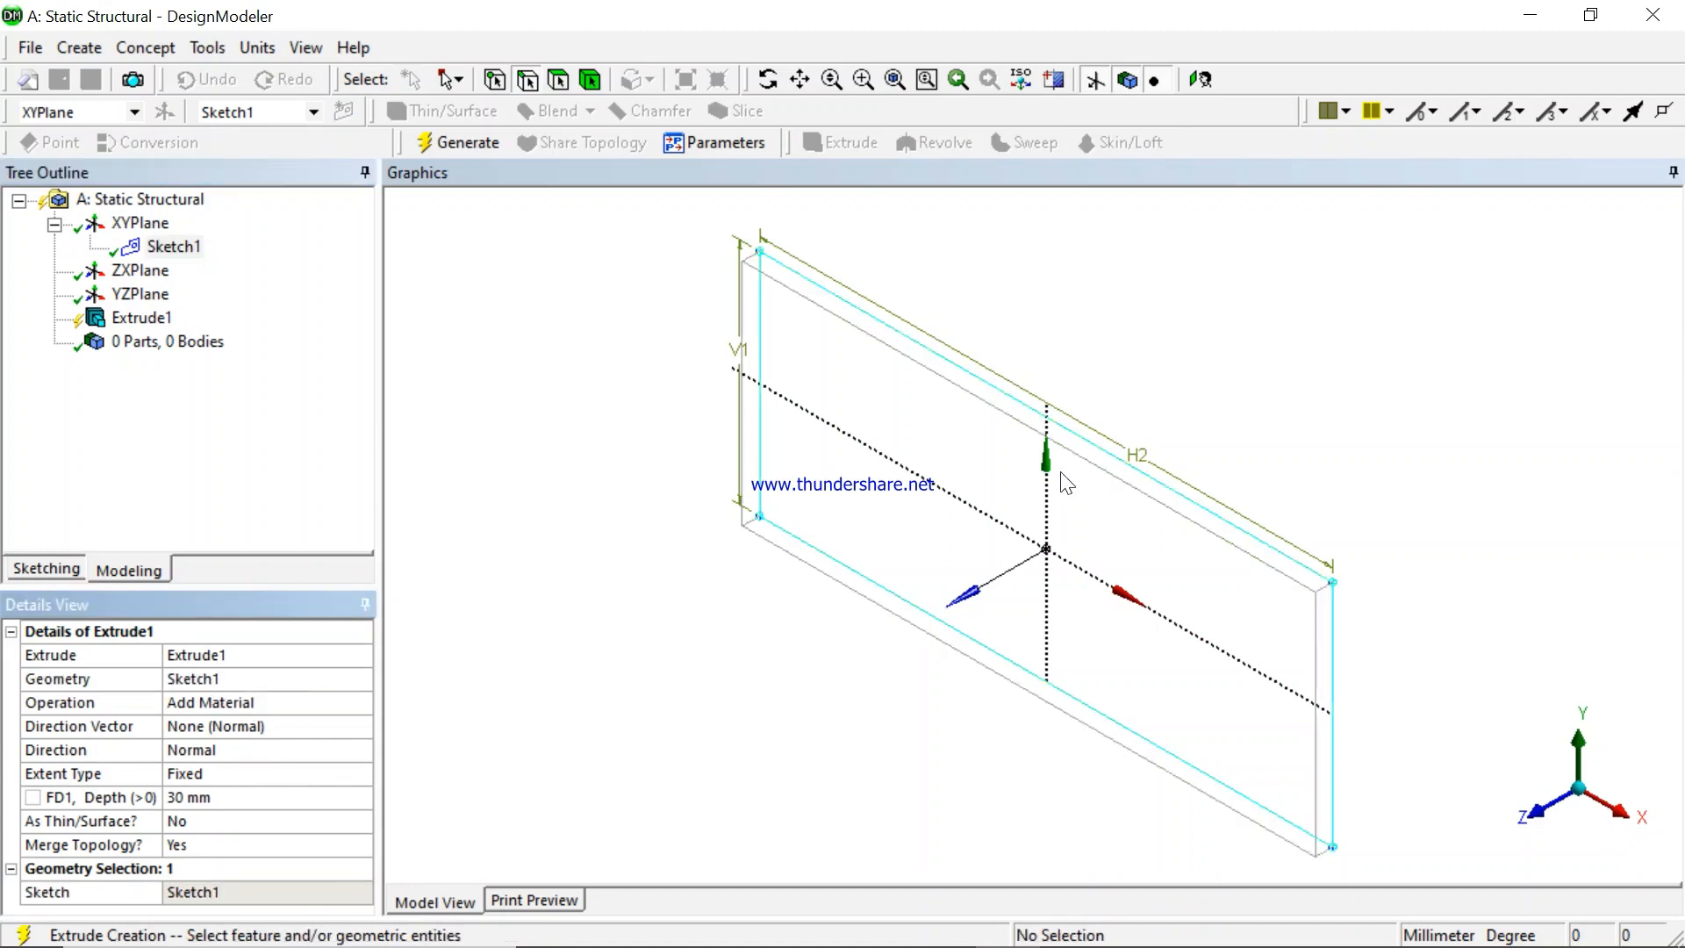
click(224, 753)
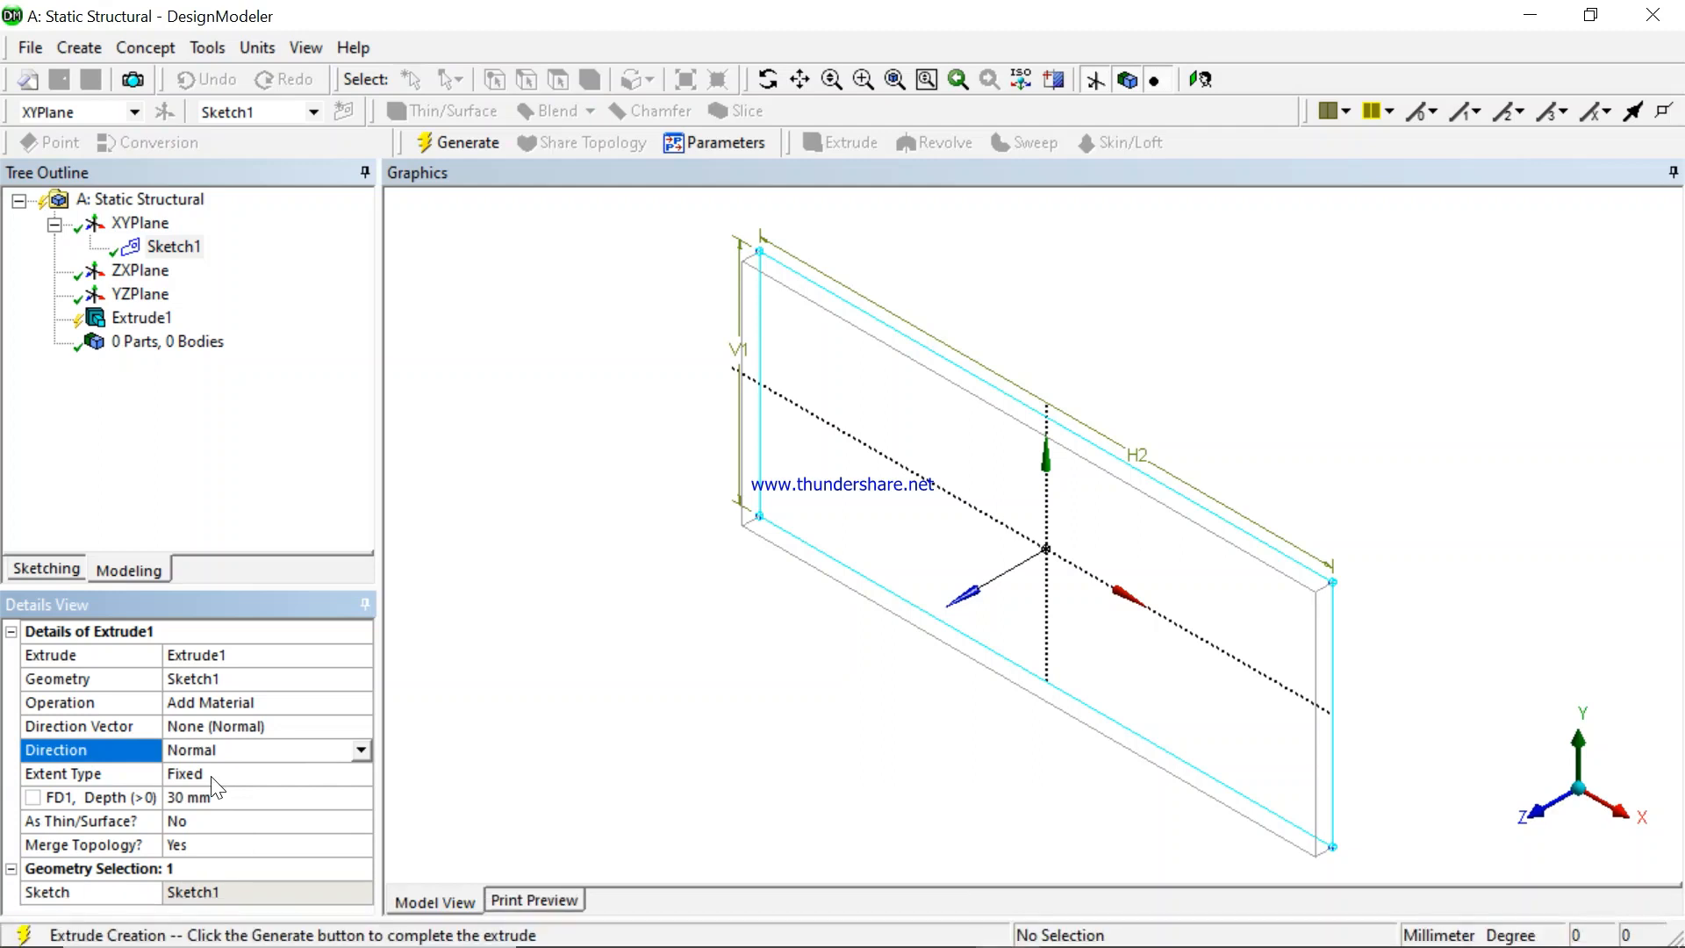
click(195, 799)
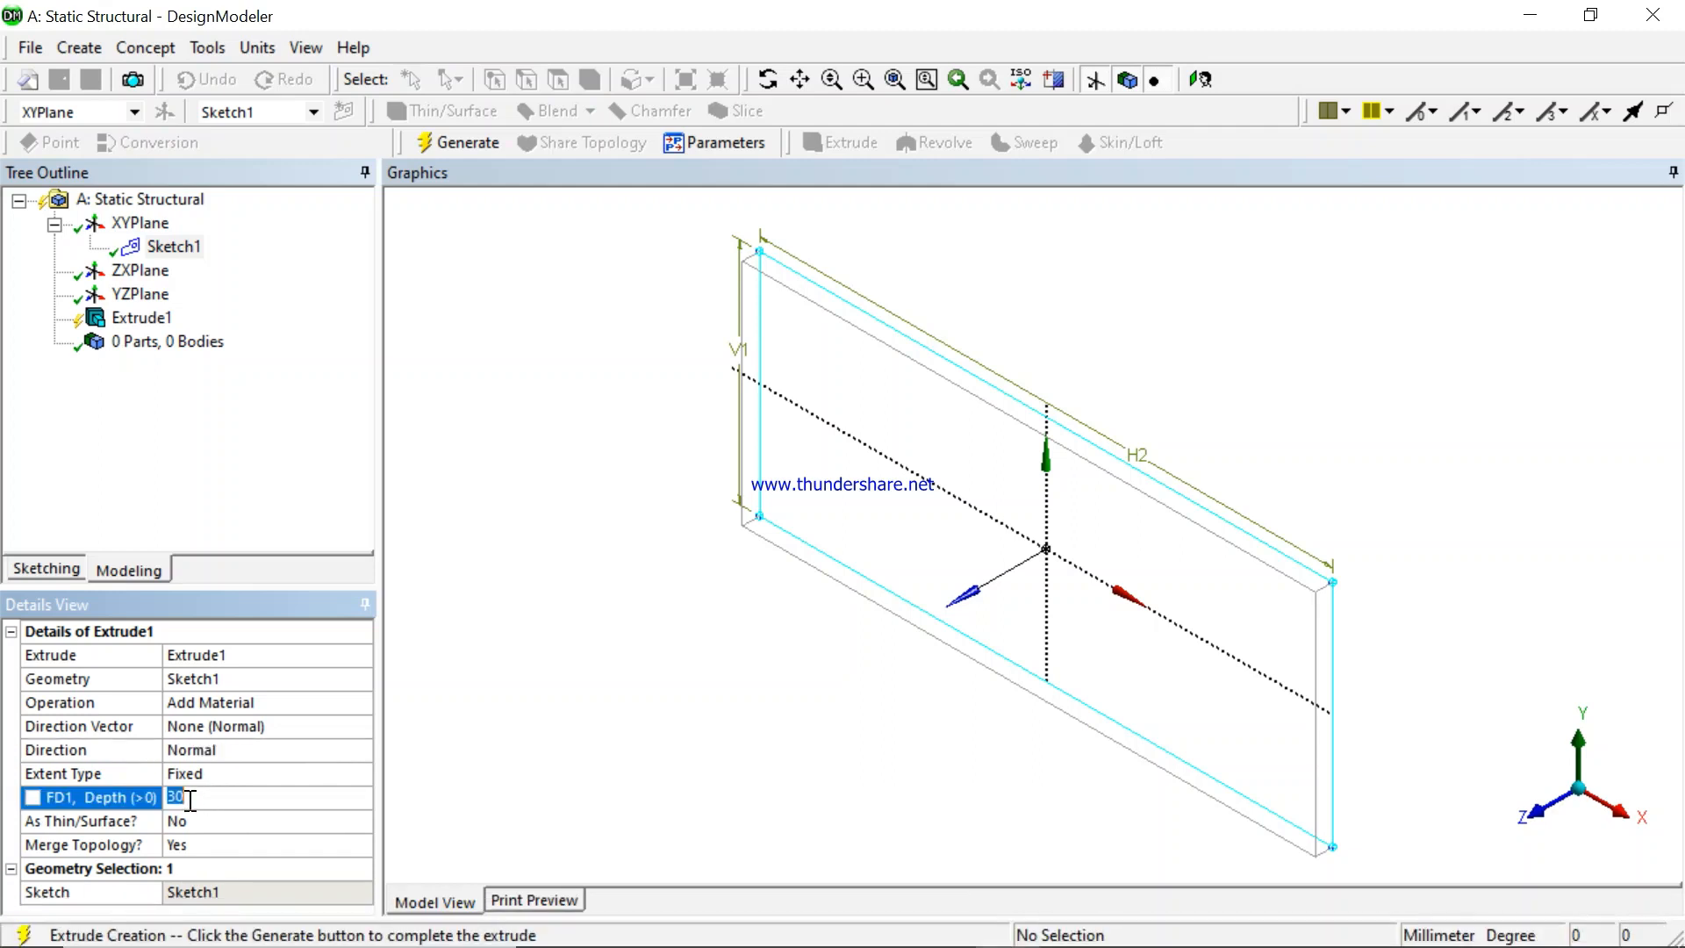
text(1)
key(Return)
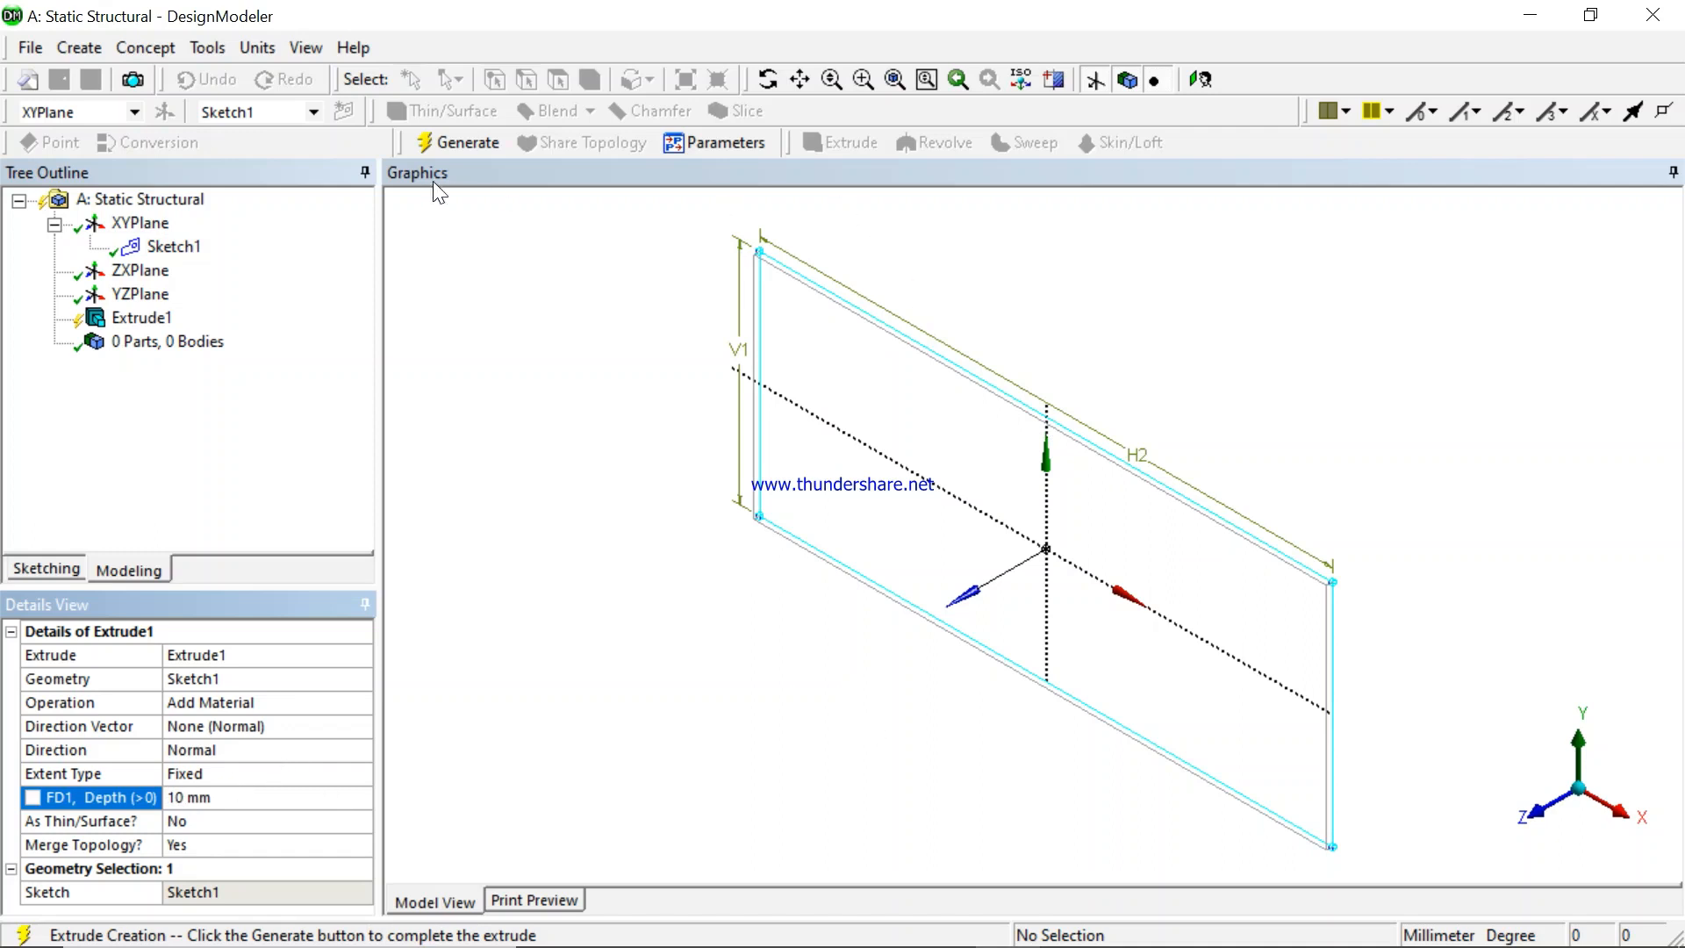
click(469, 141)
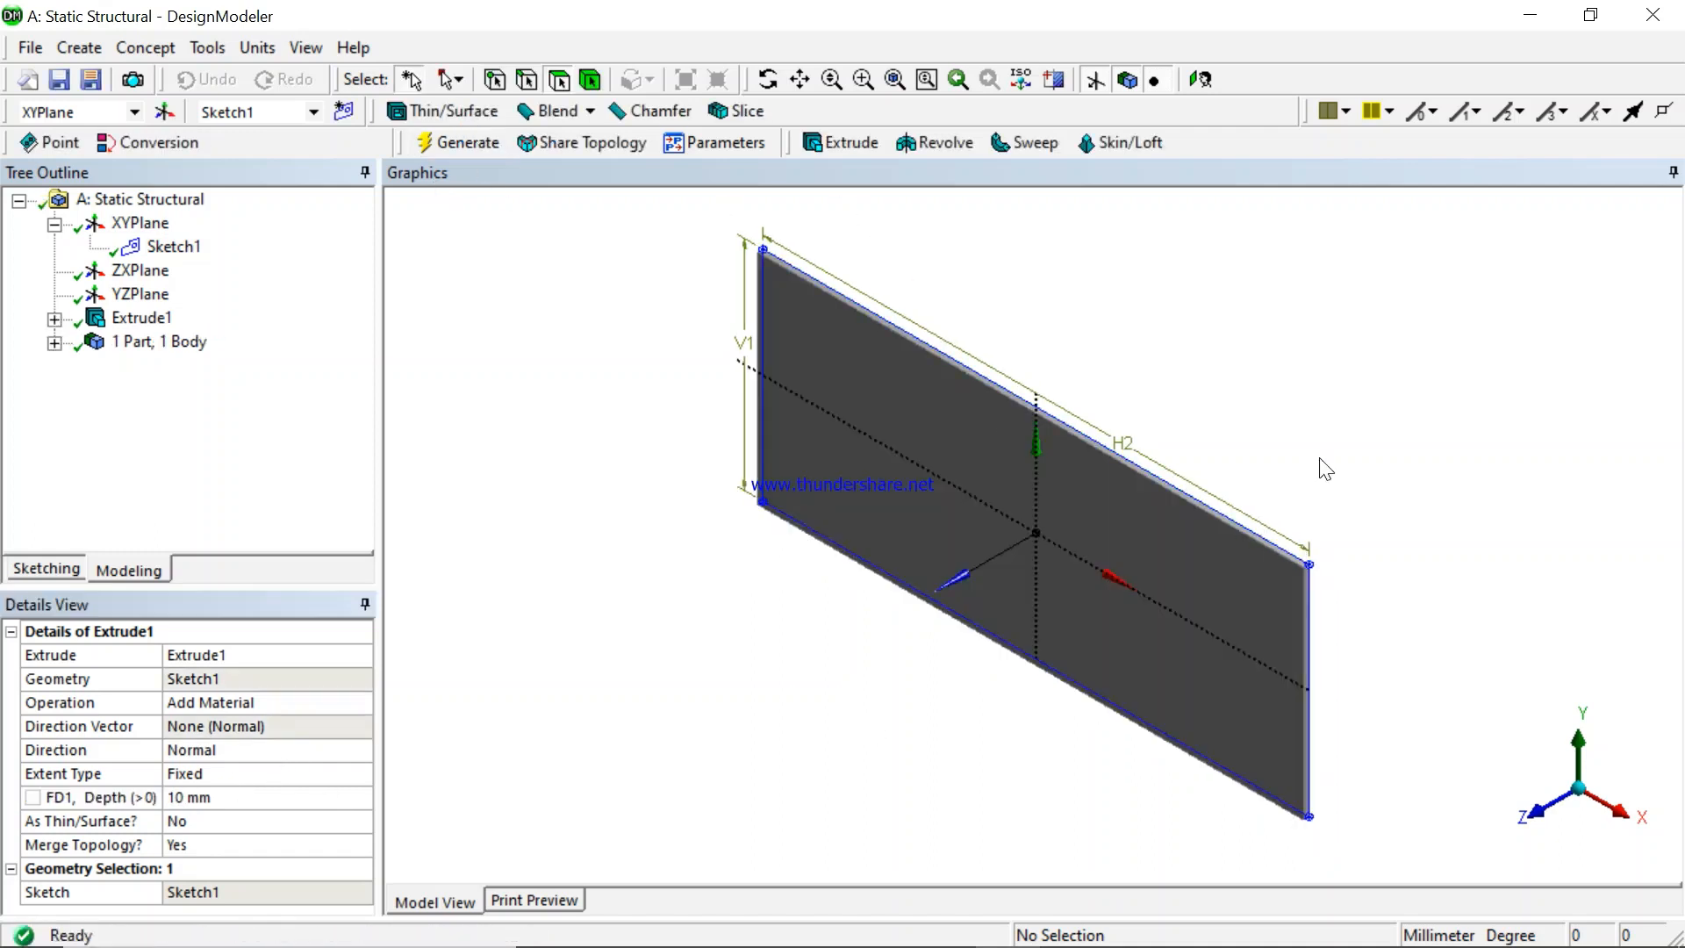
- Inspect the extruded plate from several angles, consult the plate drawing in Photos for the central hole, and return to DesignModeler
middle_drag(1321, 466, 1272, 482)
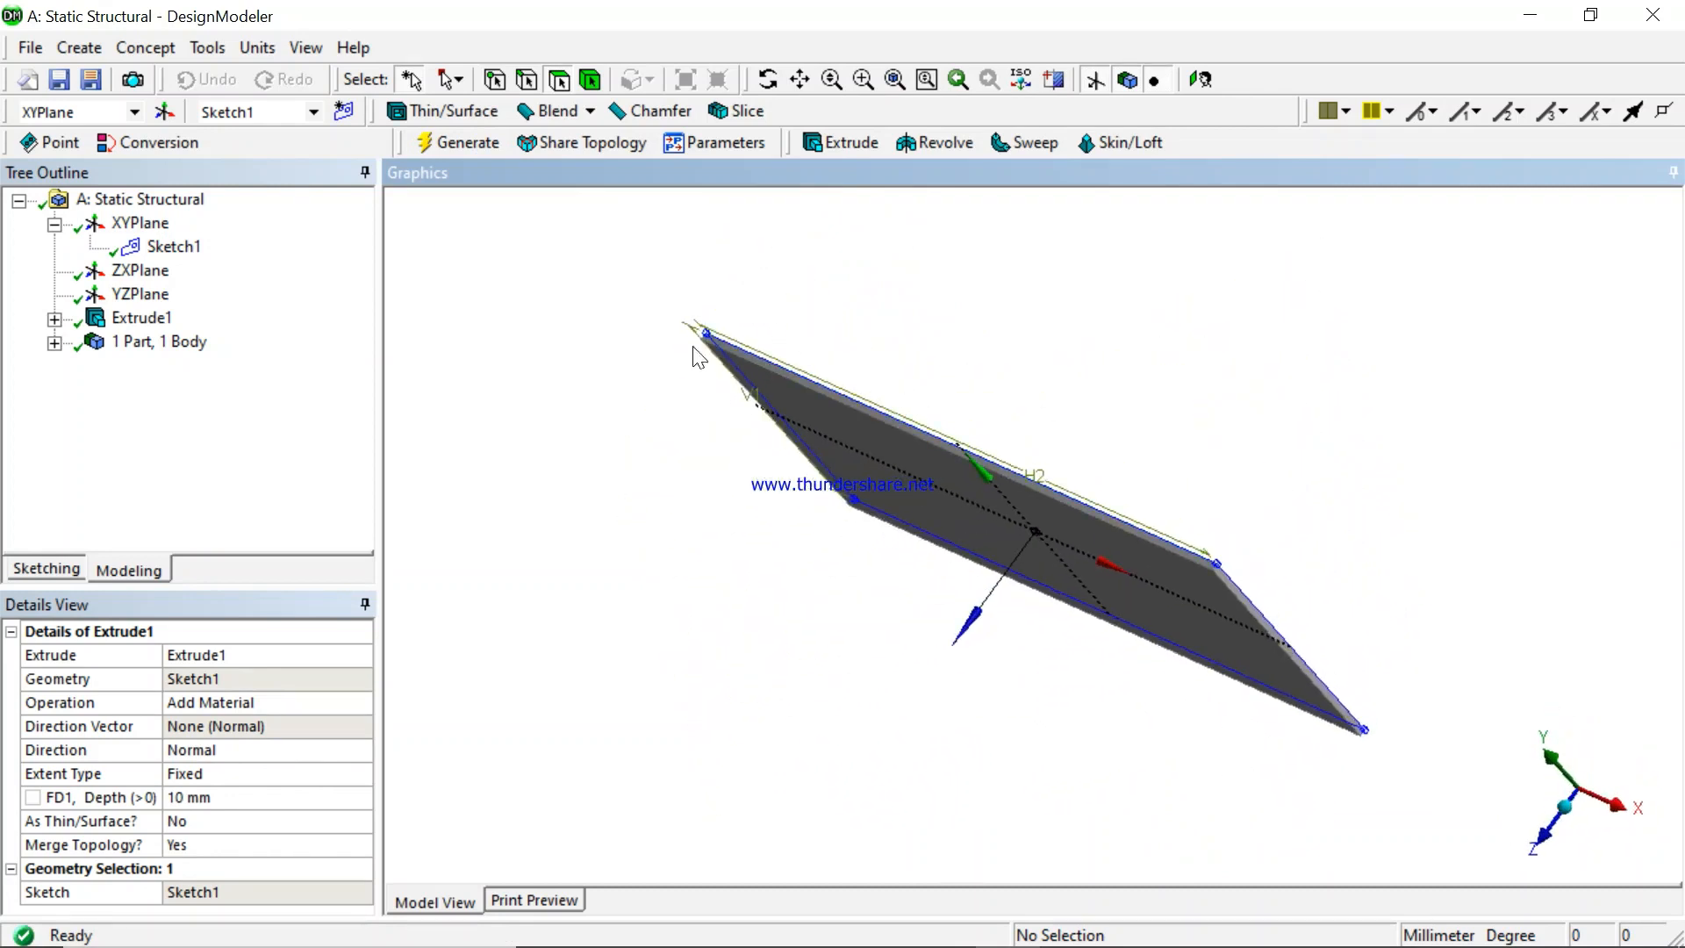
middle_drag(696, 345, 725, 225)
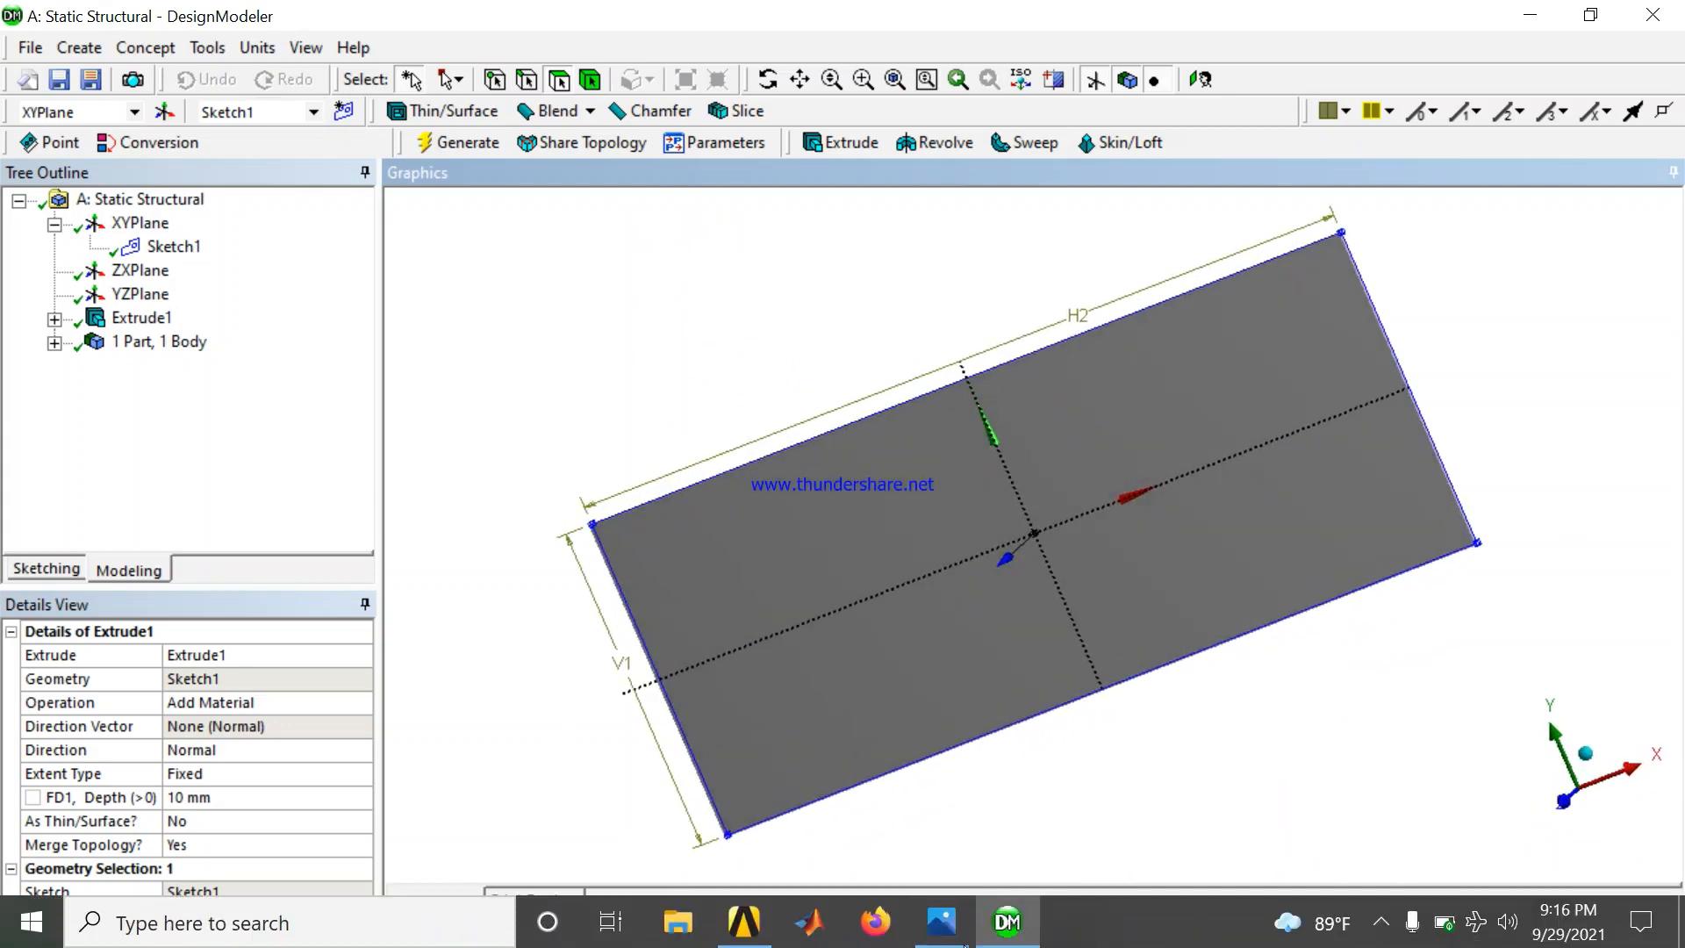
click(954, 937)
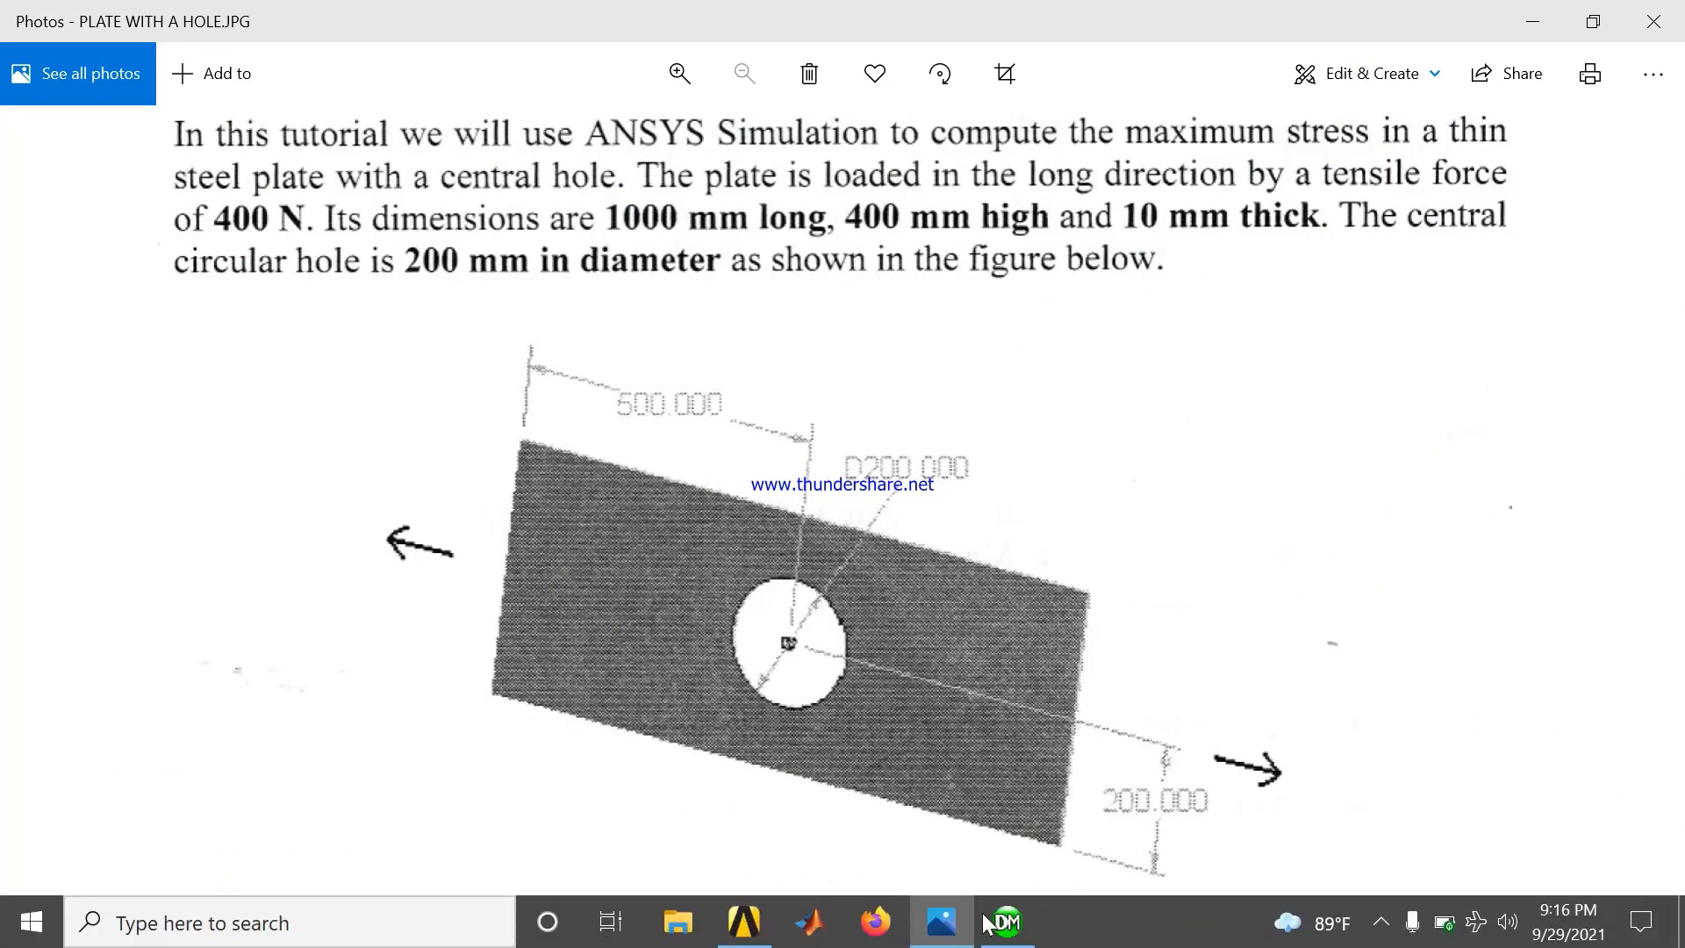
click(1005, 922)
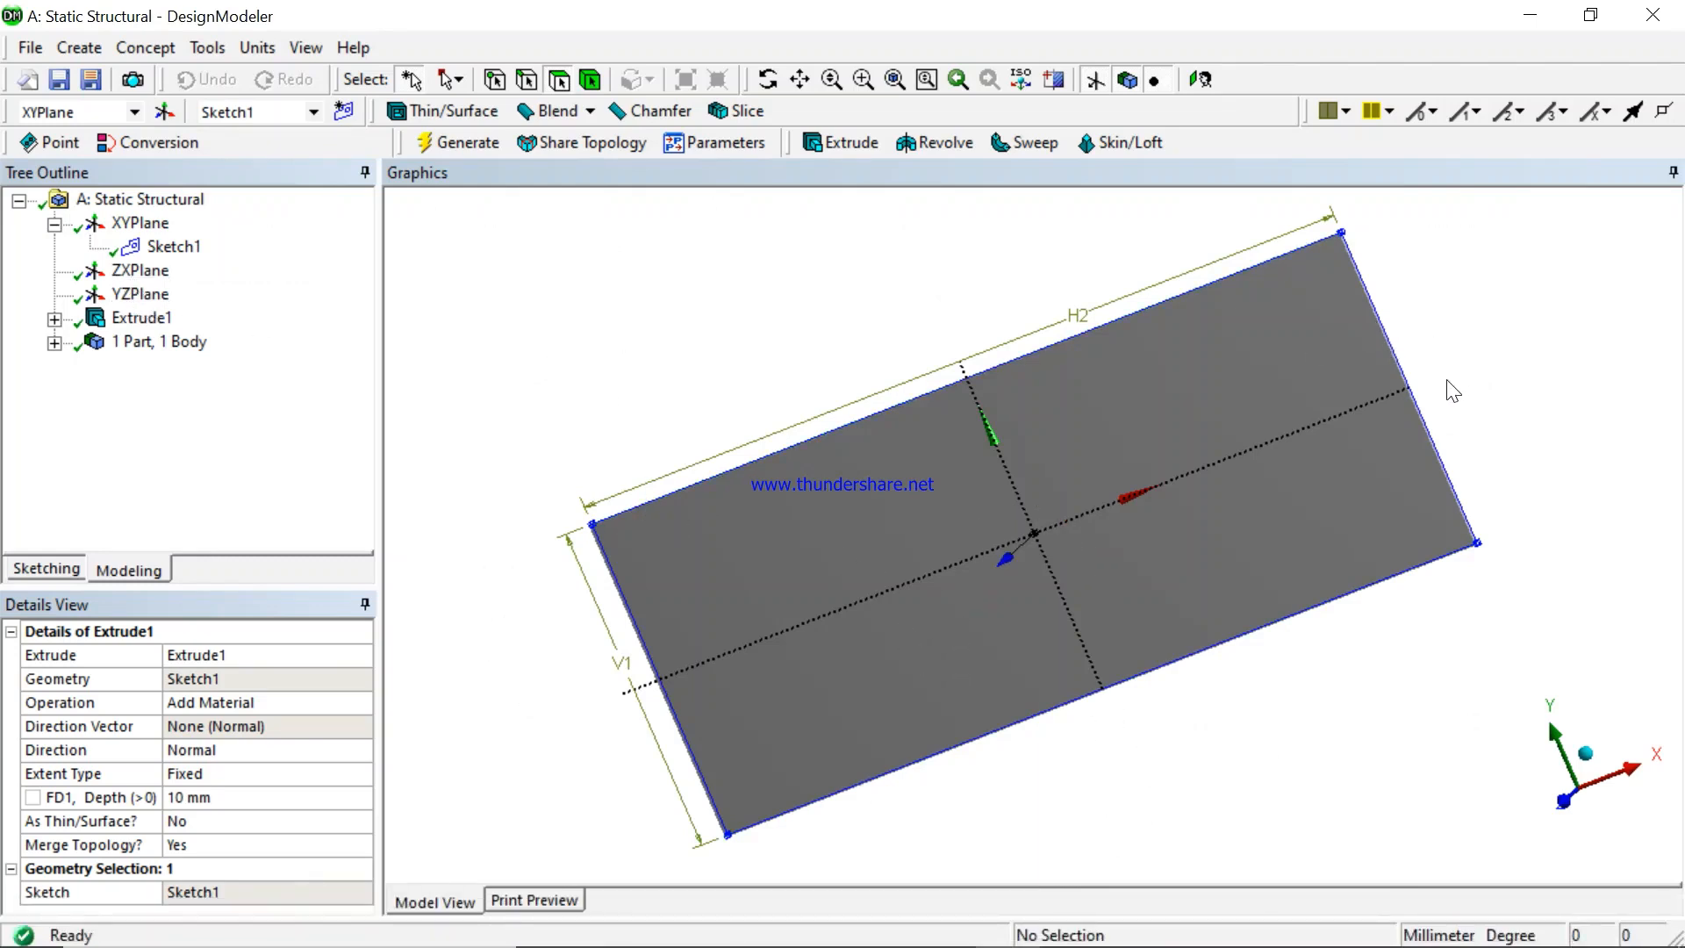
- Start a new sketch on the plate's large front face and view that face head-on
middle_drag(1453, 391, 1318, 446)
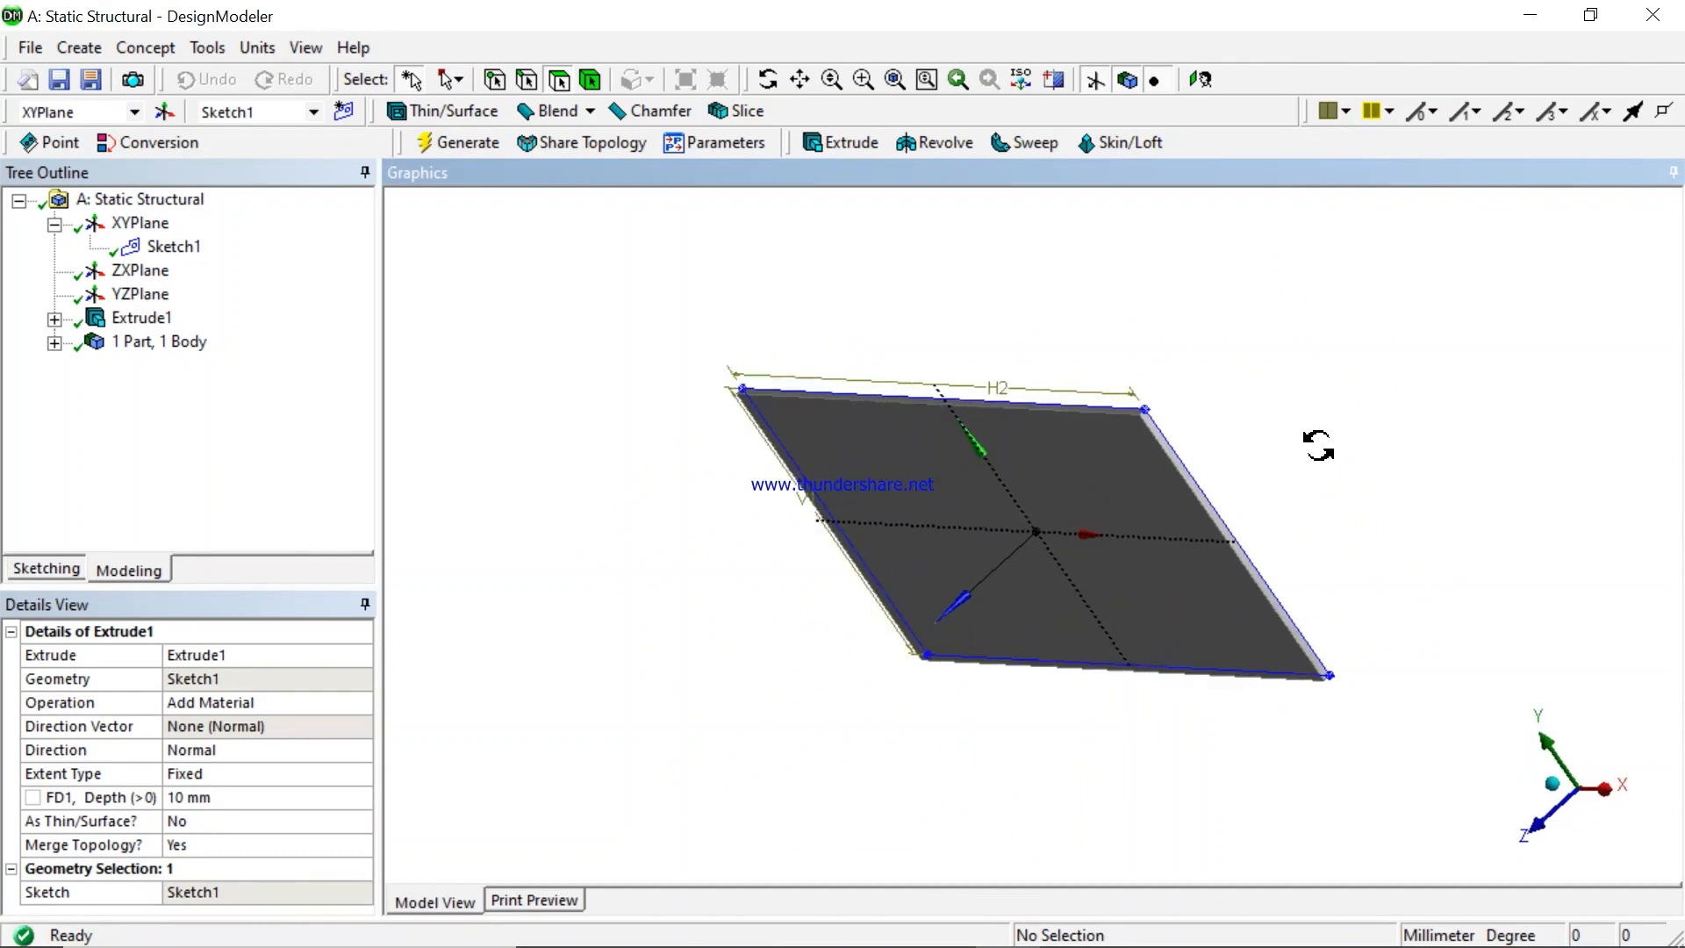
middle_drag(697, 390, 605, 274)
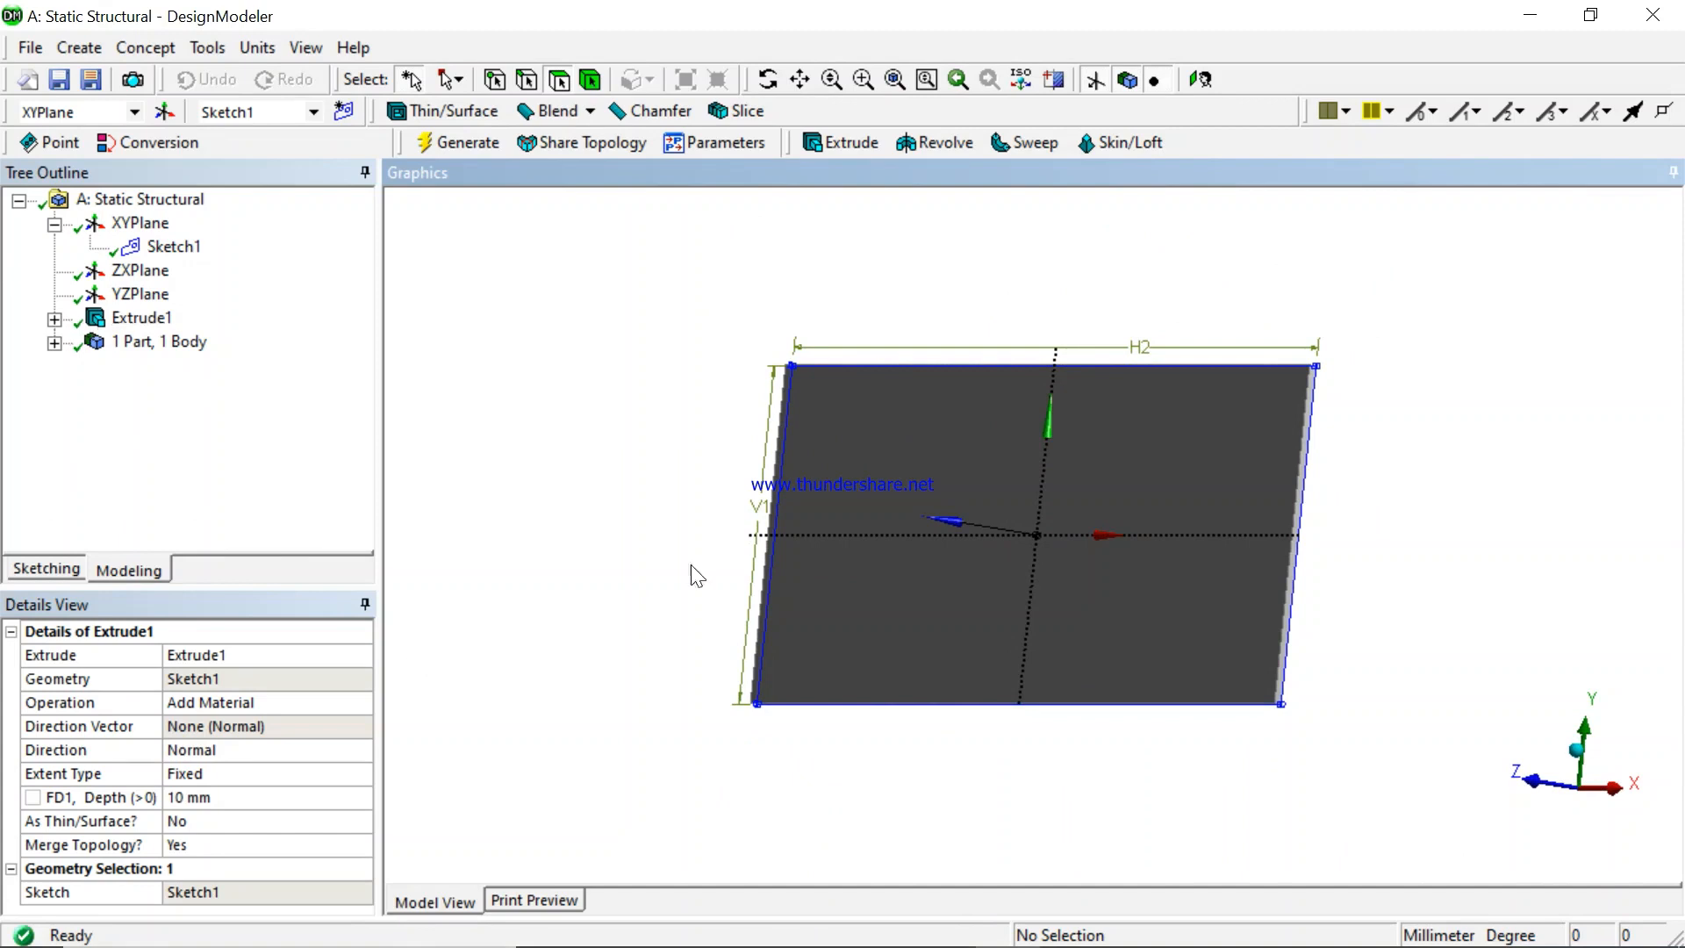
click(904, 490)
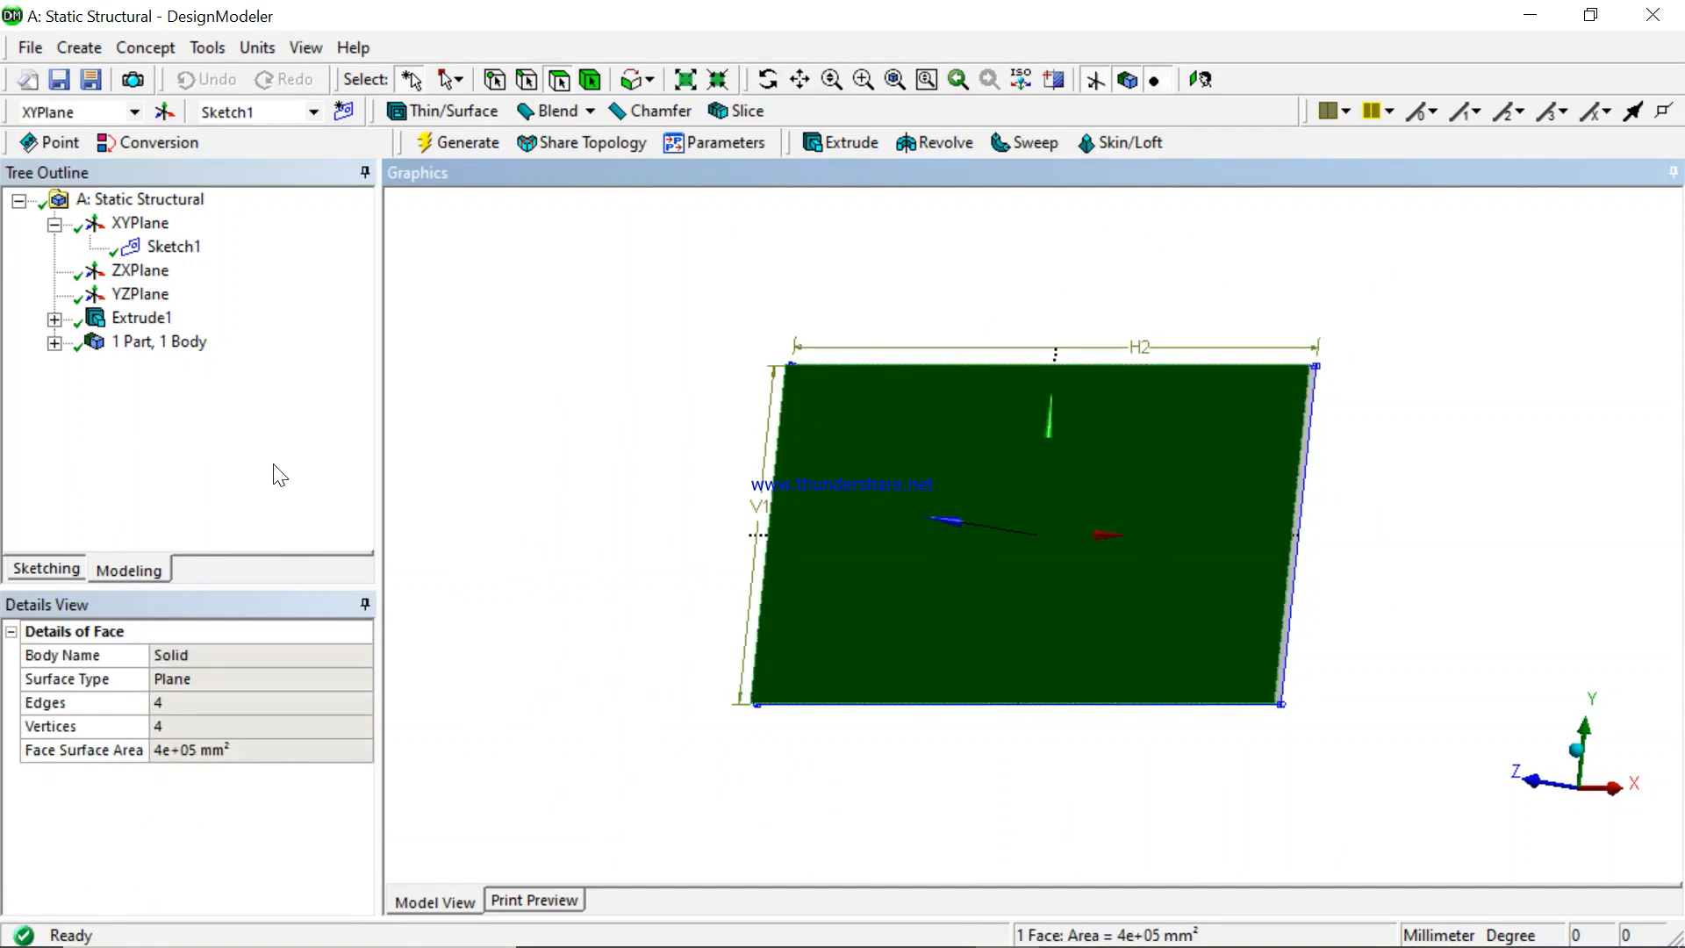
click(39, 569)
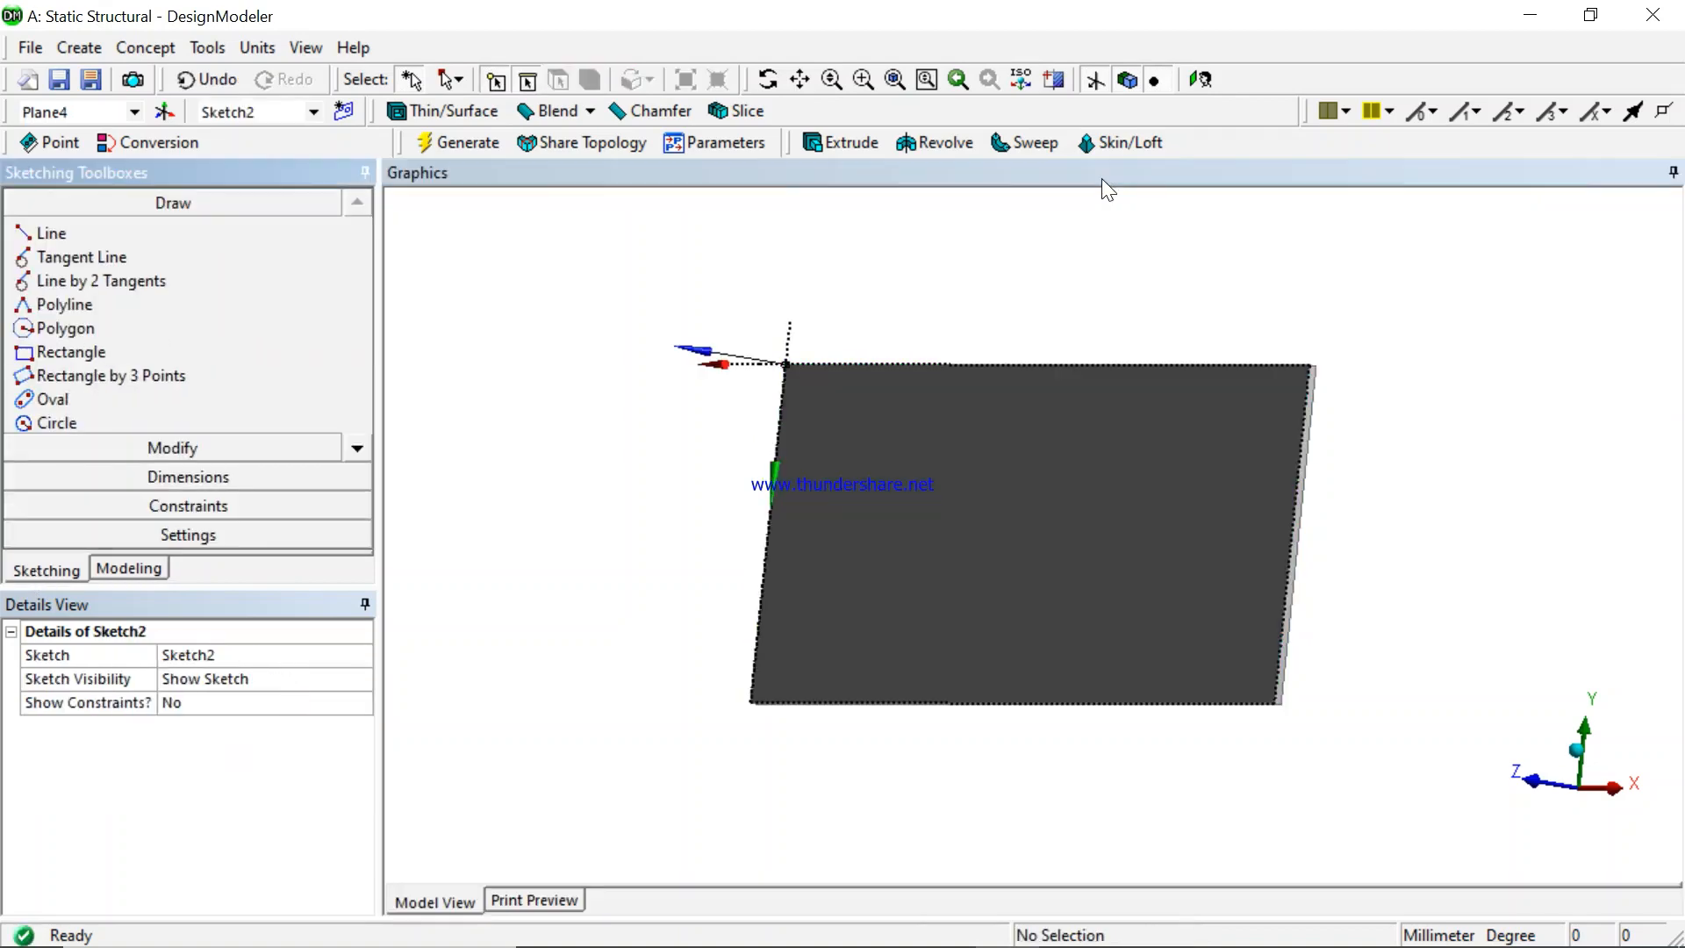
click(1201, 84)
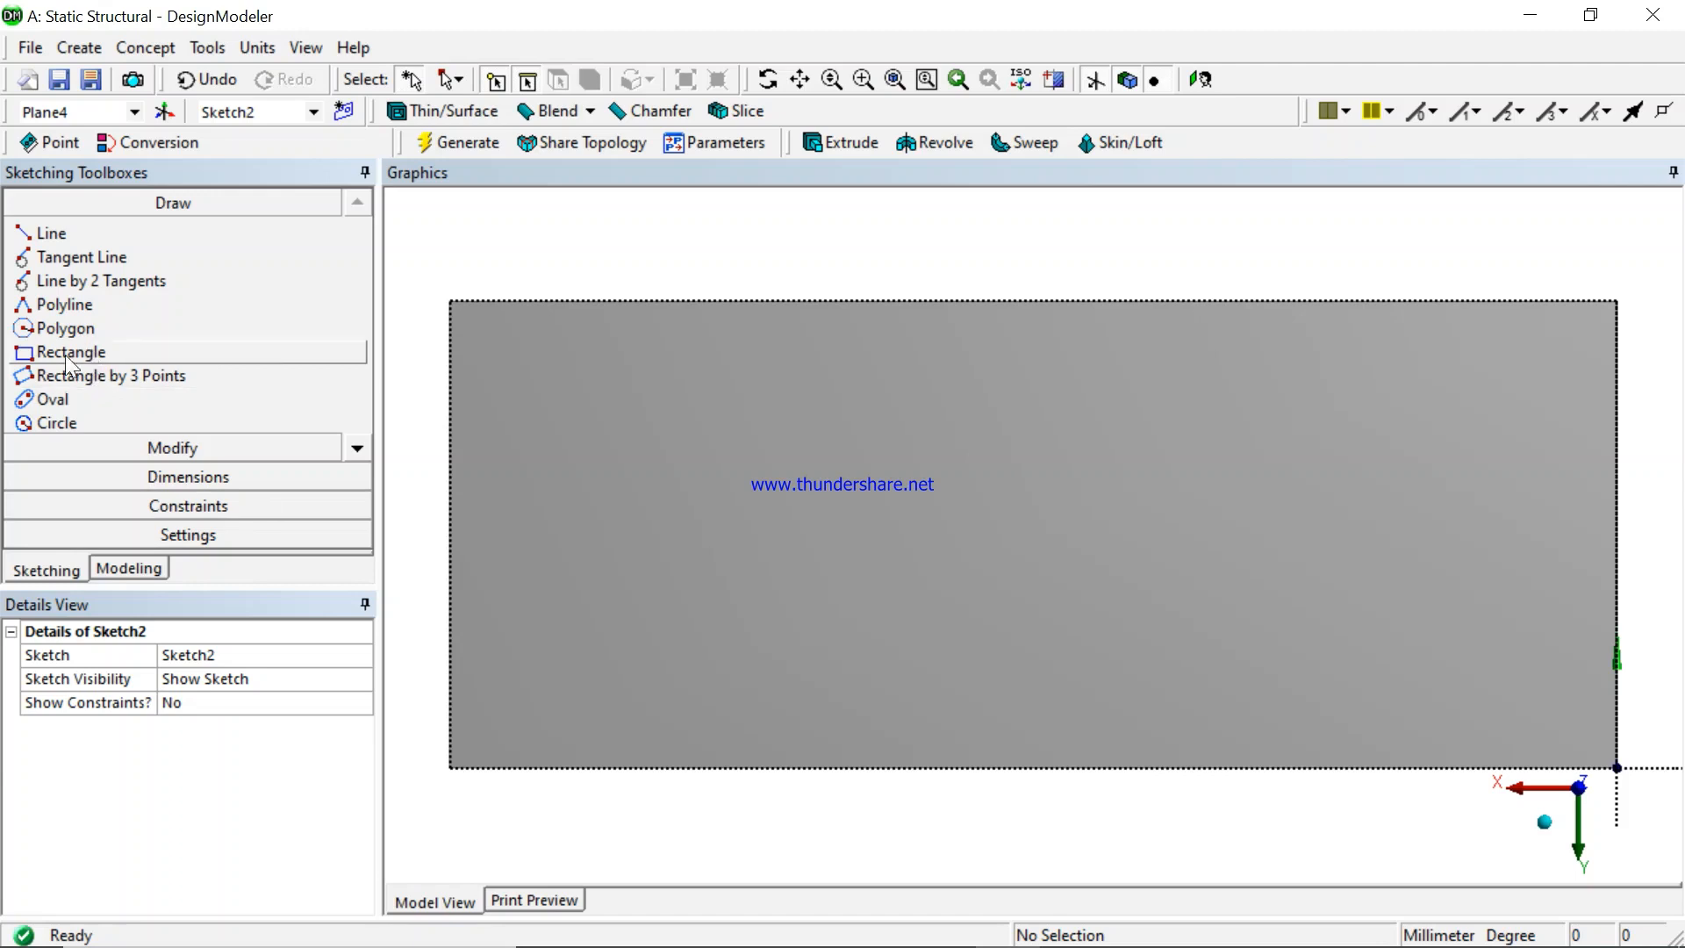
- Draw a circle near the middle of the face, centred about 454 mm from its left edge and 206 mm from its upper edge
click(72, 420)
click(980, 540)
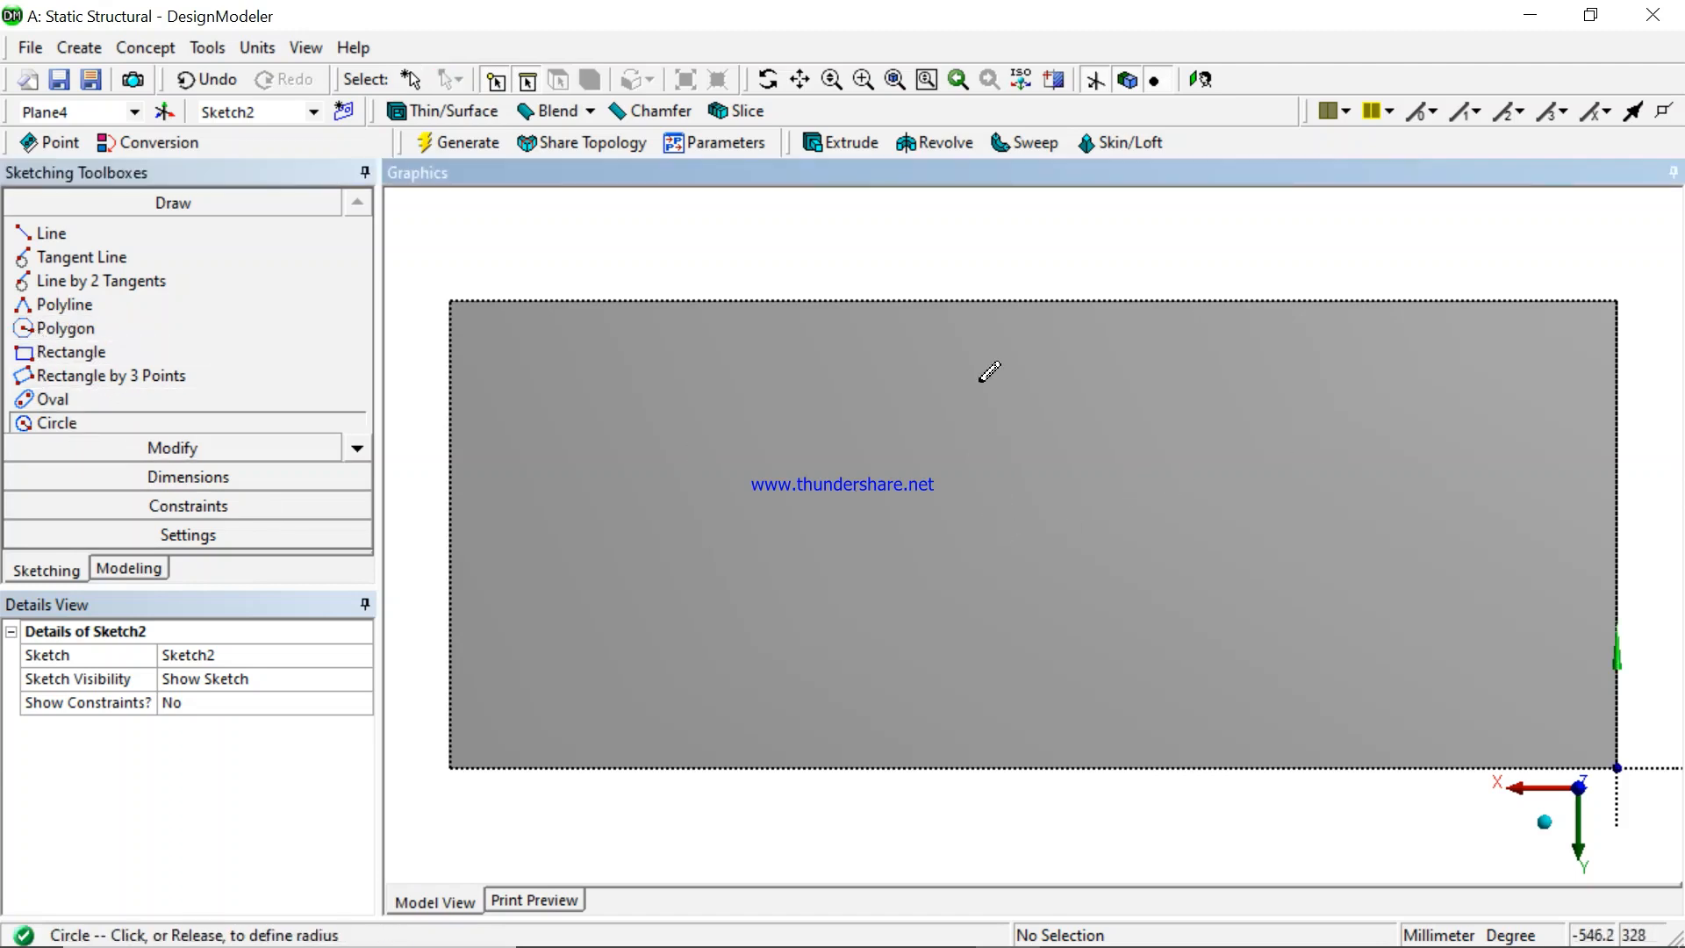
click(1007, 415)
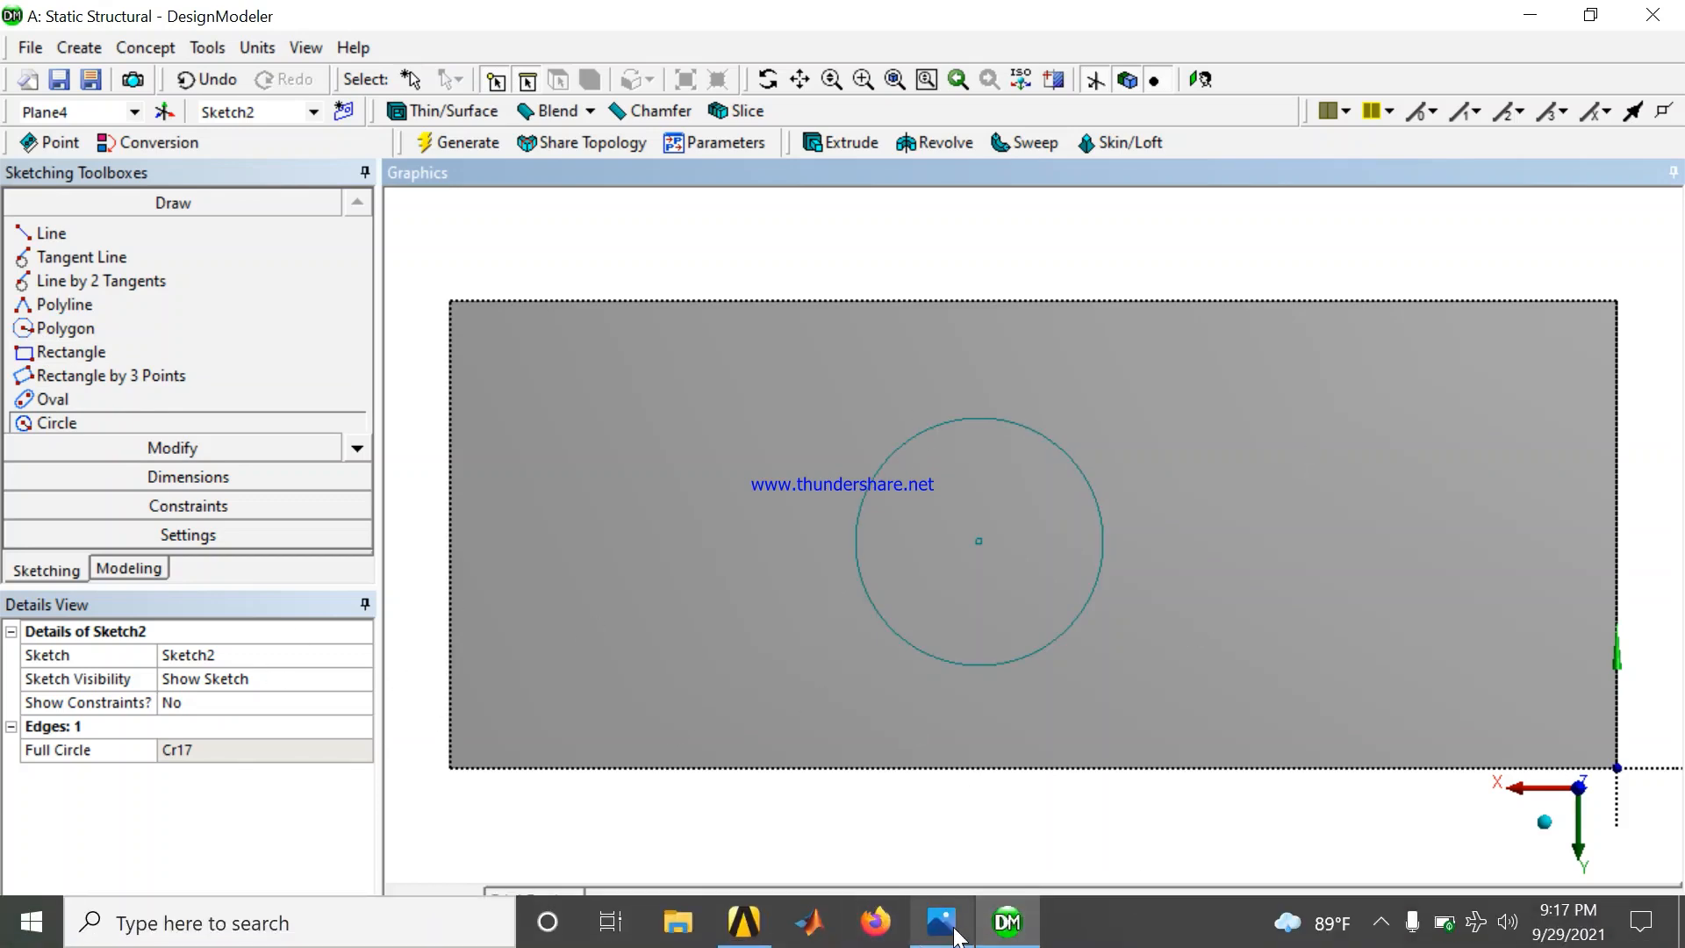
- Check the hole position on the drawing in Photos, then in DesignModeler add a Horizontal dimension between the circle's centre and the plate's left edge
click(957, 930)
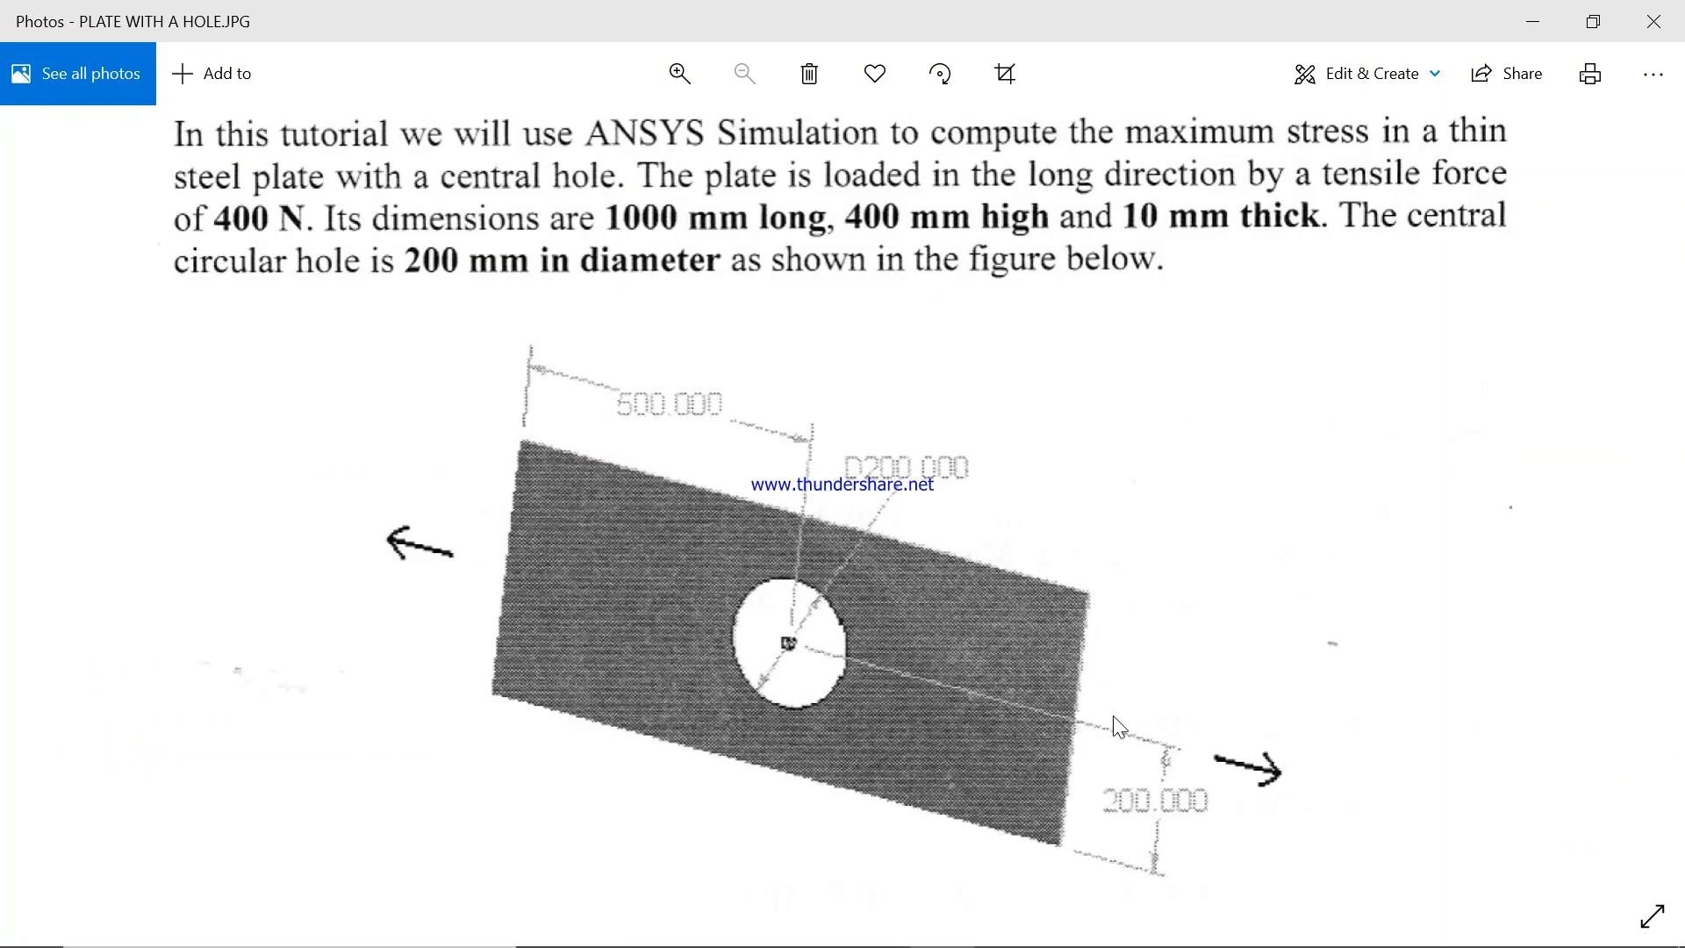
click(1008, 921)
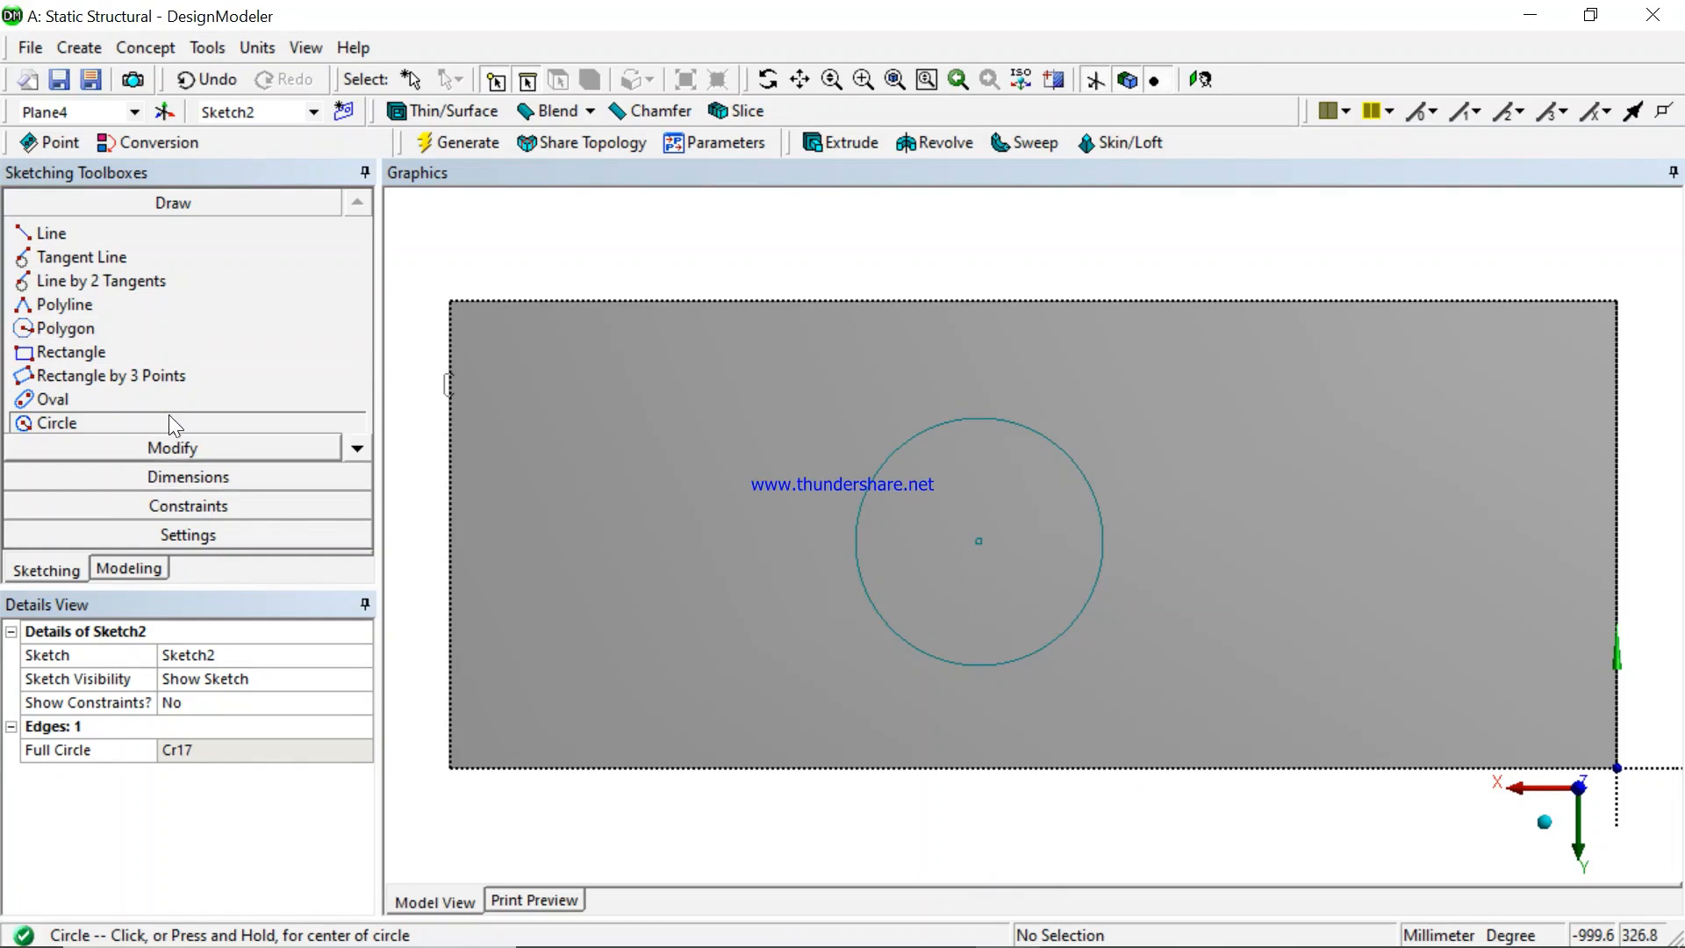
click(188, 477)
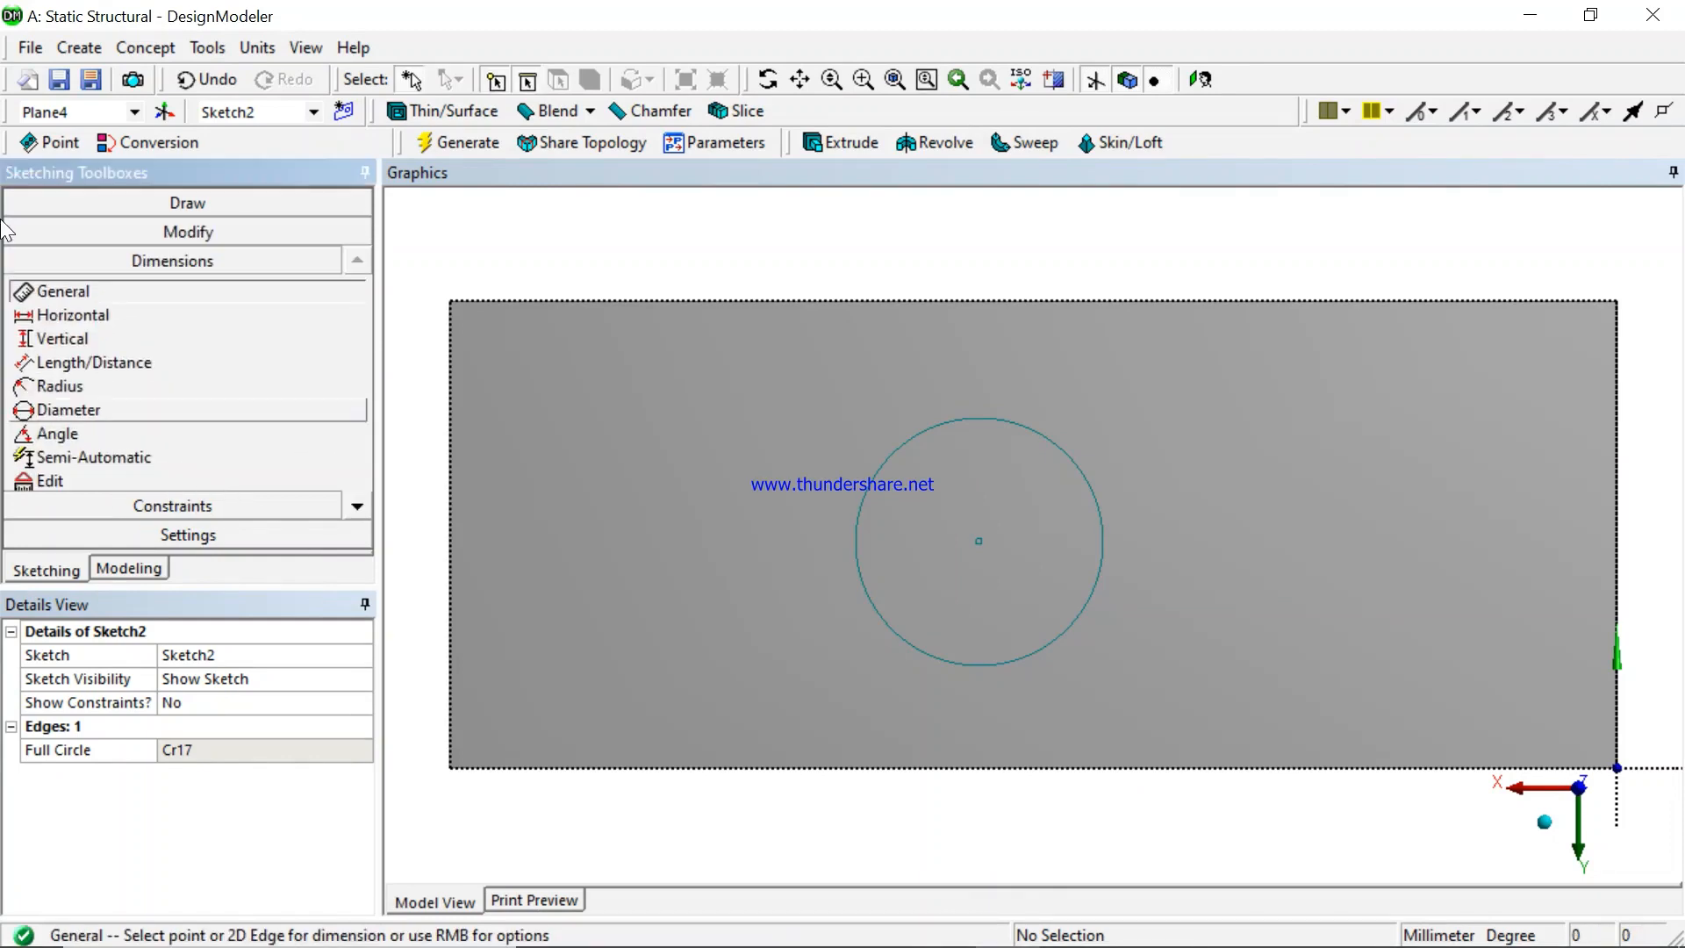
click(75, 314)
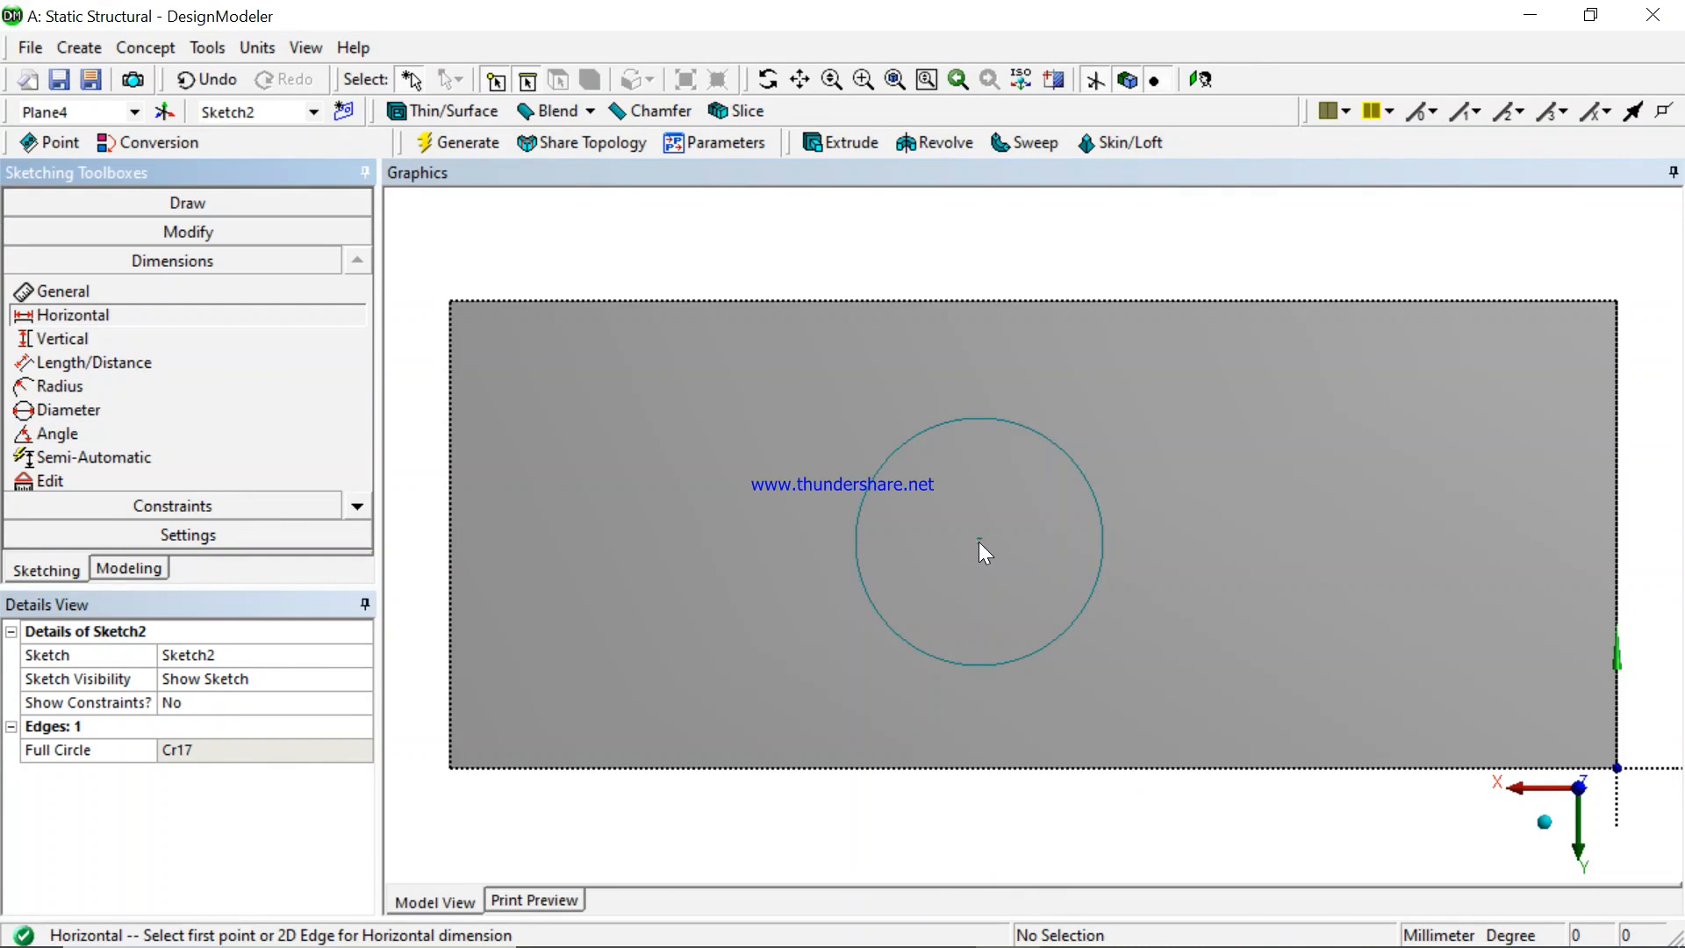
click(977, 541)
click(957, 303)
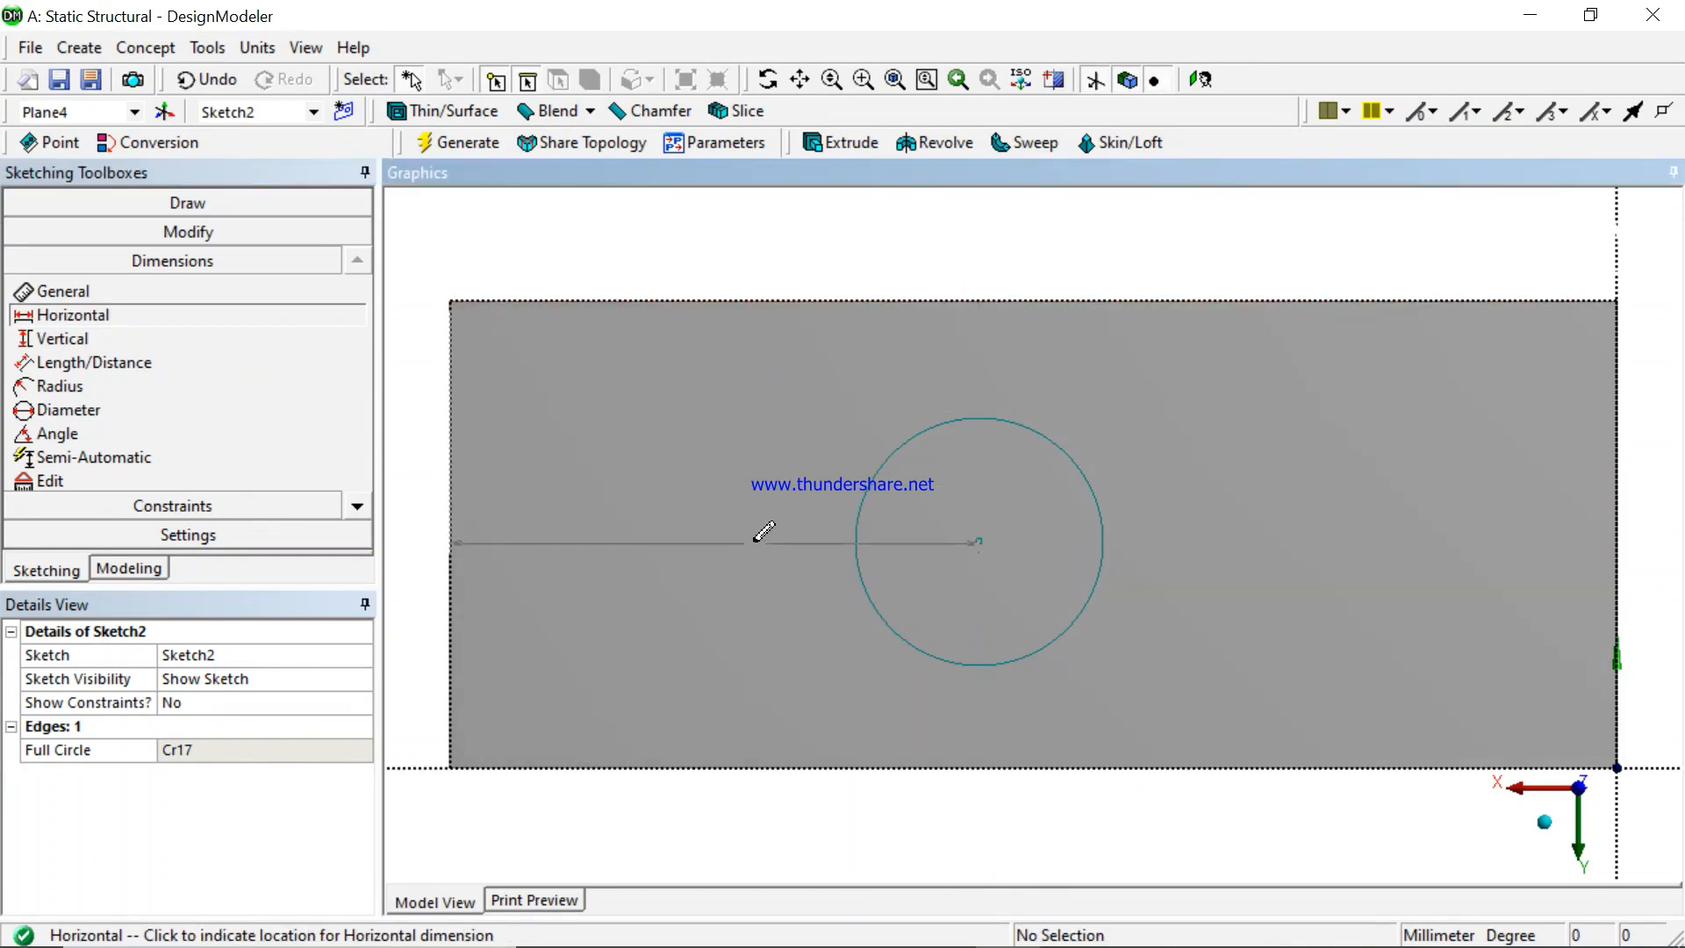
click(760, 534)
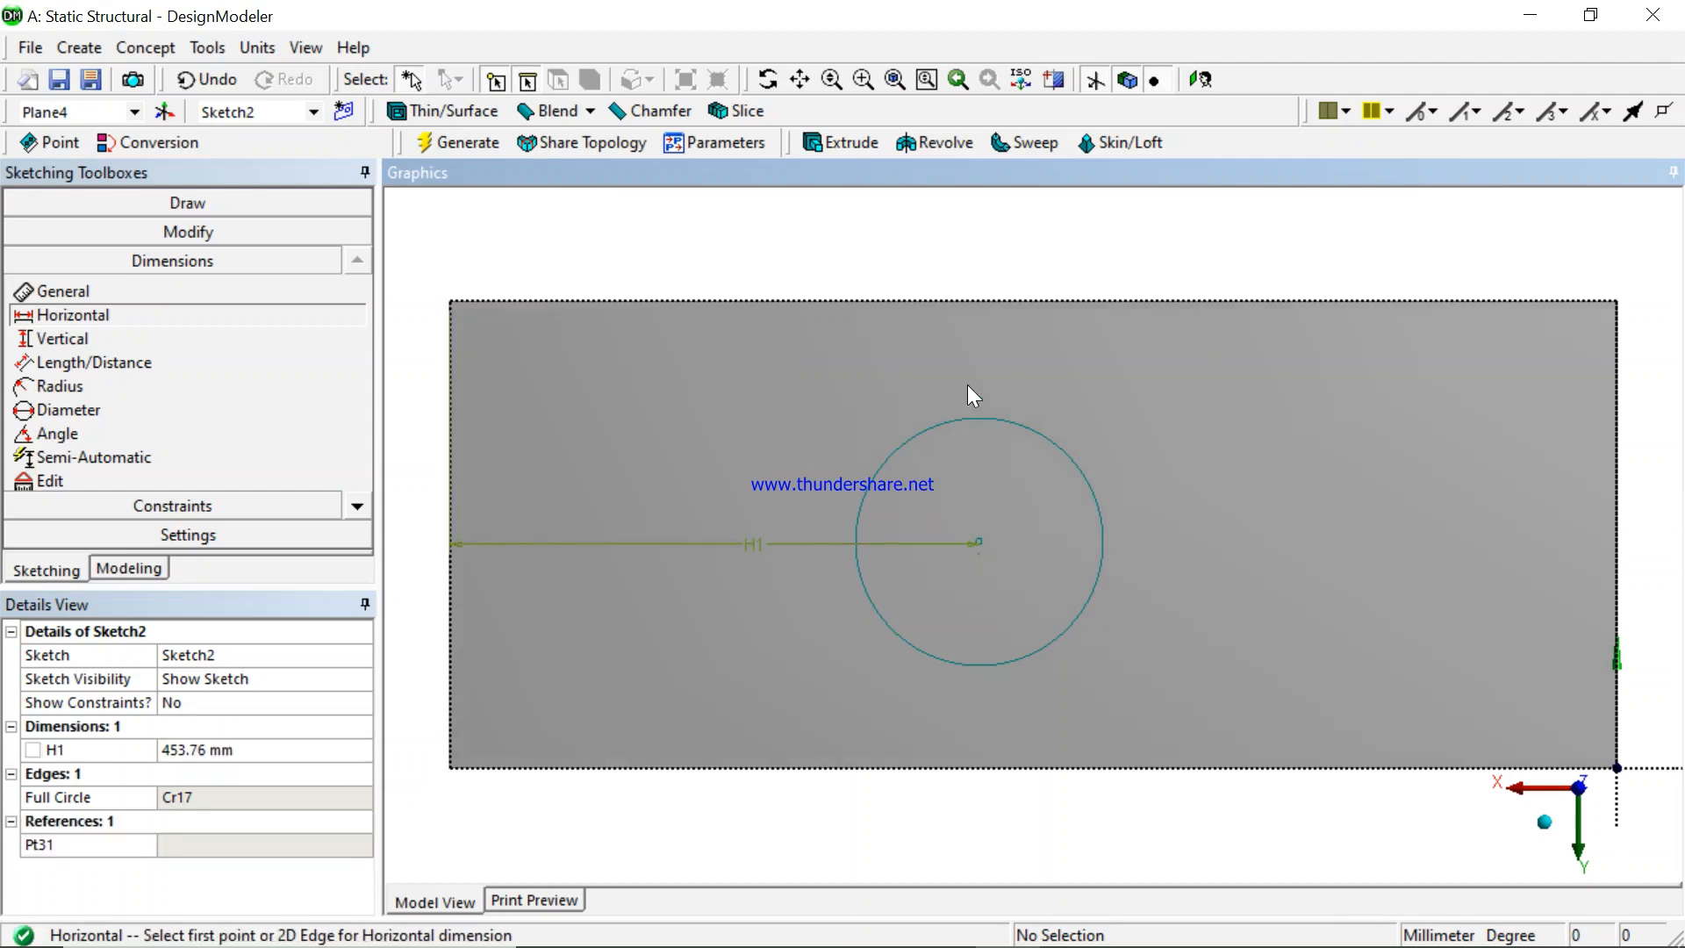
- Add a Vertical dimension between the circle's centre and the plate's upper edge
click(983, 543)
click(88, 341)
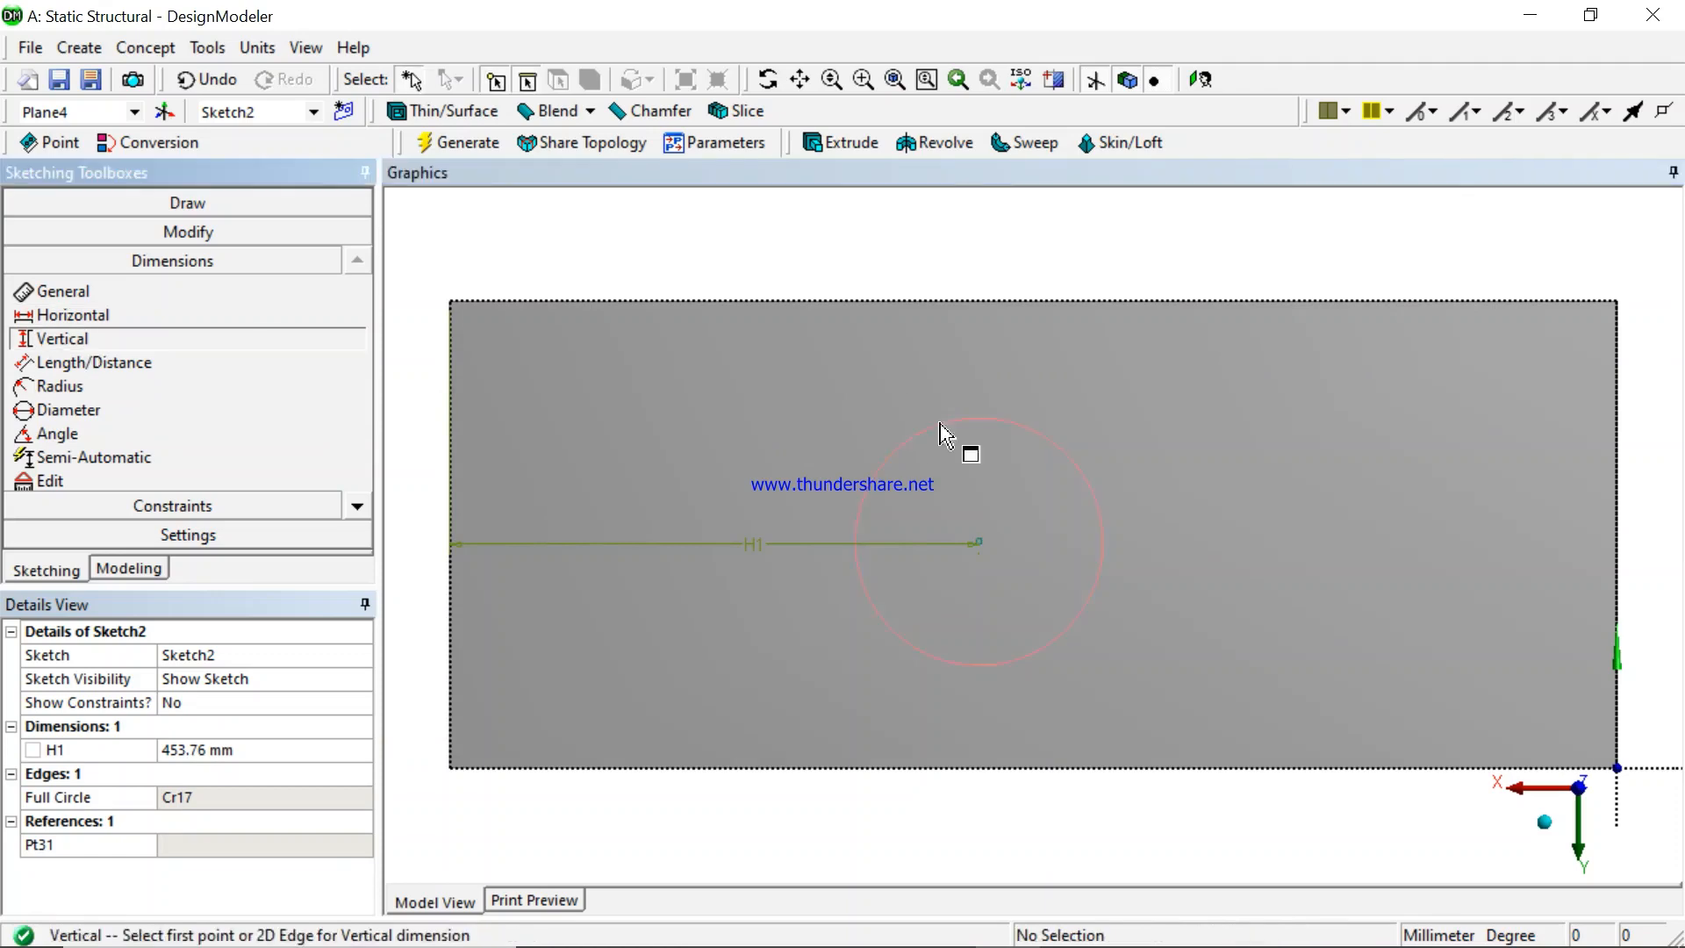
click(979, 545)
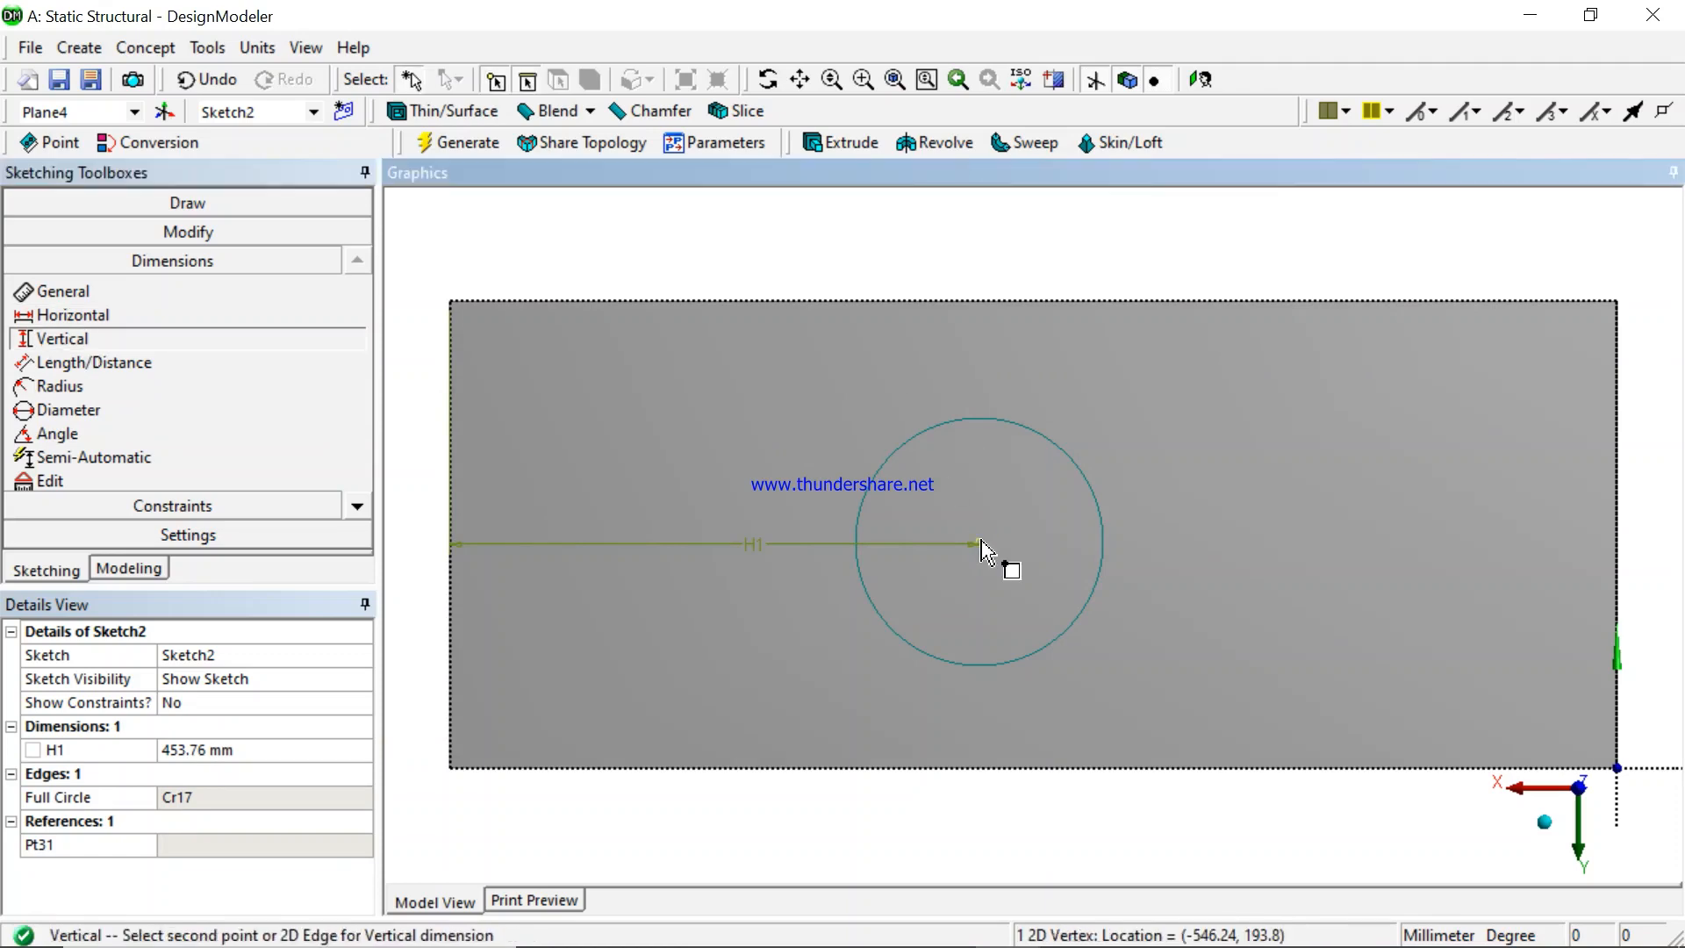
click(1019, 303)
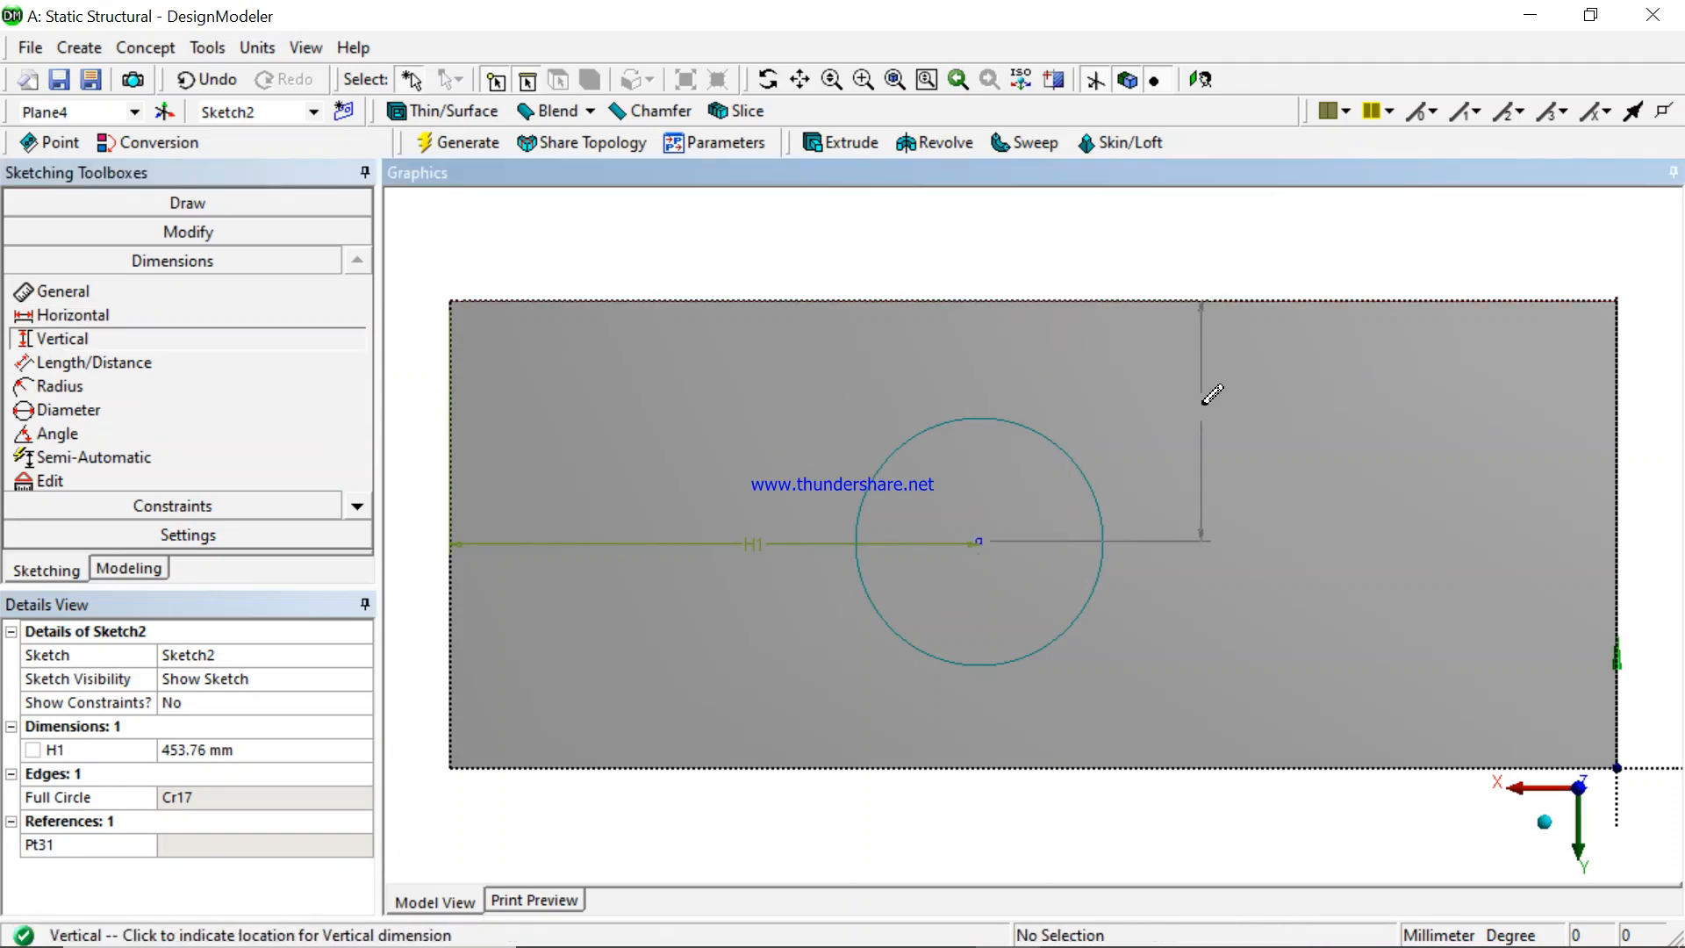
click(1208, 405)
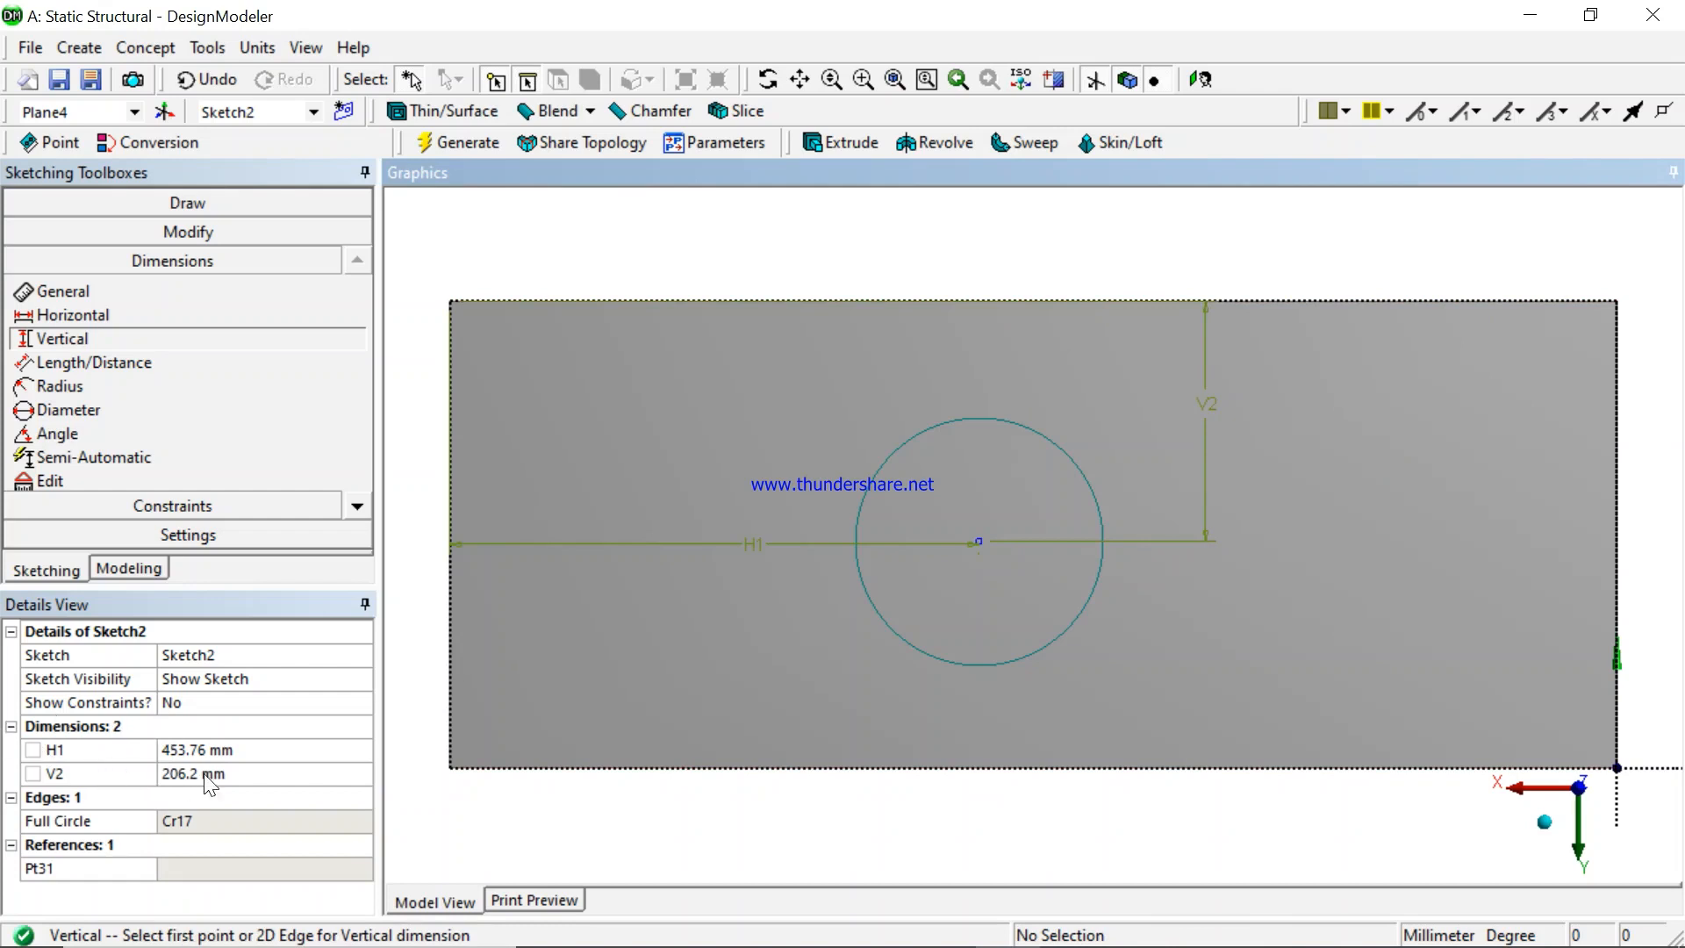
- Set the circle centre's horizontal dimension H1 to 500 mm and vertical dimension V2 to 200 mm, and return to modeling mode
click(191, 750)
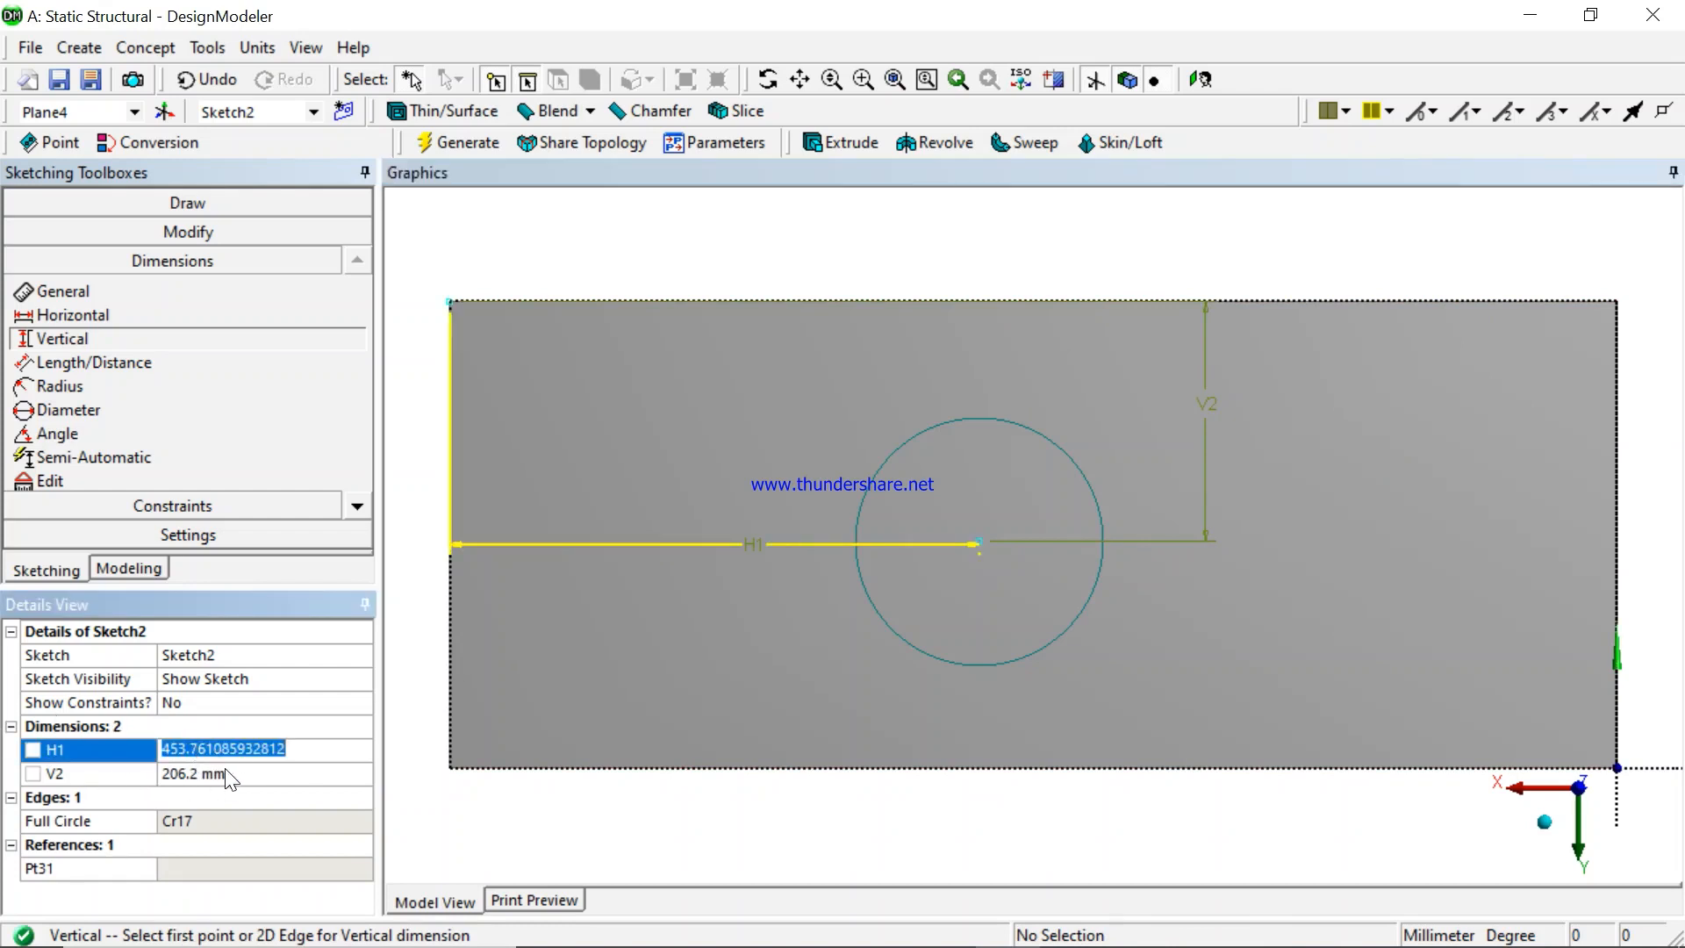
text(500)
key(Return)
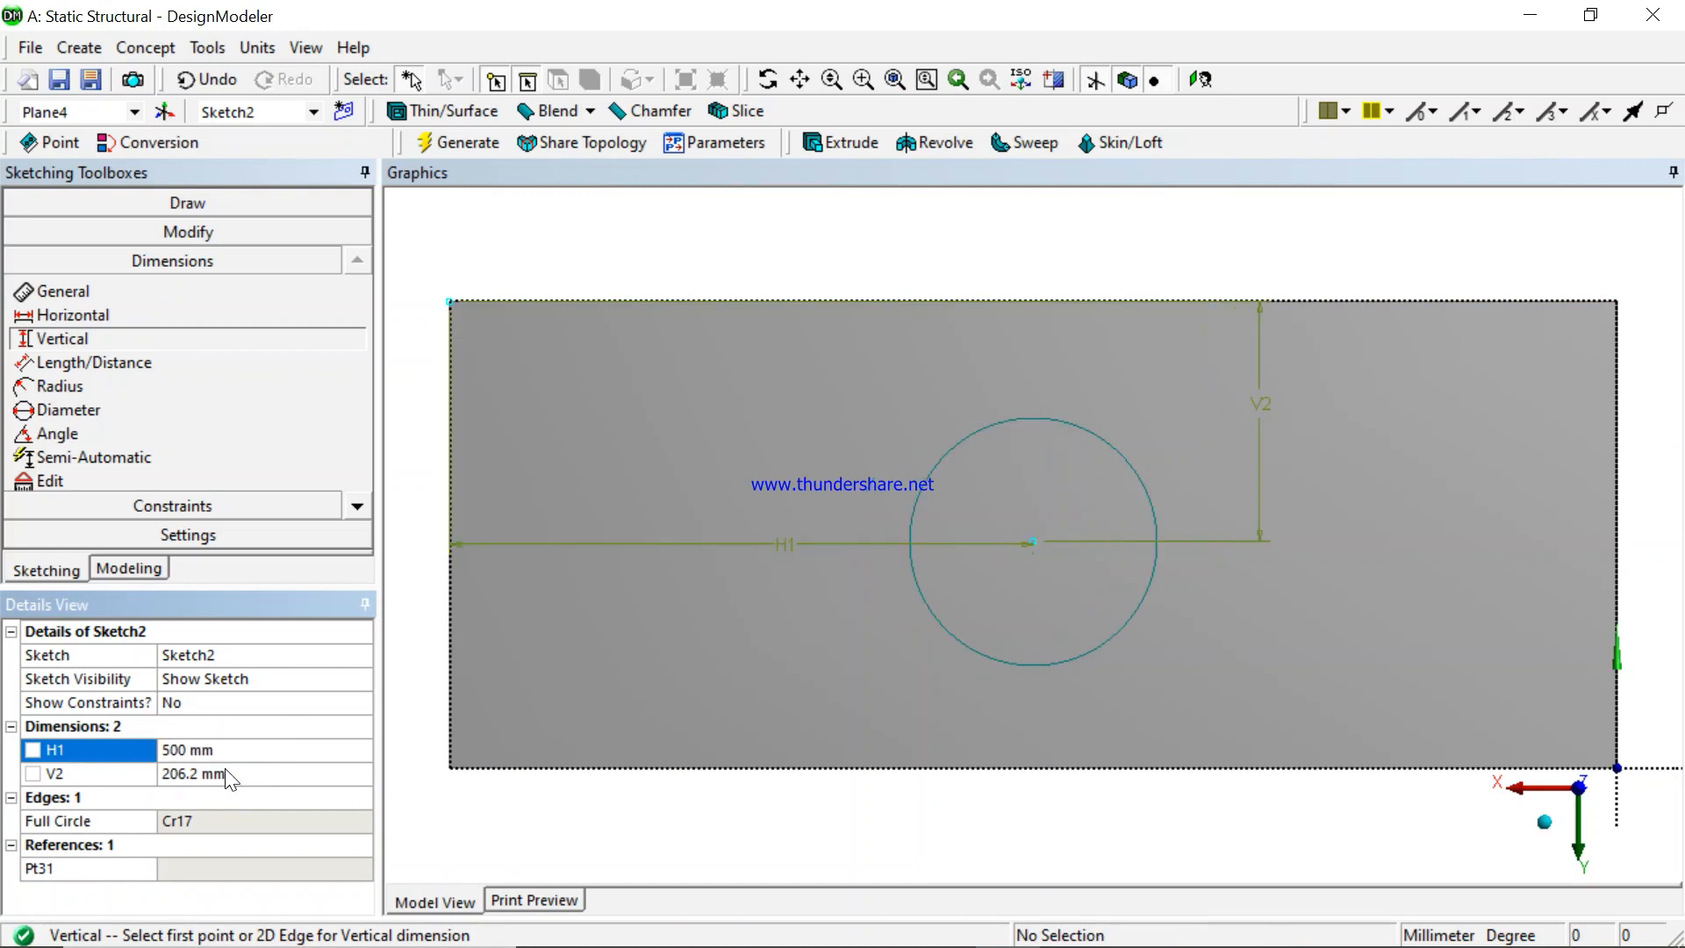
click(194, 772)
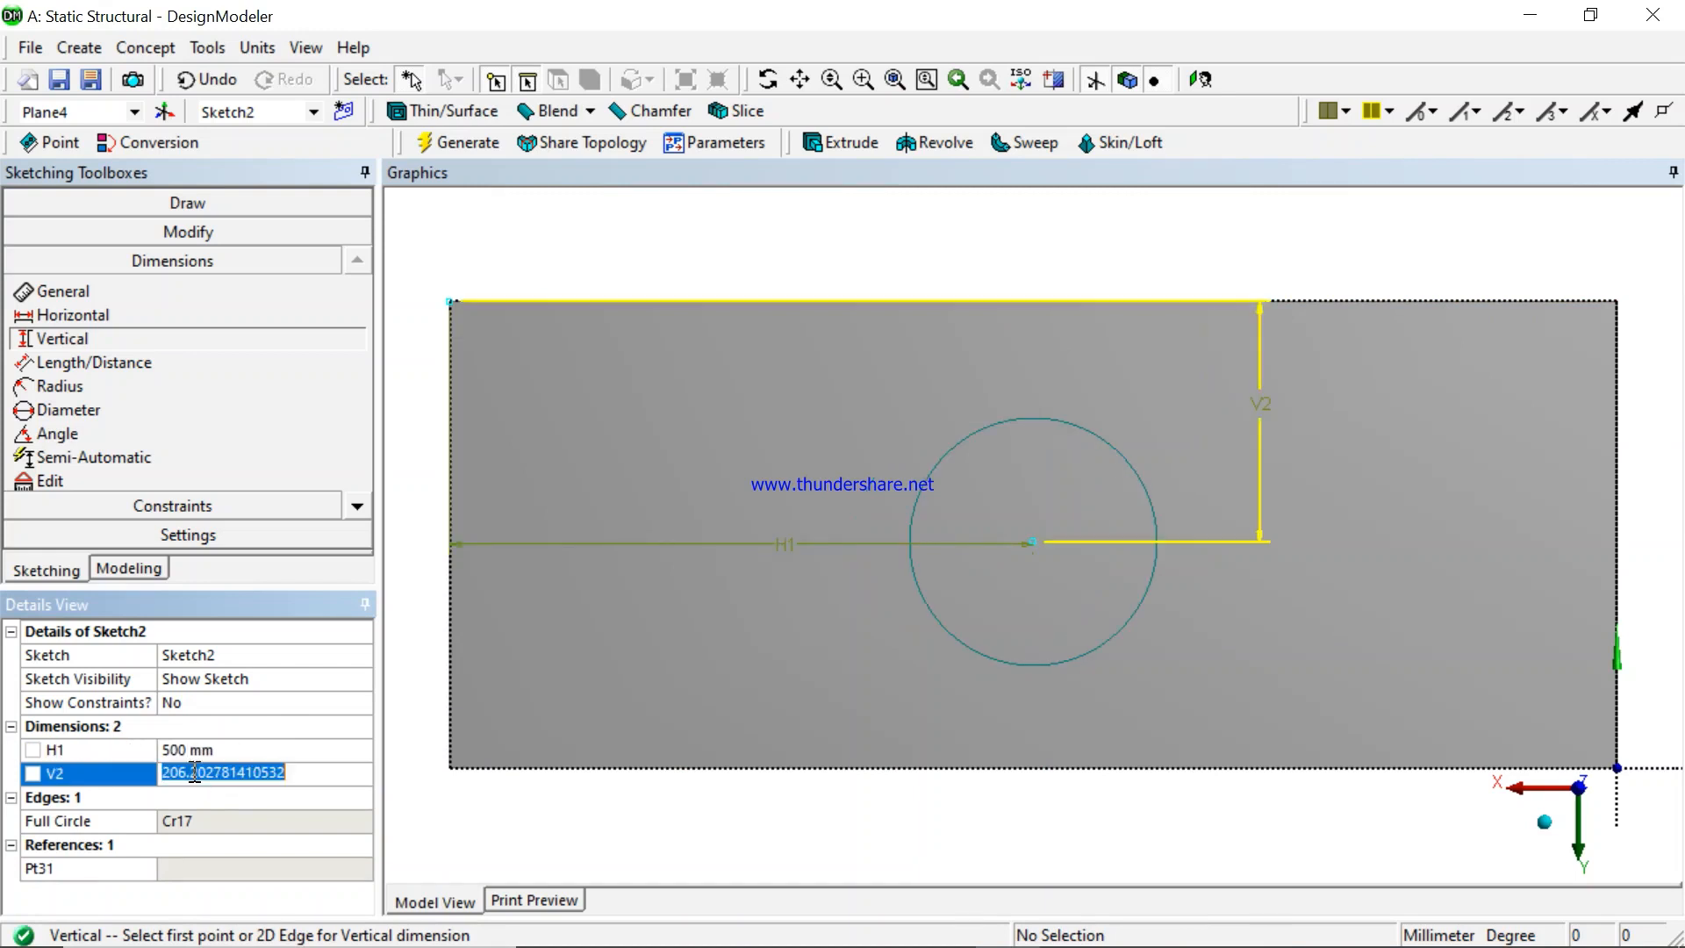
text(200)
key(Return)
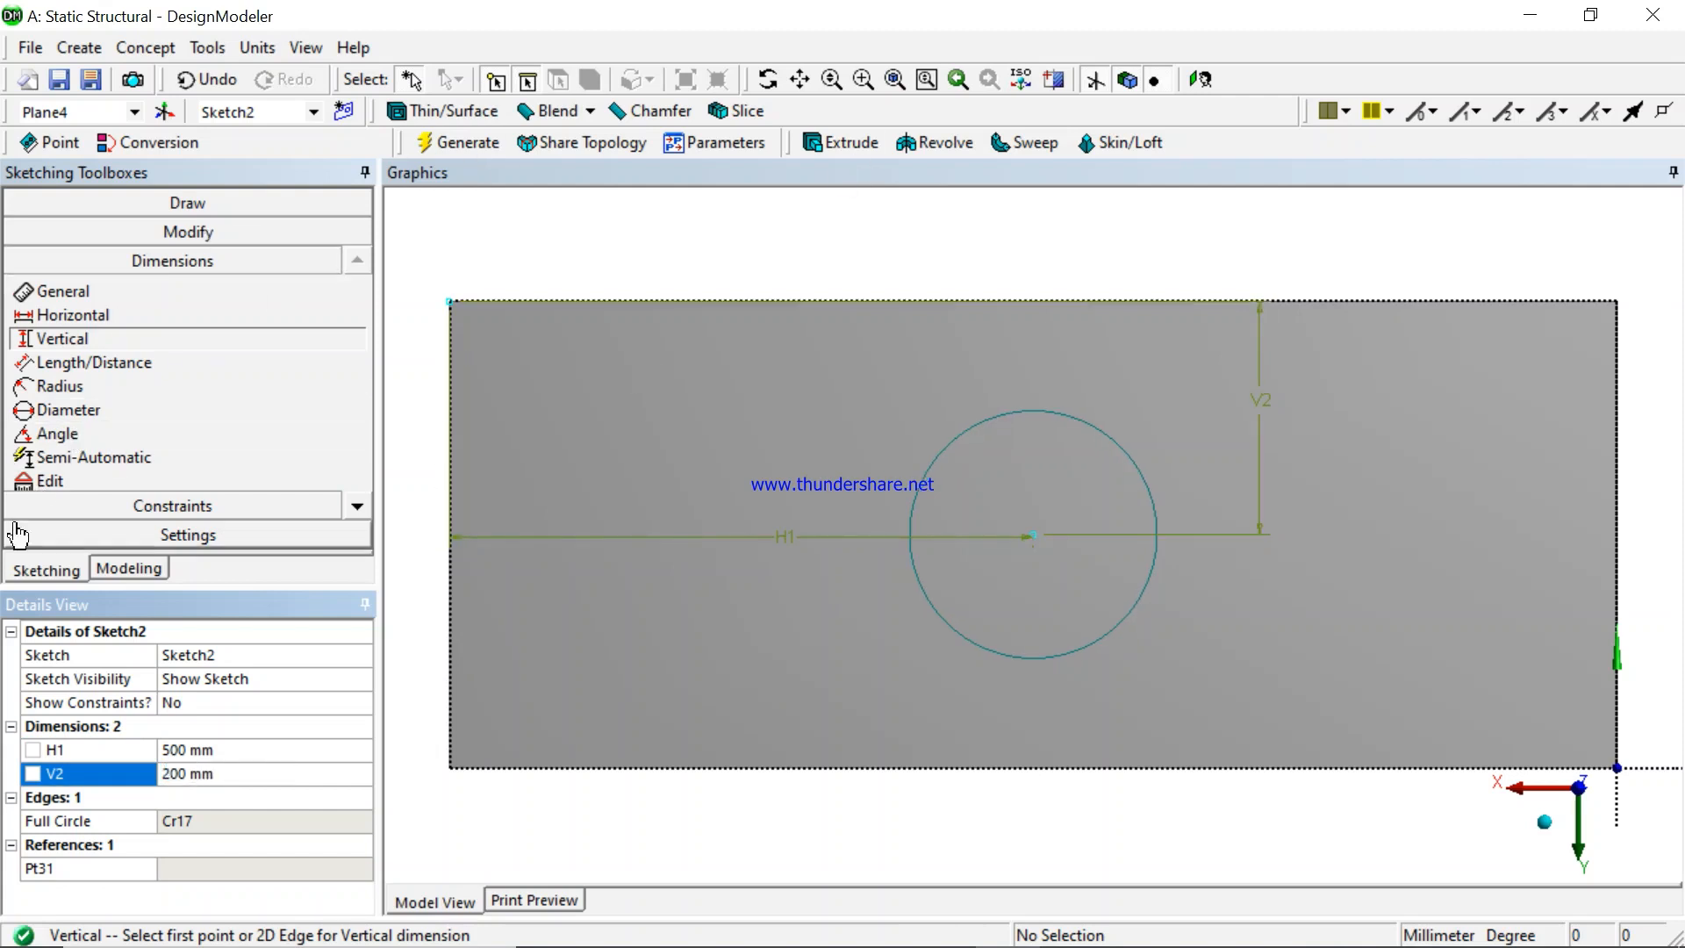
click(47, 573)
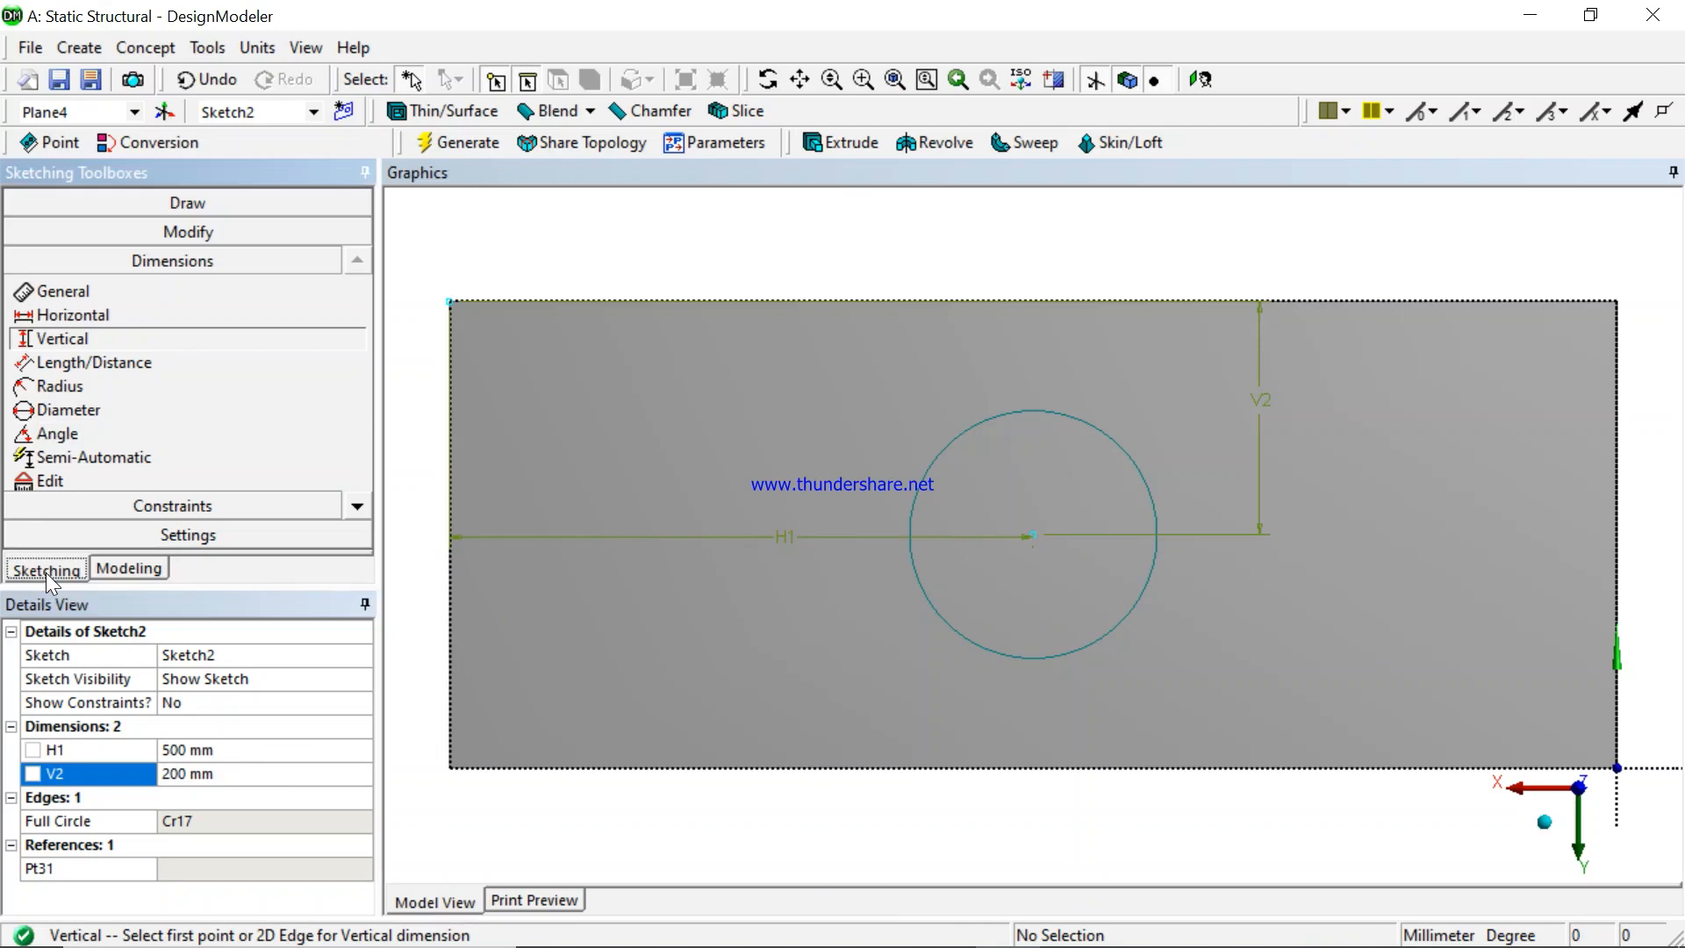
click(121, 570)
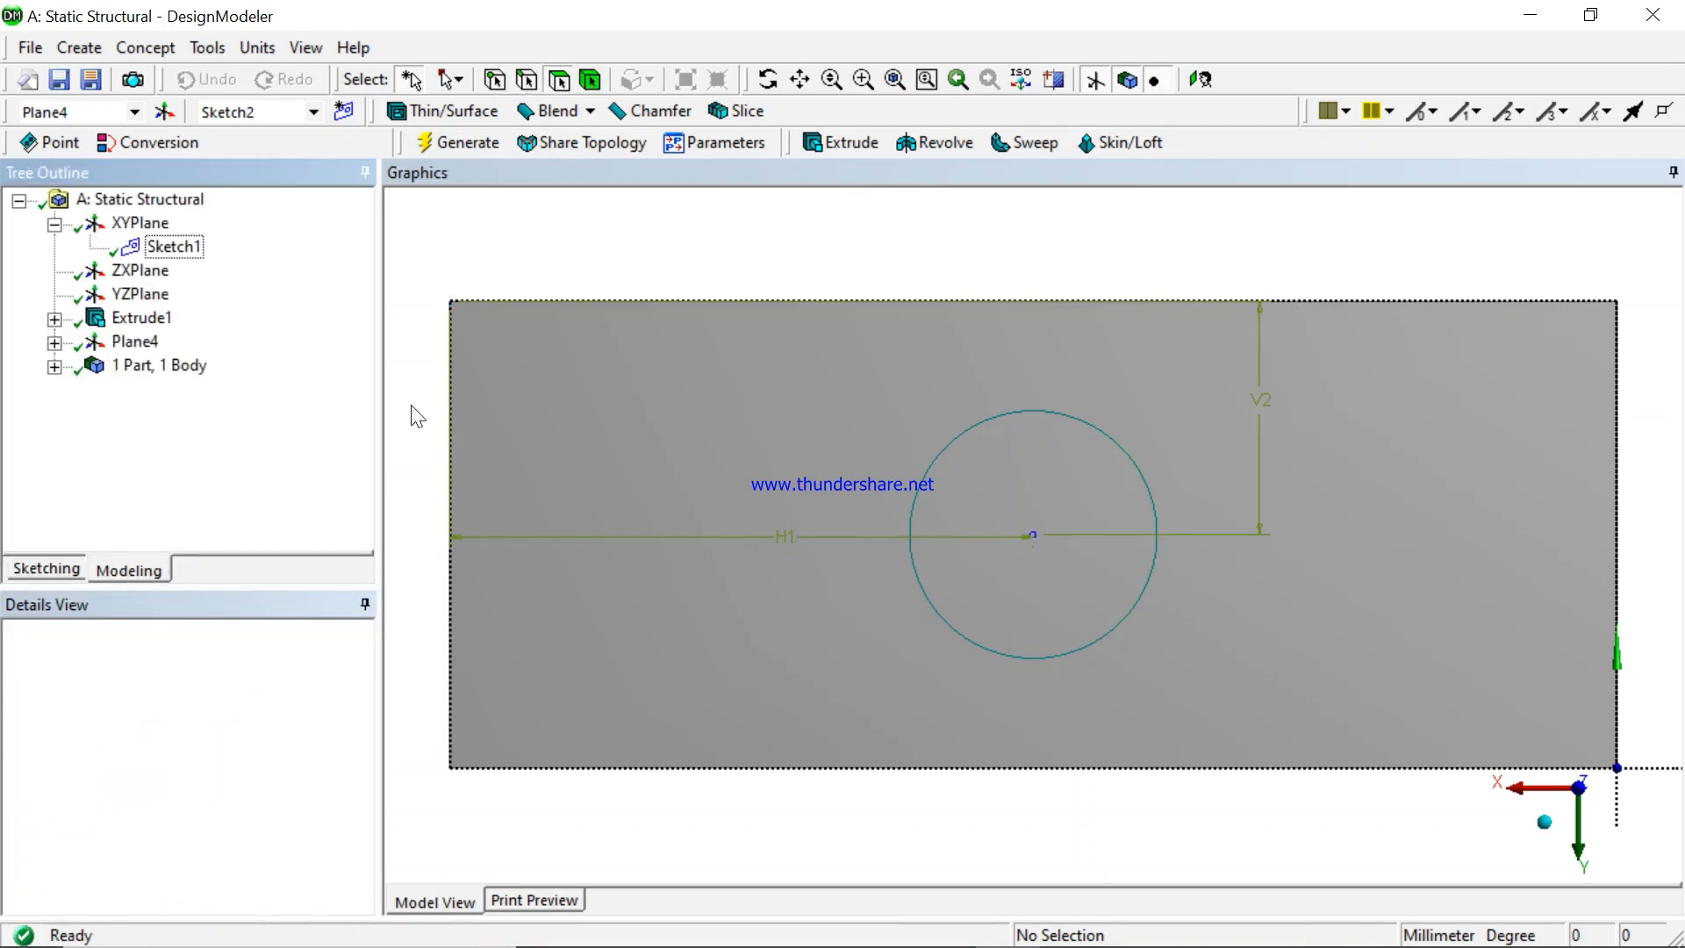
- Start an Extrude feature and assign the circle sketch Sketch2 on Plane4 as its geometry
click(1020, 79)
mouse_move(1202, 405)
middle_down()
mouse_move(1147, 481)
mouse_move(1252, 421)
mouse_move(1268, 451)
mouse_move(1235, 546)
mouse_move(1294, 451)
mouse_move(1214, 360)
mouse_move(1080, 354)
mouse_move(1166, 376)
middle_up()
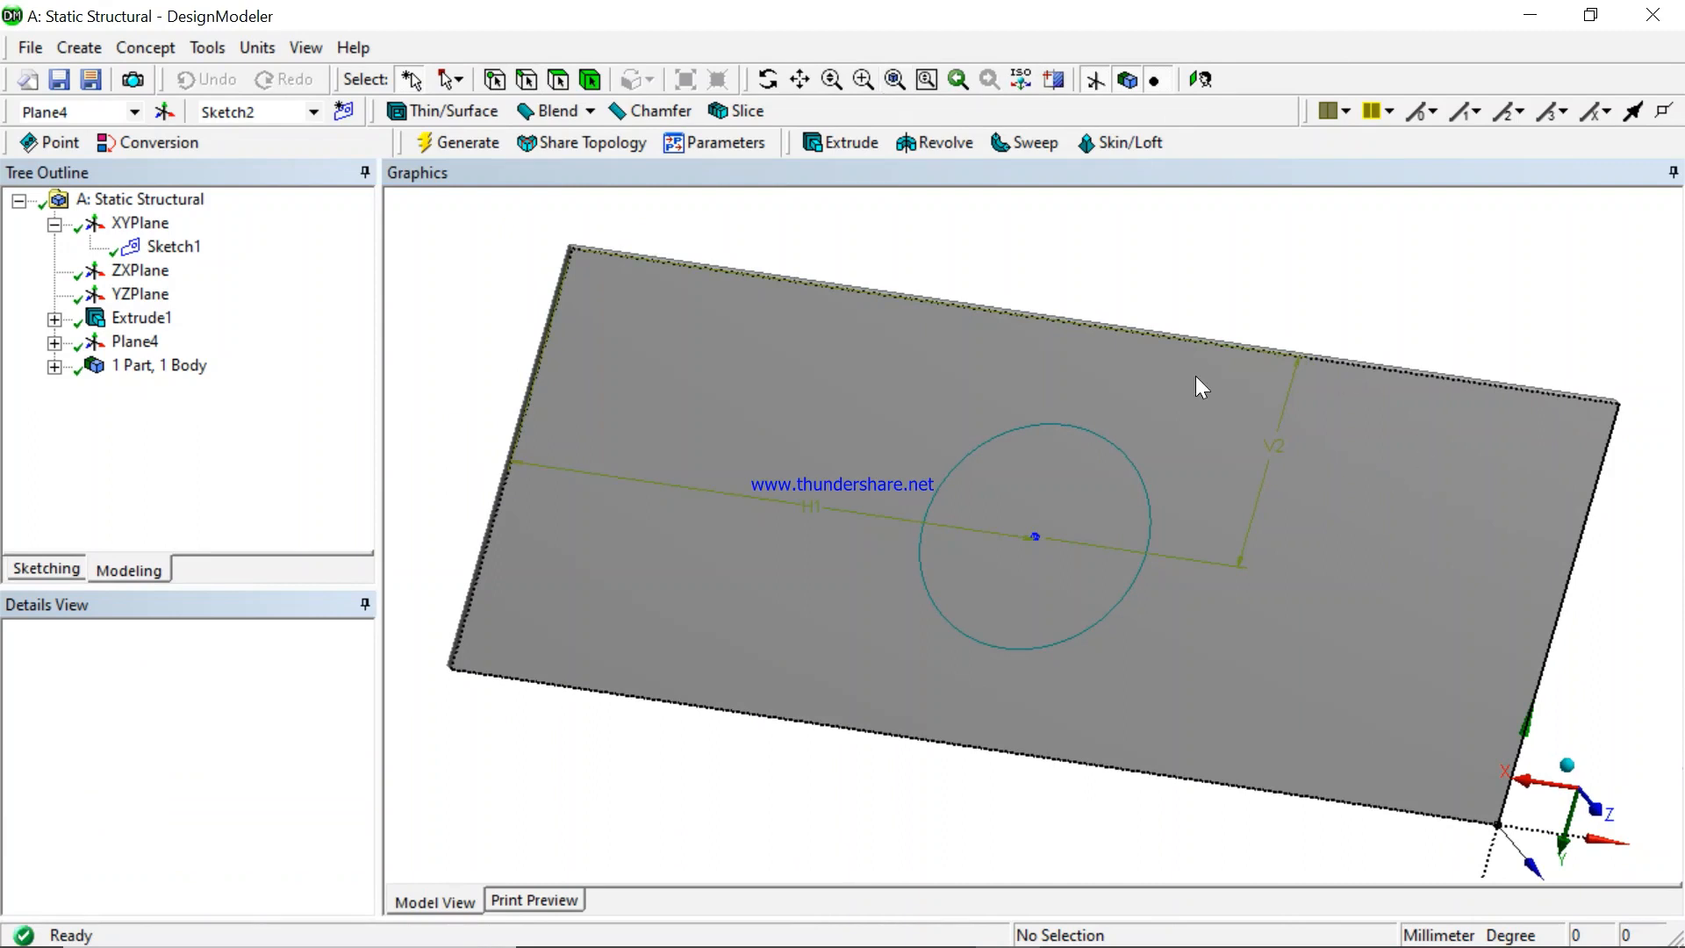
scroll(1017, 267, down, 1)
scroll(1017, 267, up, 2)
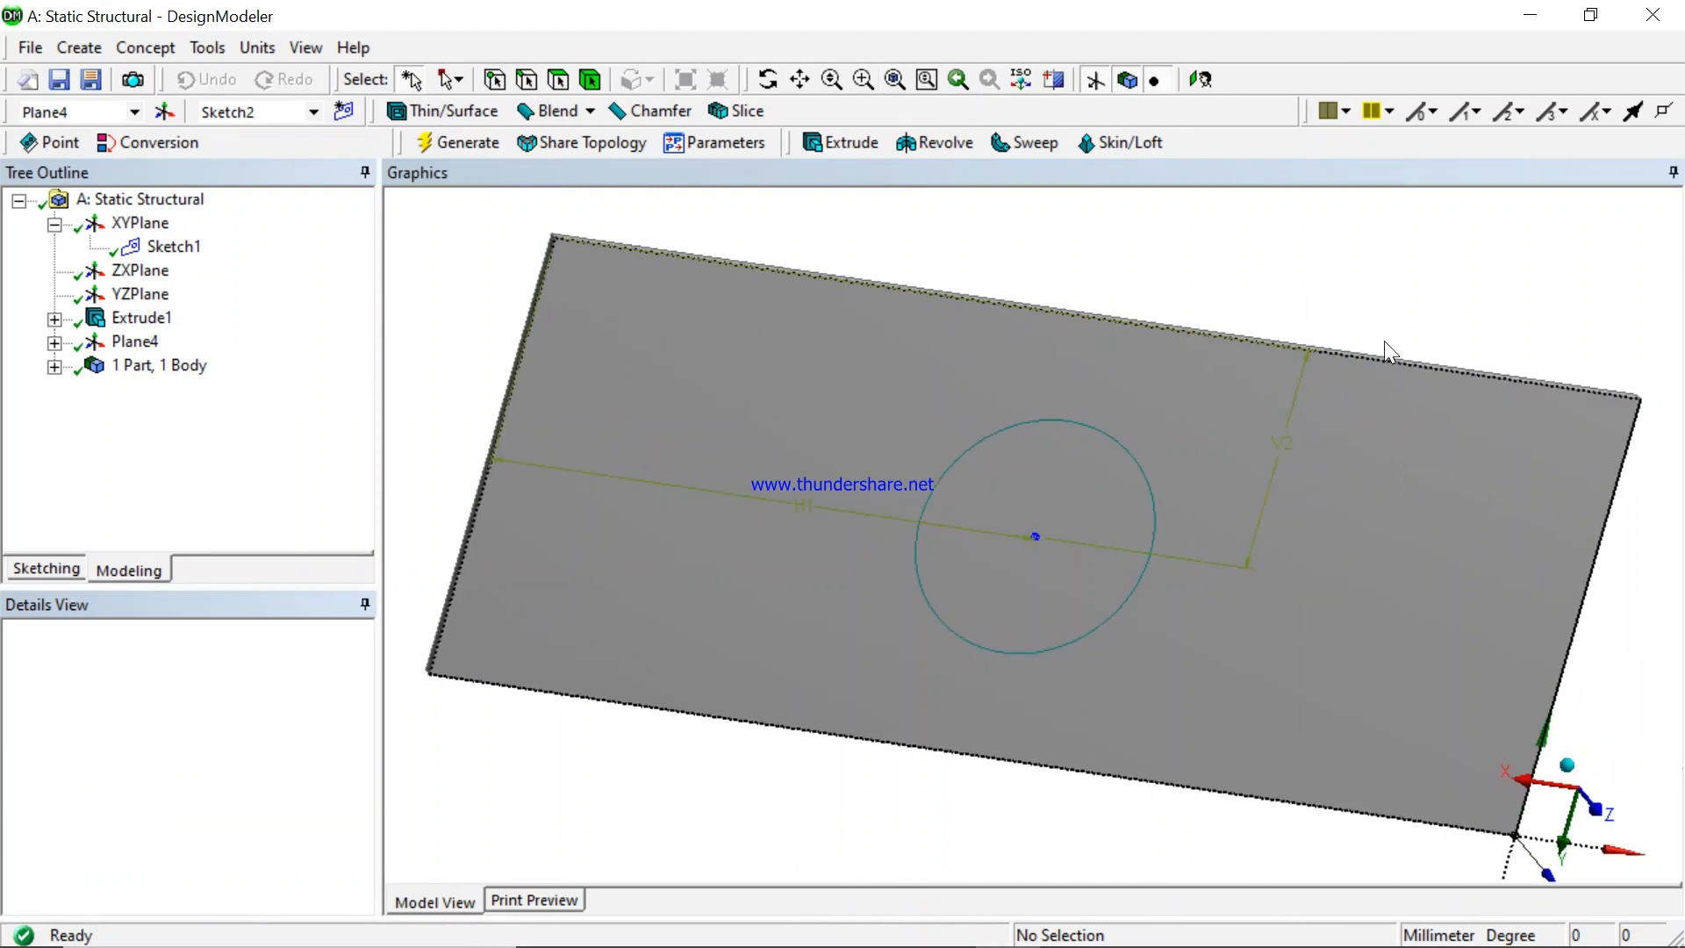
middle_drag(1385, 351, 1295, 222)
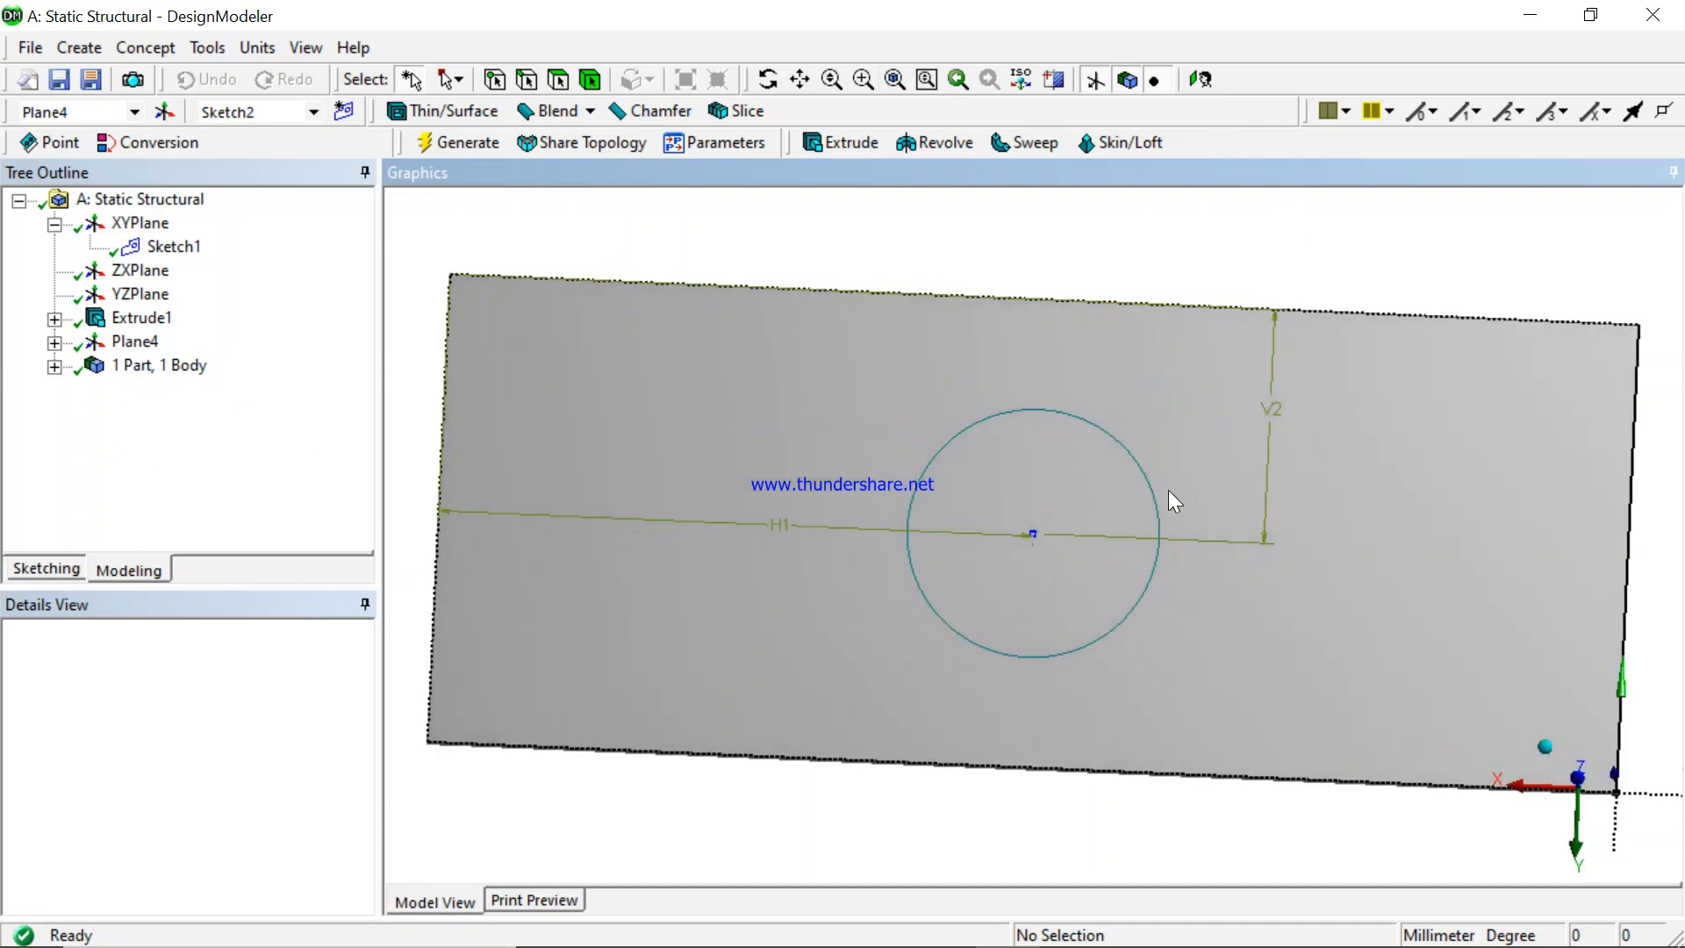
middle_drag(1561, 414, 1358, 530)
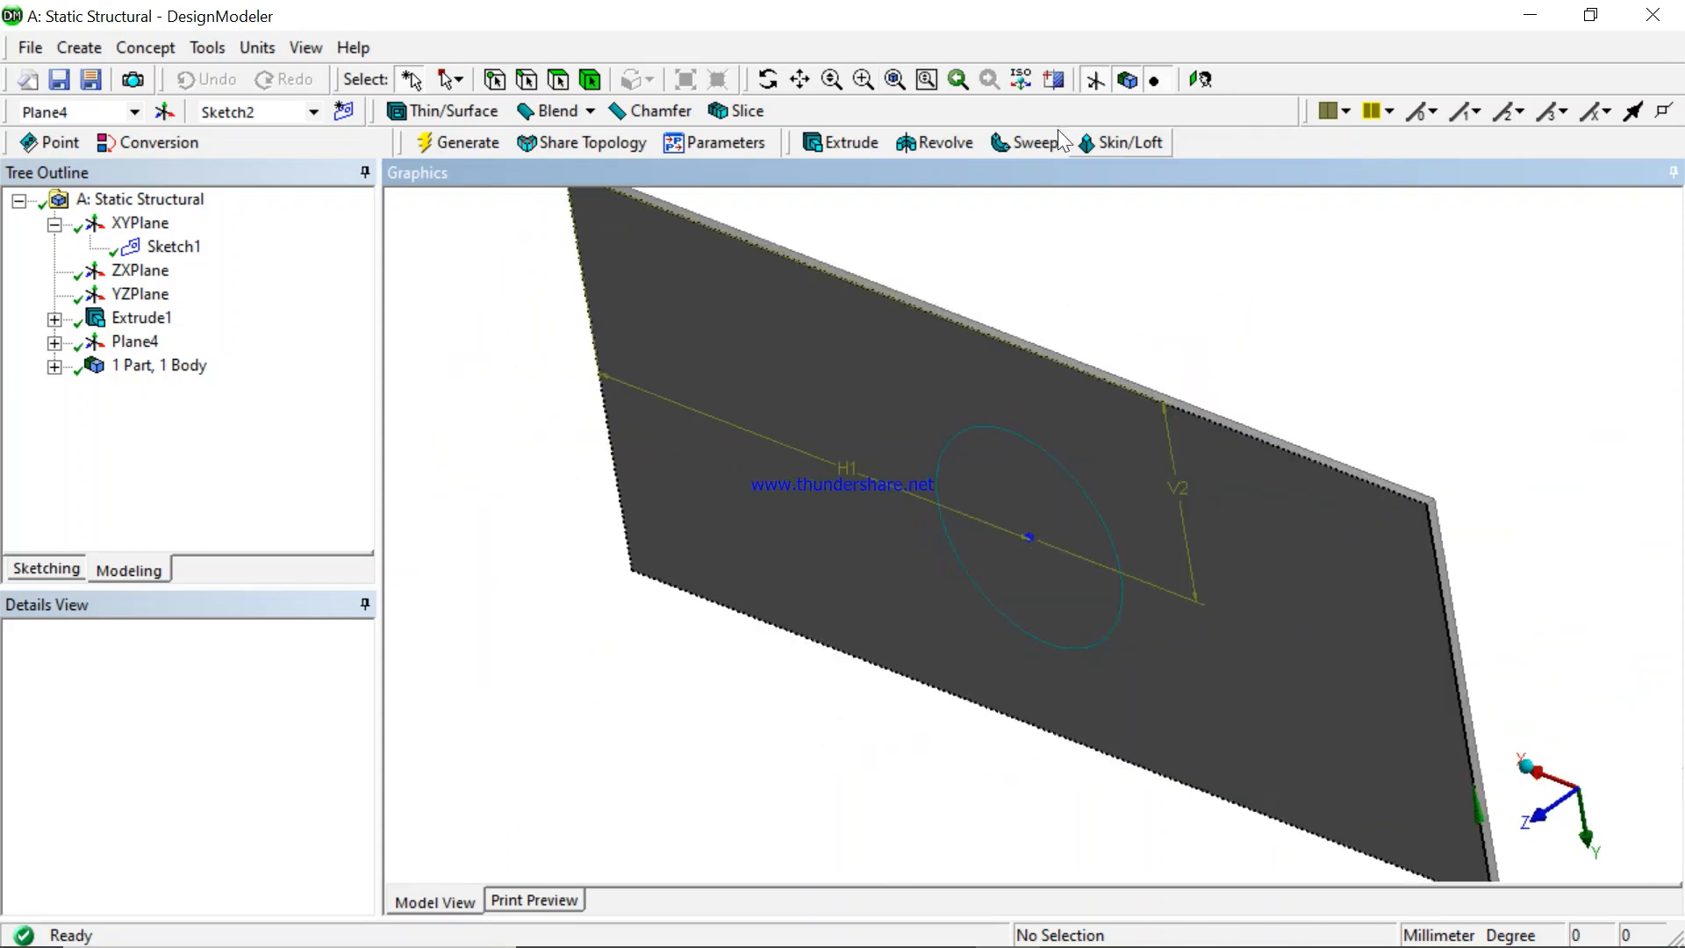
click(844, 144)
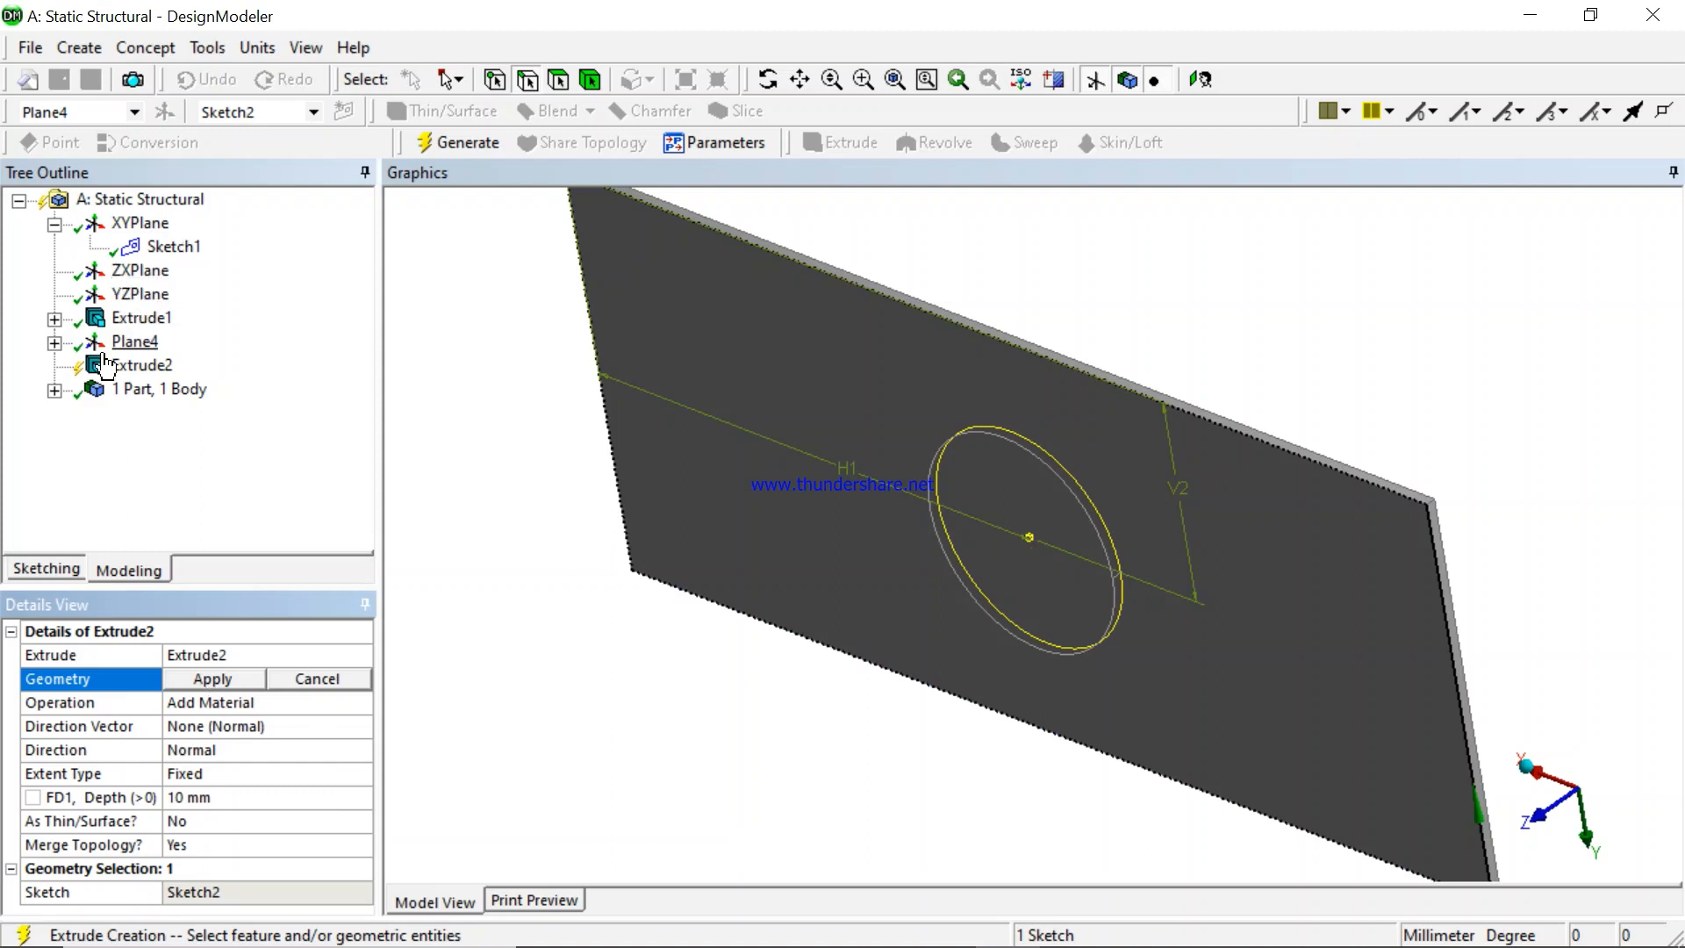
click(54, 343)
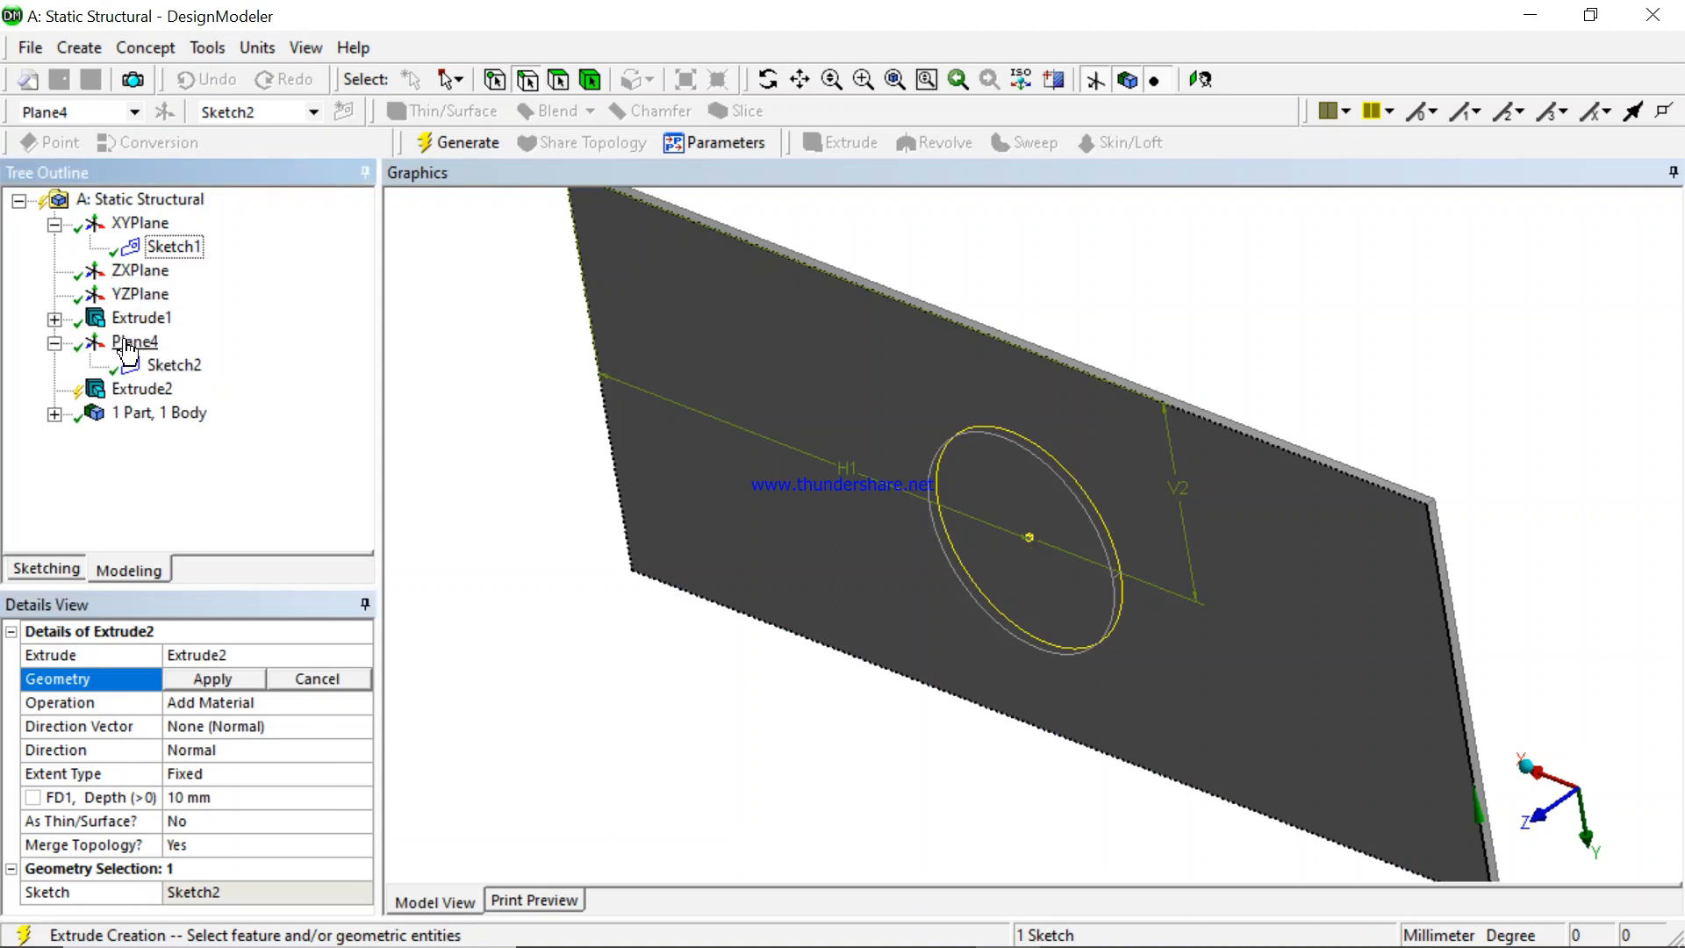
click(174, 367)
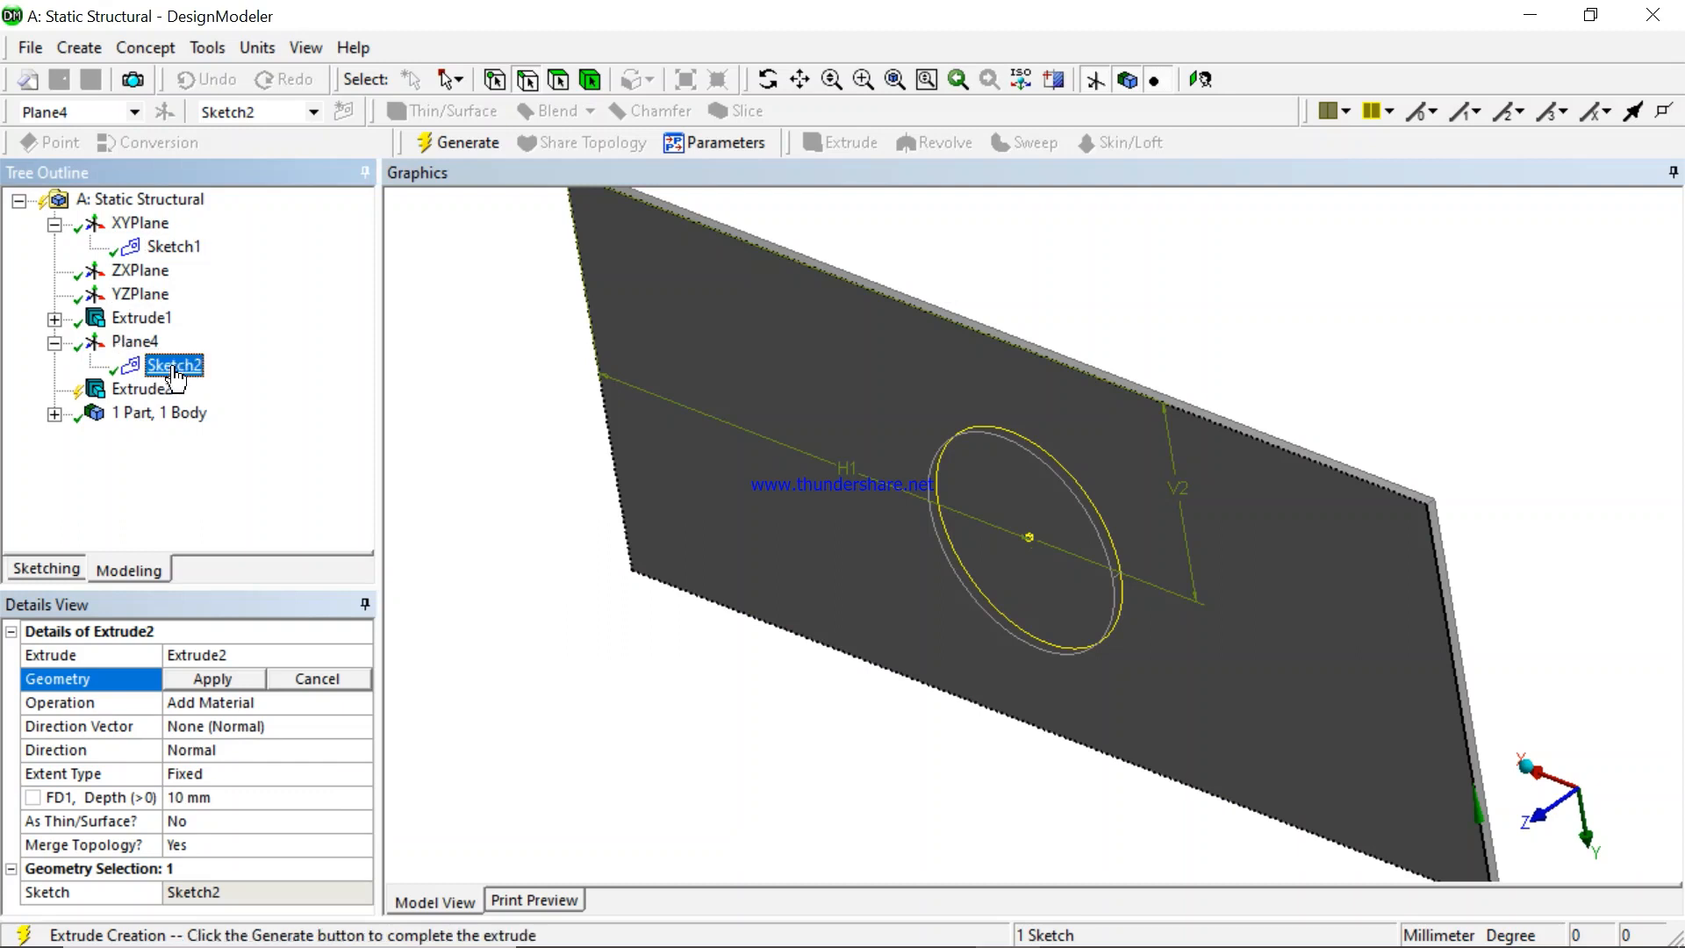
click(213, 680)
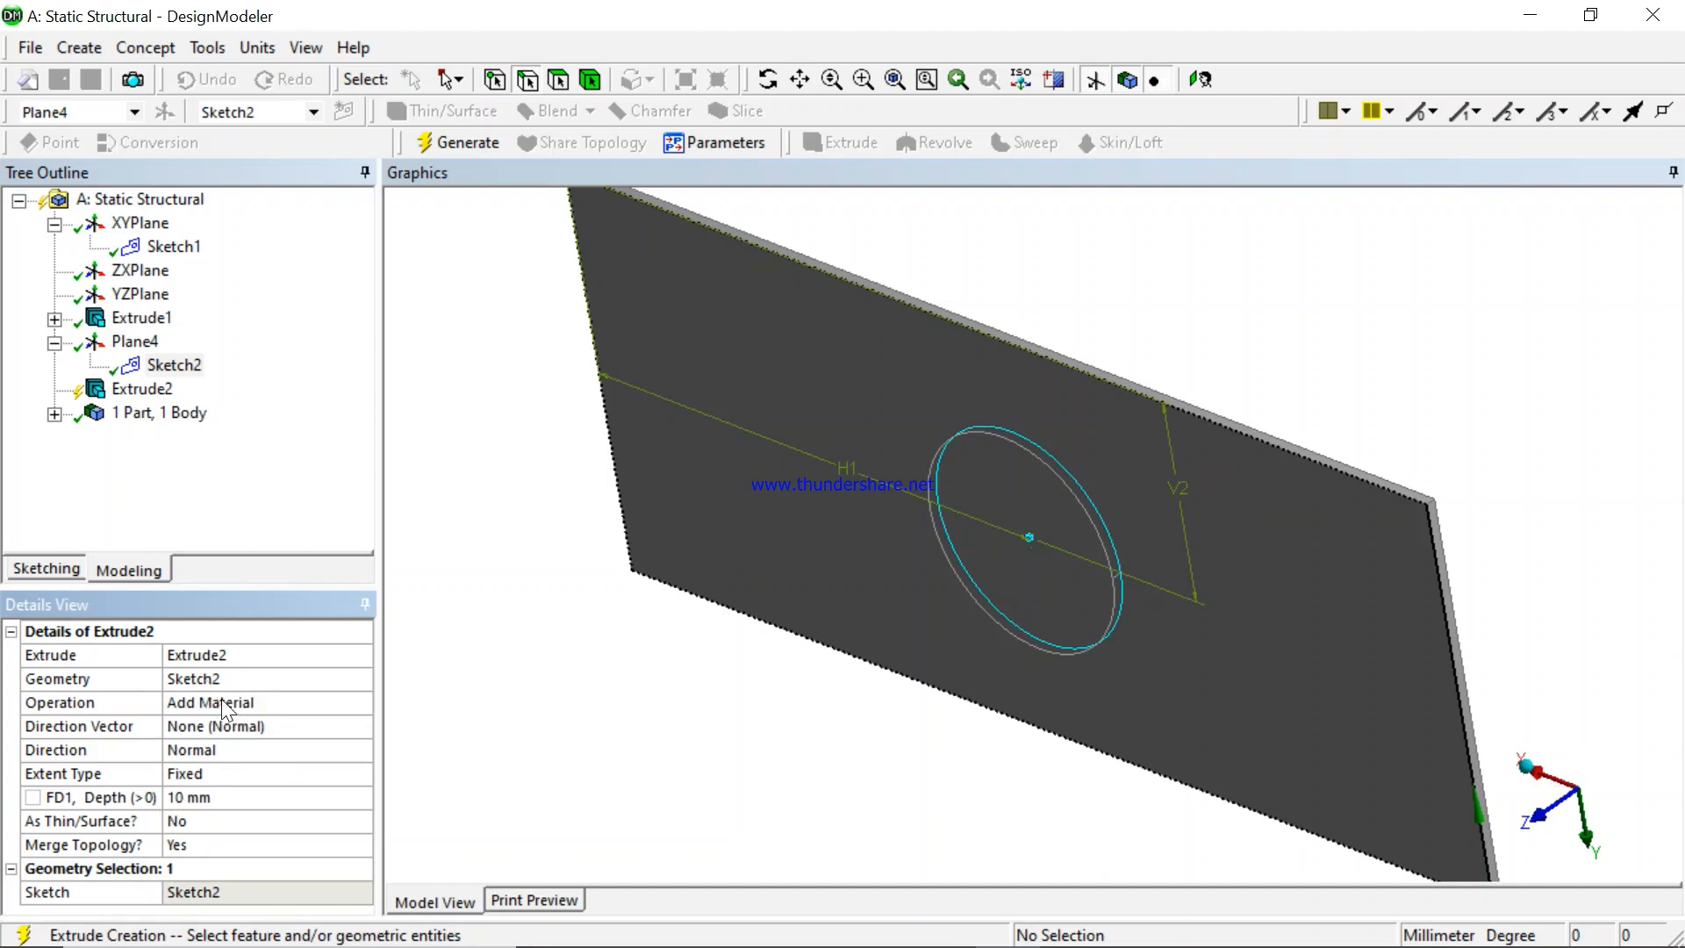
- Set the circle extrude's operation to Cut Material and keep its direction as Reversed, pointing into the plate
click(264, 703)
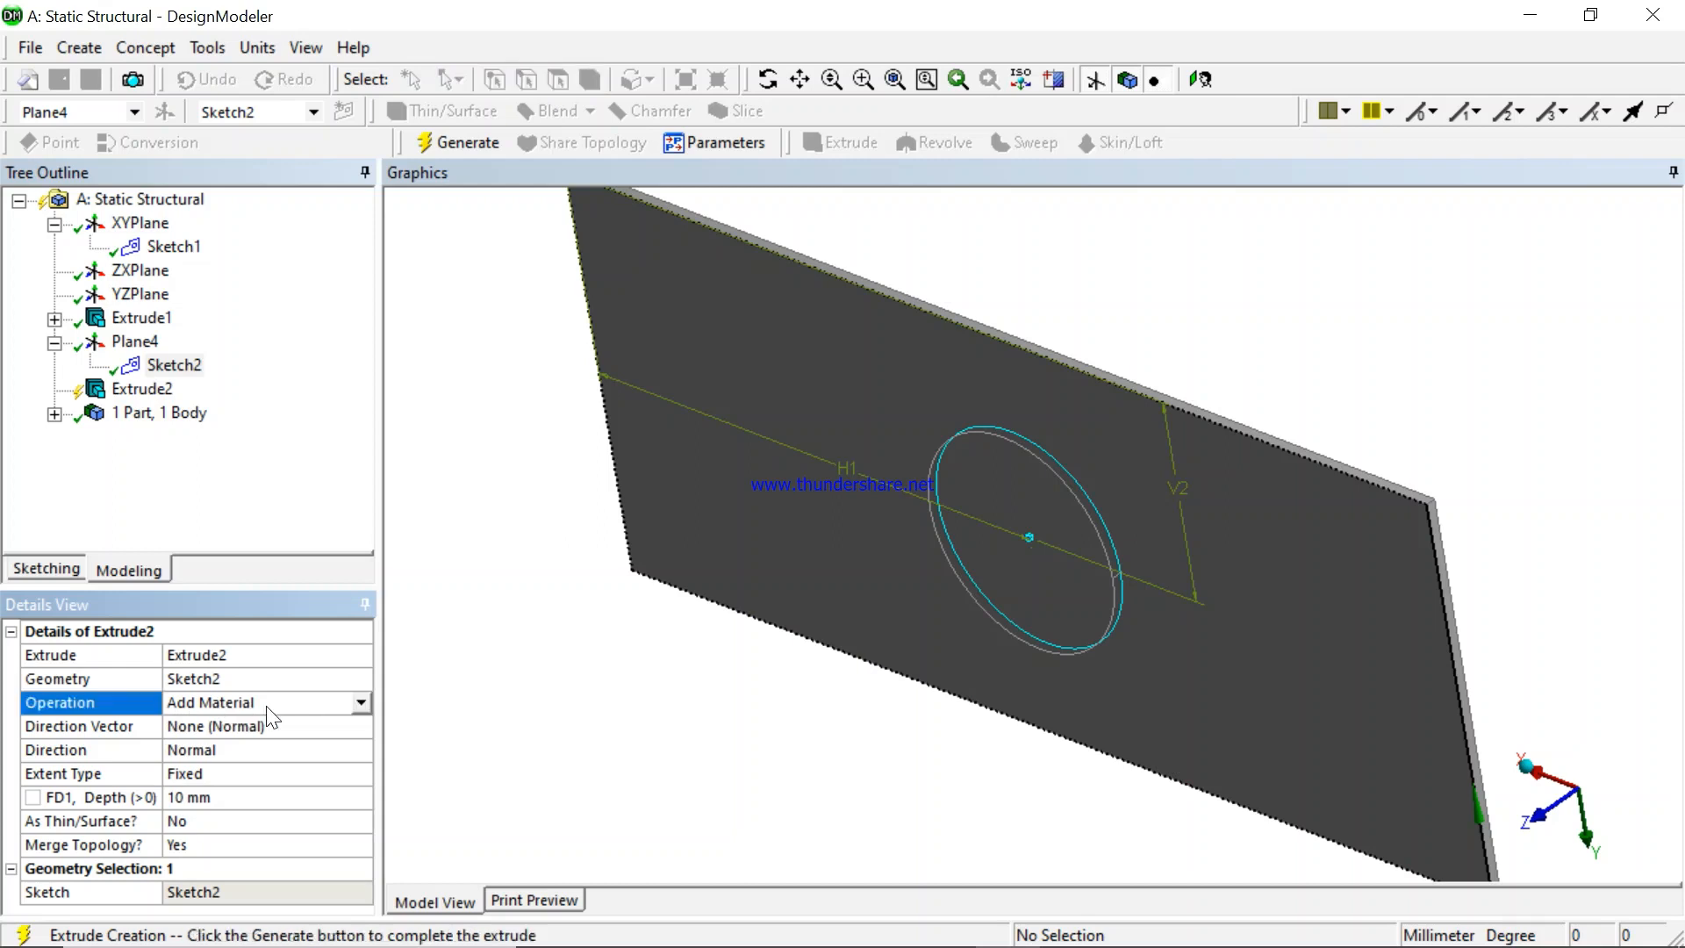
click(365, 708)
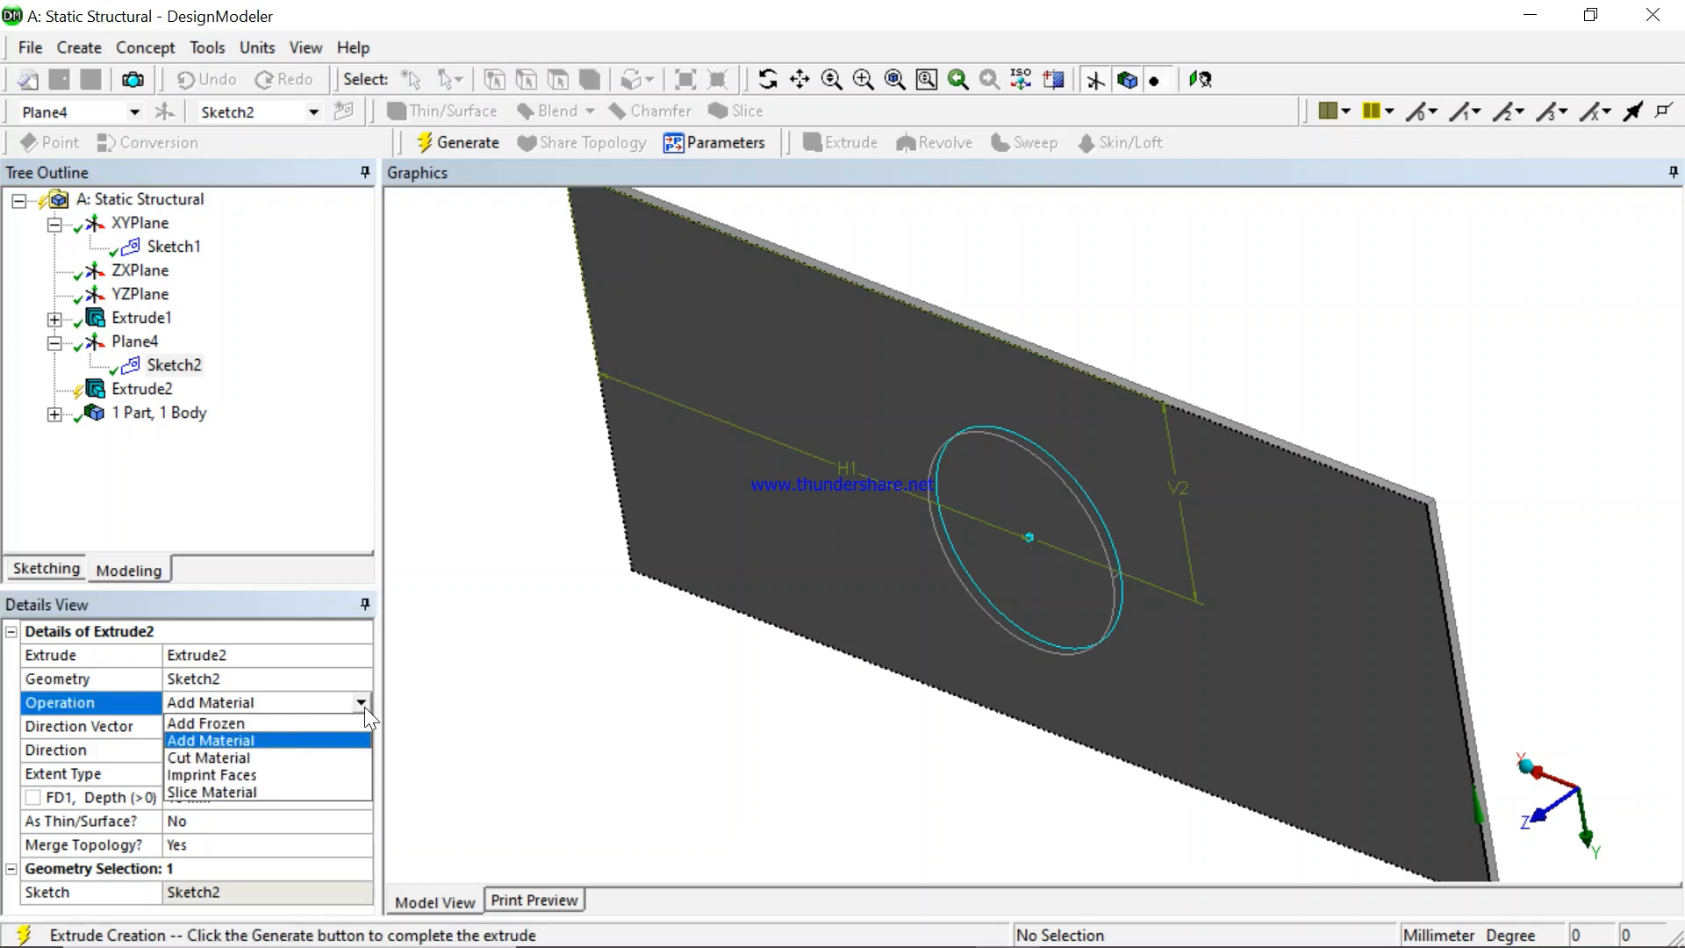
click(235, 757)
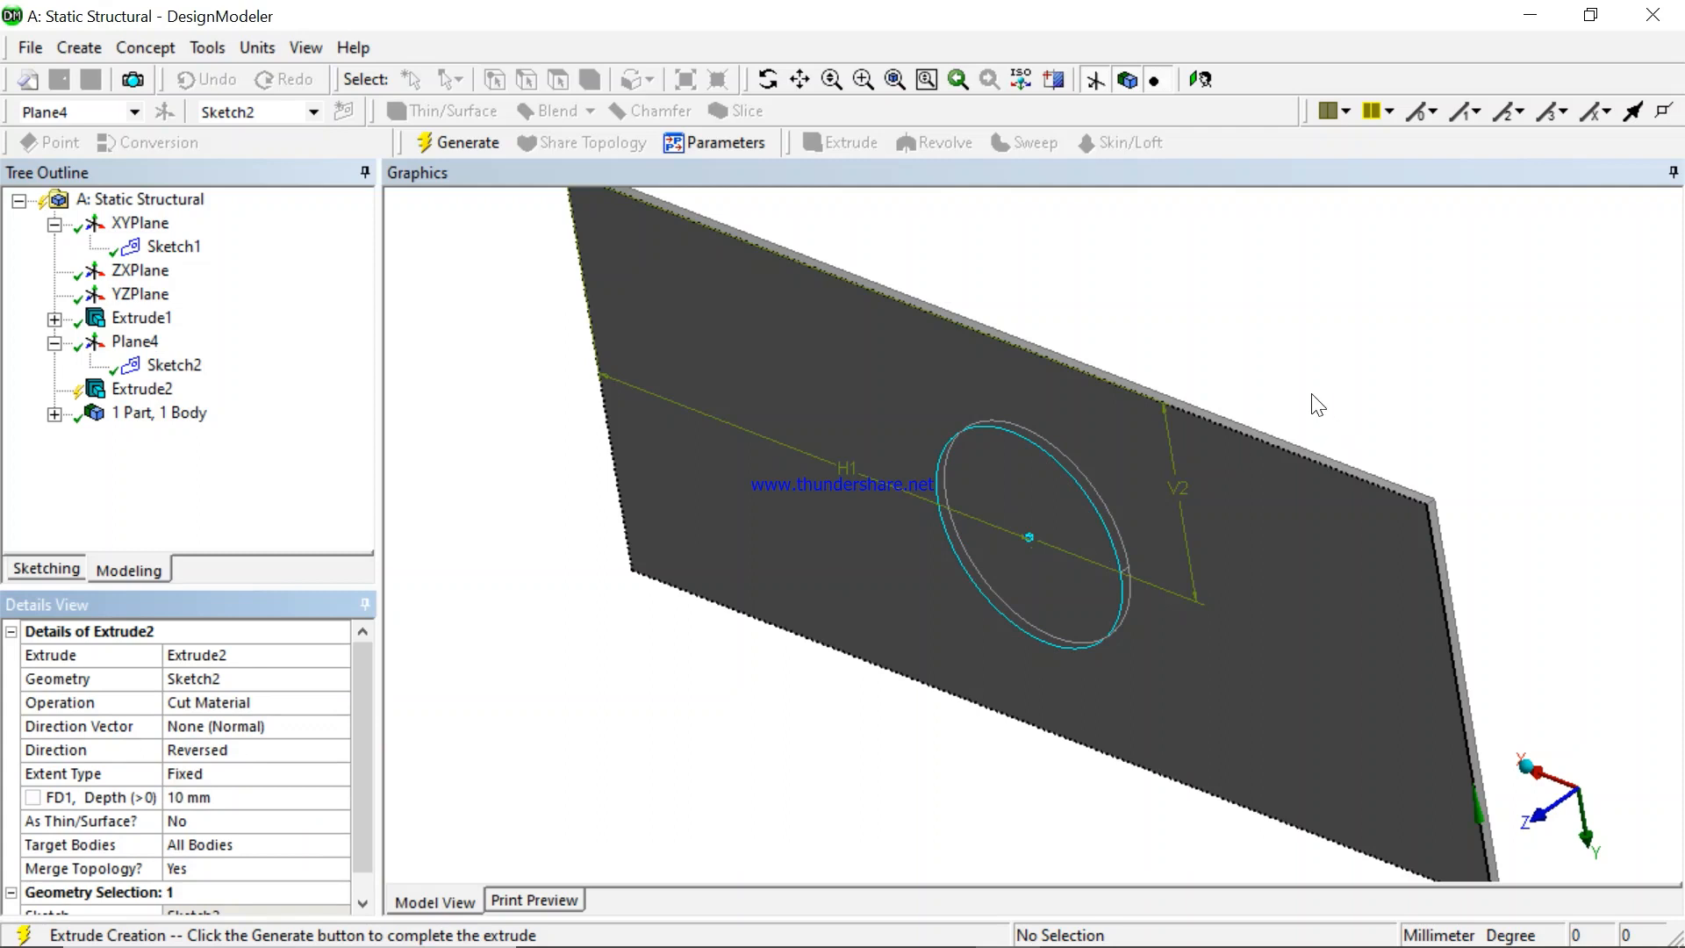
click(245, 755)
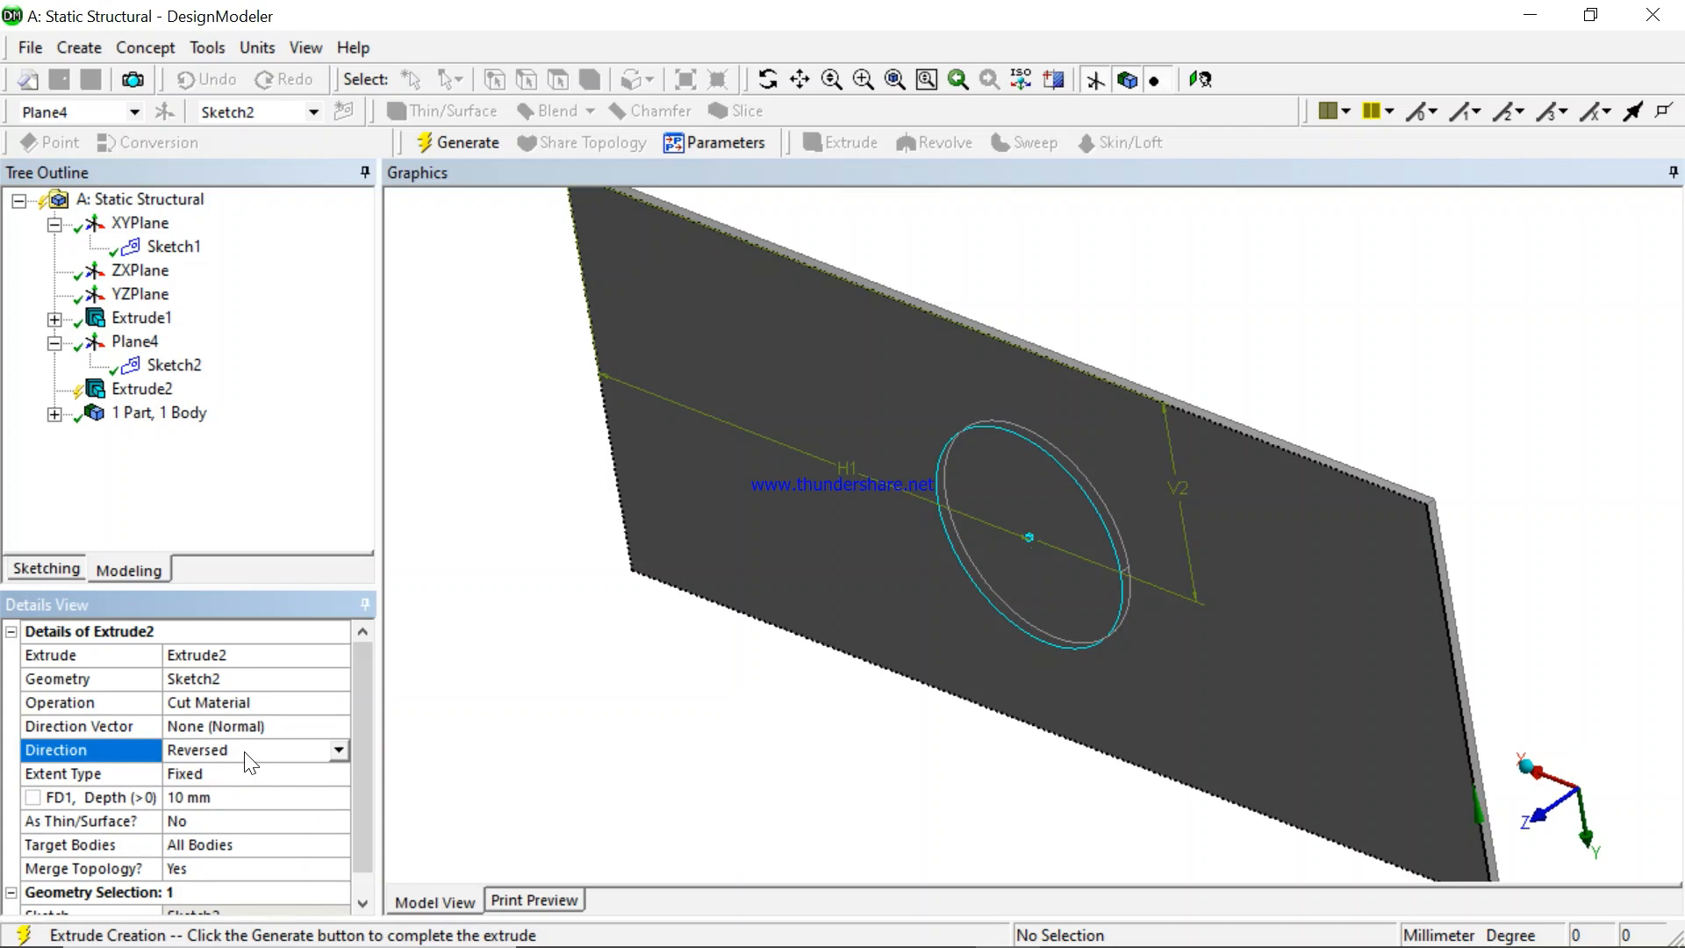
click(337, 752)
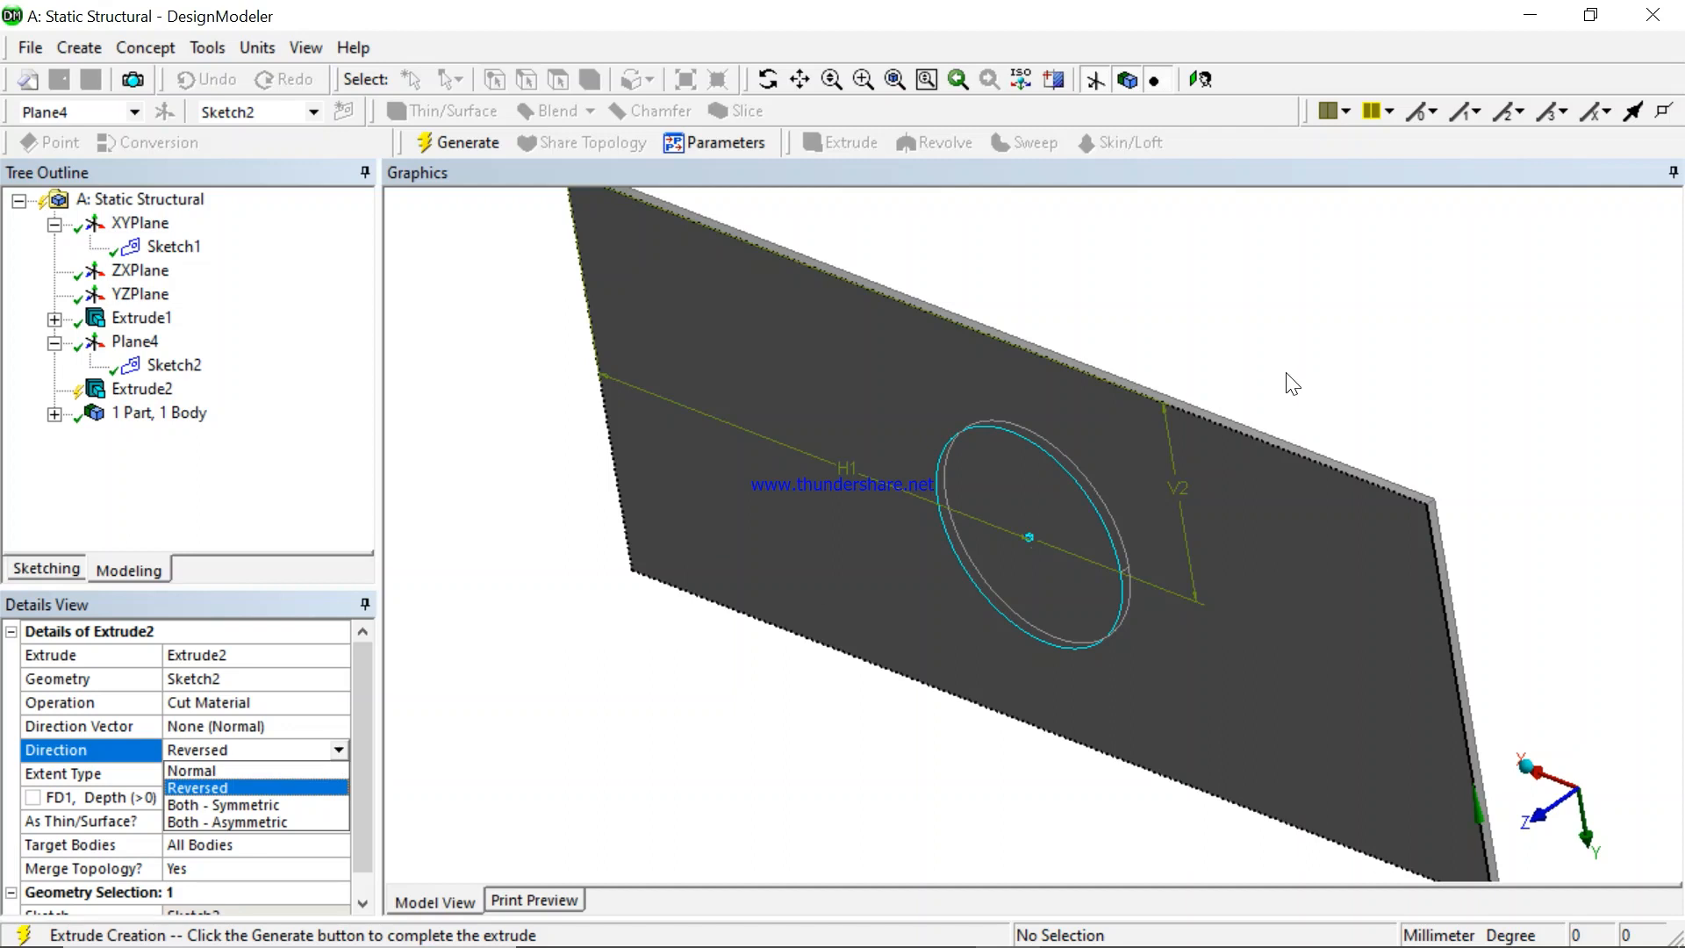
scroll(1285, 363, down, 3)
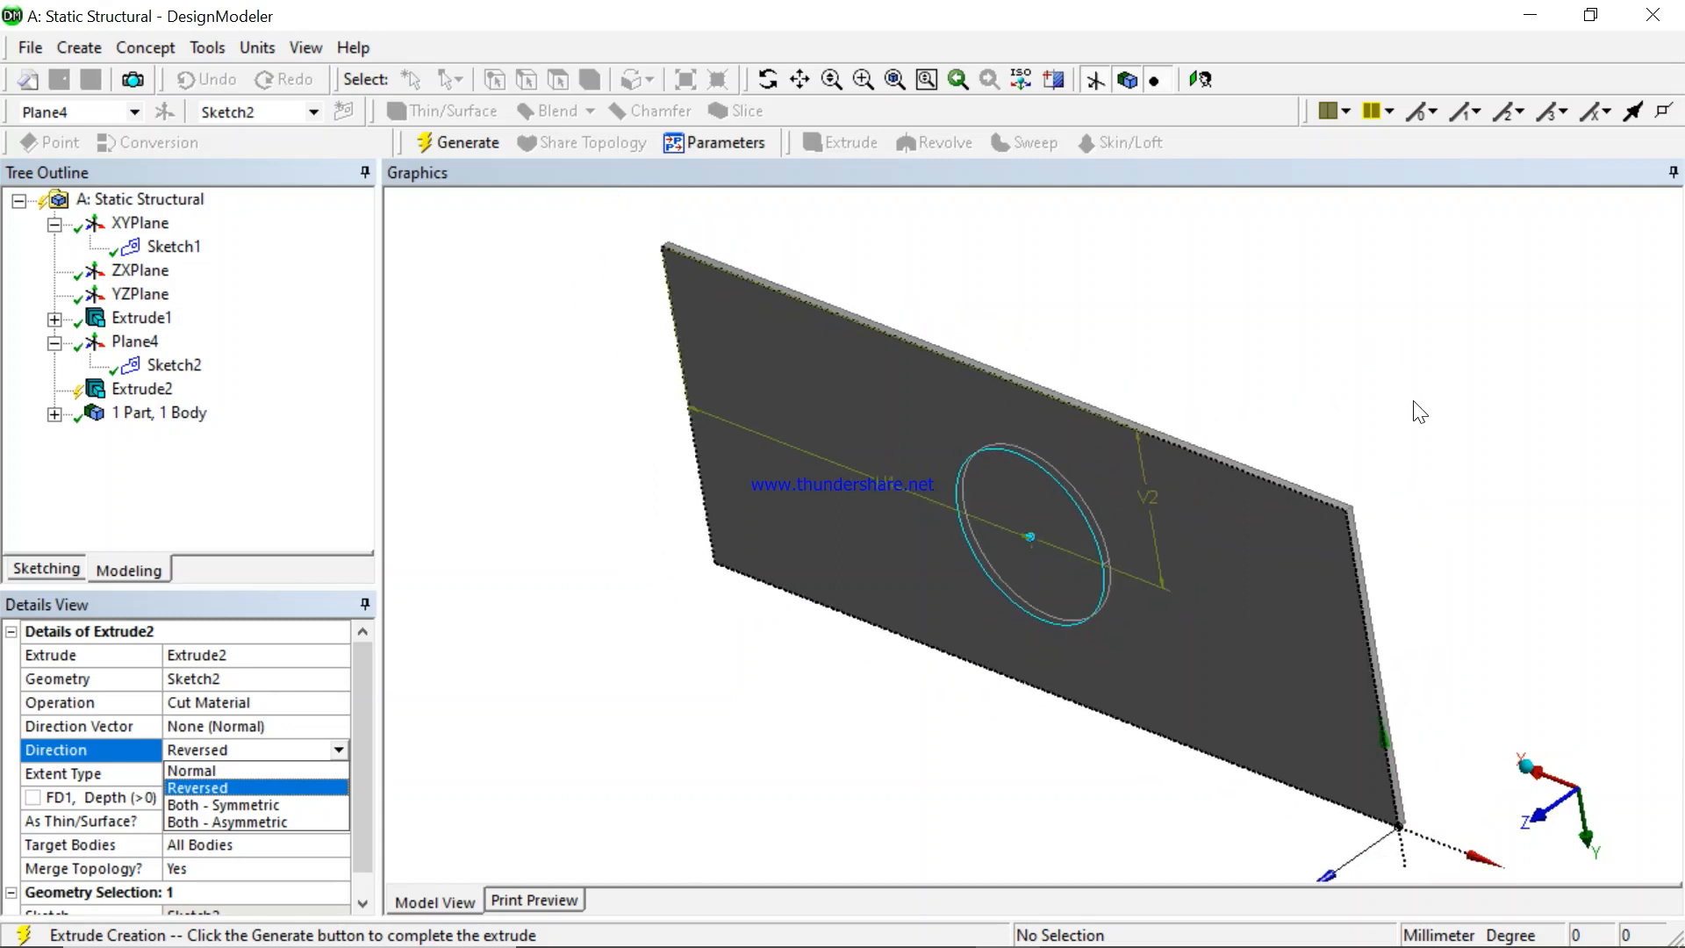
mouse_move(1419, 412)
middle_down()
mouse_move(1302, 479)
mouse_move(1403, 424)
mouse_move(1412, 411)
mouse_move(1387, 402)
middle_up()
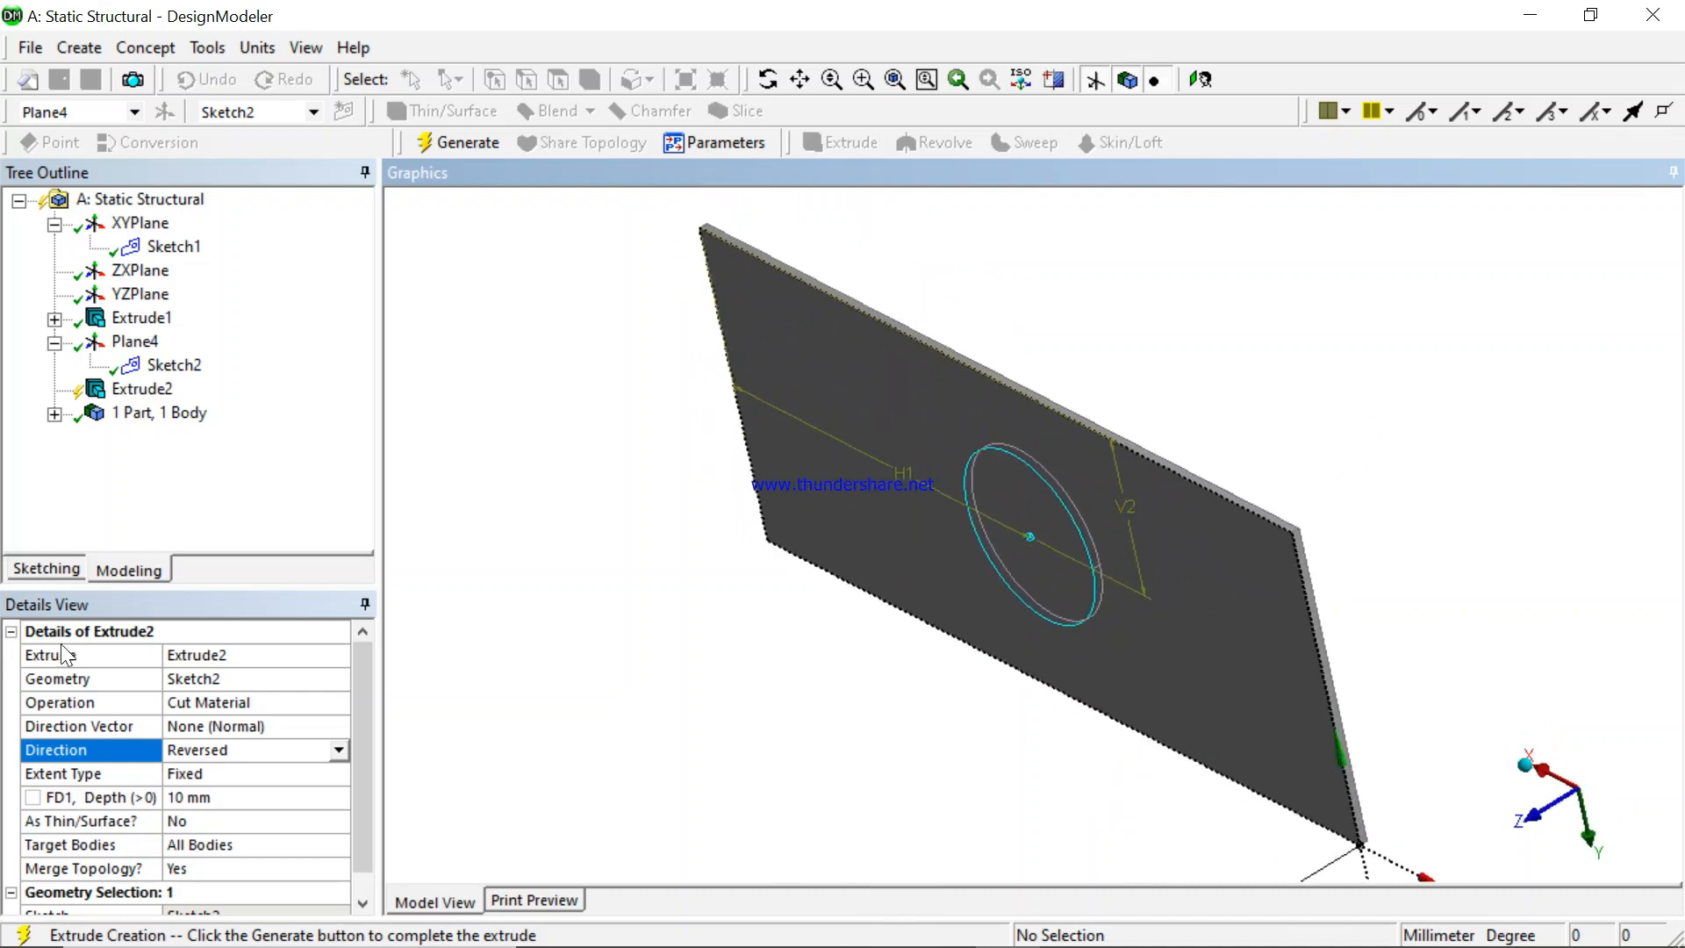
- Set the cut's extent type to Through All and generate the hole in the plate
click(221, 778)
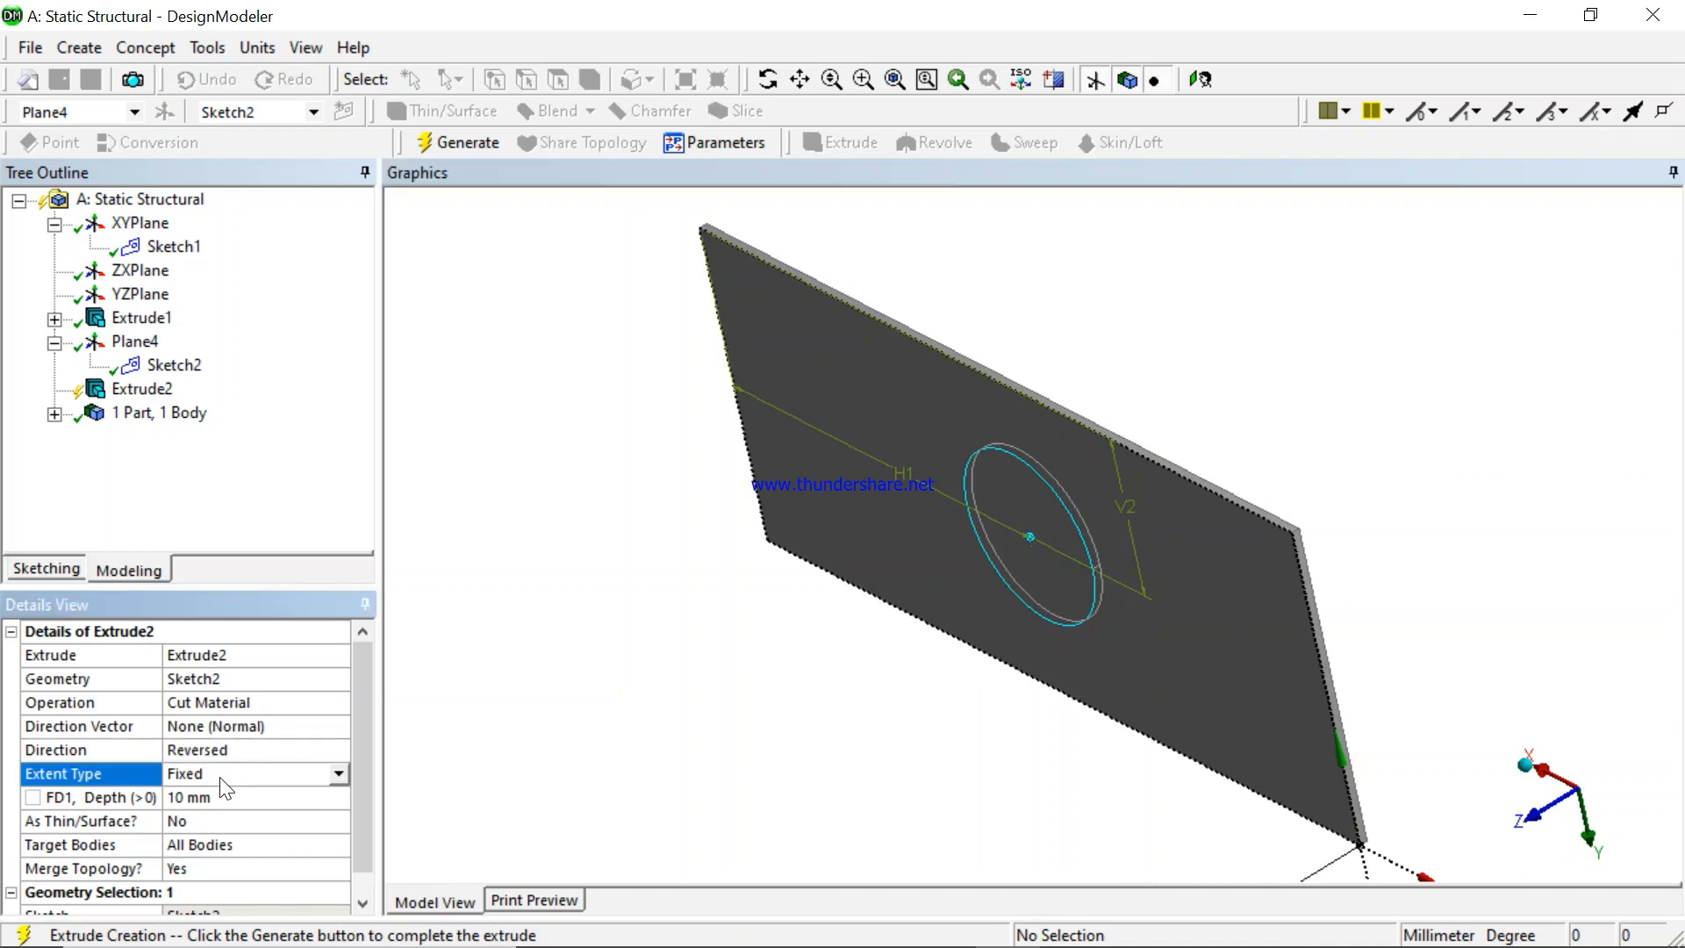
click(338, 773)
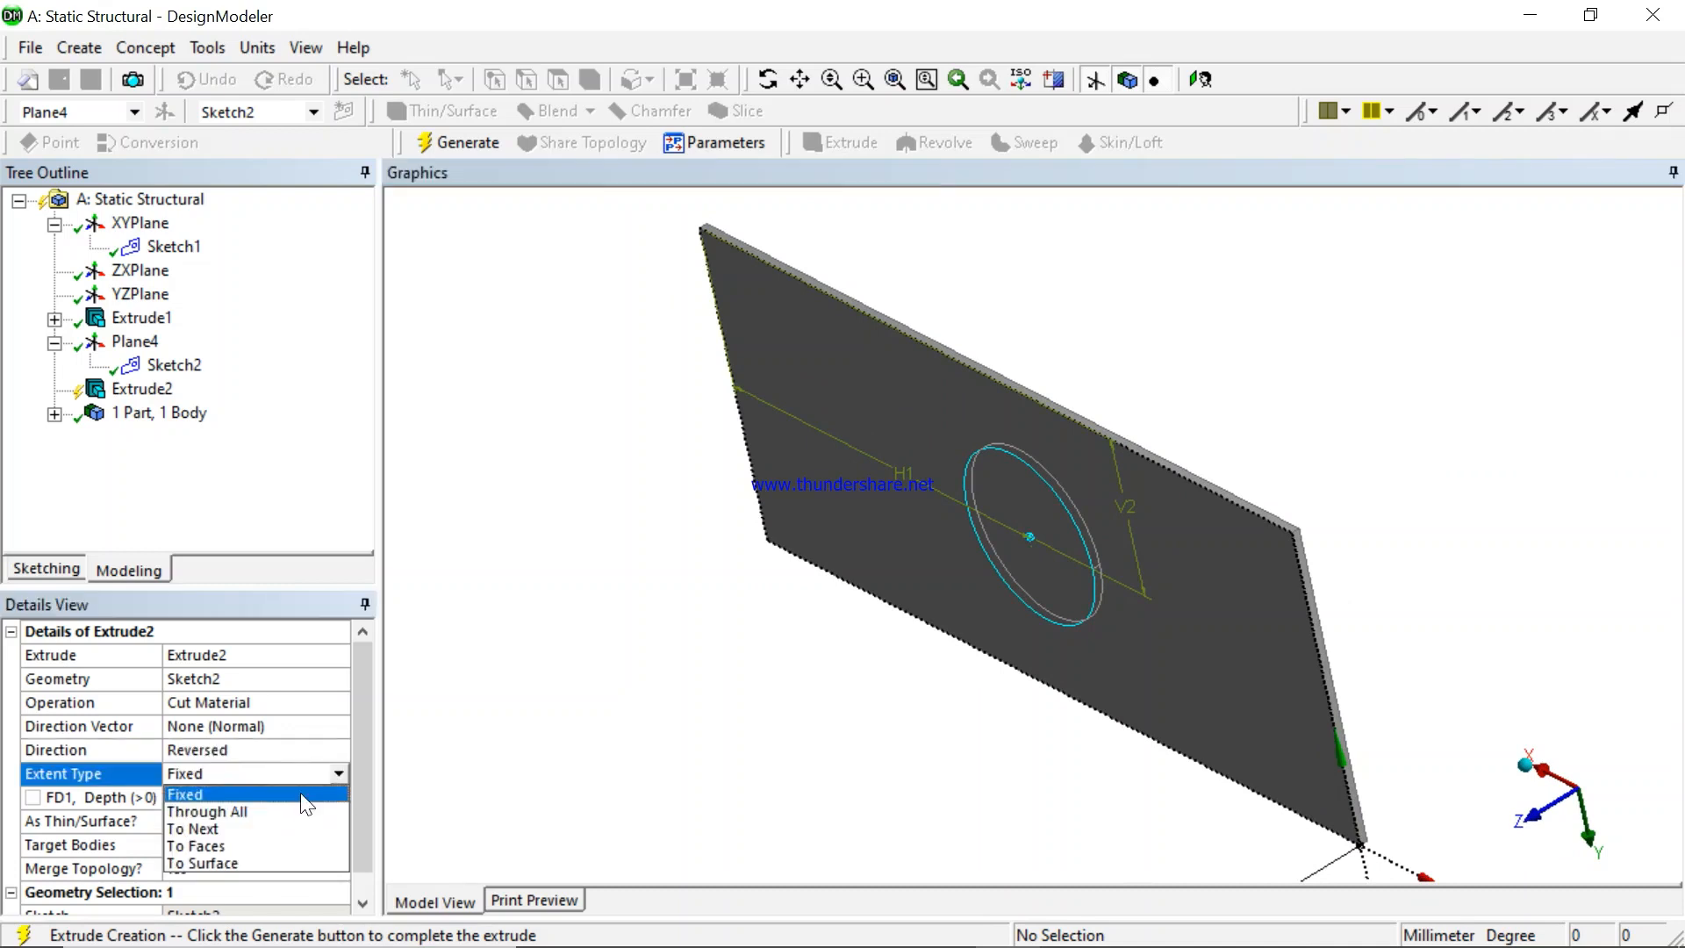
click(226, 811)
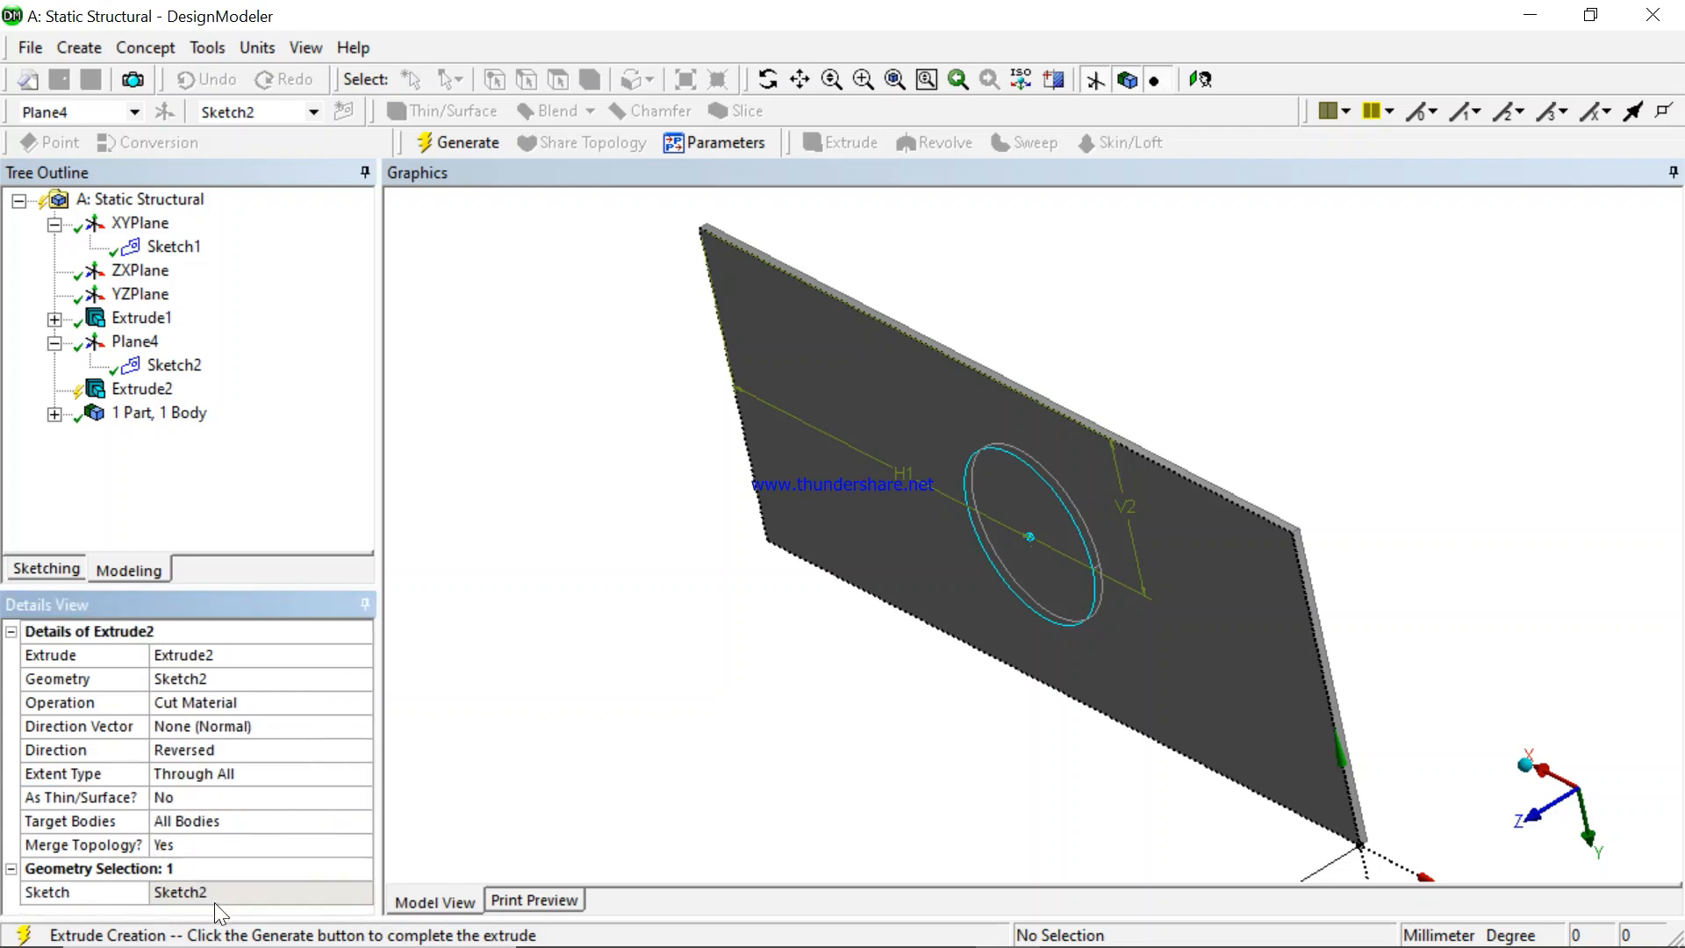
click(470, 146)
- Add a Symmetry feature to the holed plate and set its number of planes to 2
middle_drag(636, 563, 583, 512)
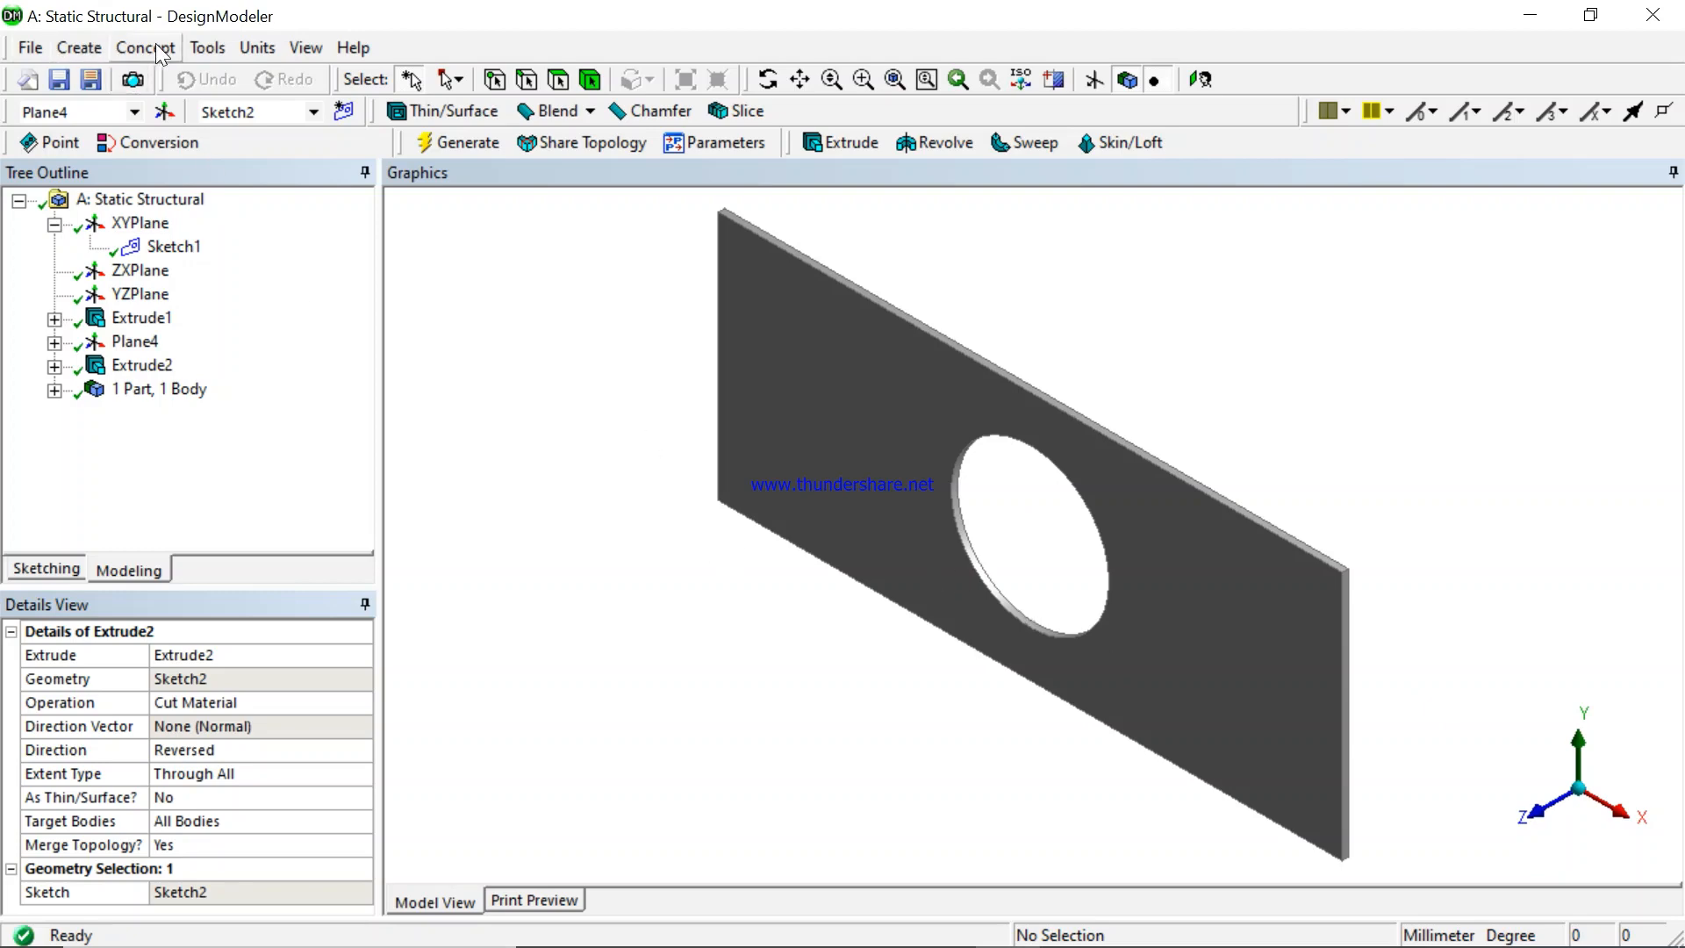
click(202, 50)
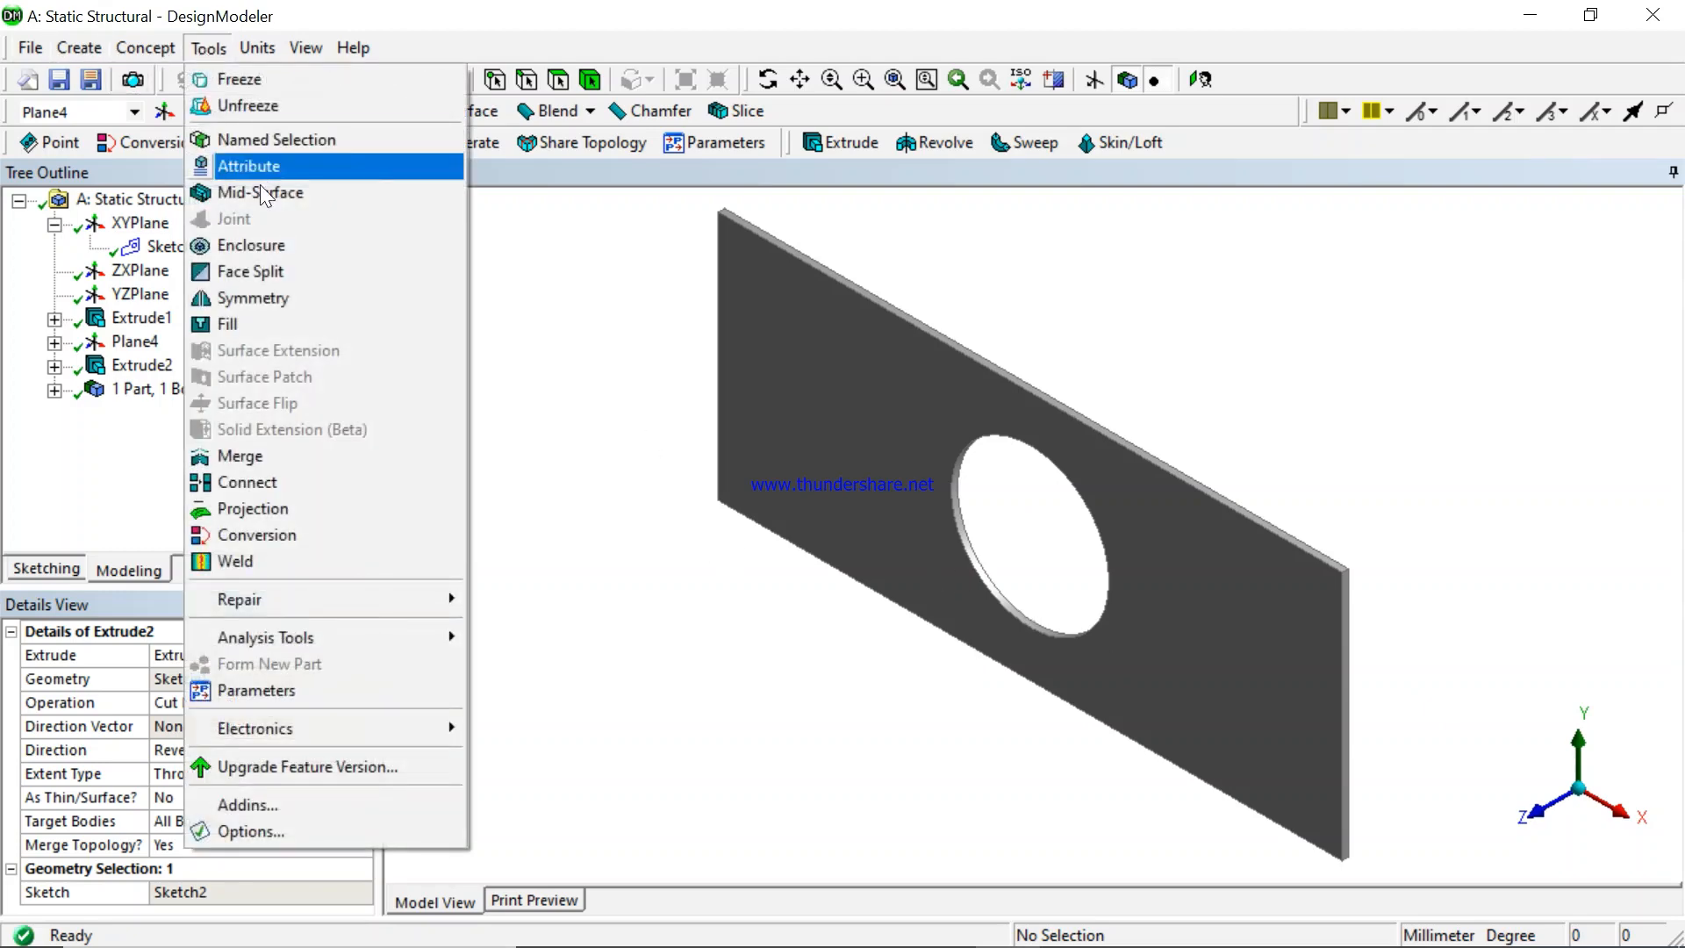
click(266, 297)
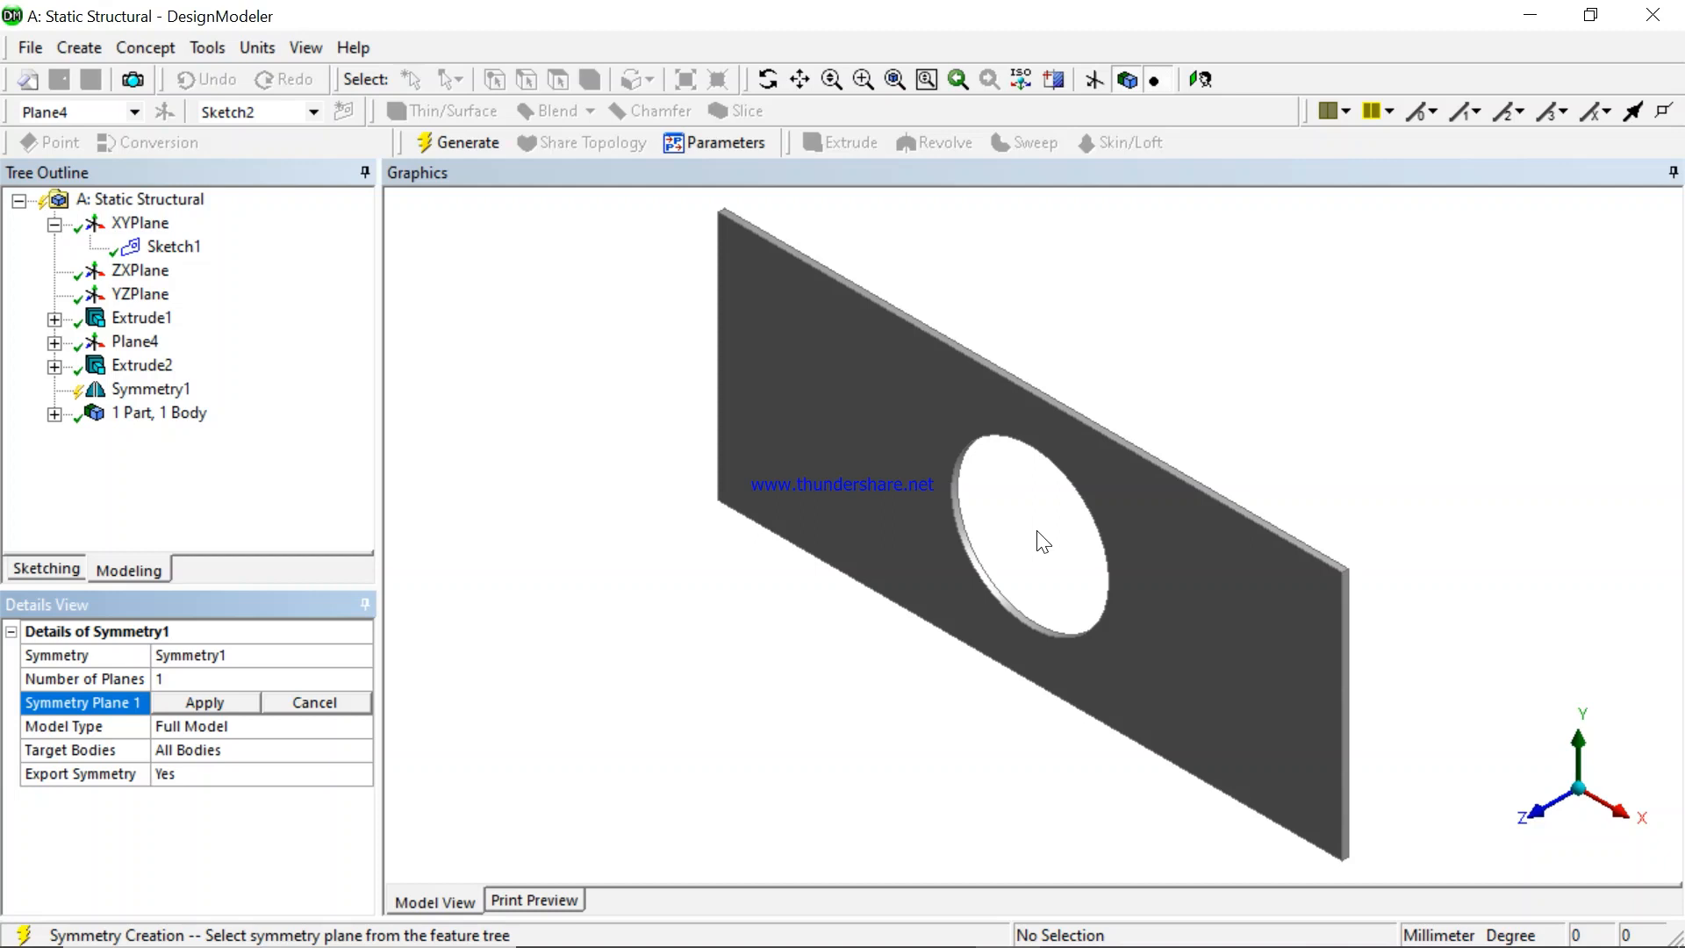
click(174, 678)
click(360, 679)
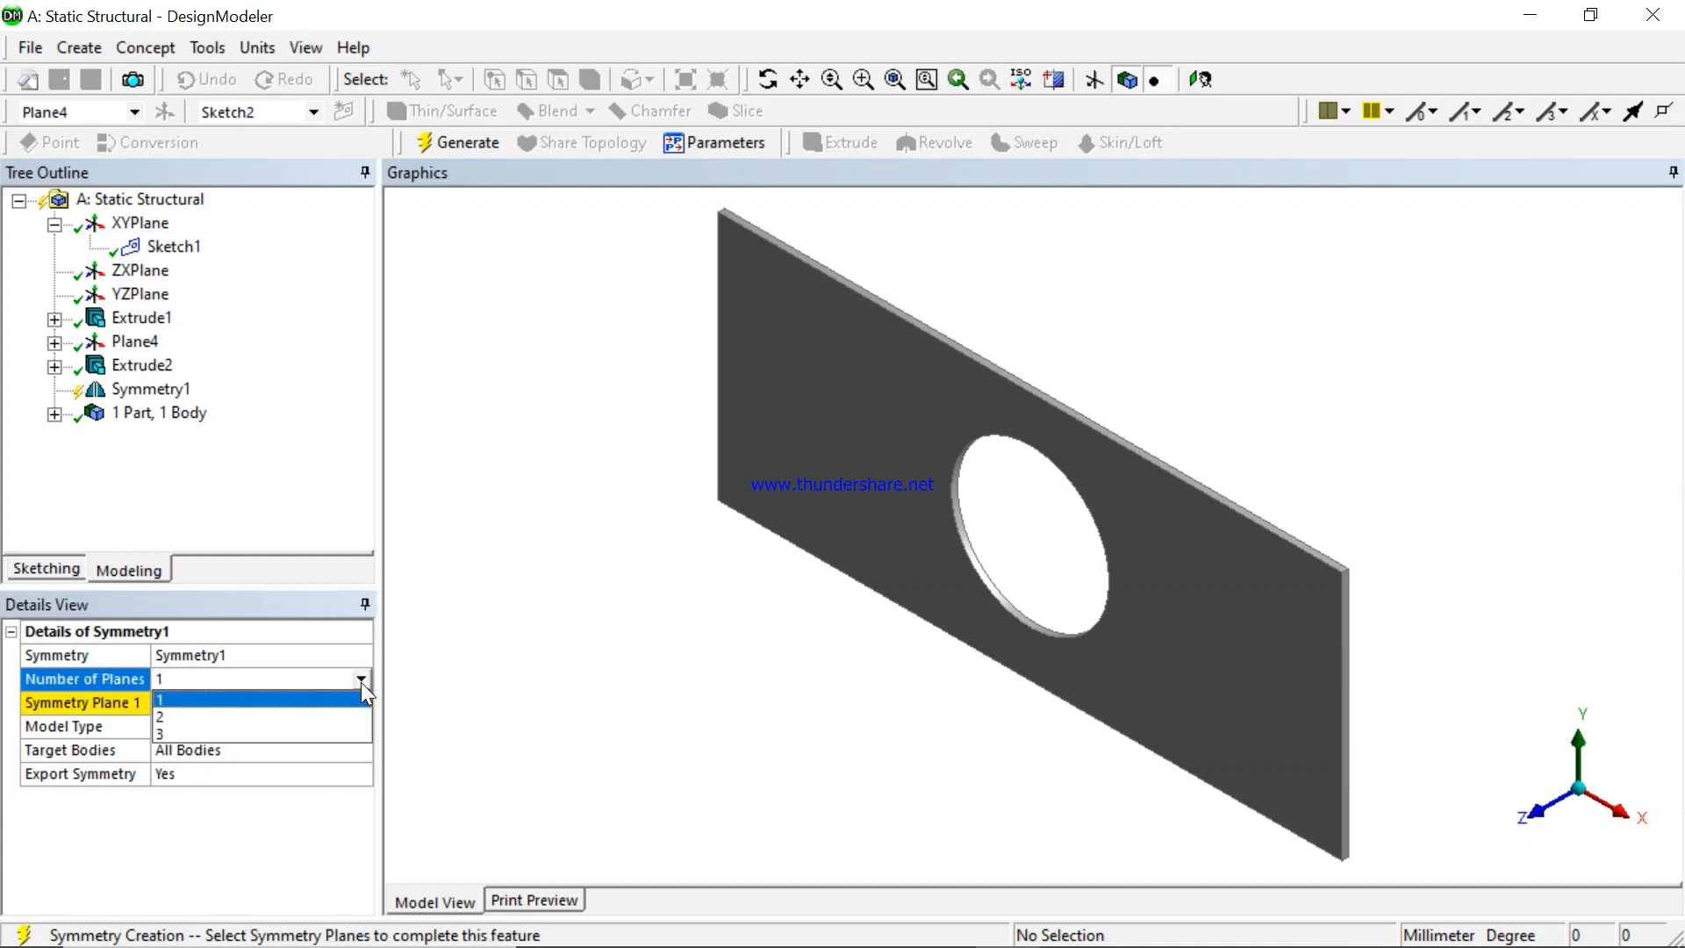
click(186, 716)
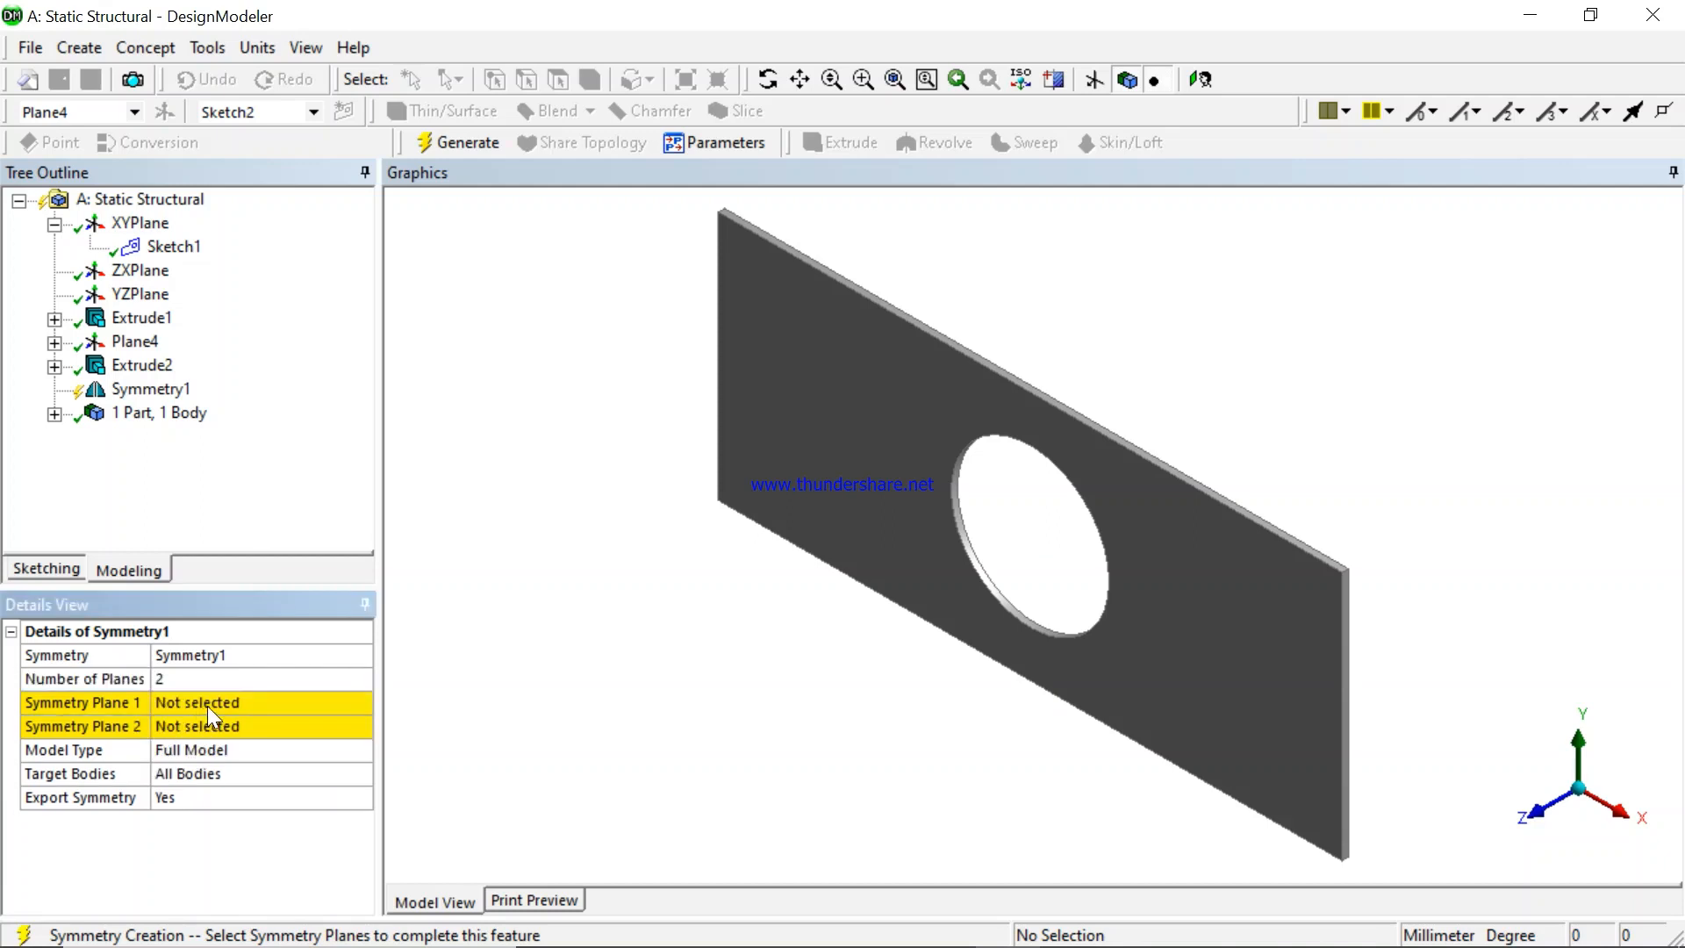
- Assign YZPlane as Symmetry Plane 1 and ZXPlane as Symmetry Plane 2, and generate the quarter model of the plate
click(208, 704)
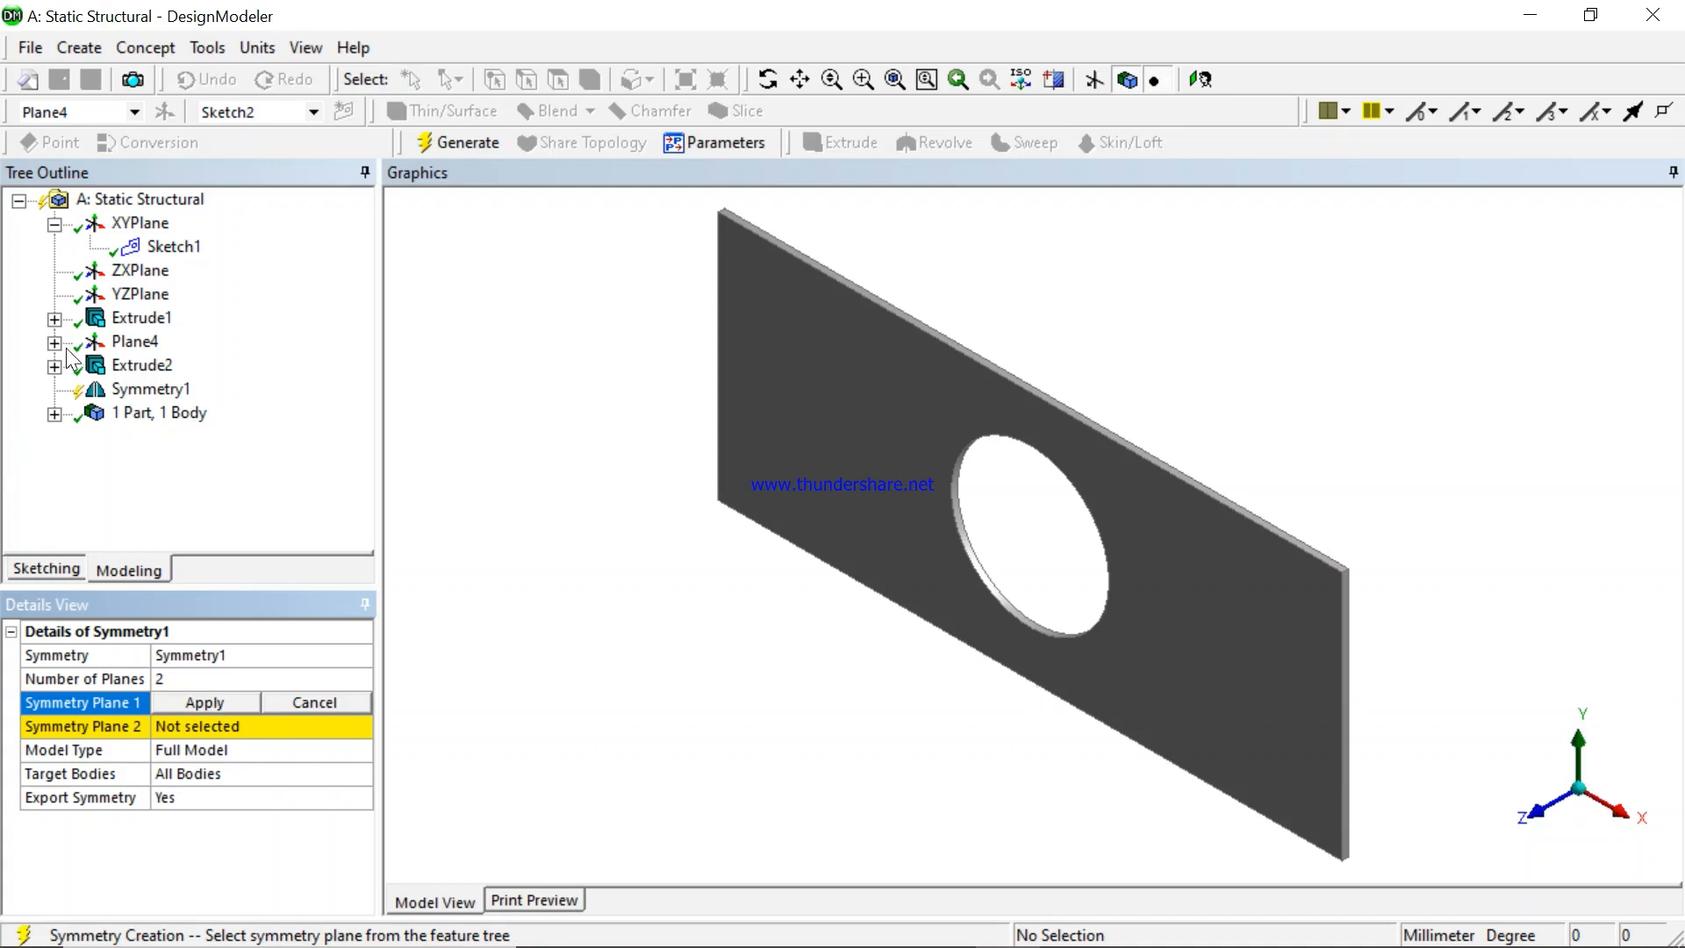
click(138, 299)
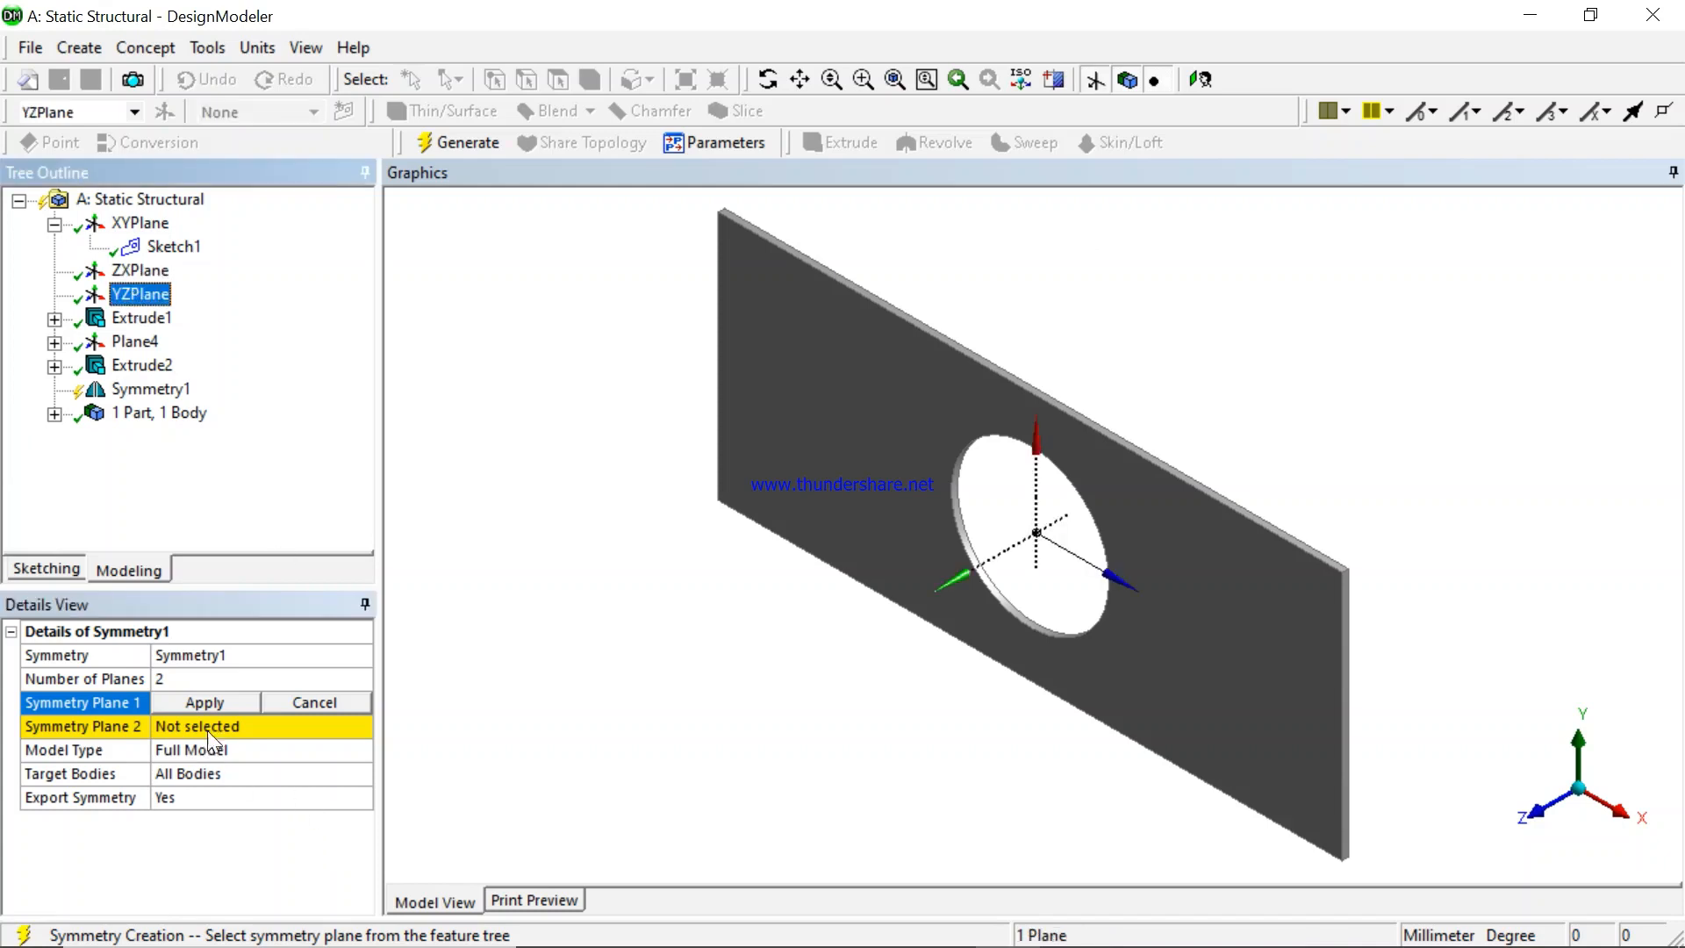
click(214, 700)
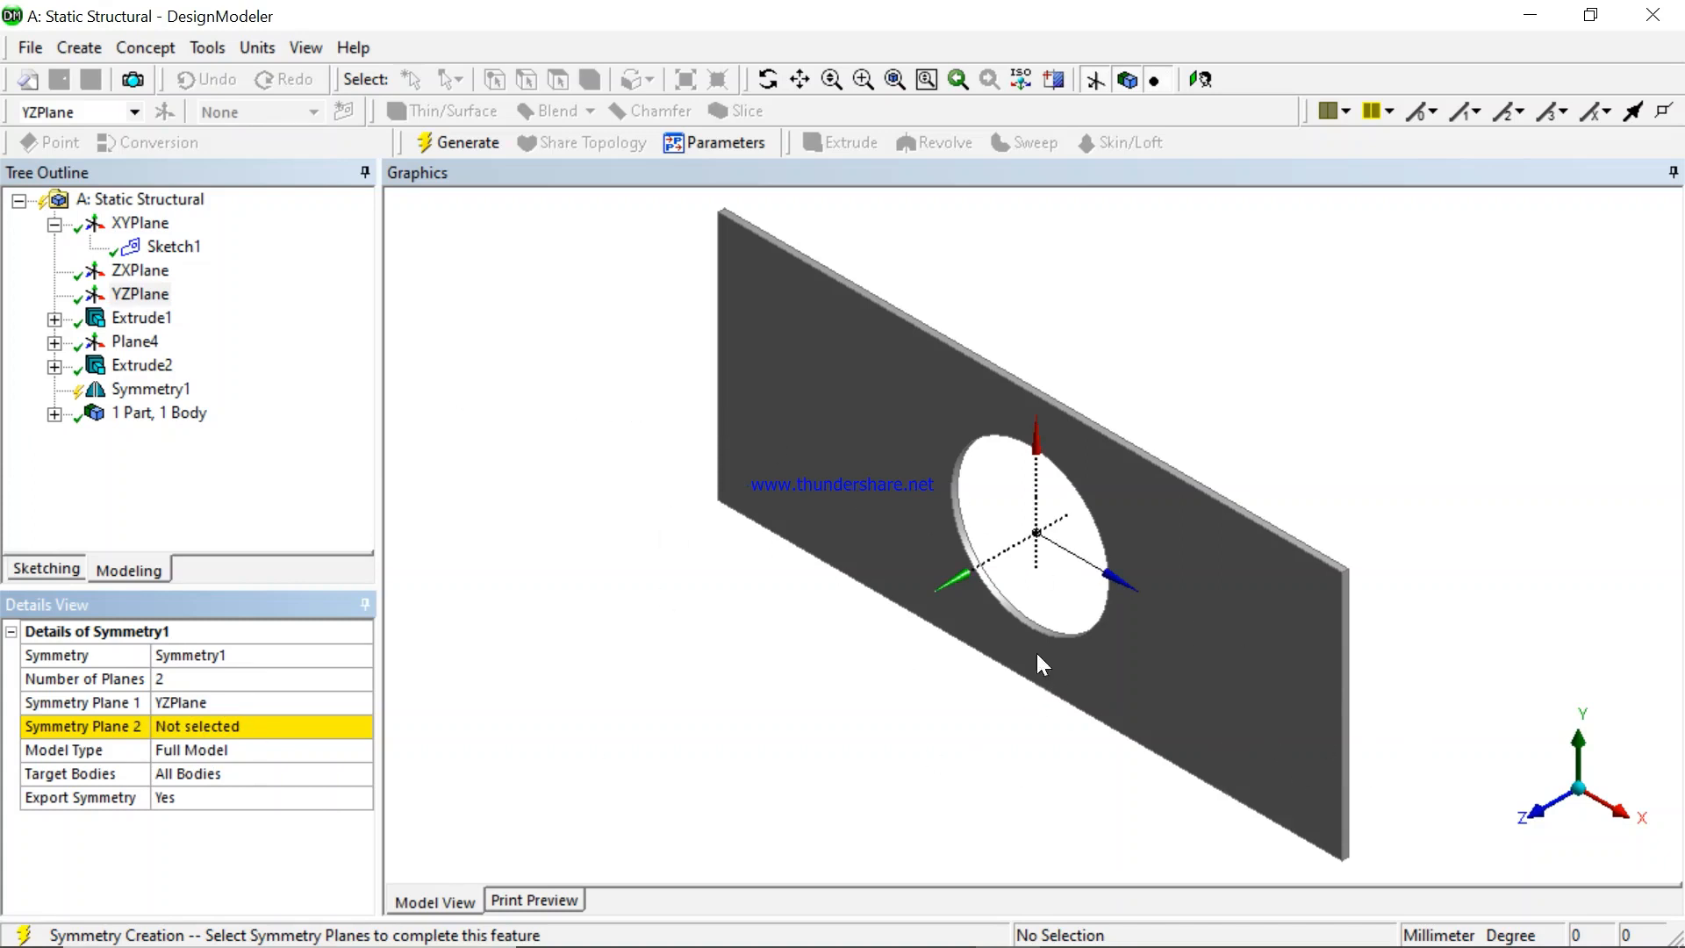
click(213, 727)
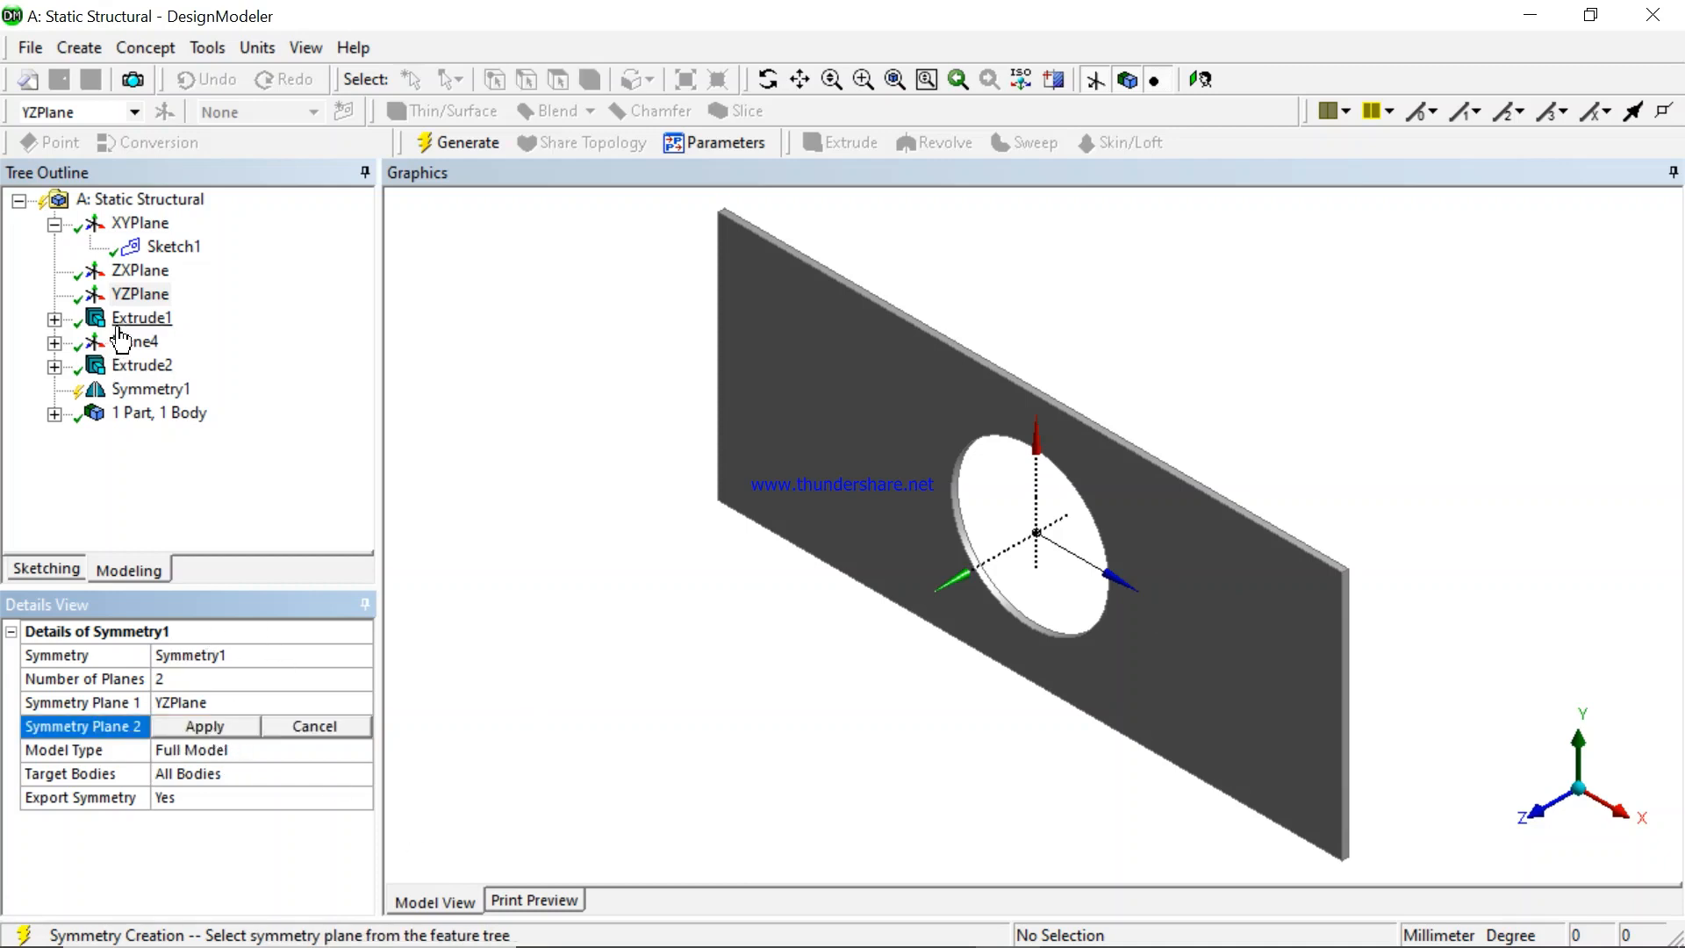
click(140, 271)
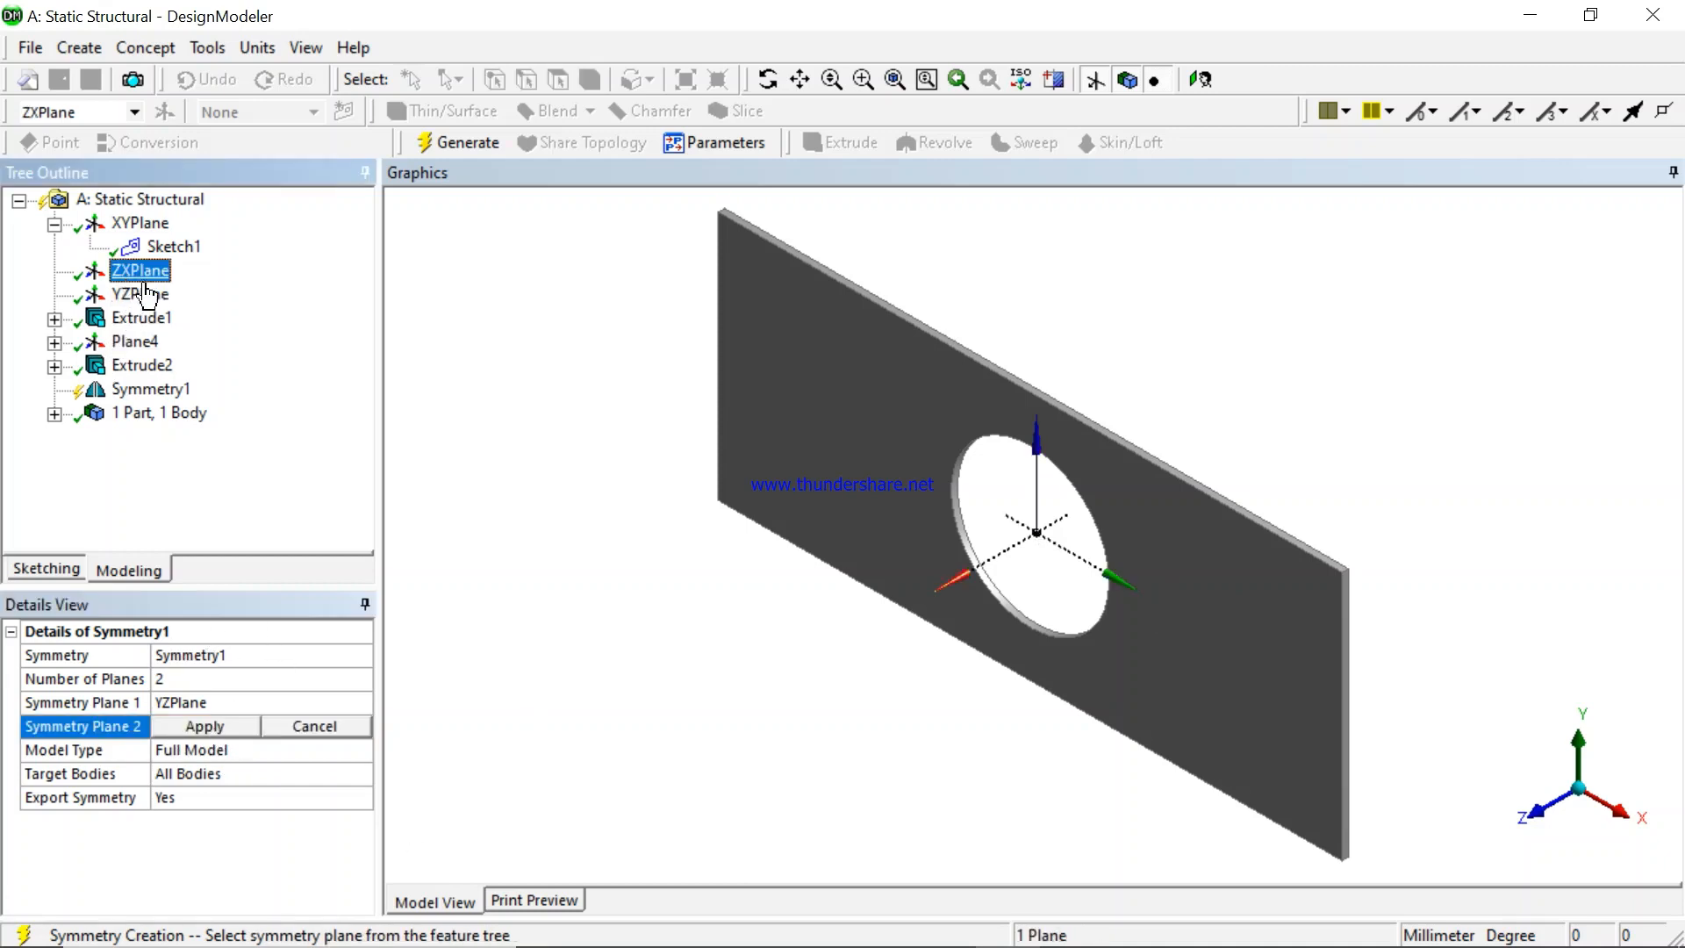
click(197, 723)
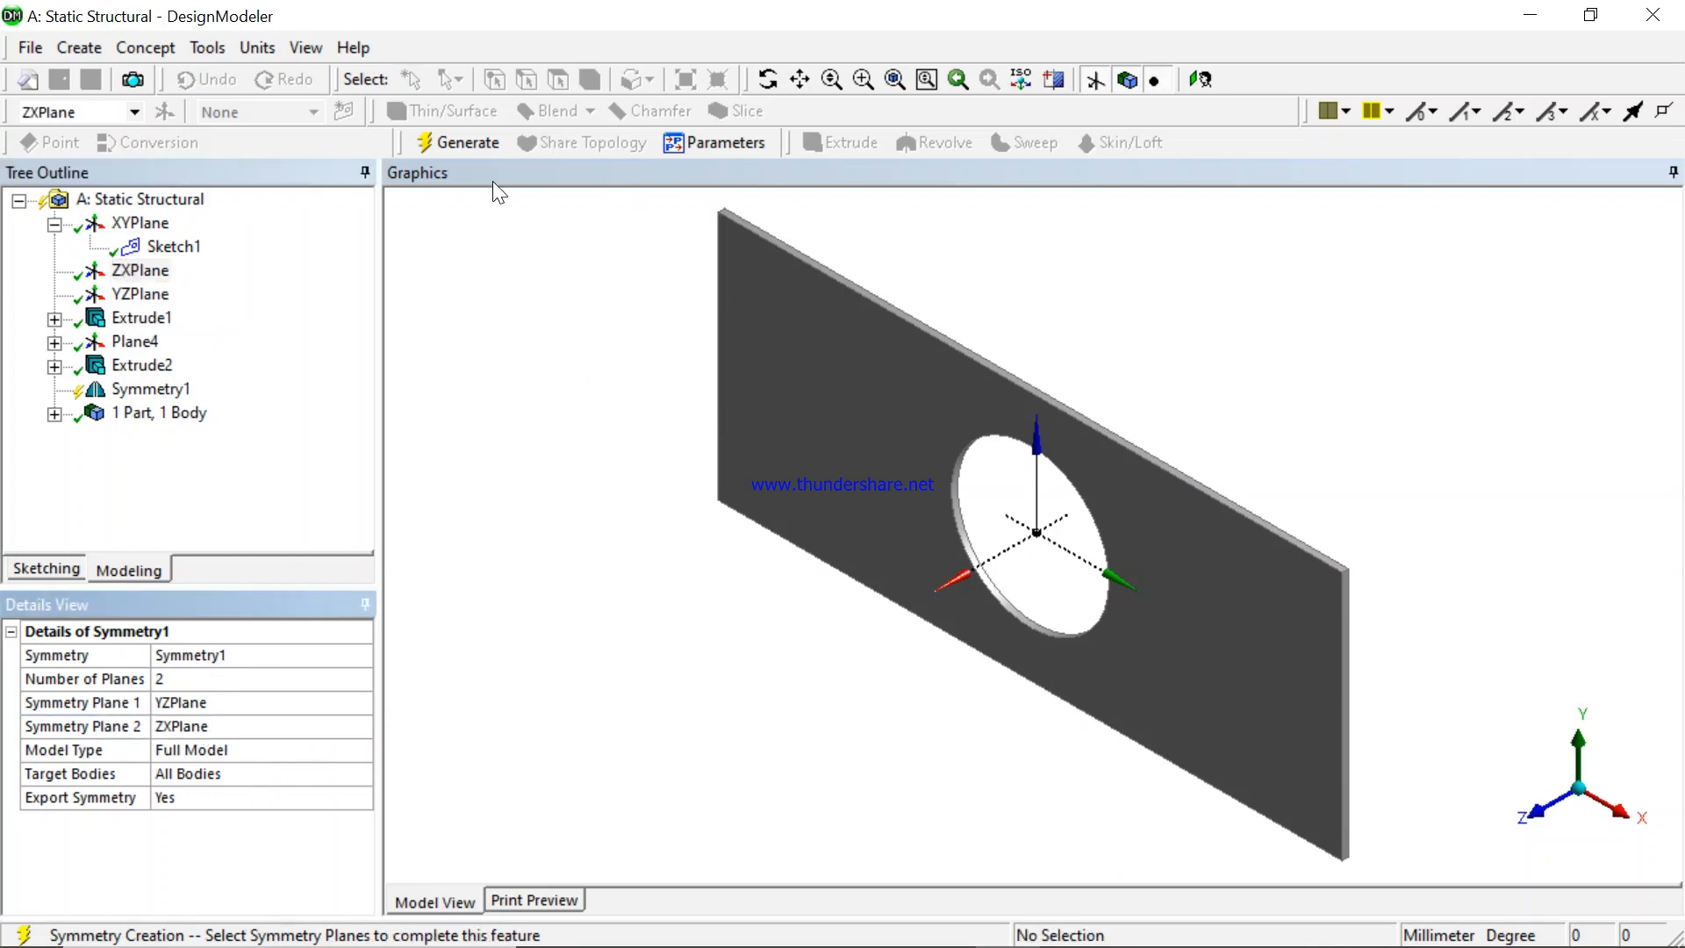
click(465, 145)
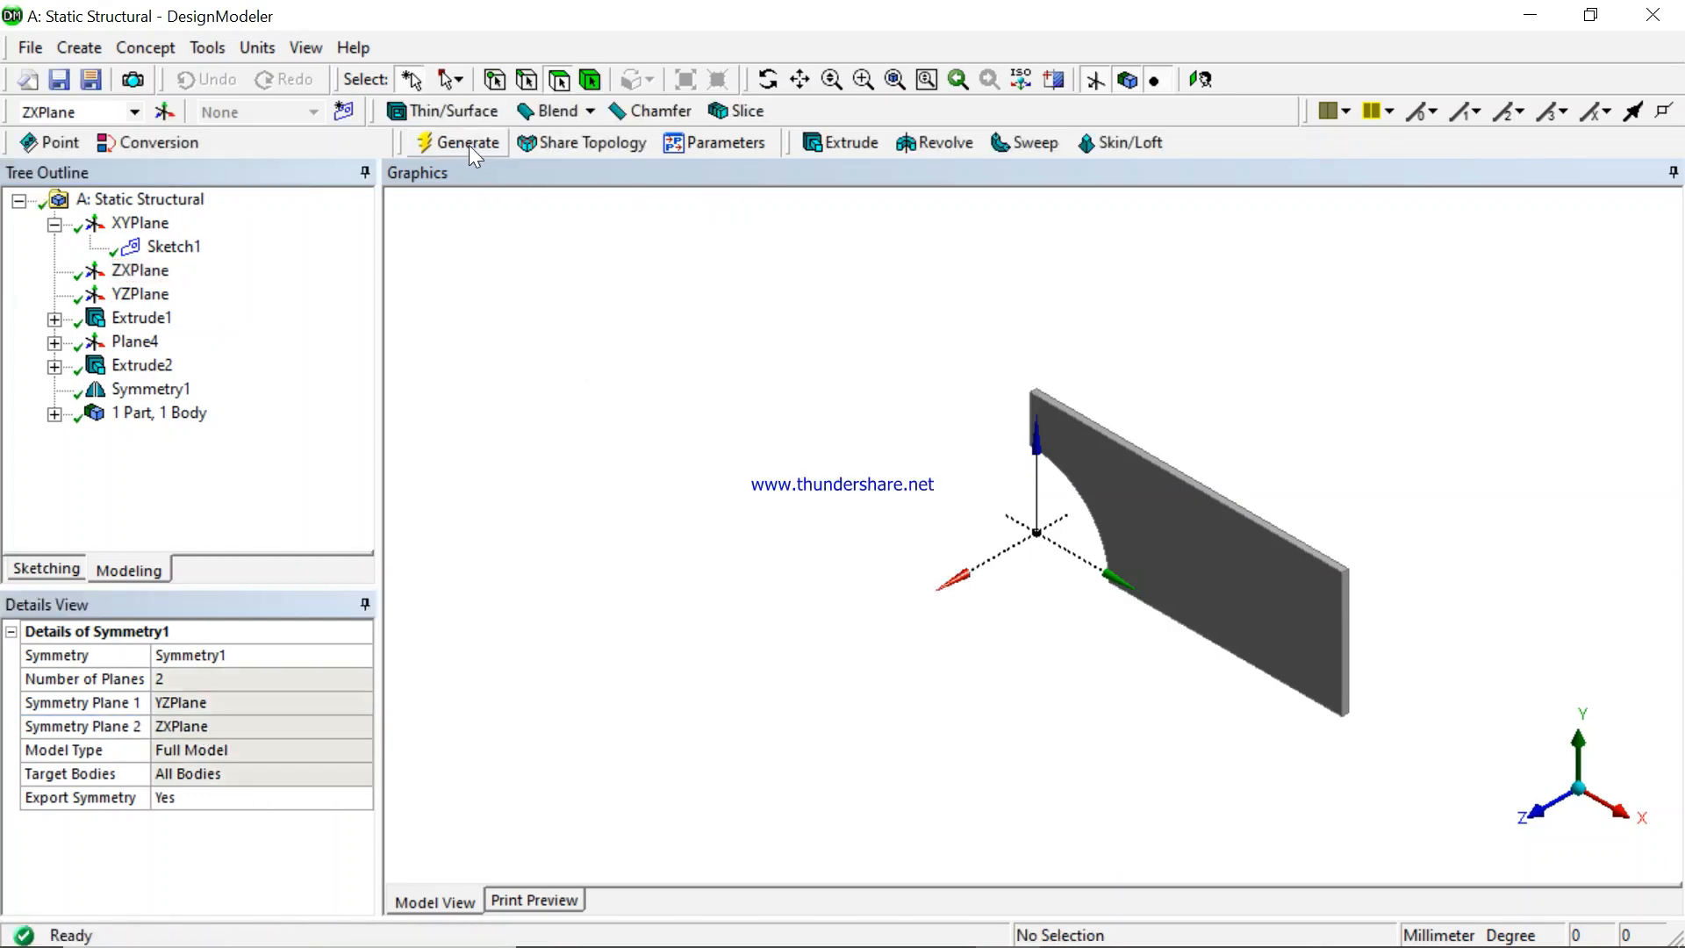
- Inspect the quarter plate's shape and switch to the Workbench project schematic
middle_drag(1170, 455, 1228, 372)
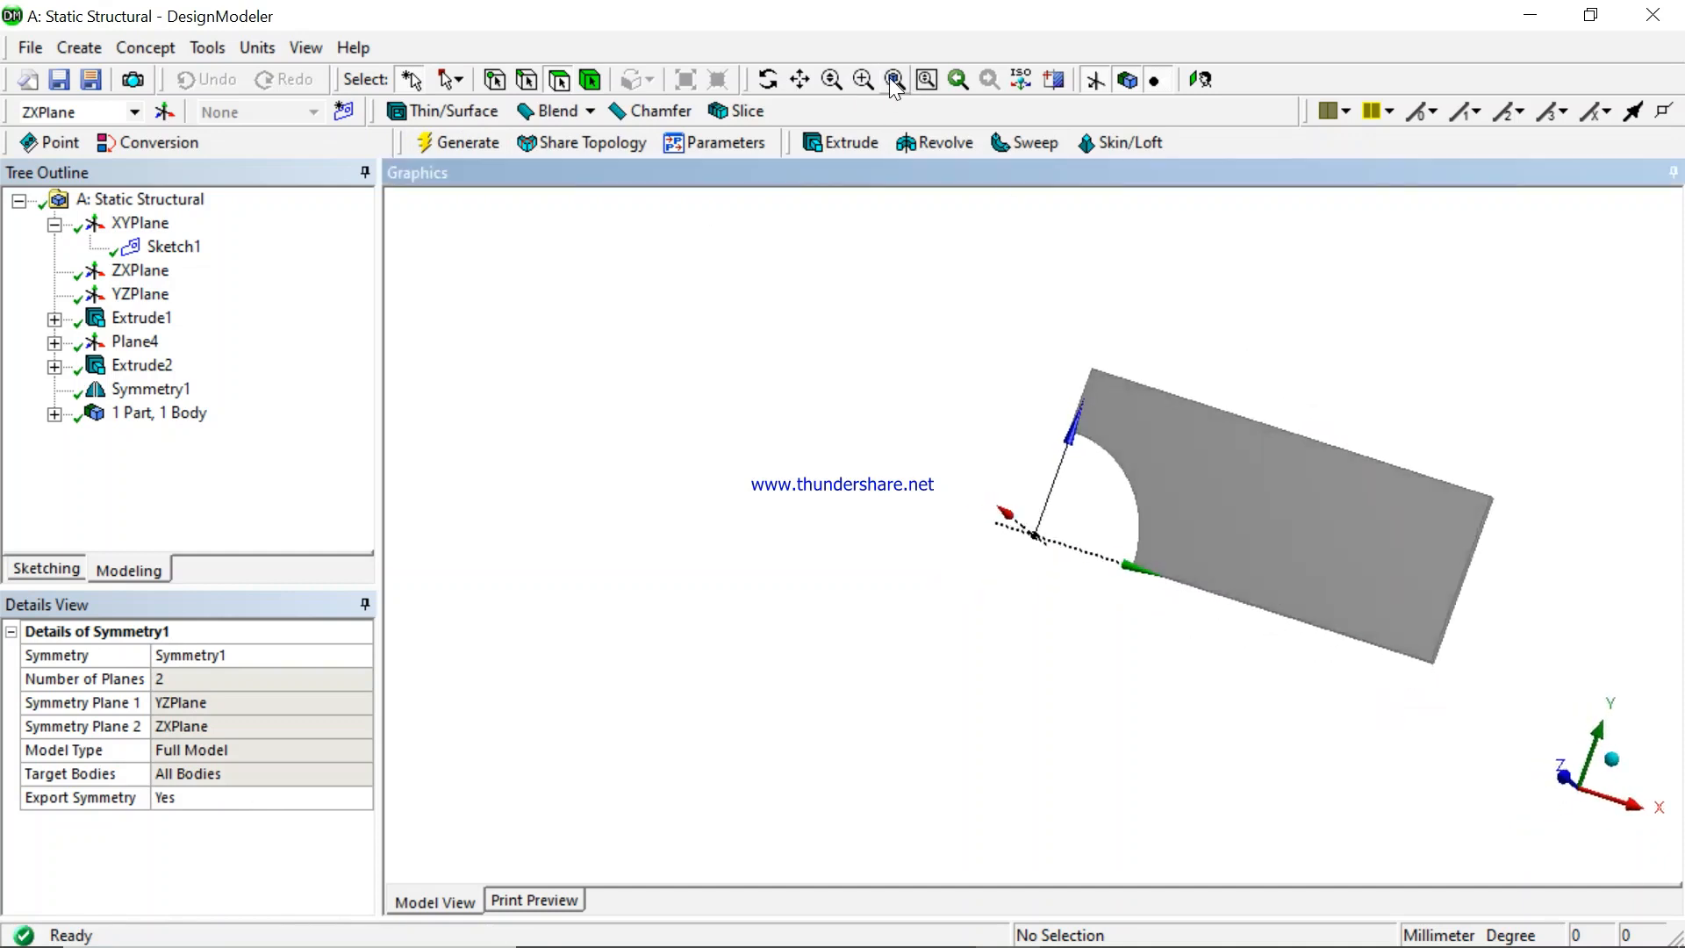
click(894, 79)
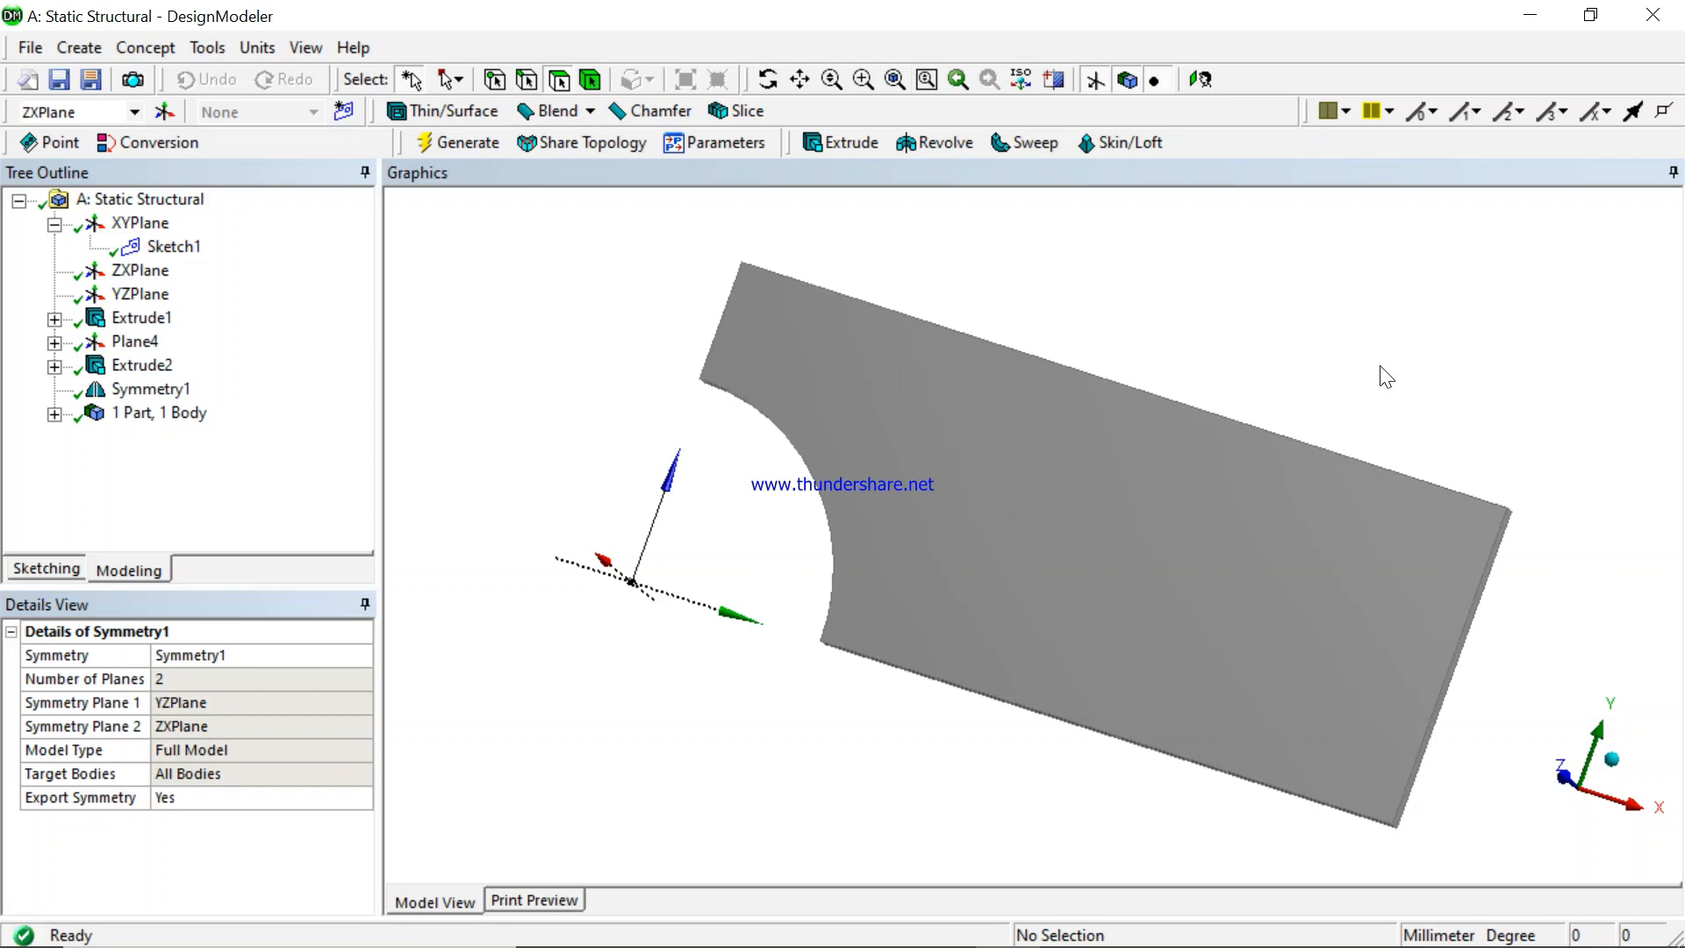
mouse_move(1386, 377)
middle_down()
mouse_move(1241, 387)
mouse_move(1366, 360)
middle_up()
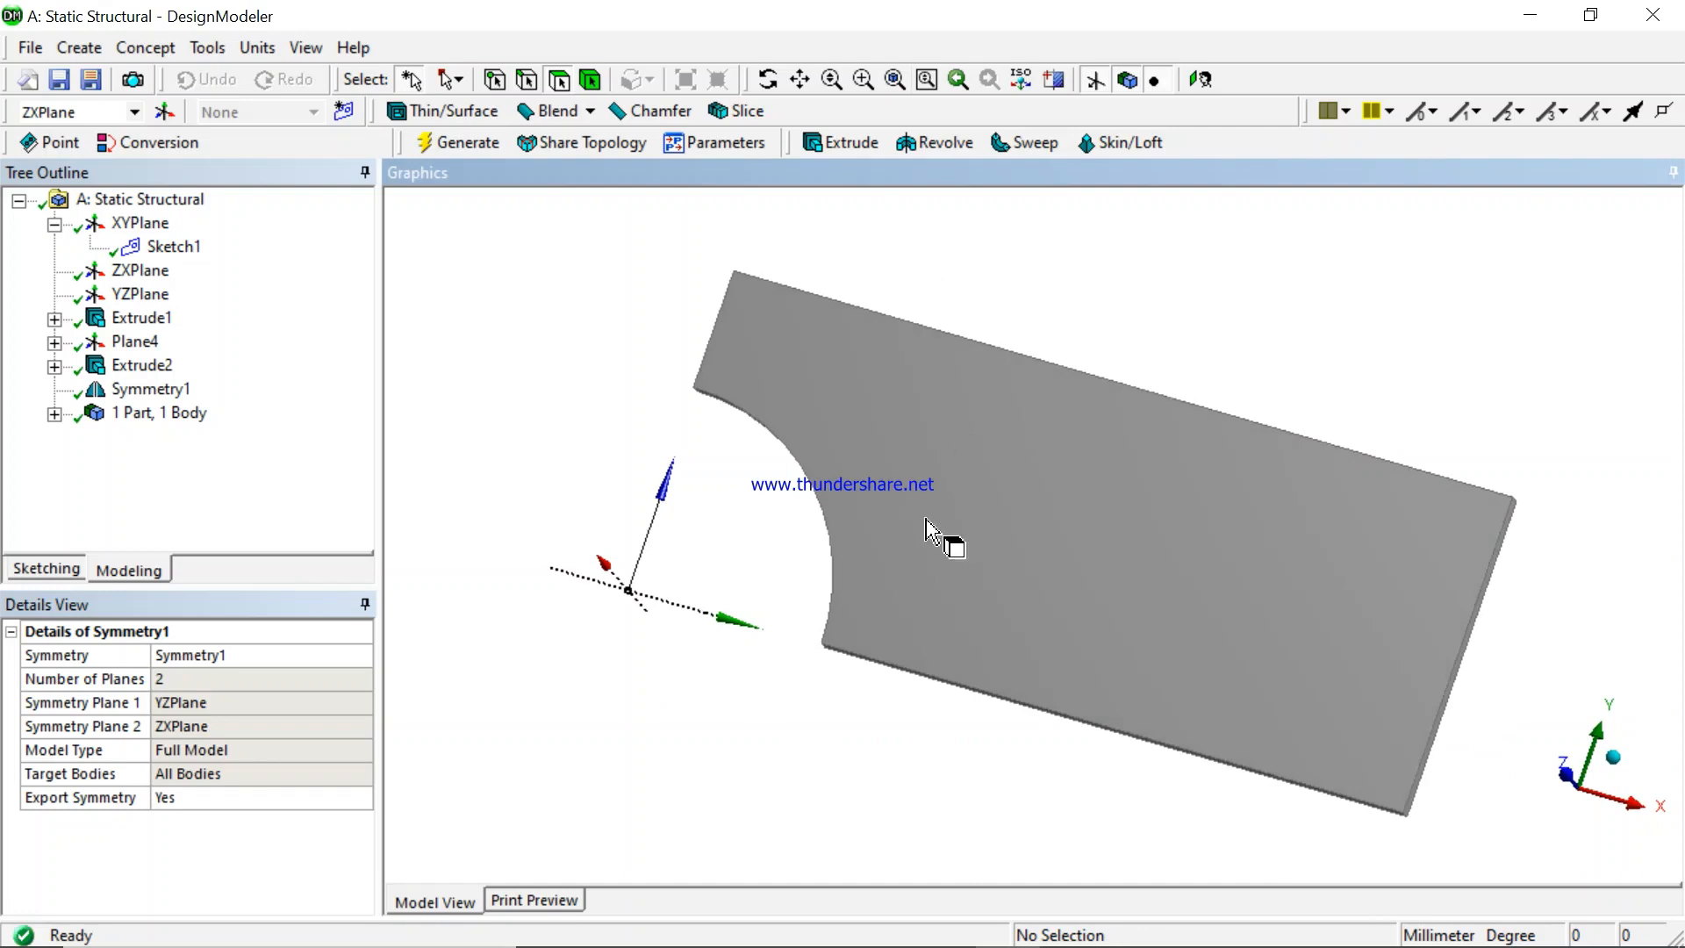
mouse_move(1026, 945)
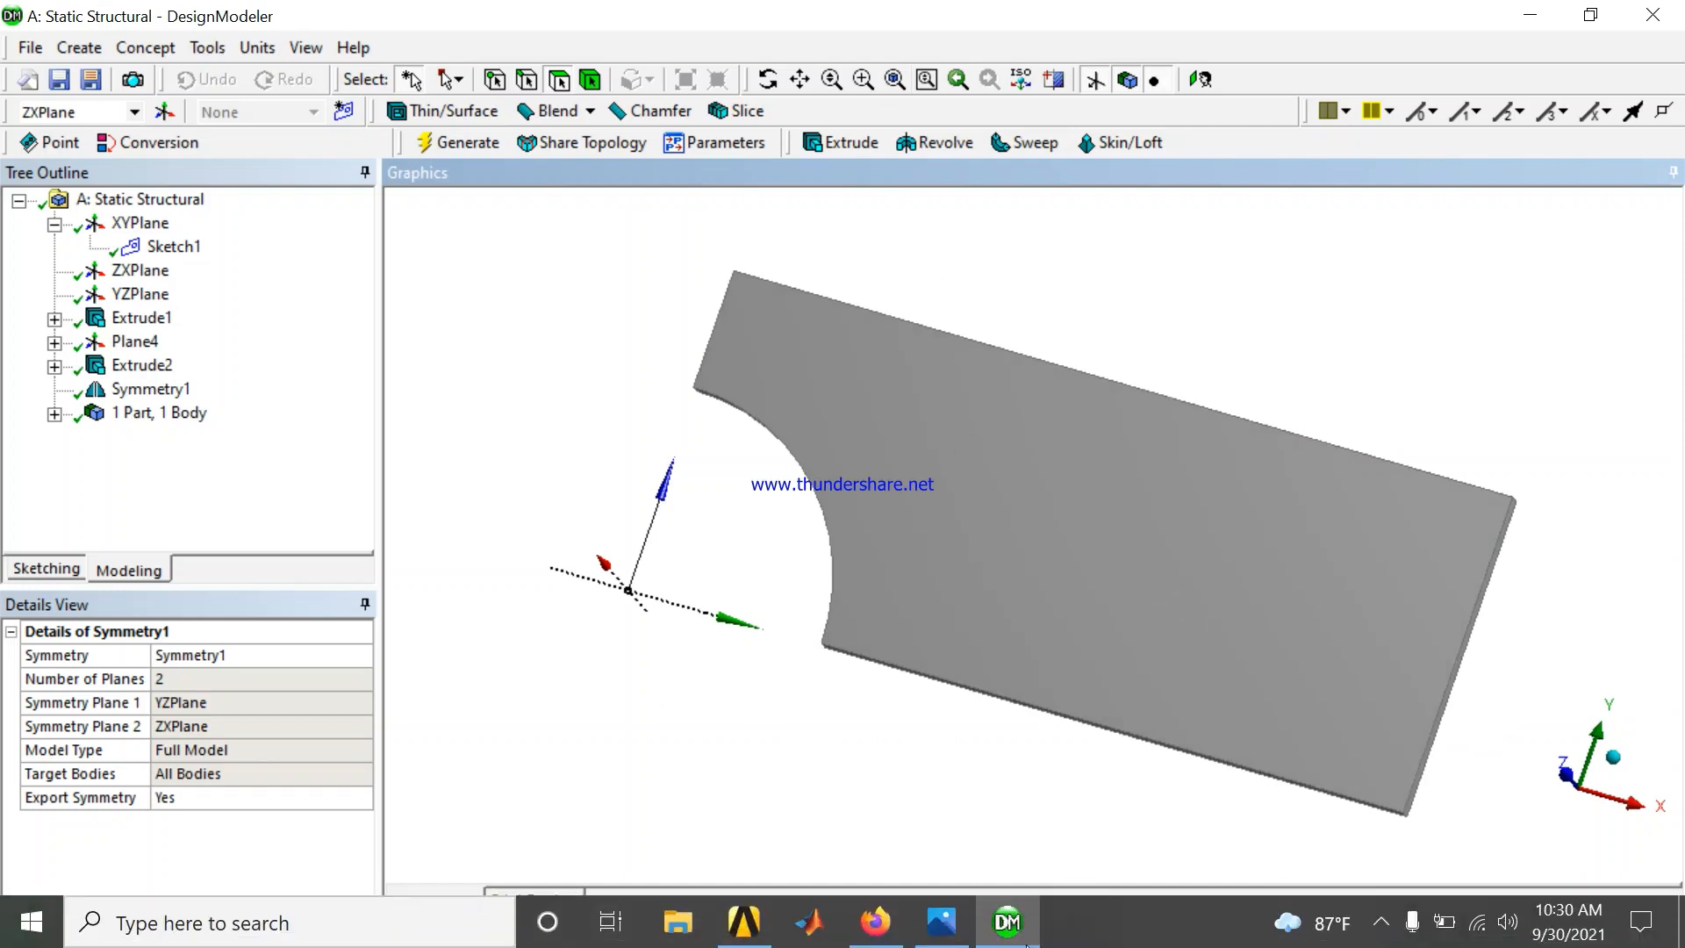
click(728, 941)
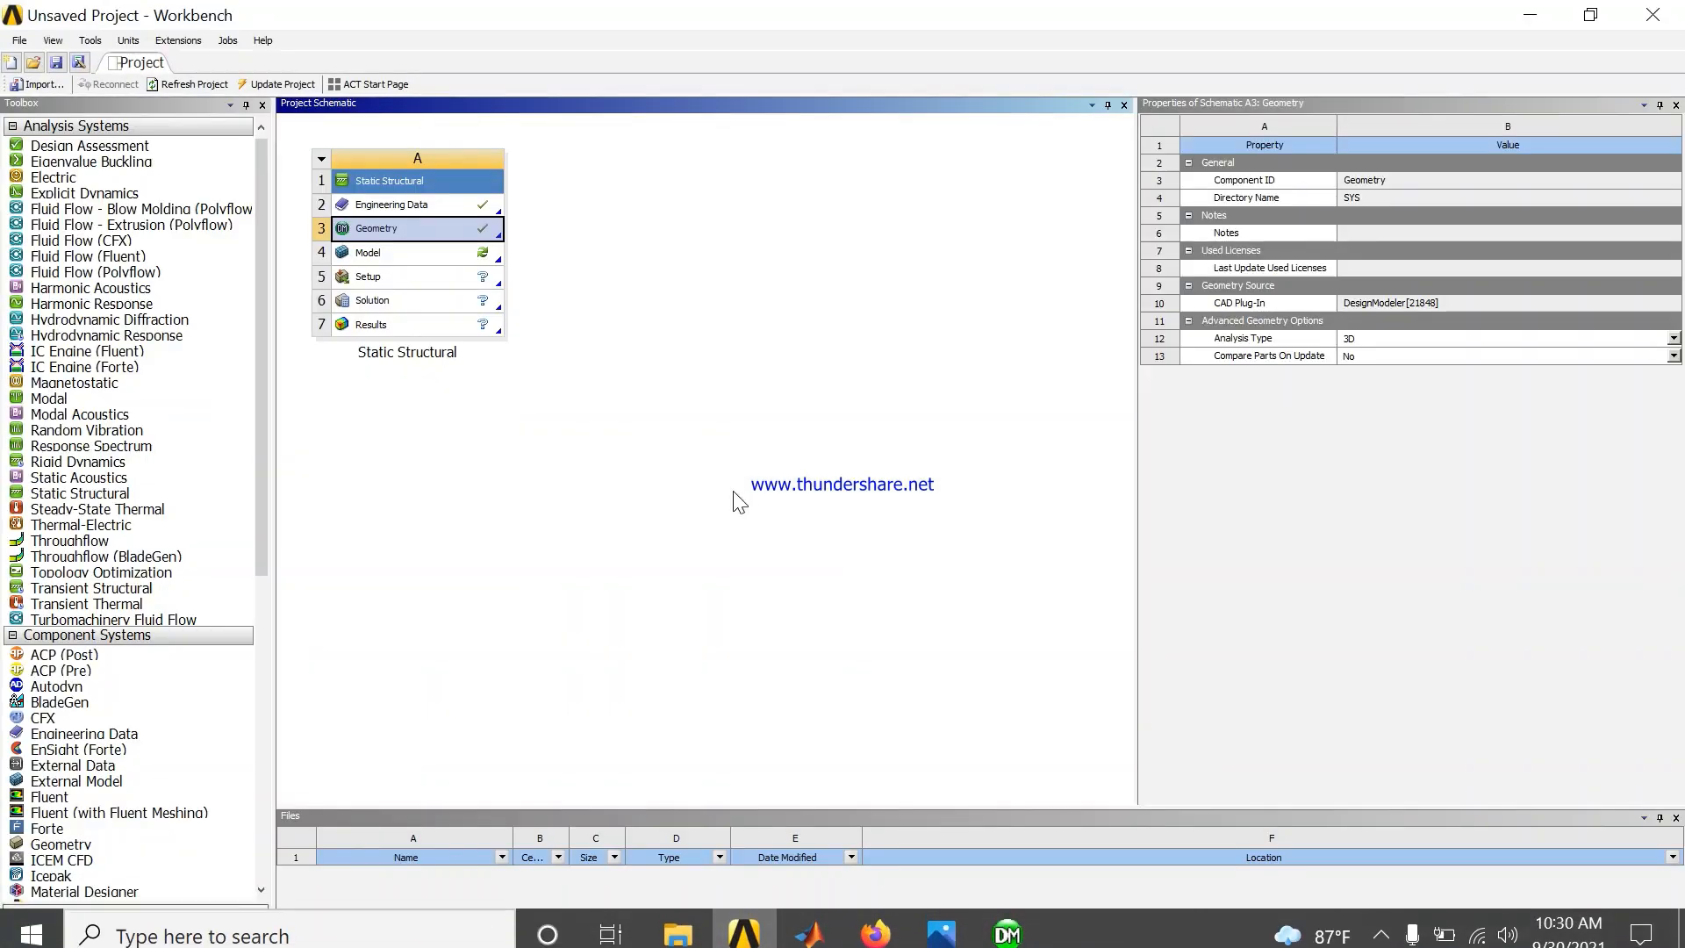
- Open the Static Structural model for editing in Mechanical and set the unit system to Metric (mm, kg, N, s, mV, mA)
click(406, 252)
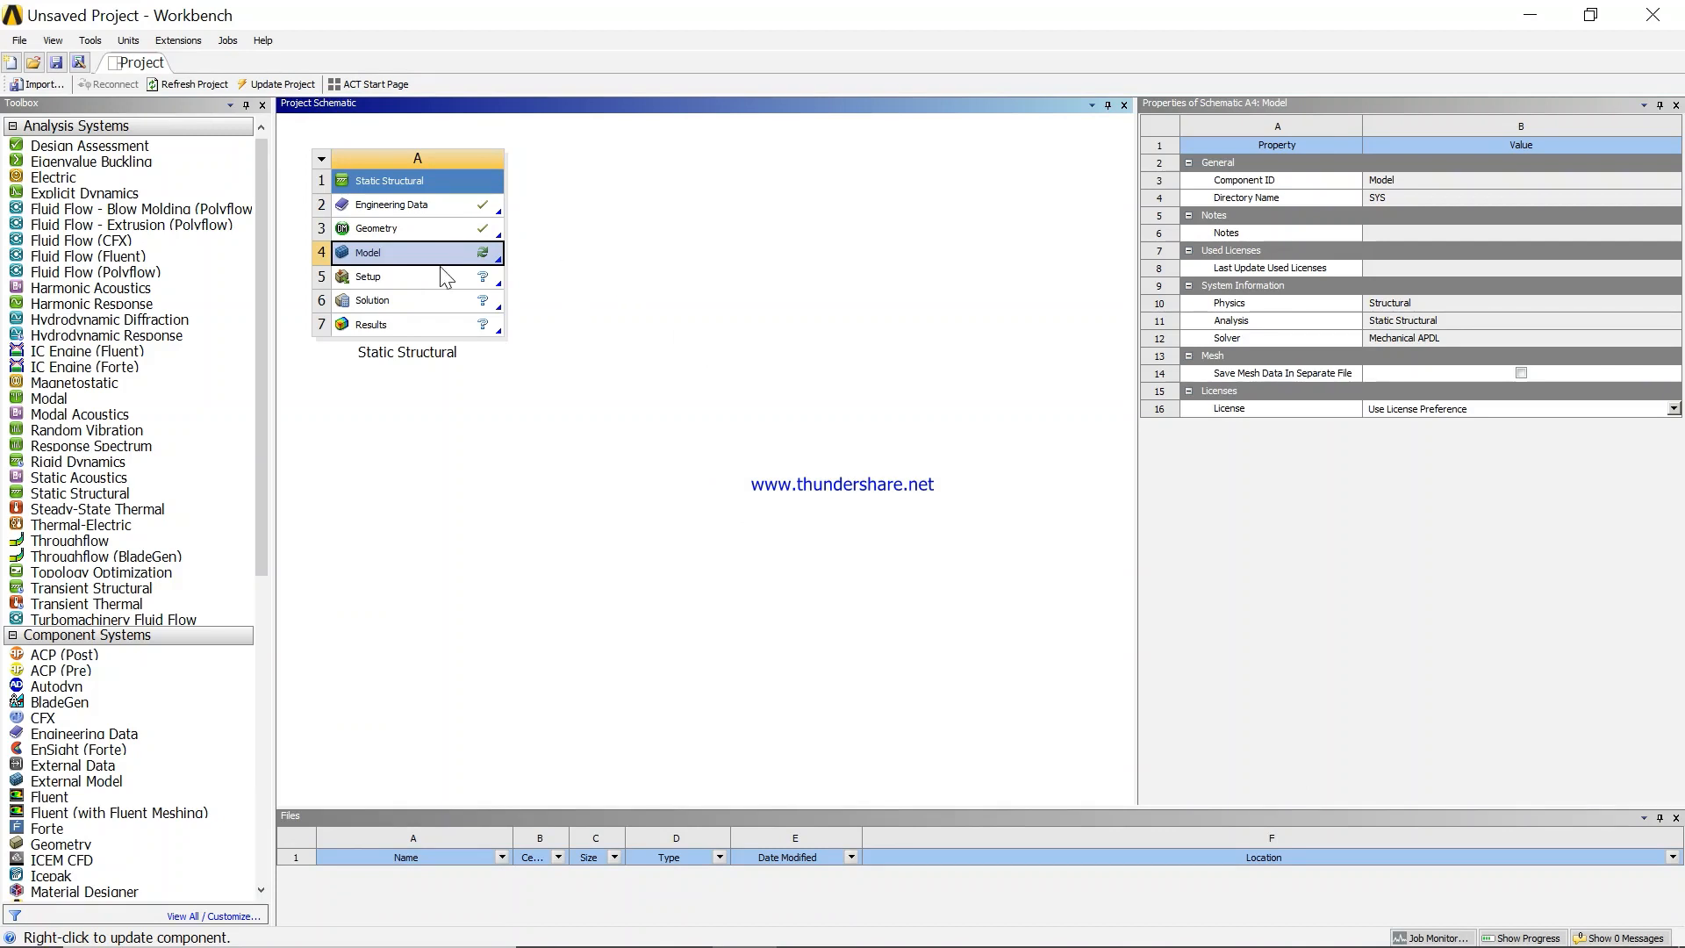
right_click(461, 256)
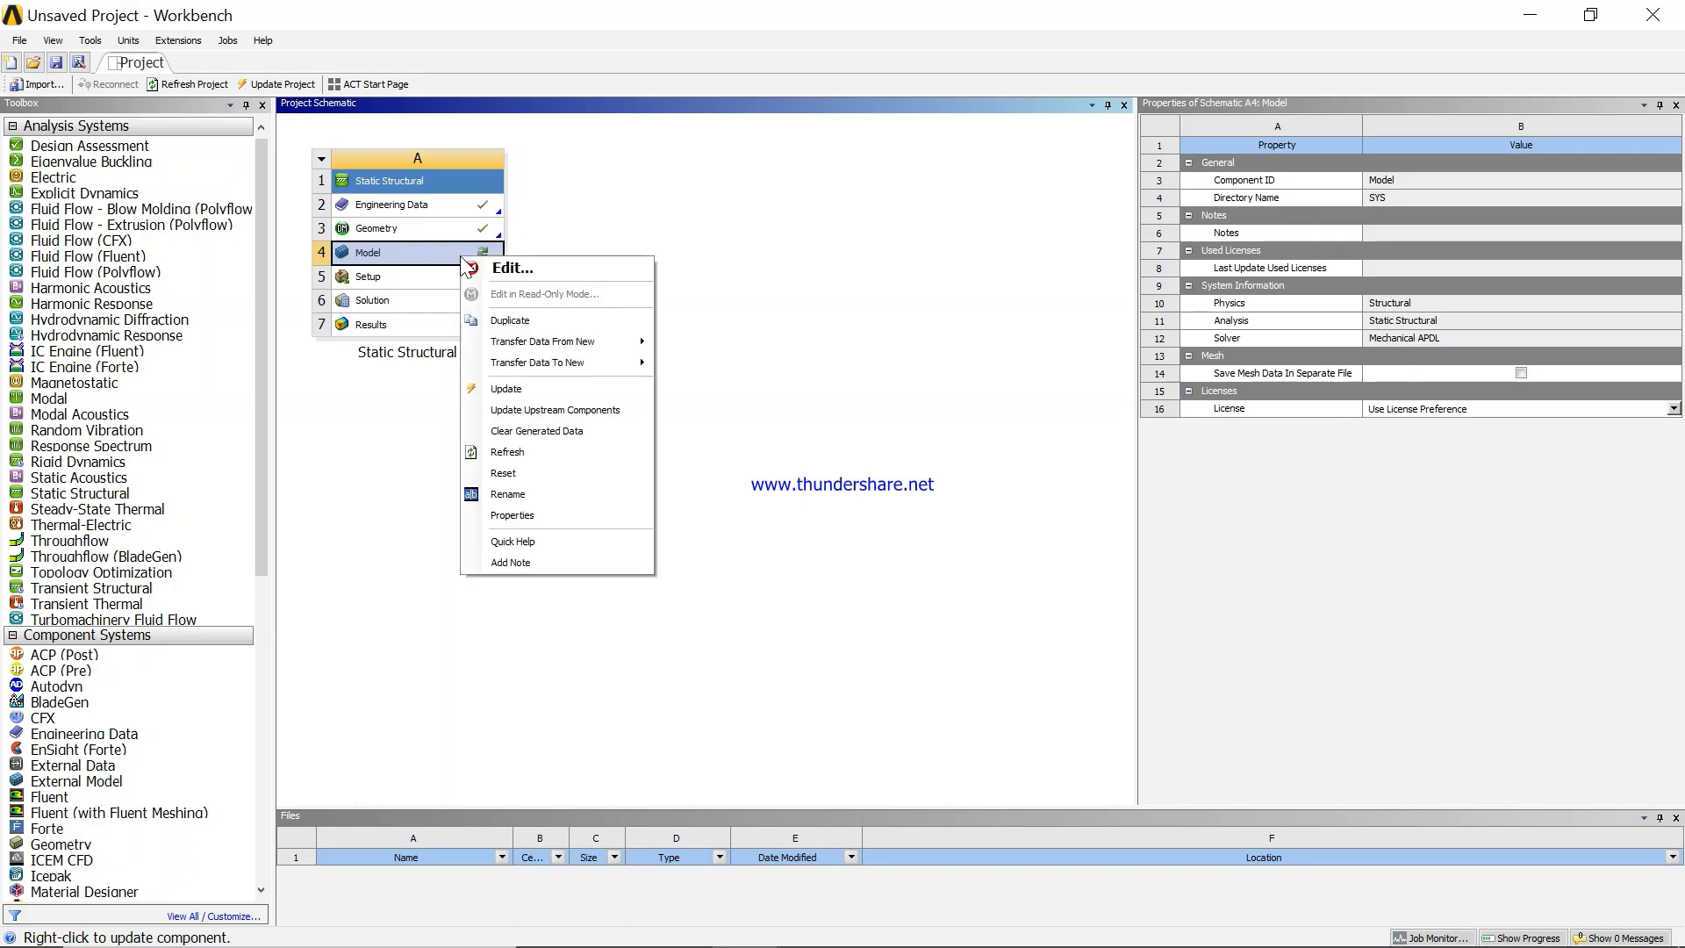
click(512, 269)
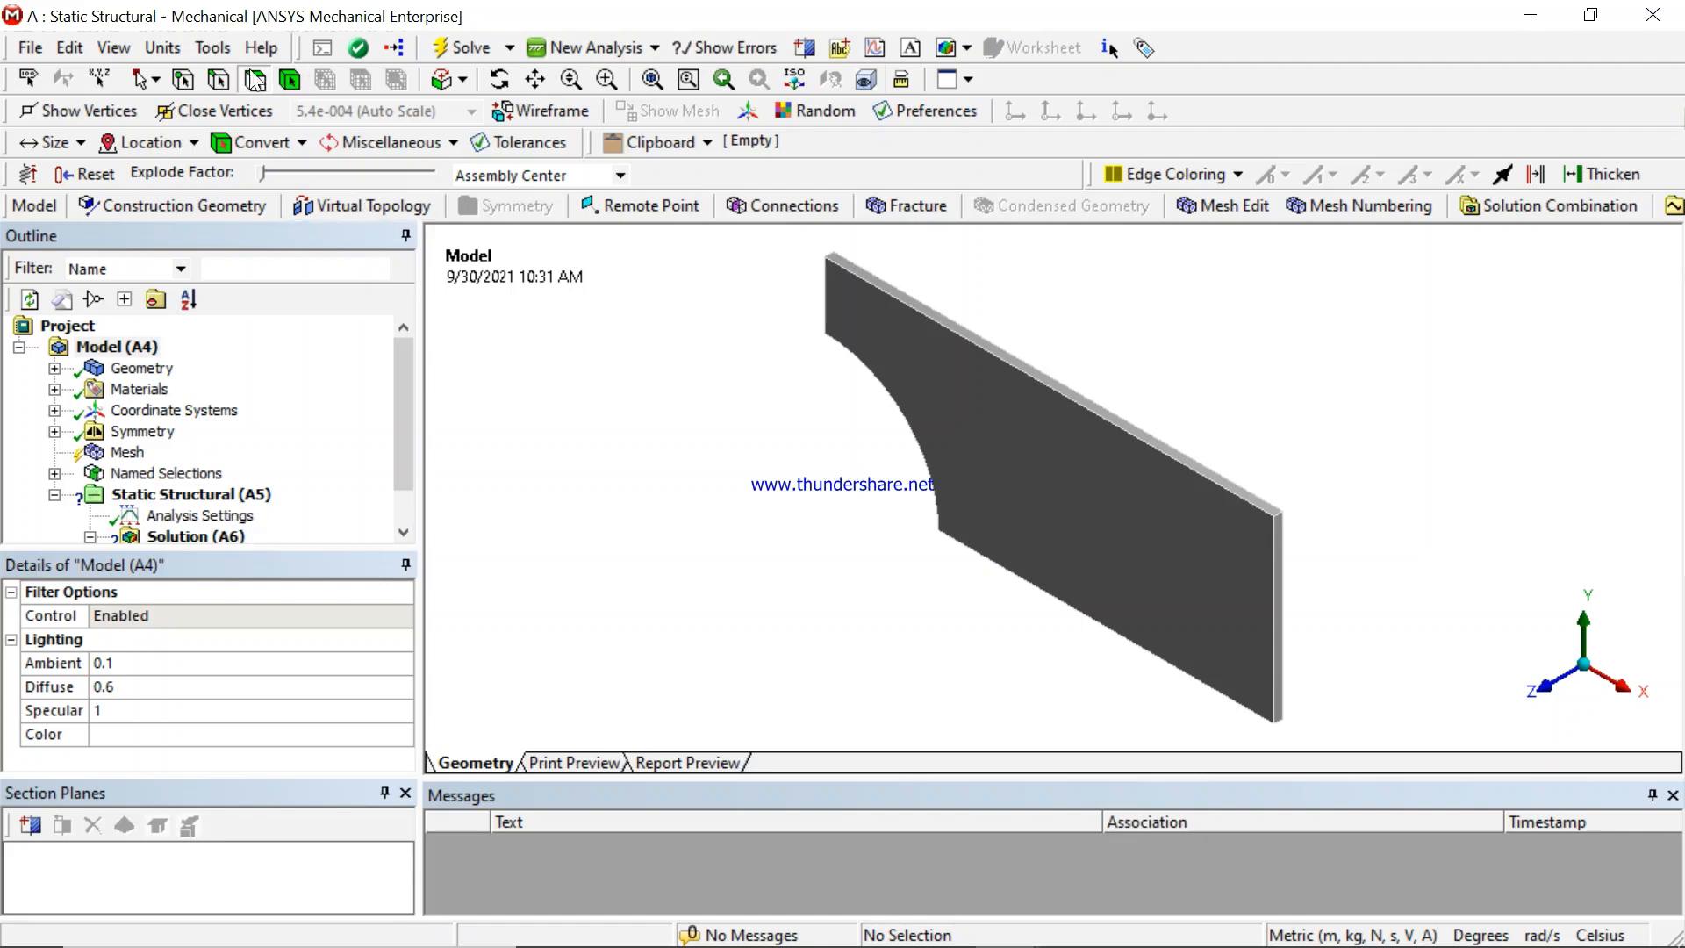
click(163, 49)
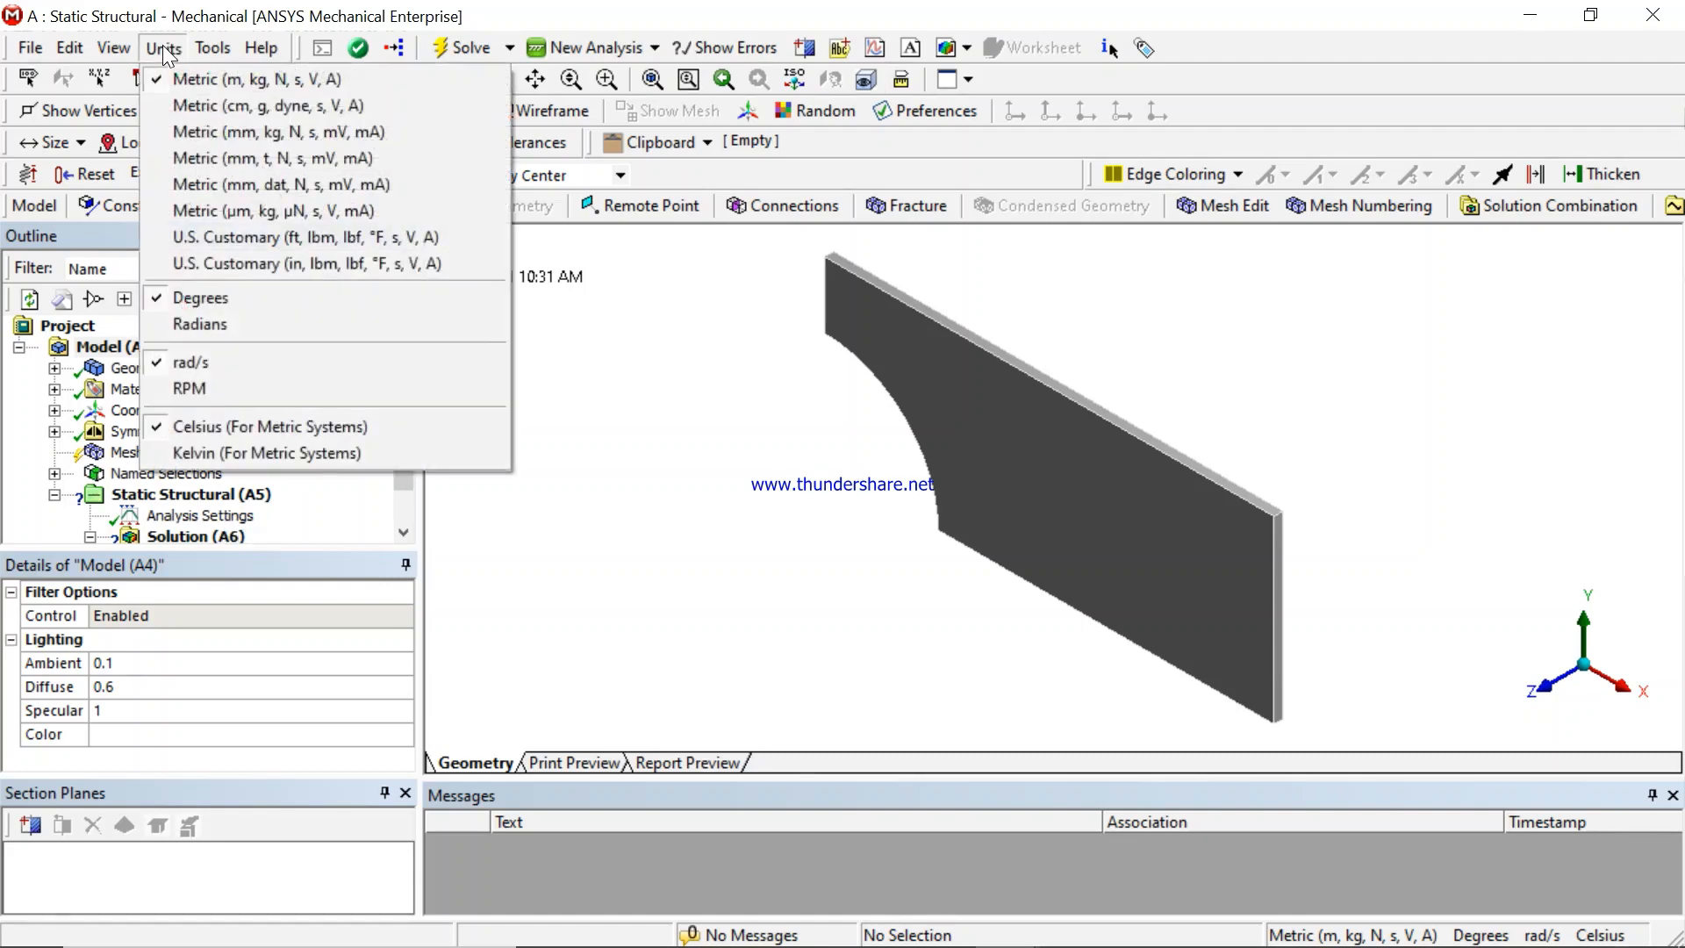
click(244, 134)
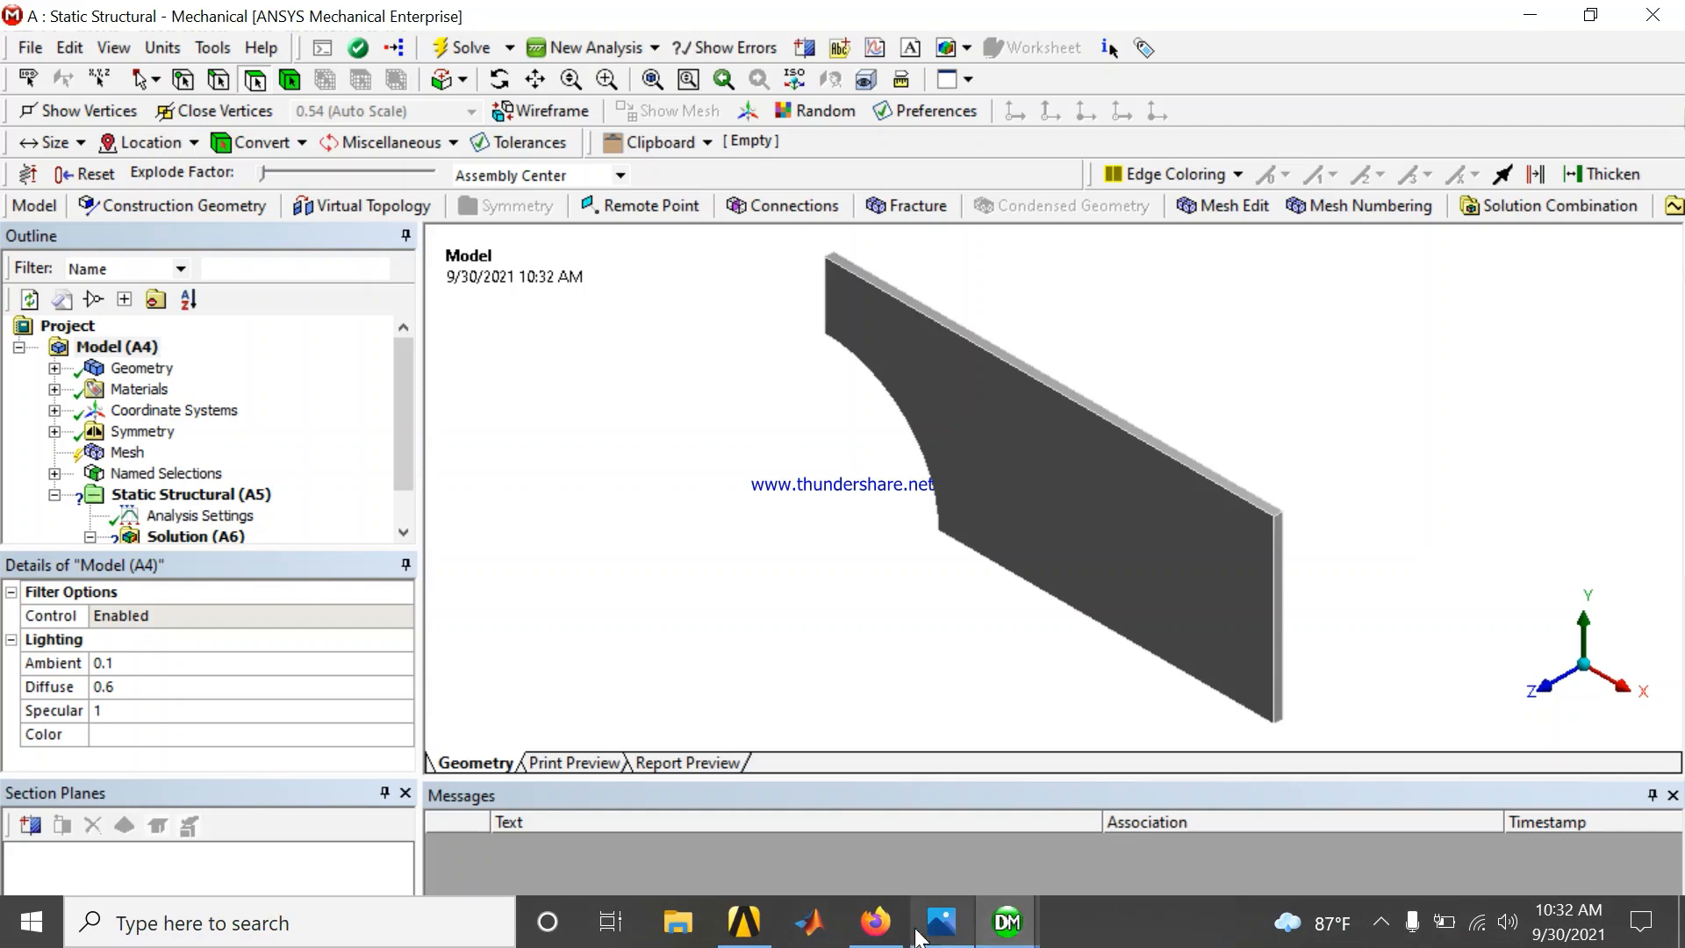
- Check the plate's material in the problem statement image in Photos and review the solid body's material assignment in Mechanical
click(943, 930)
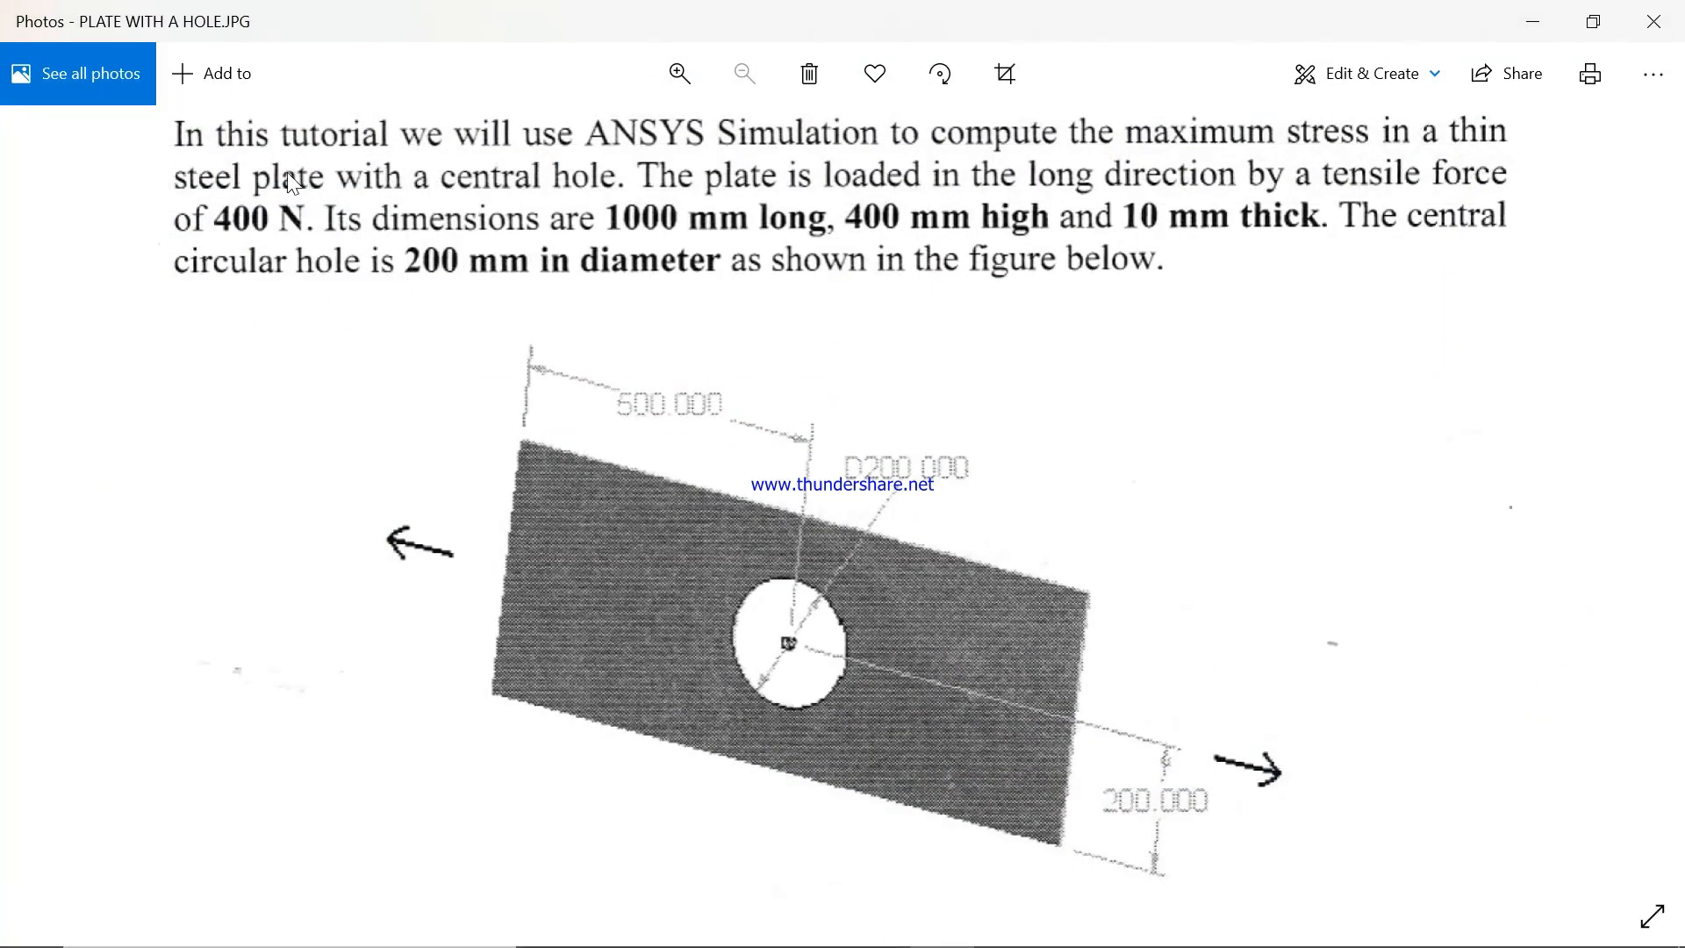
mouse_move(1143, 923)
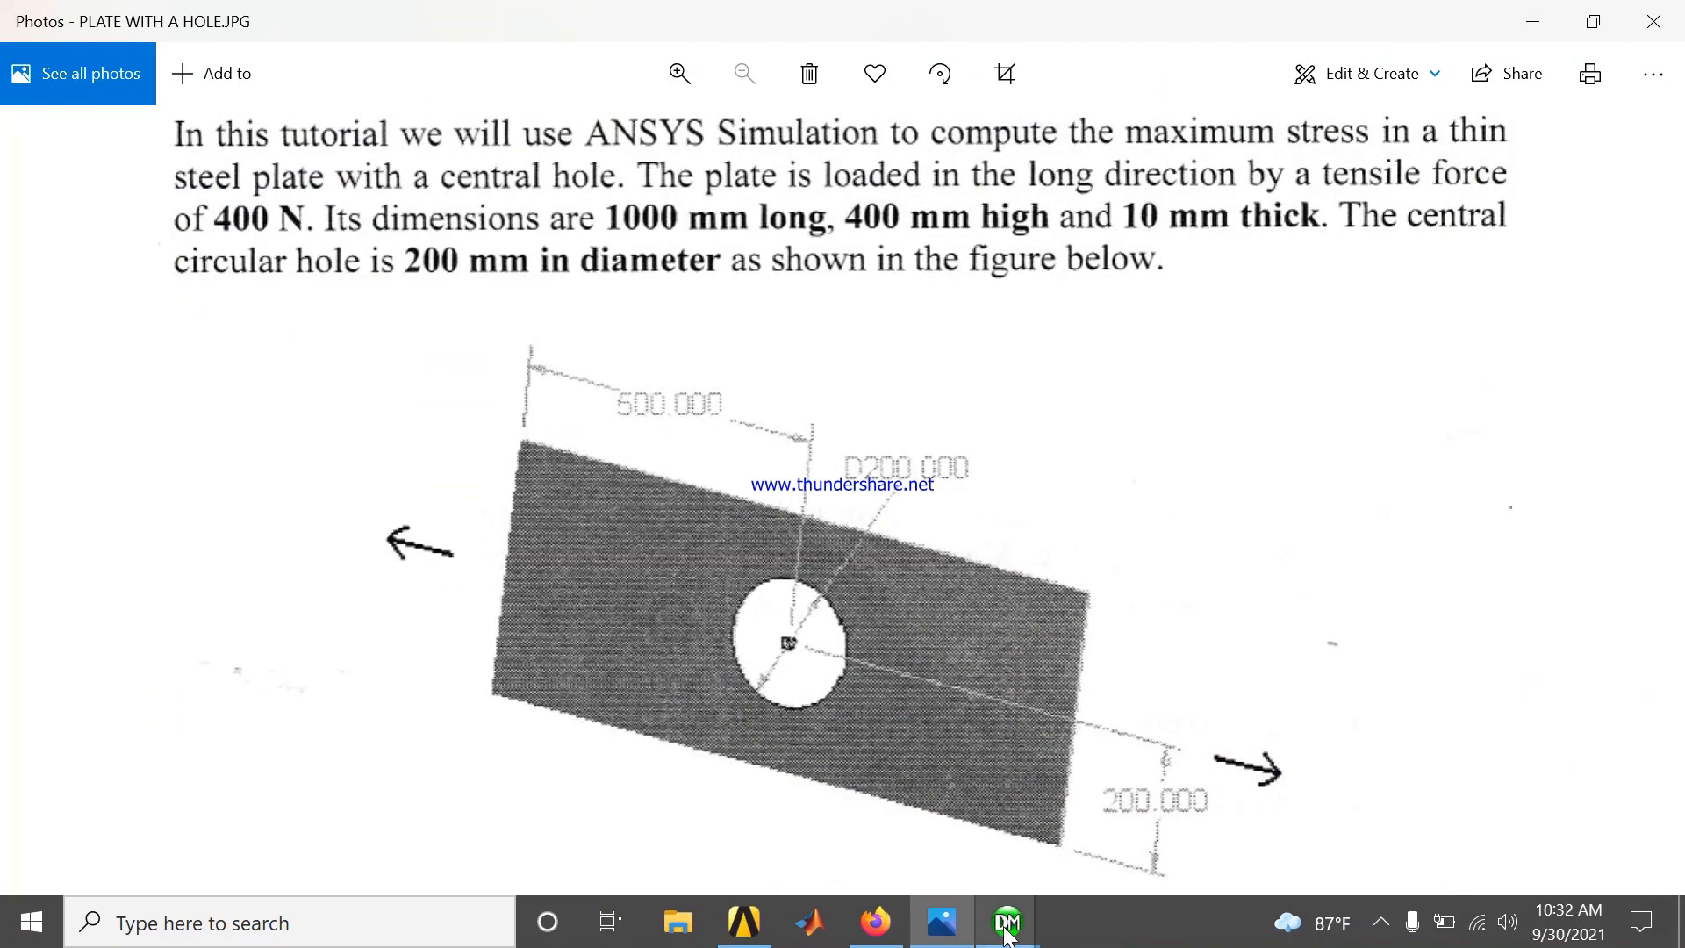
mouse_move(1008, 922)
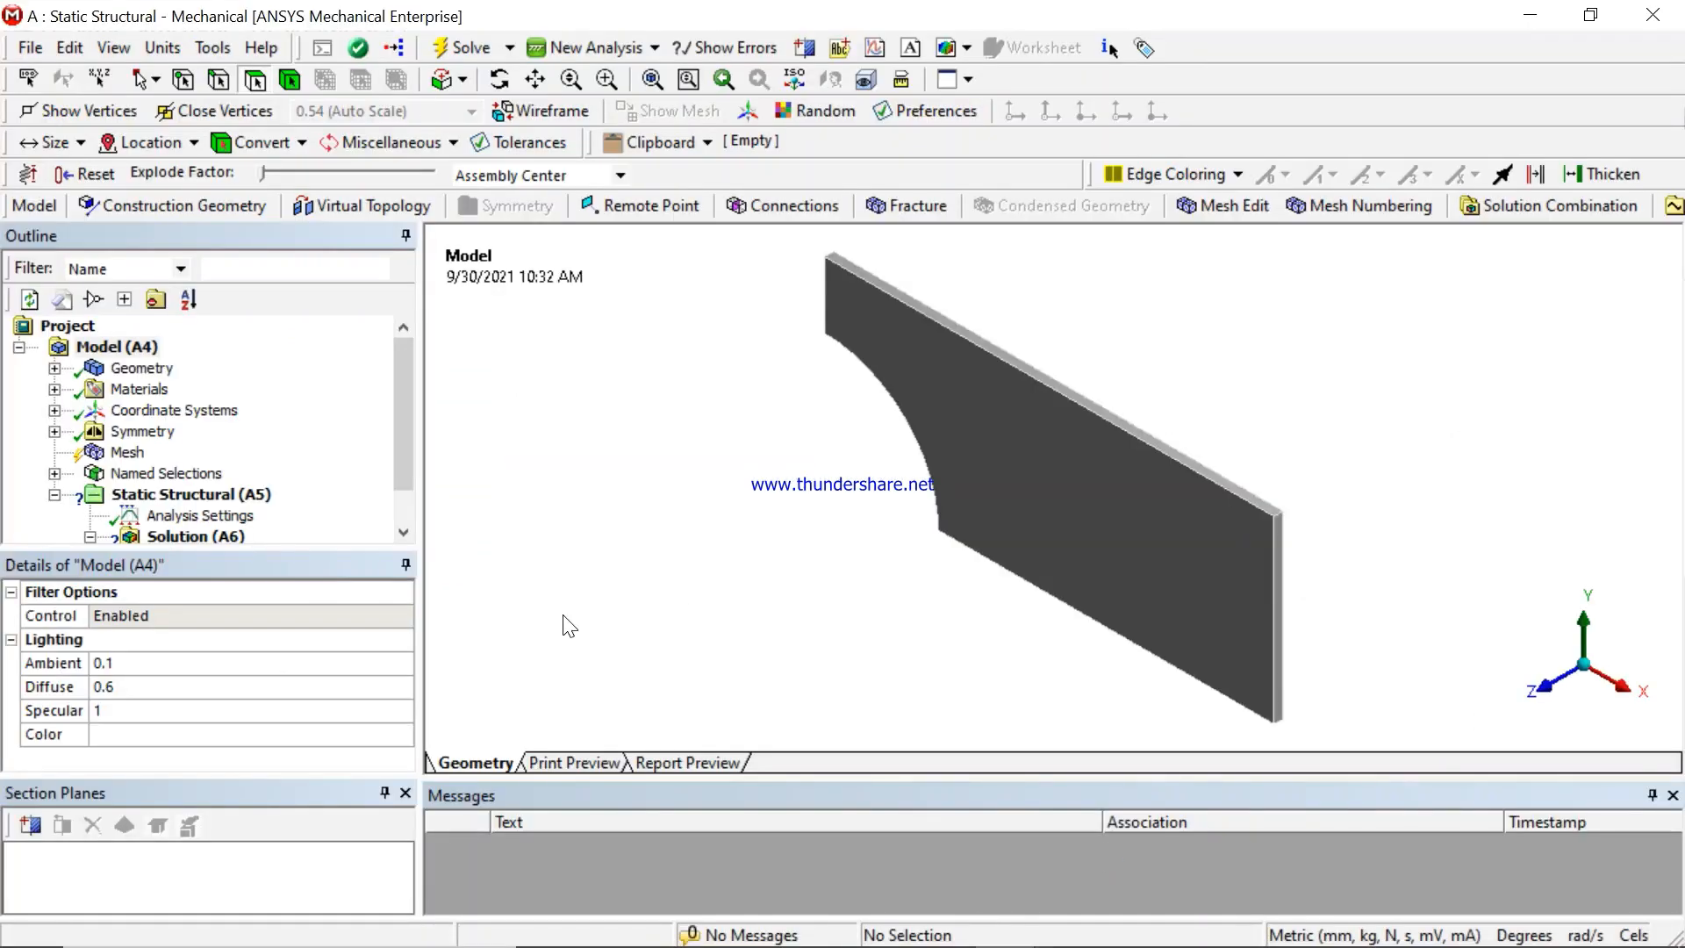
click(55, 368)
click(157, 390)
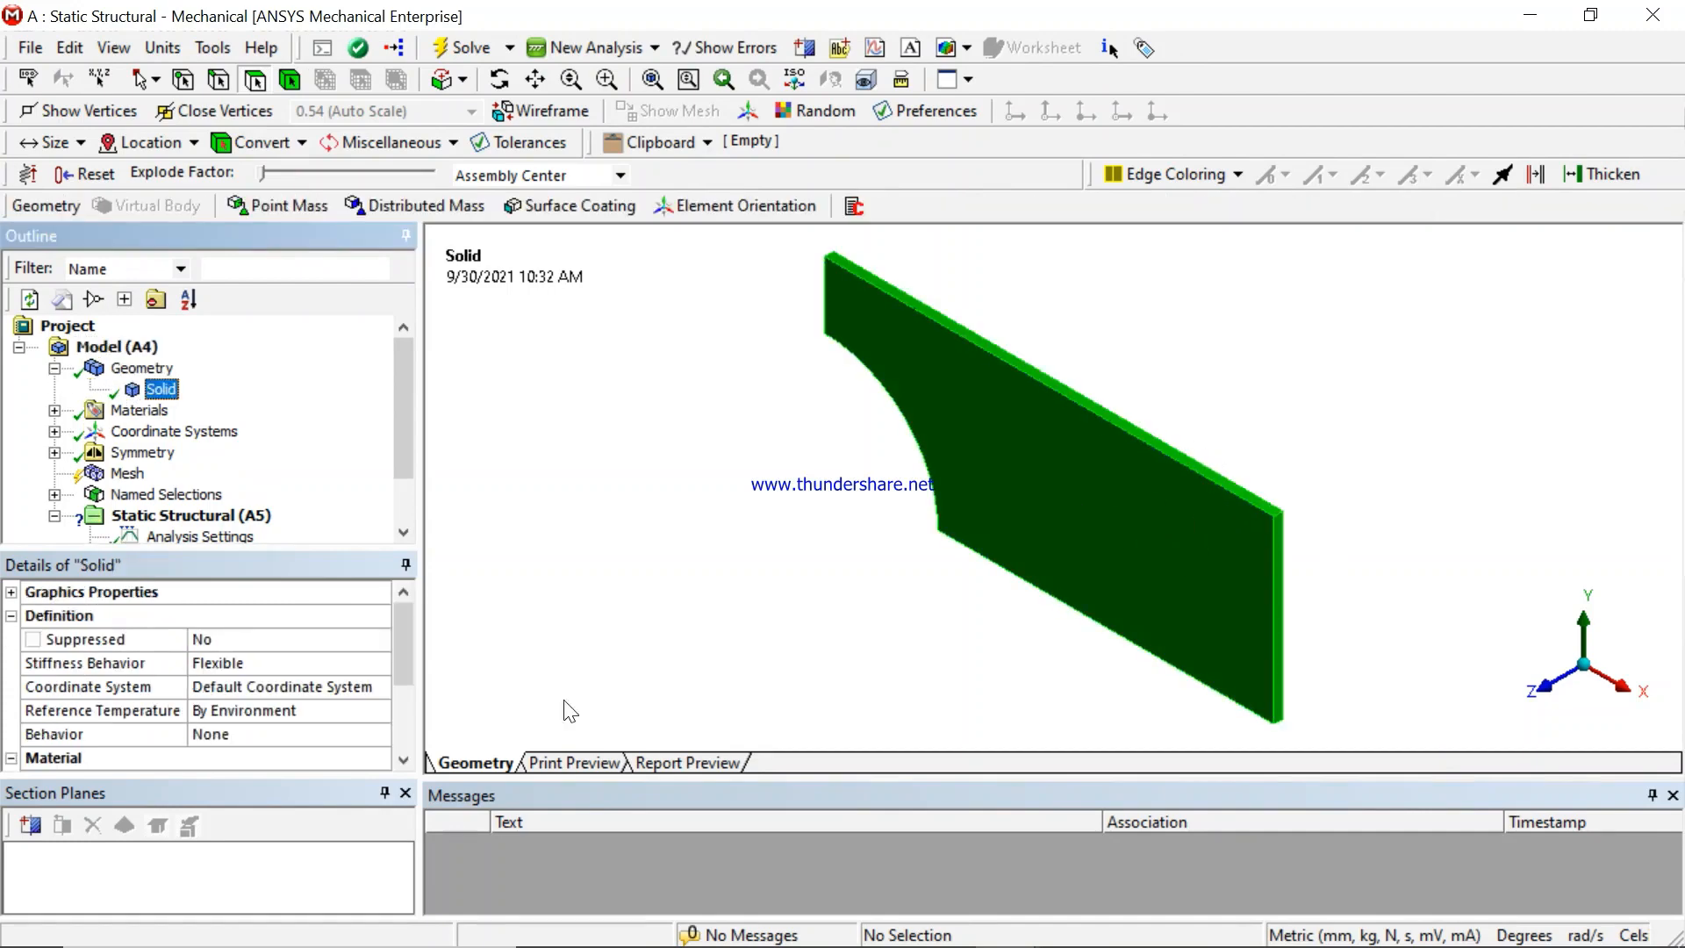
click(403, 760)
click(404, 760)
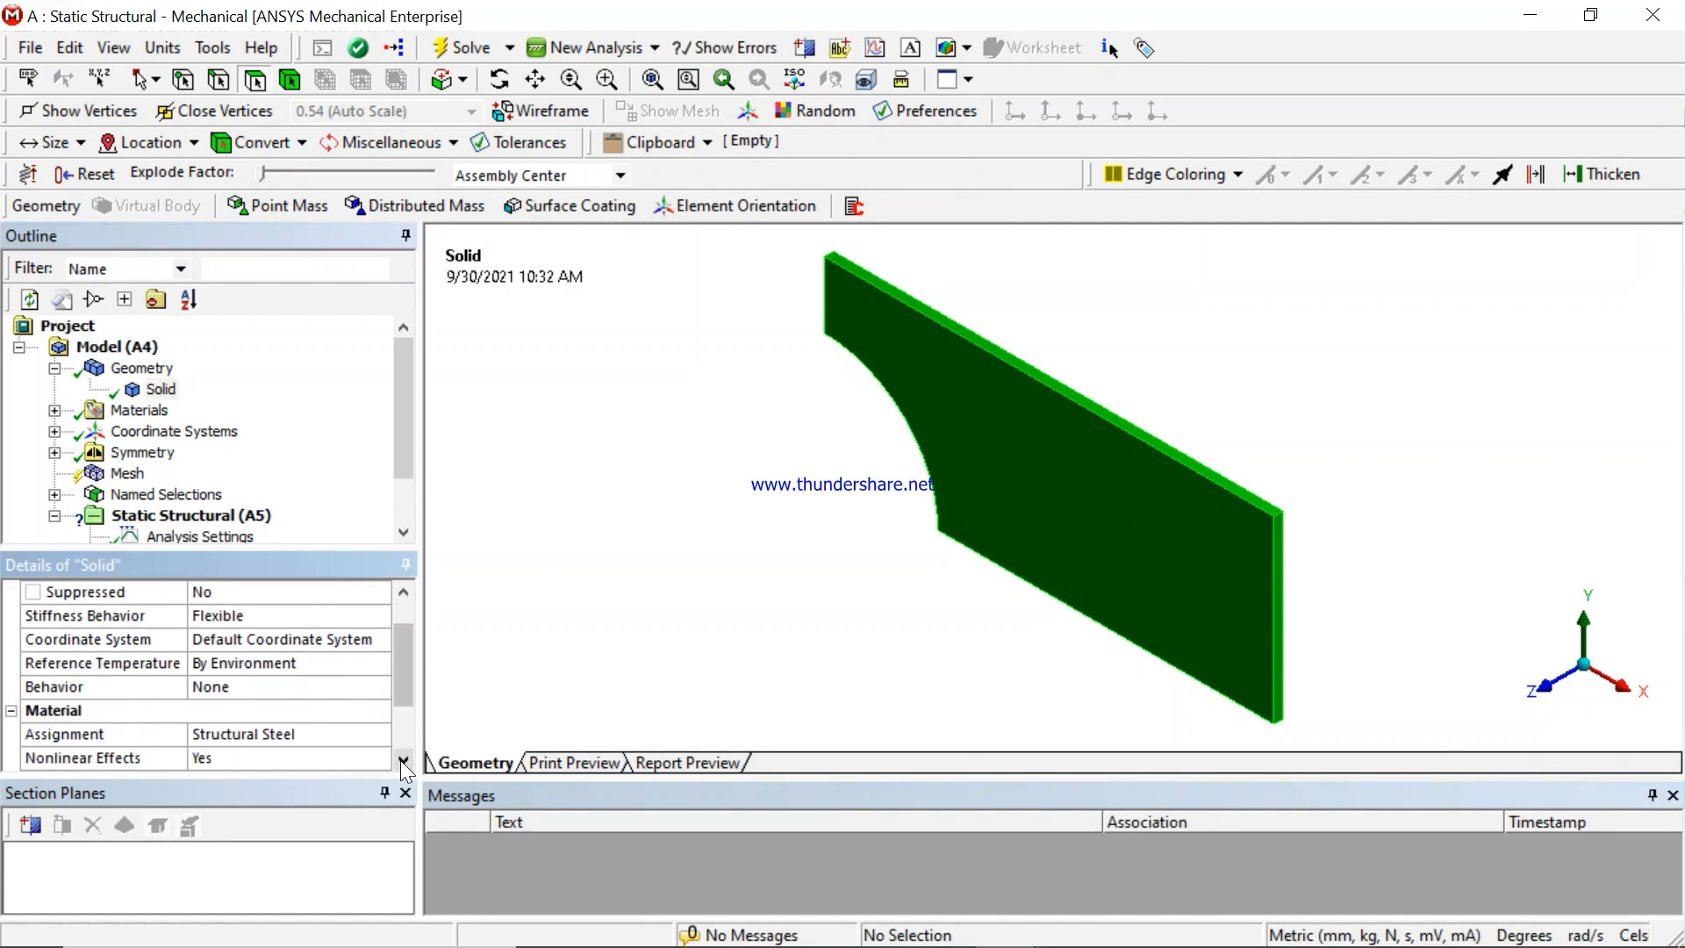
click(403, 760)
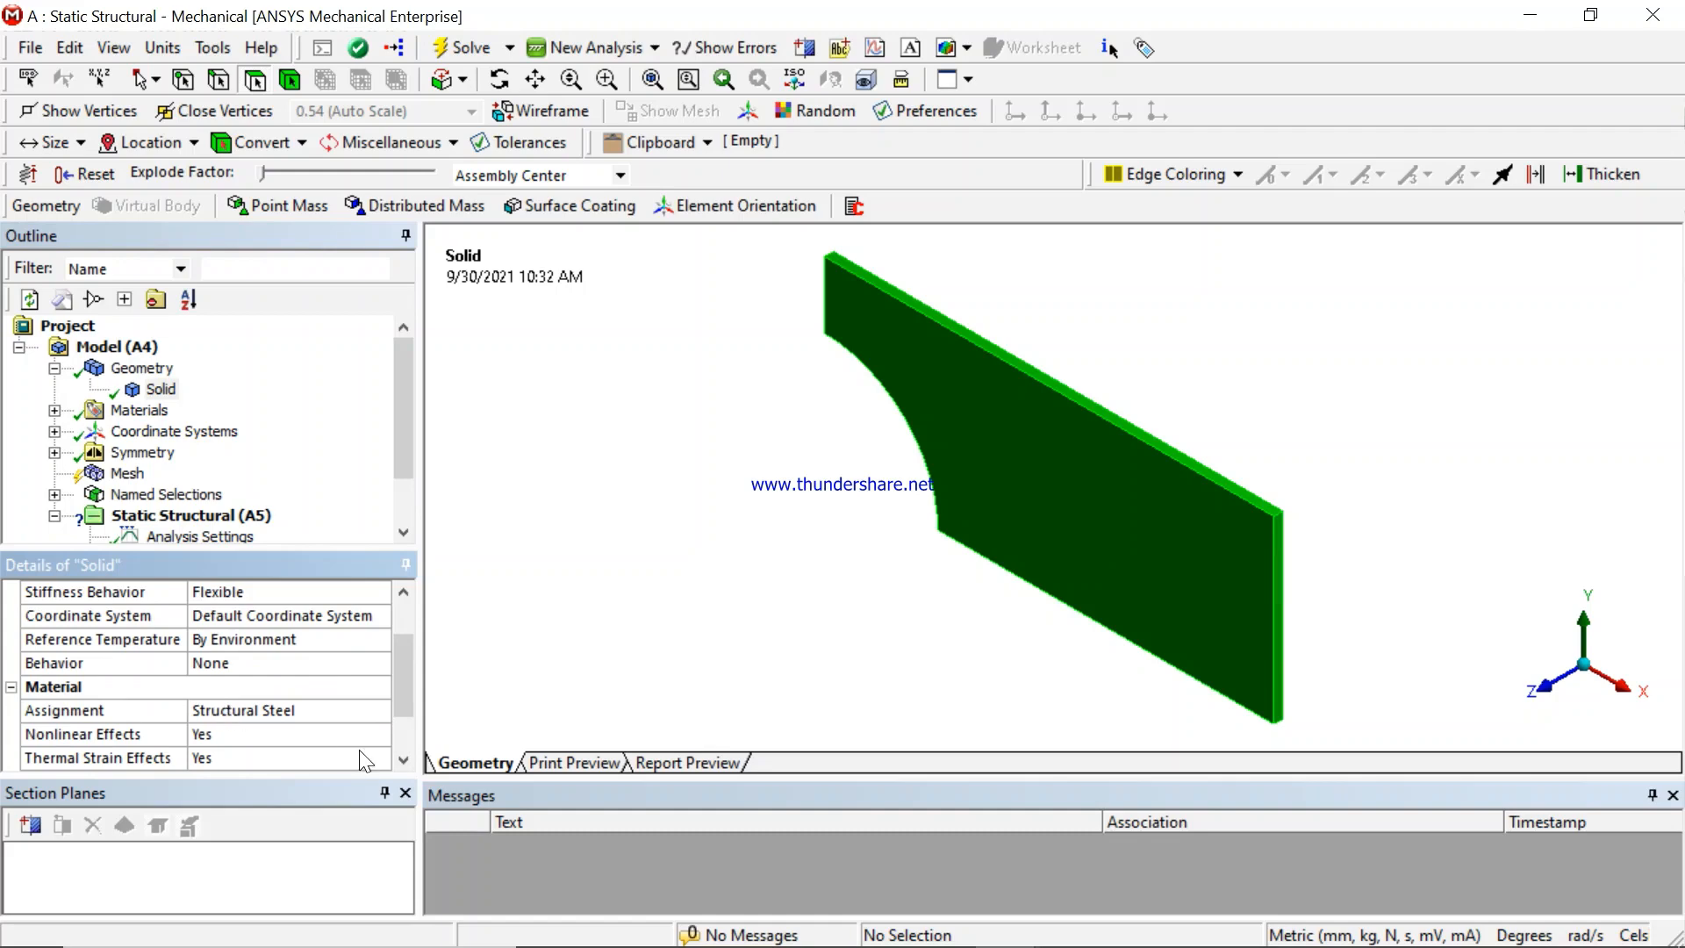
click(287, 716)
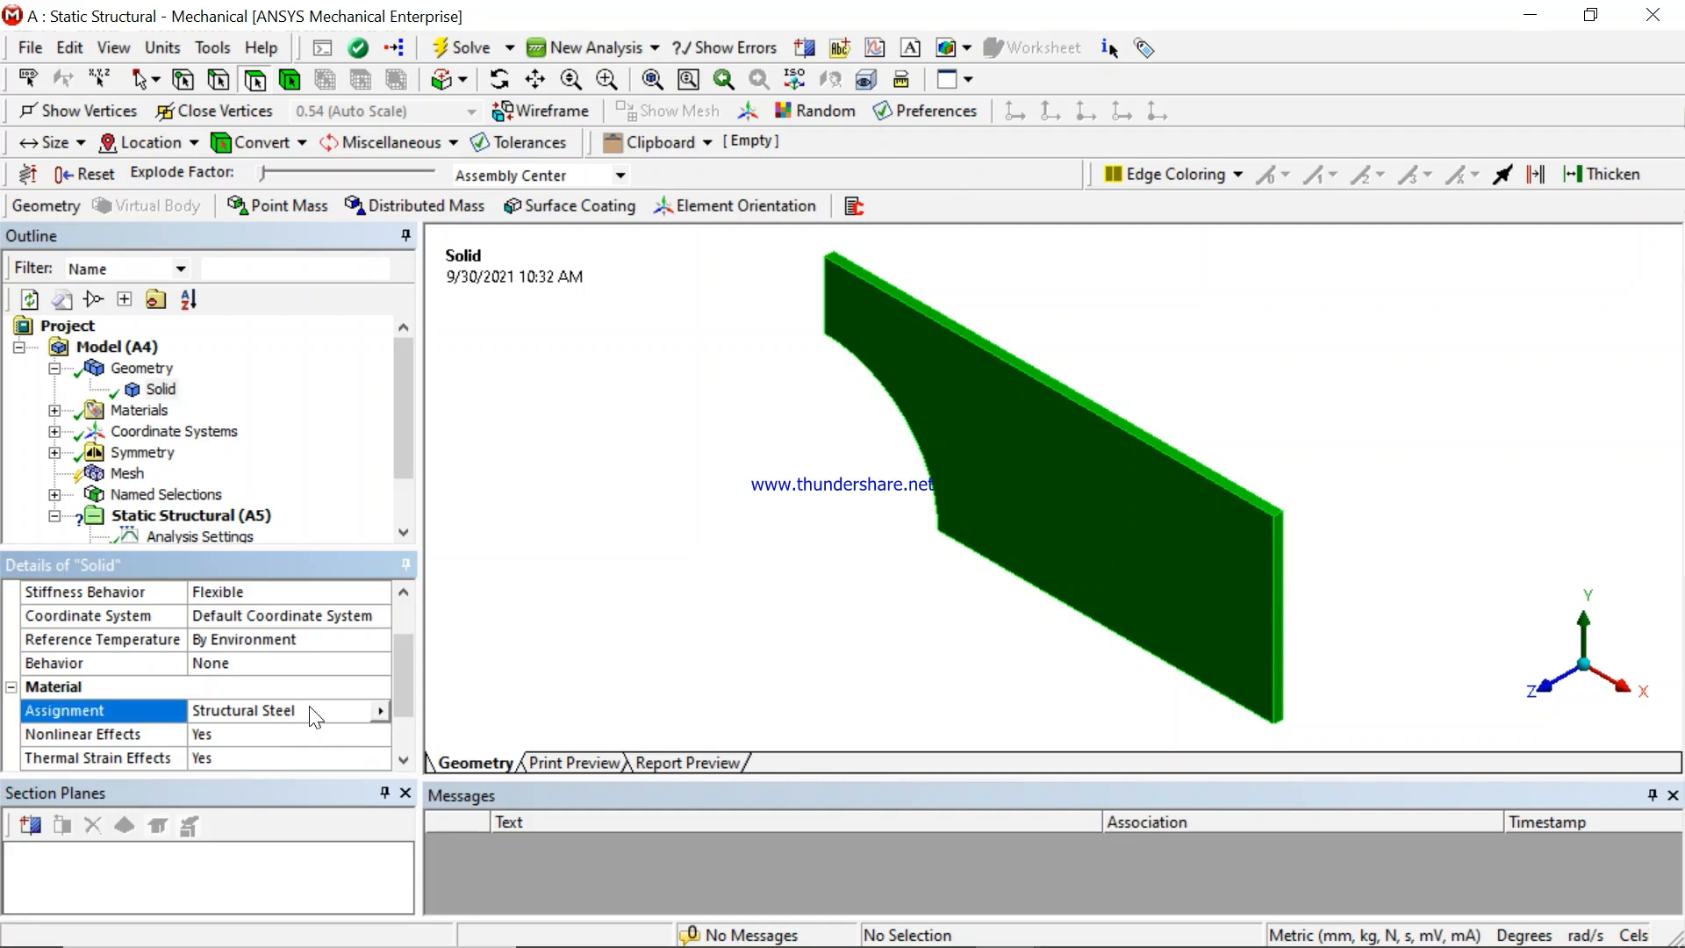
click(380, 711)
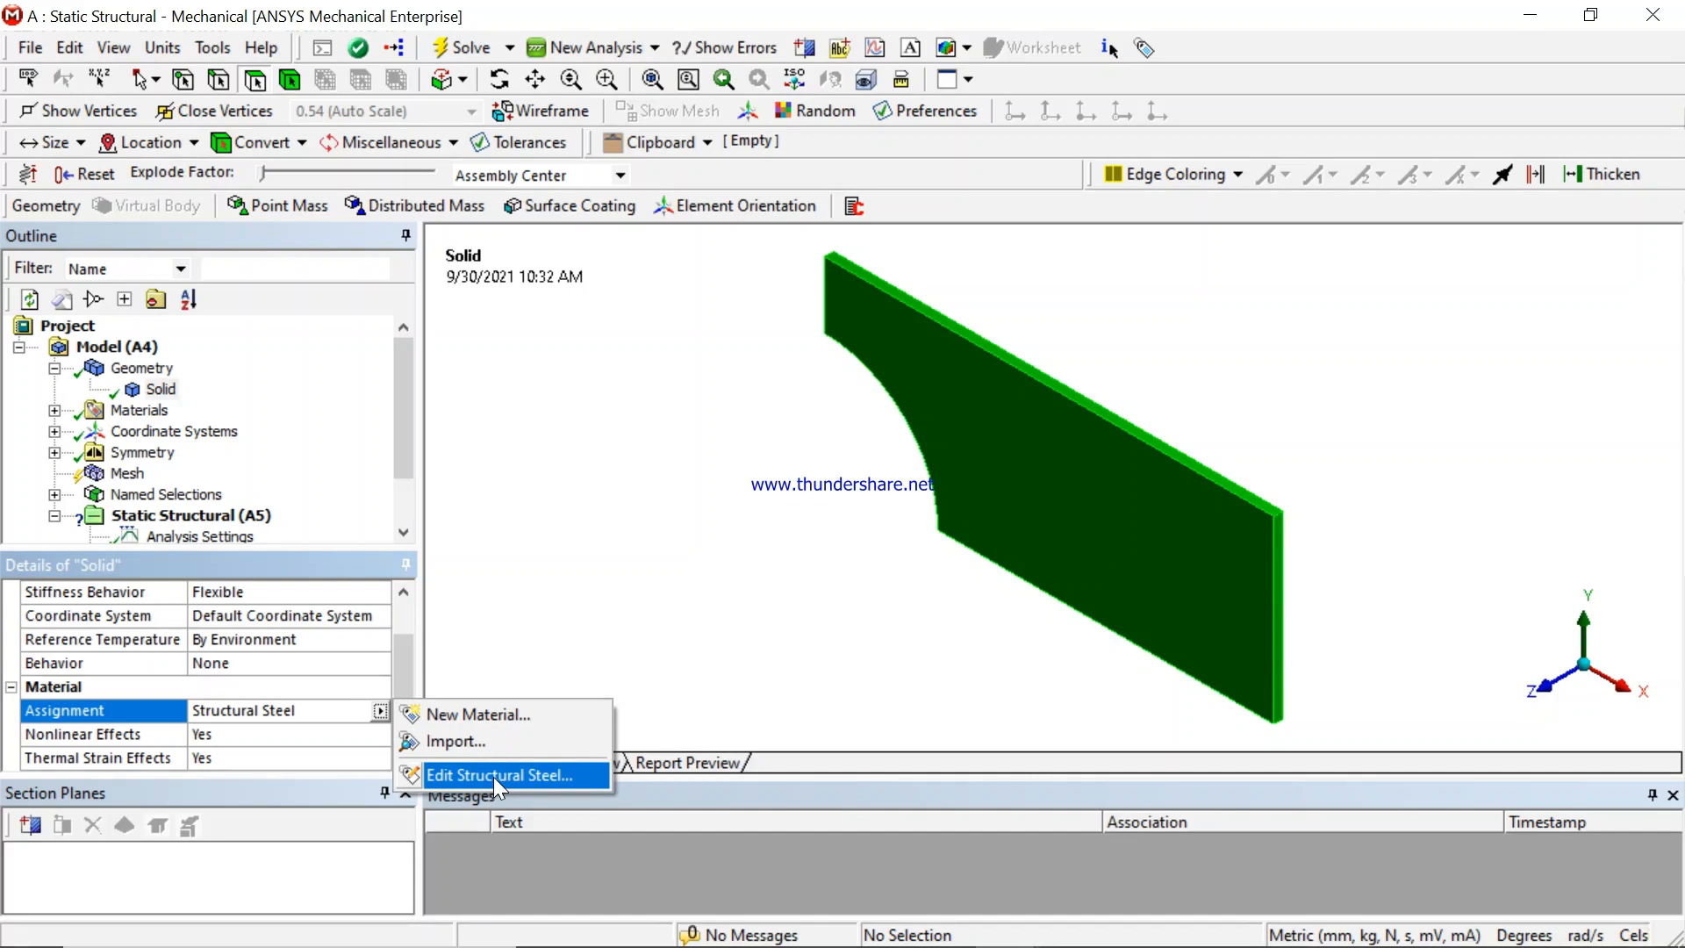
click(272, 707)
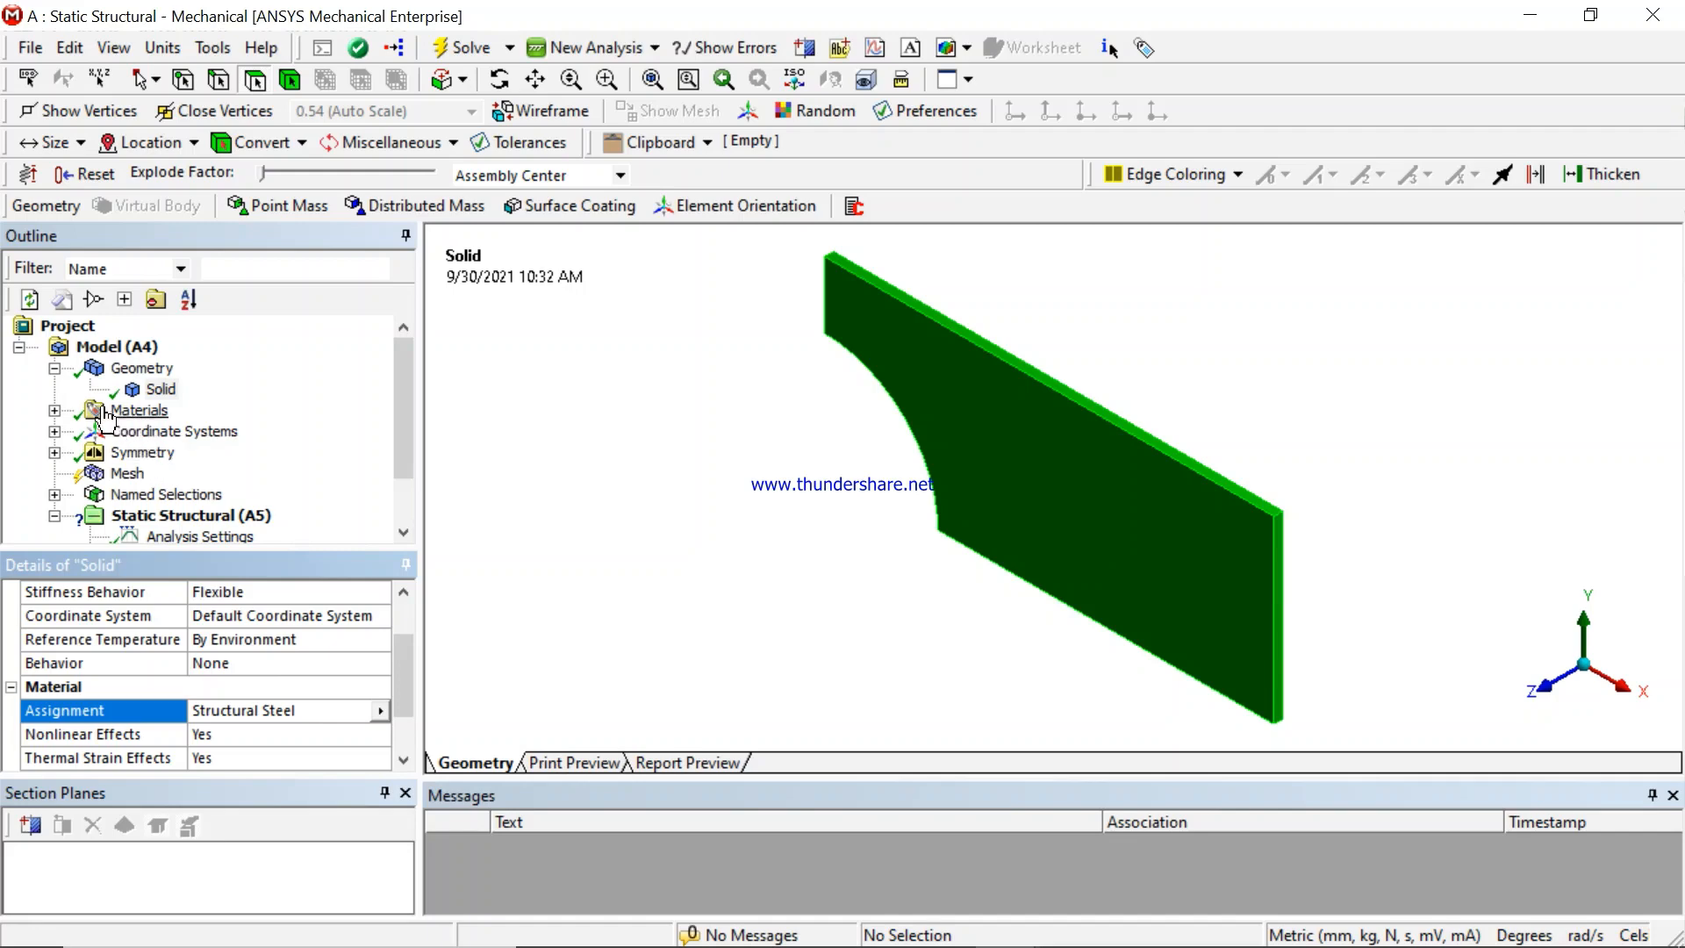
- Review the properties and available options of the Structural Steel material in the model's Materials branch
click(55, 369)
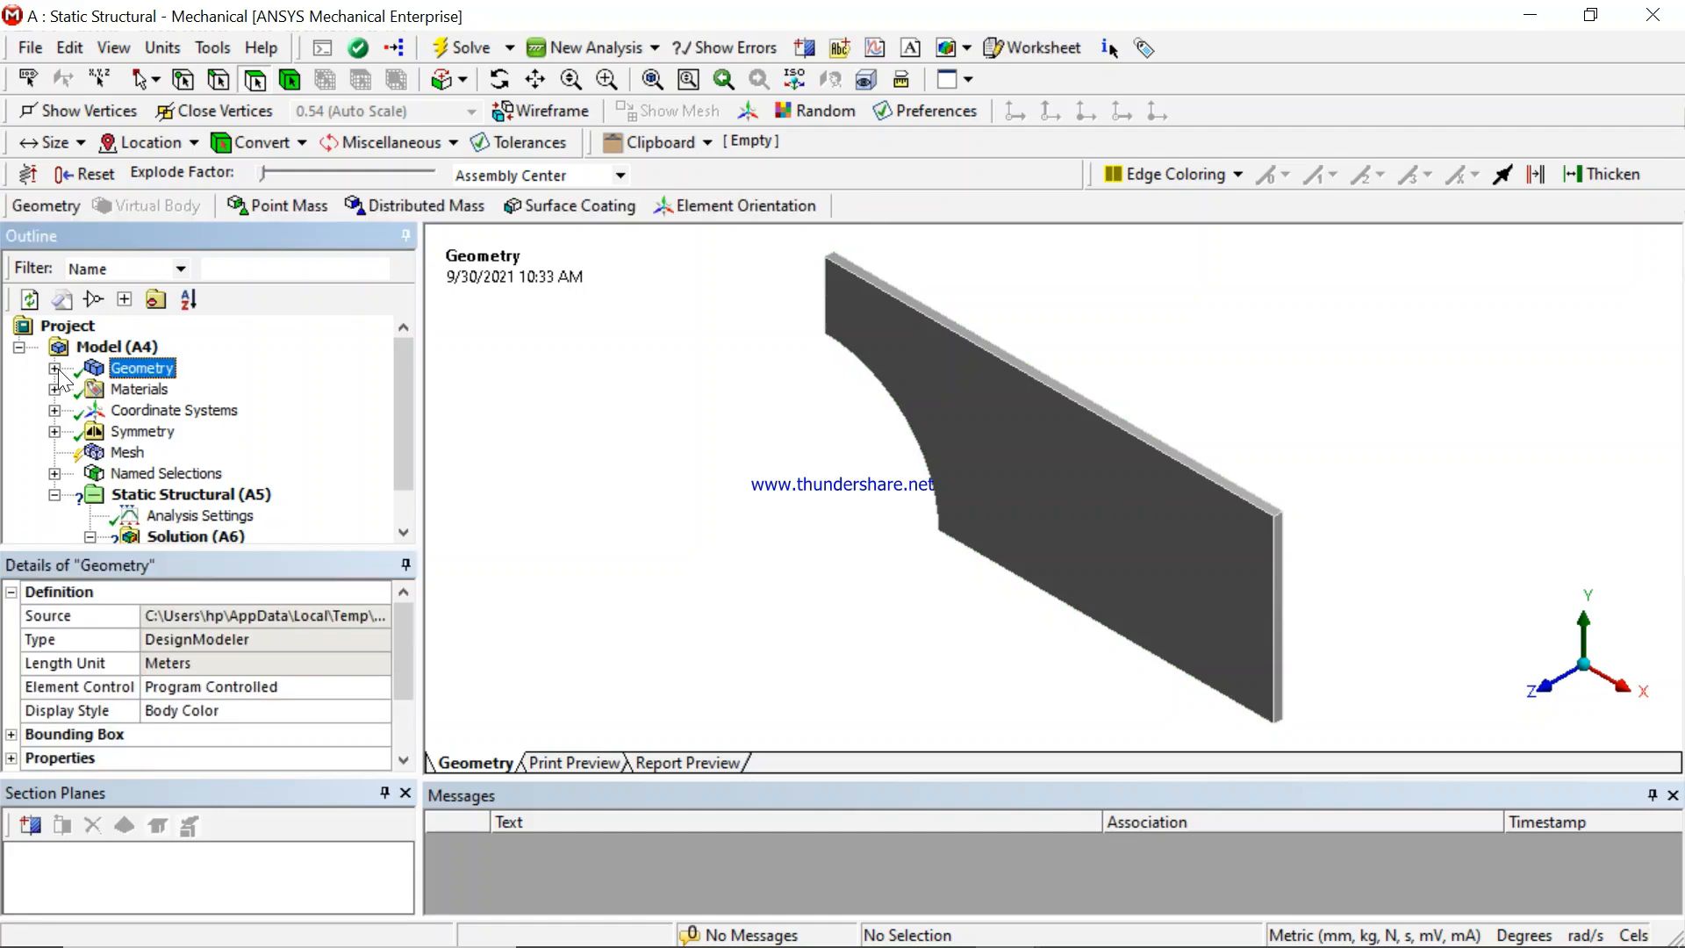
click(139, 391)
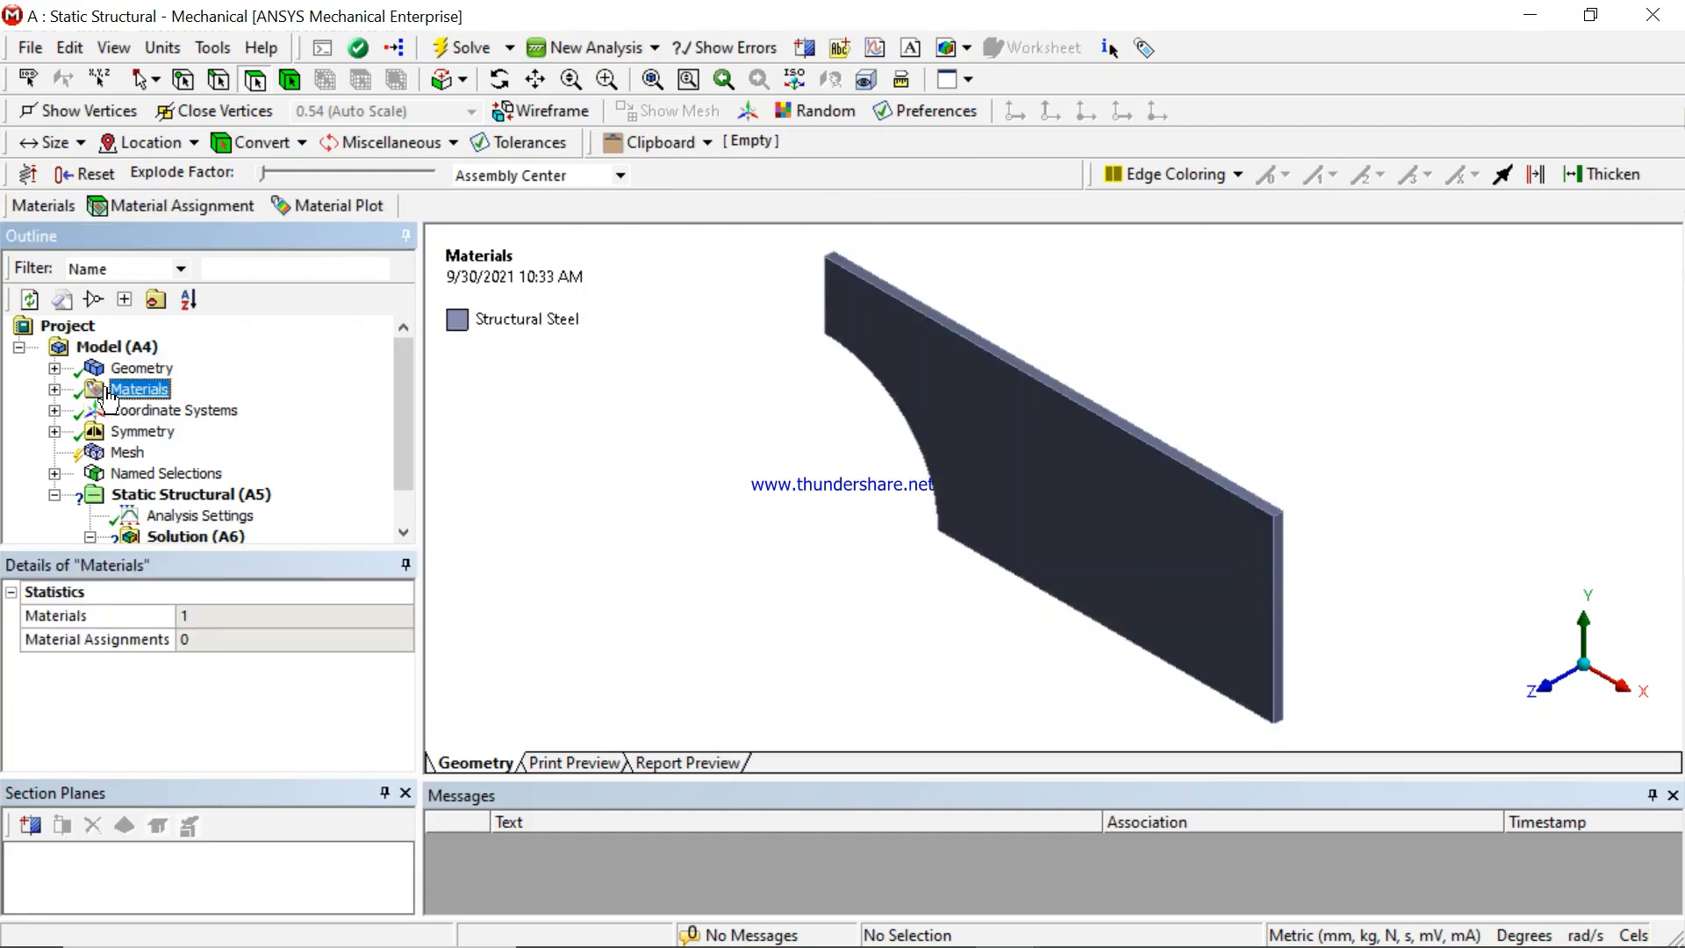
click(55, 390)
click(195, 410)
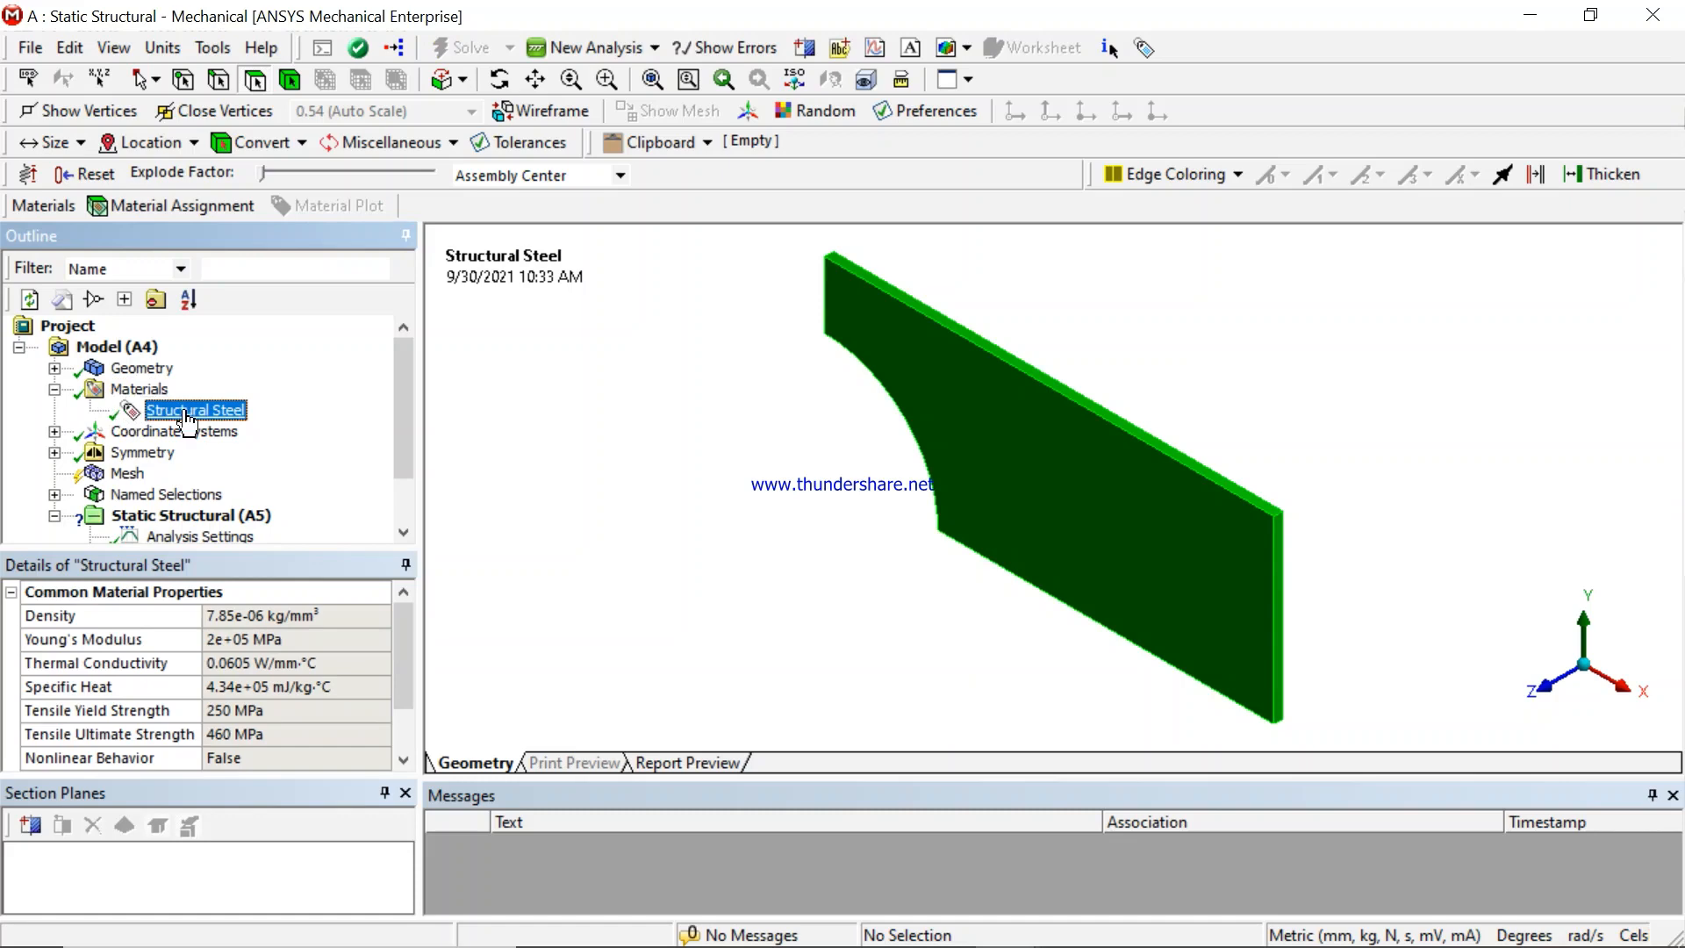
right_click(186, 412)
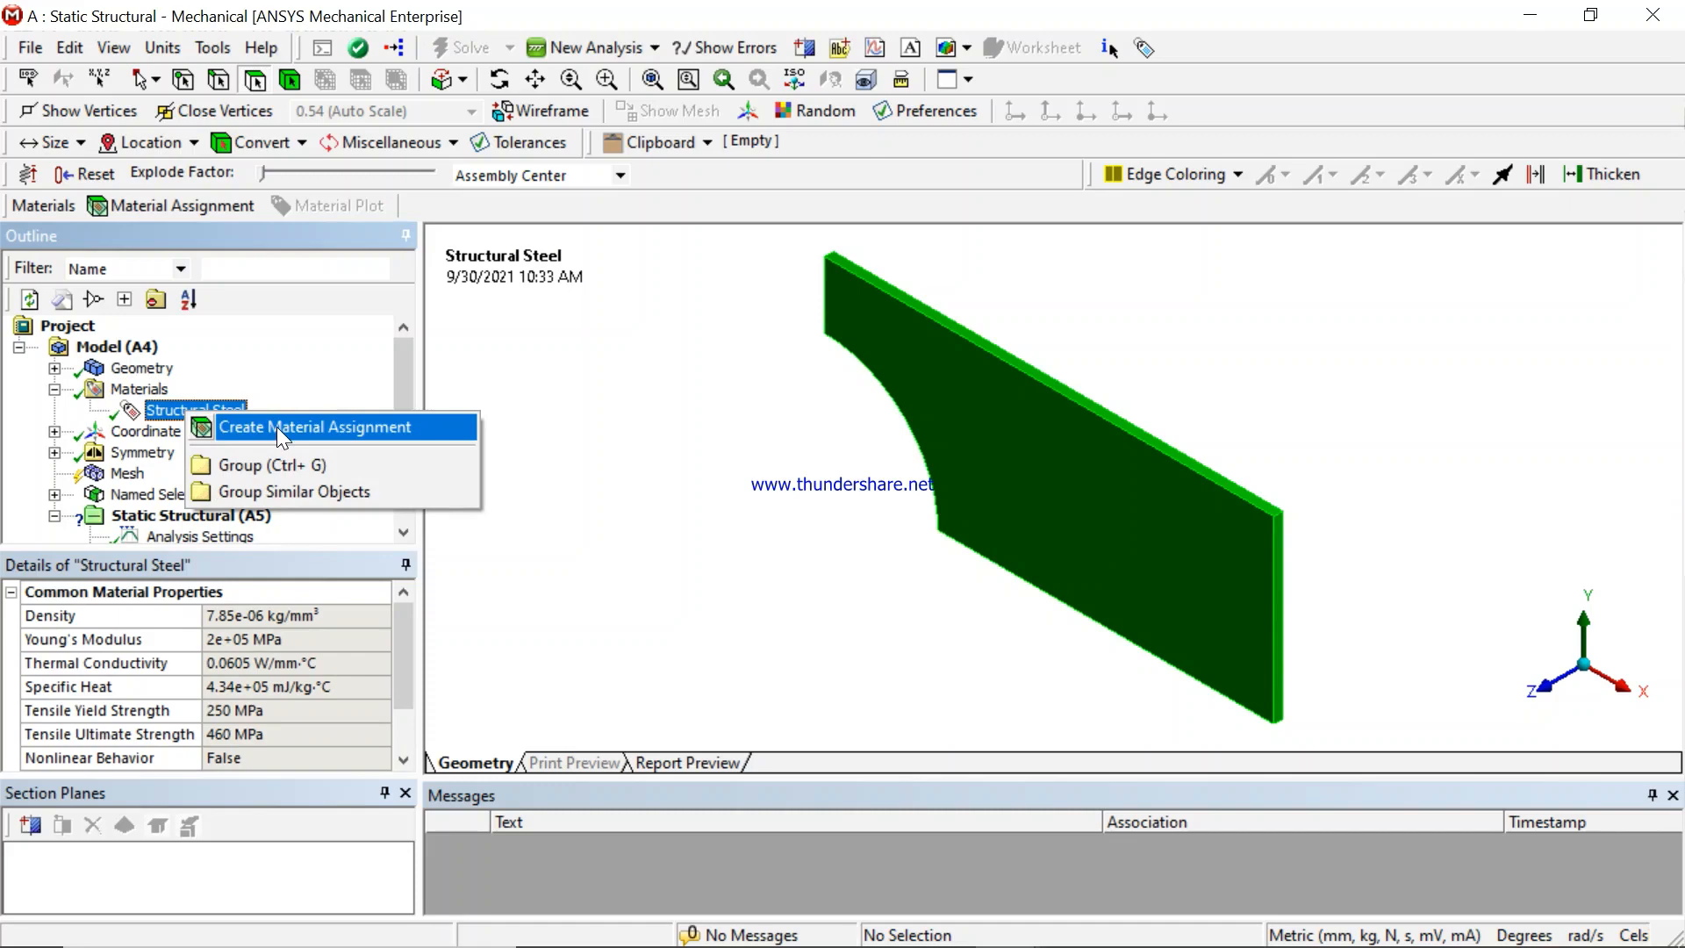
click(57, 399)
click(55, 390)
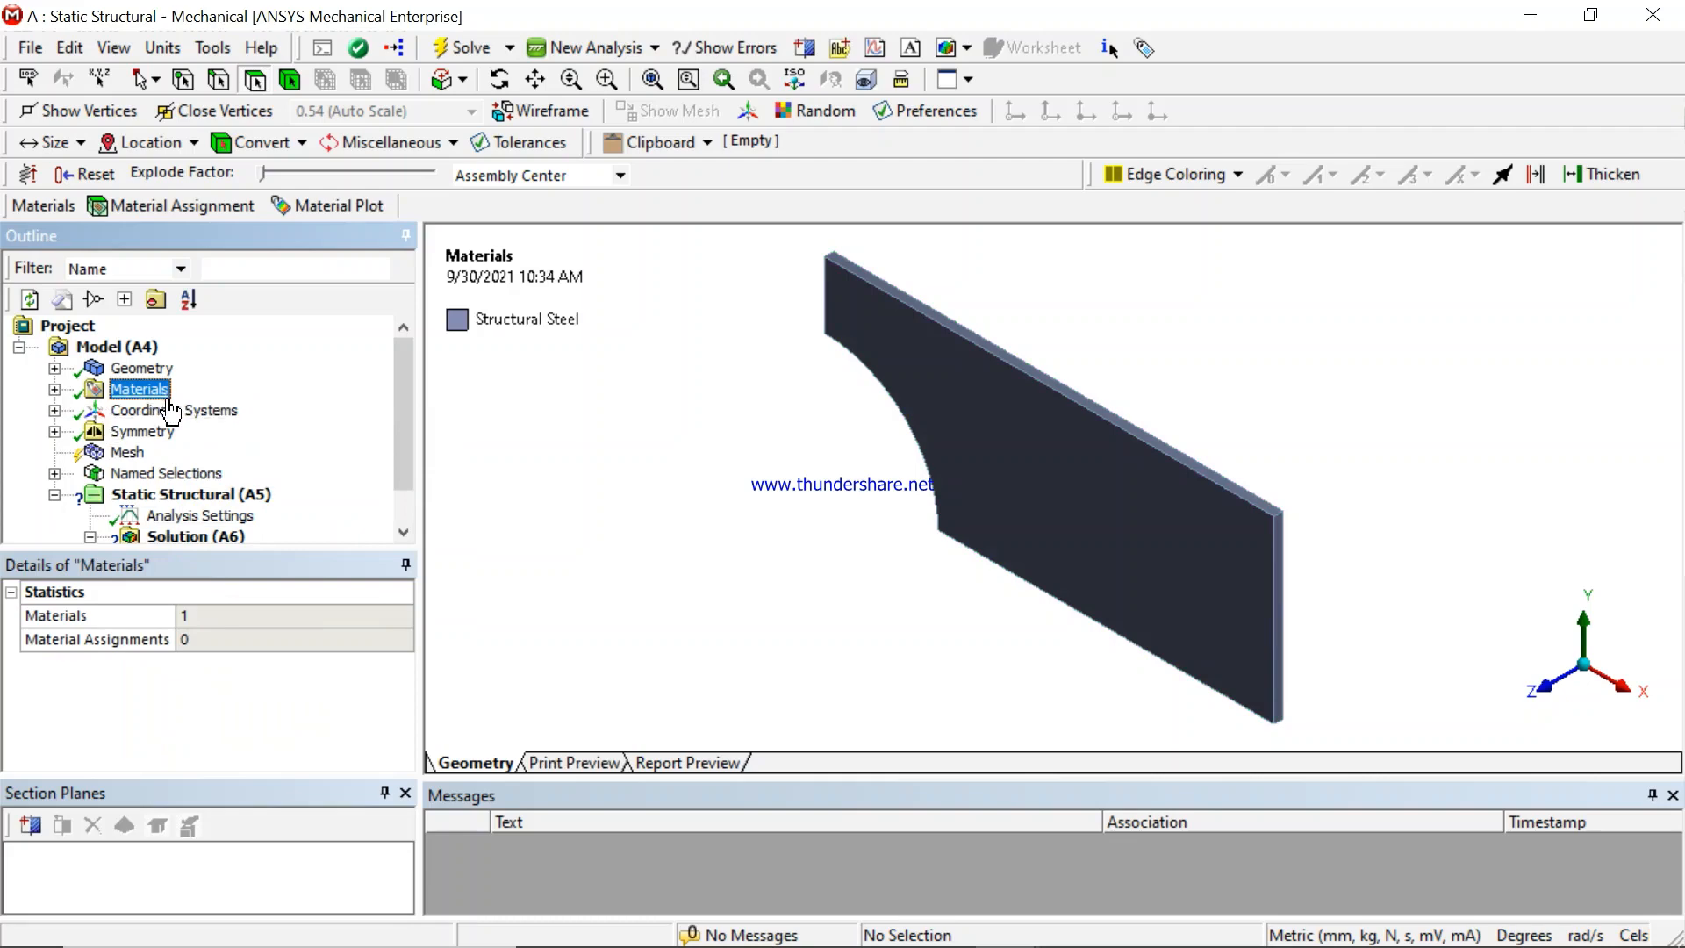
- Examine the plane and location of Symmetry Region and Symmetry Region 2 on the quarter plate
click(54, 432)
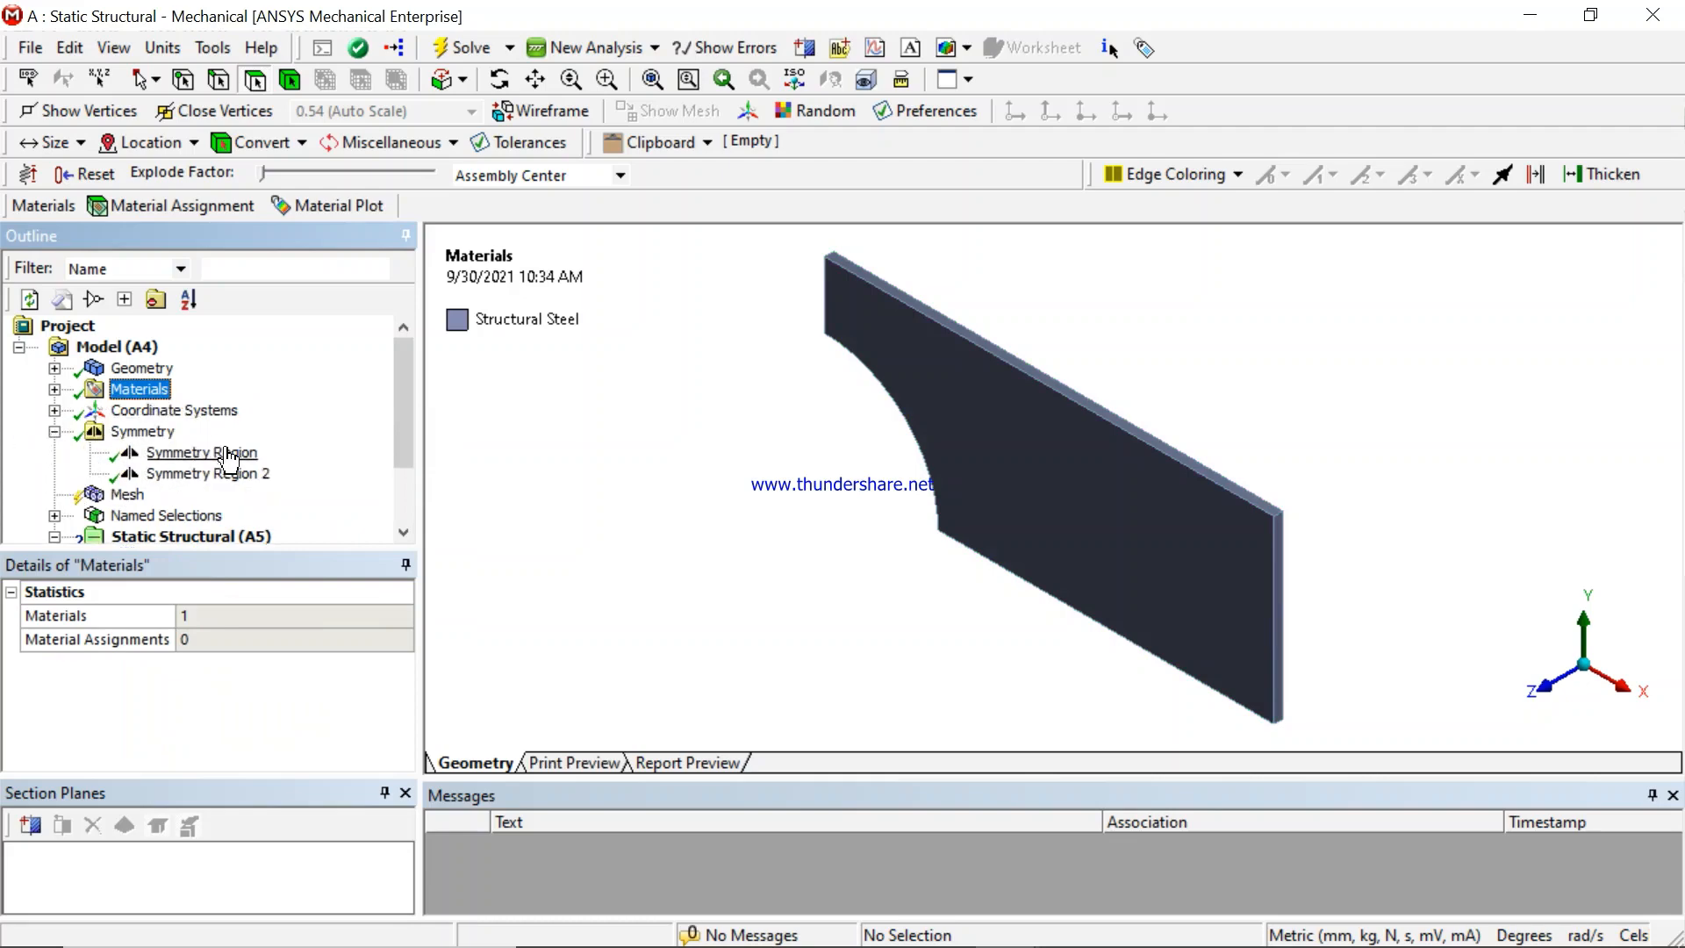
click(189, 452)
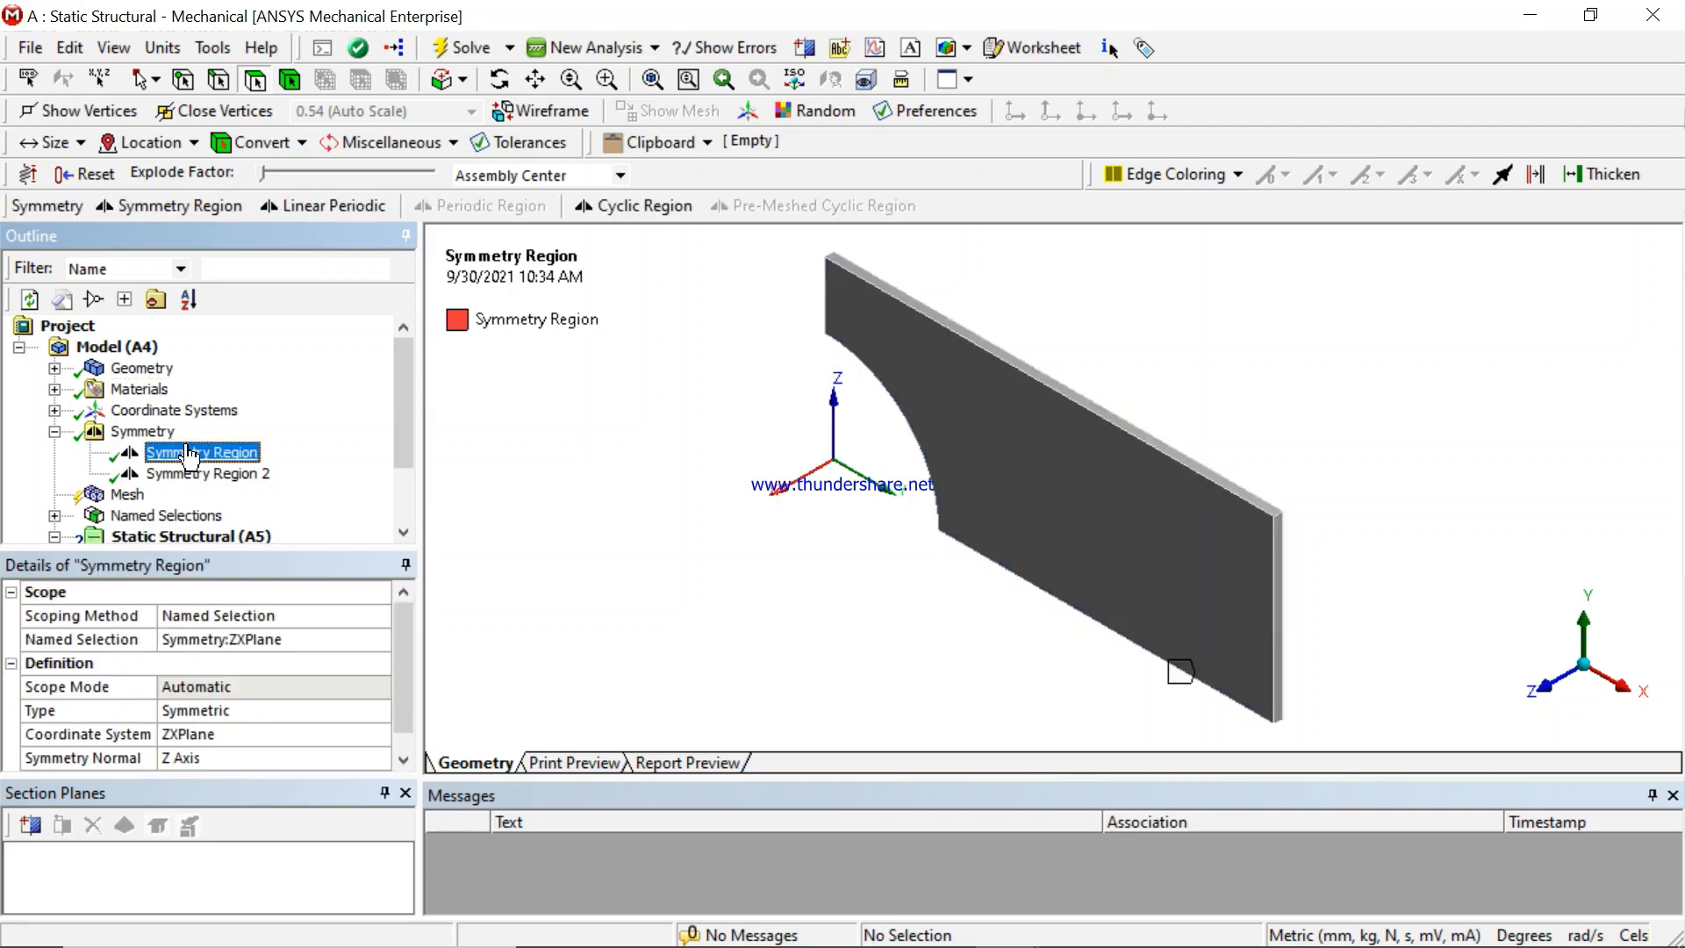
click(202, 473)
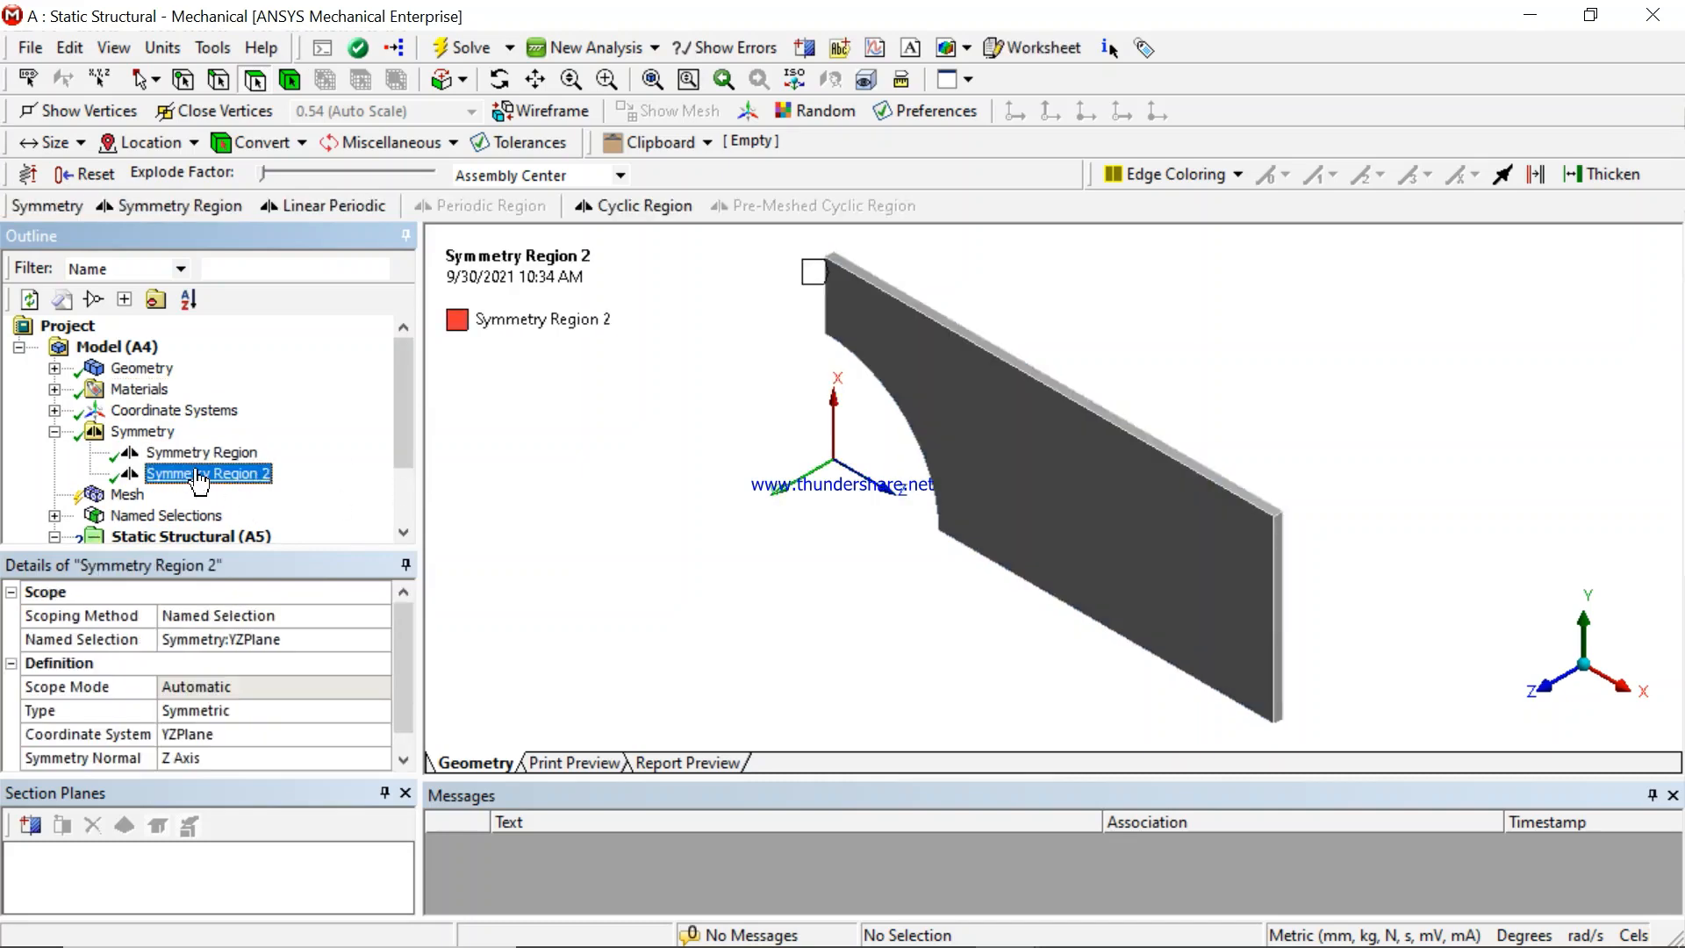
click(197, 452)
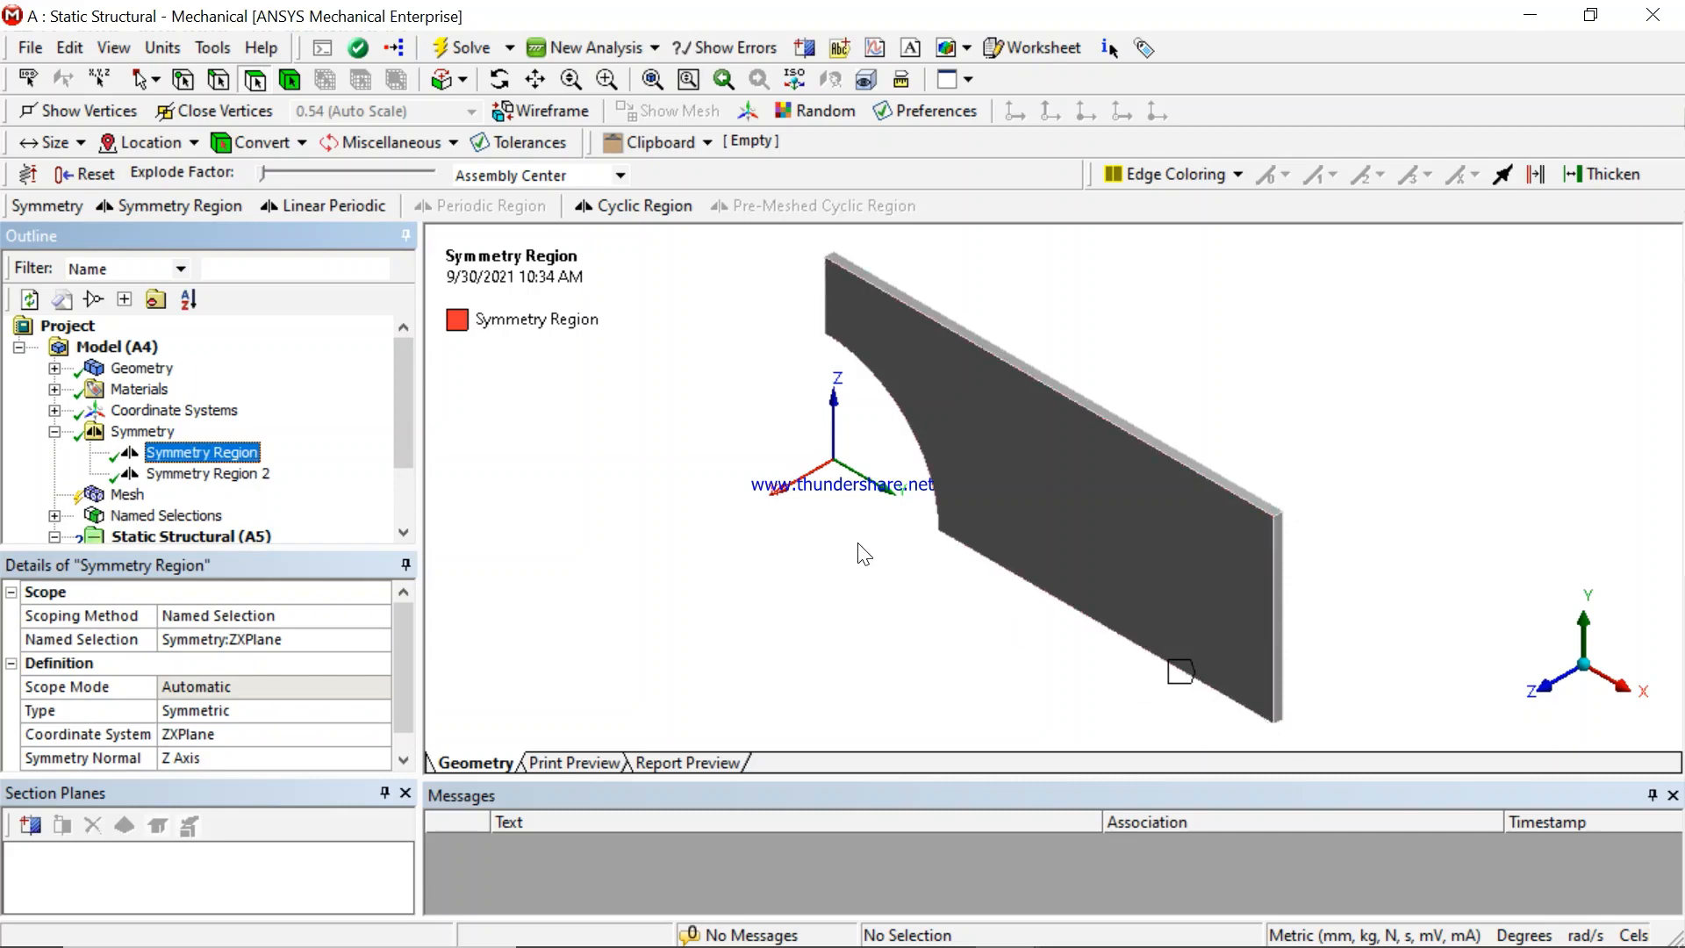
click(236, 476)
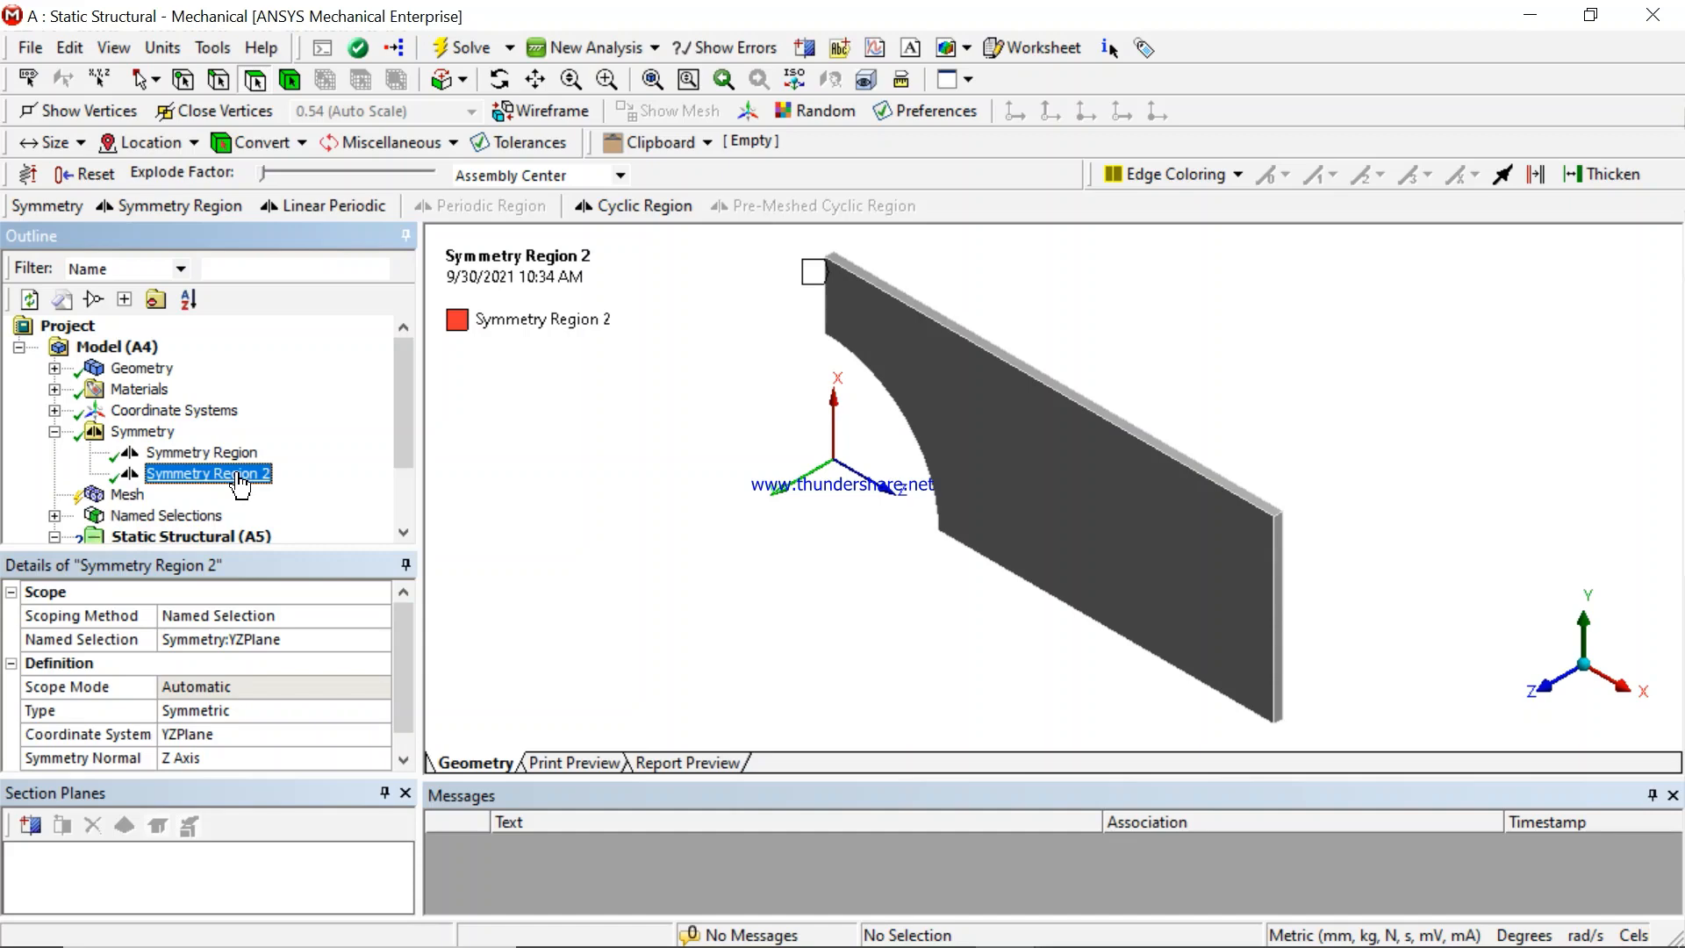
click(55, 432)
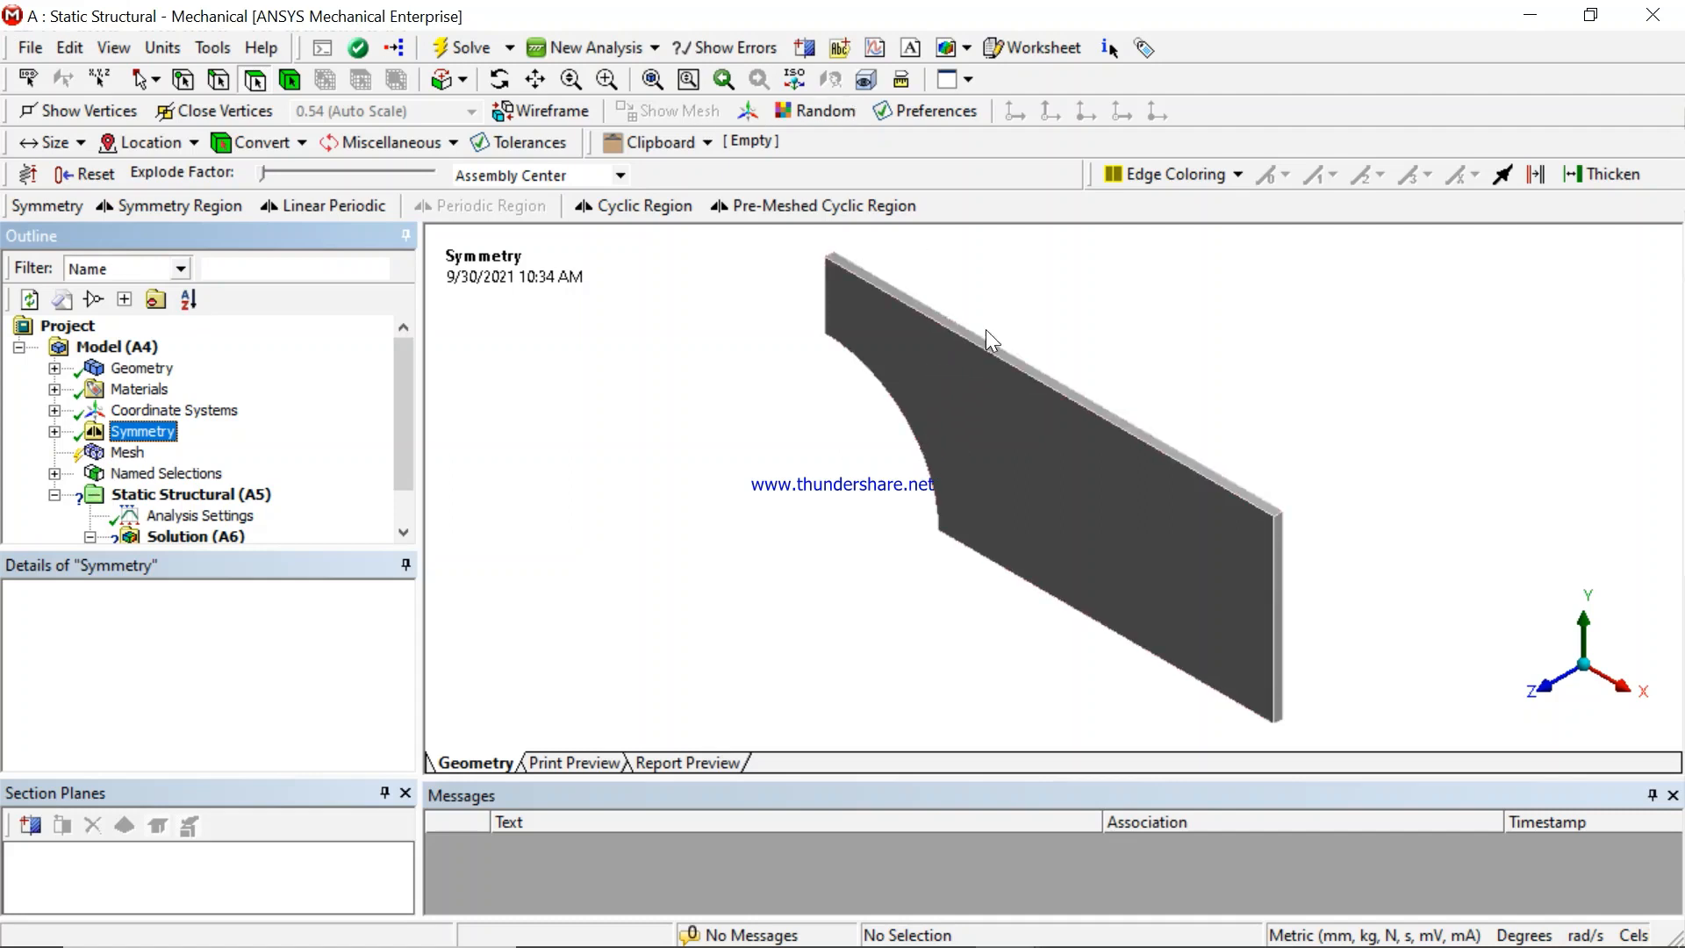
- Generate the mesh of the quarter plate with the default settings and inspect its elements from several angles
right_click(112, 454)
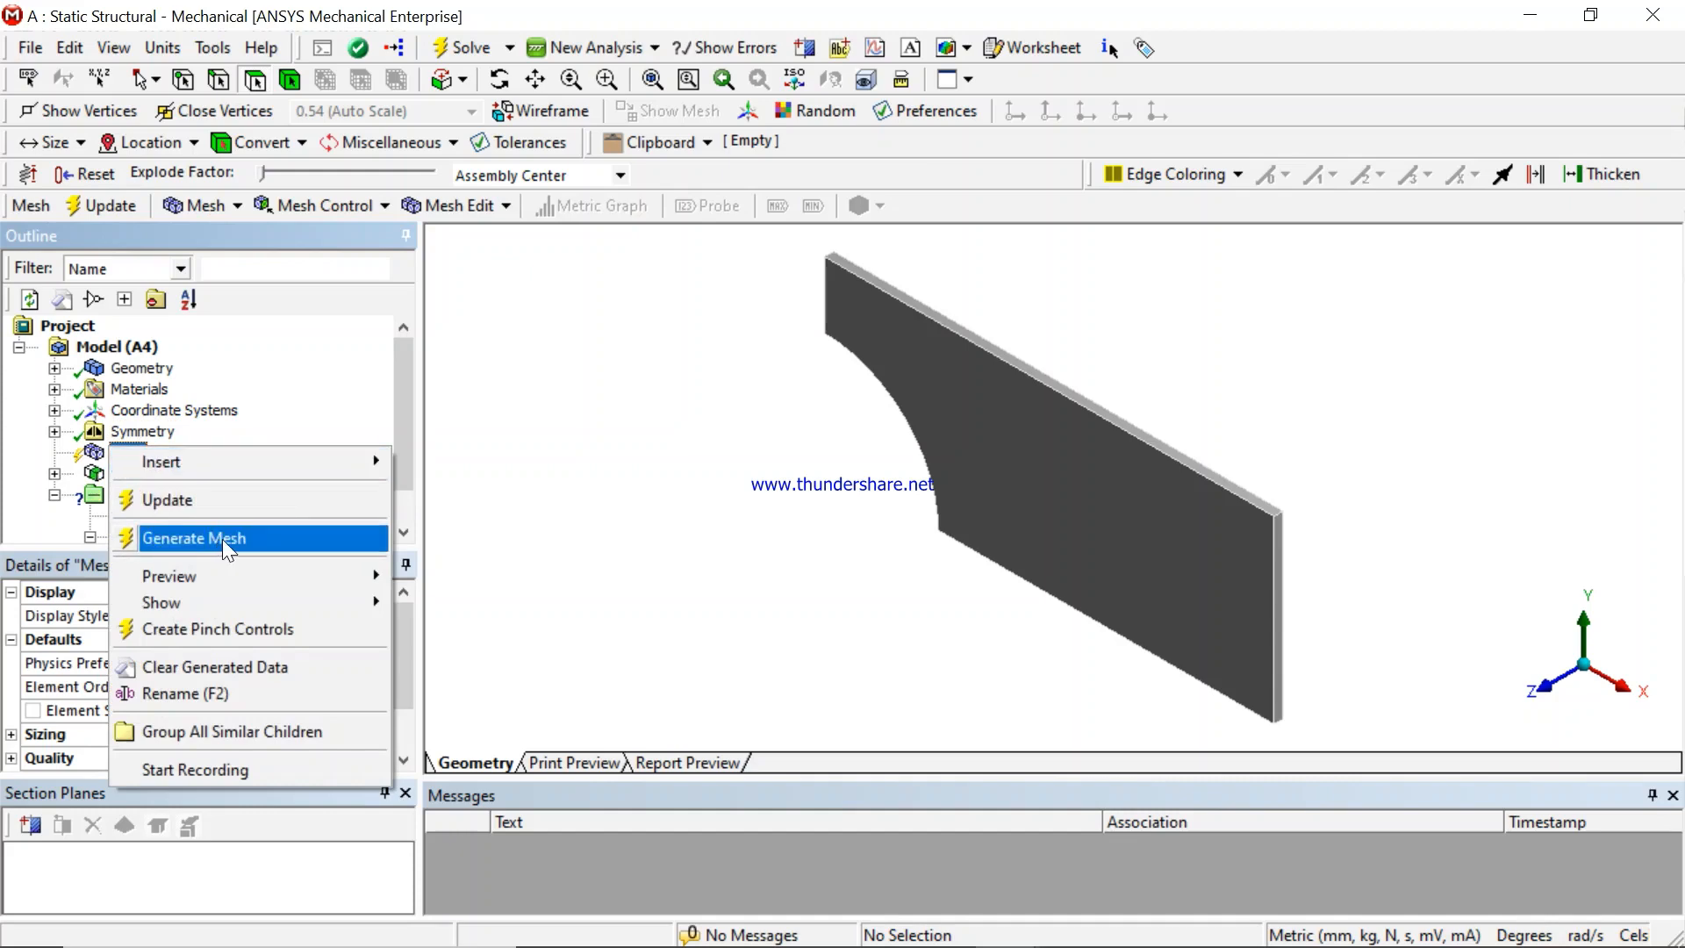
click(223, 539)
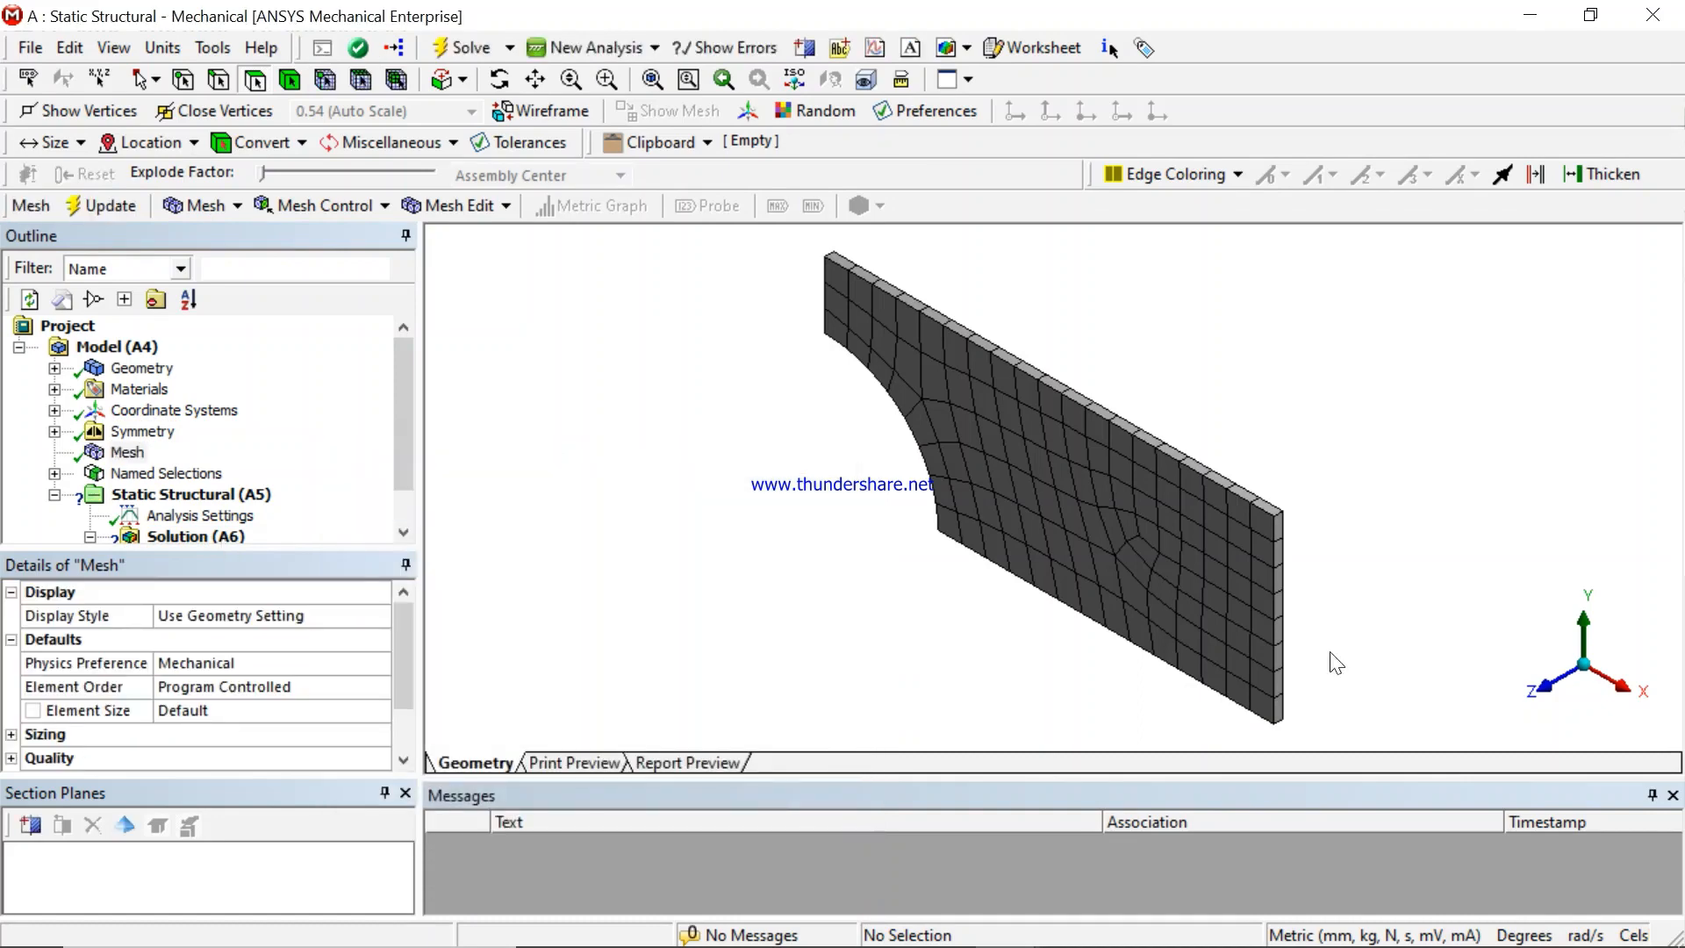
middle_drag(841, 531, 803, 483)
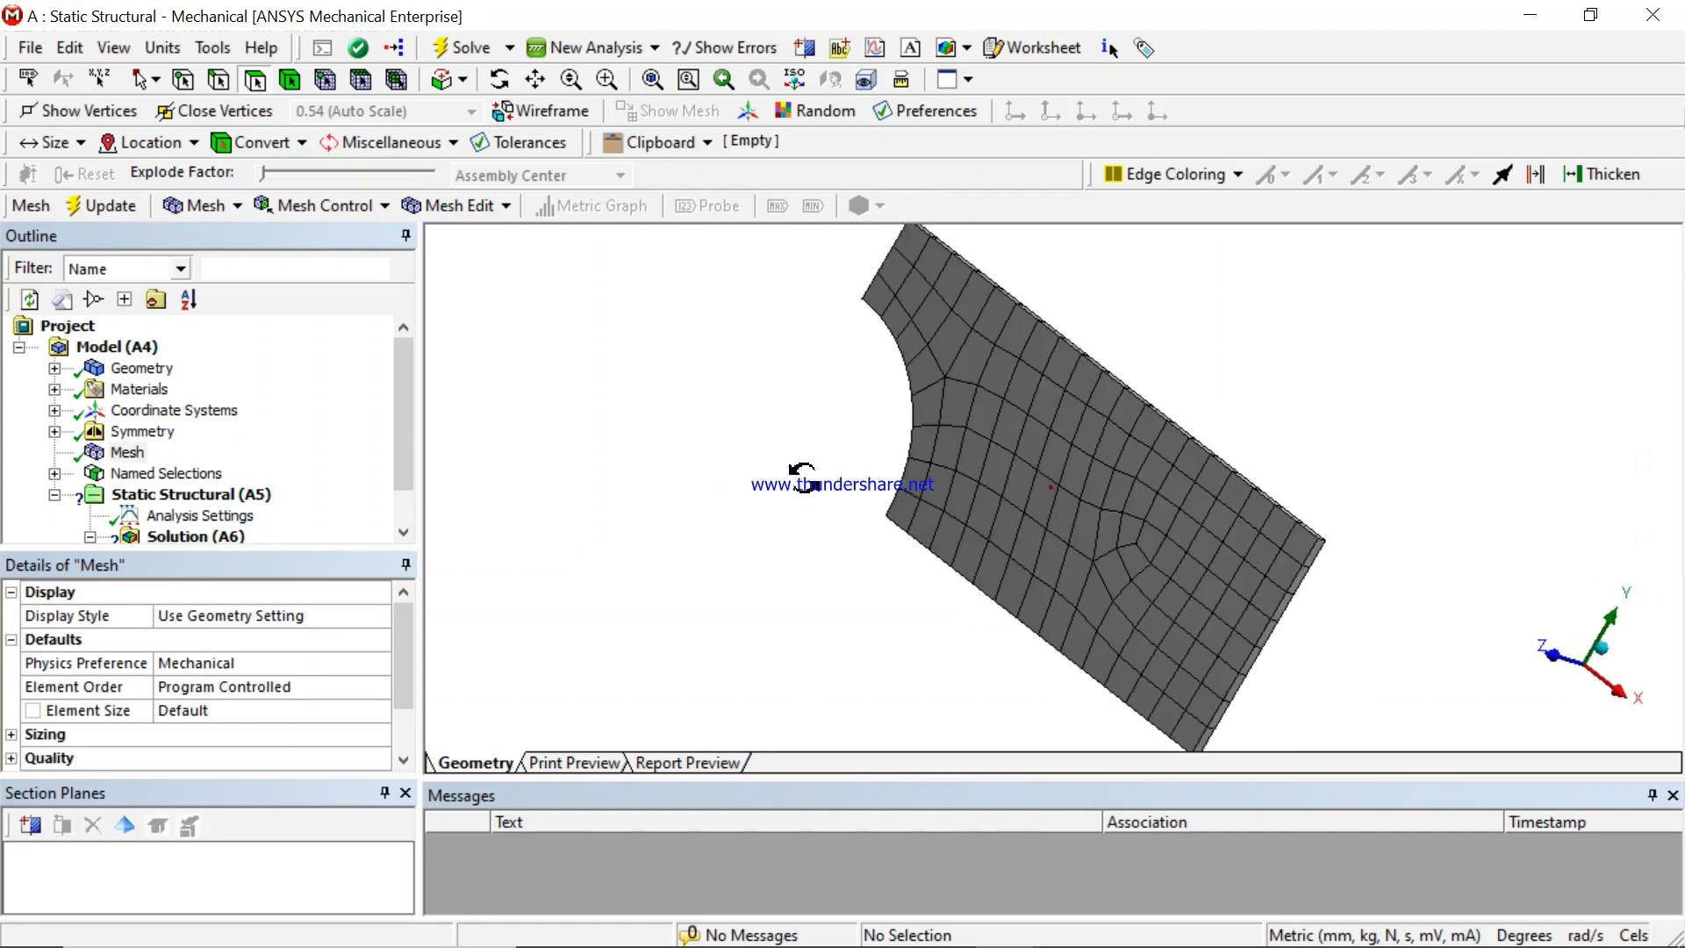
middle_drag(1214, 380, 1097, 381)
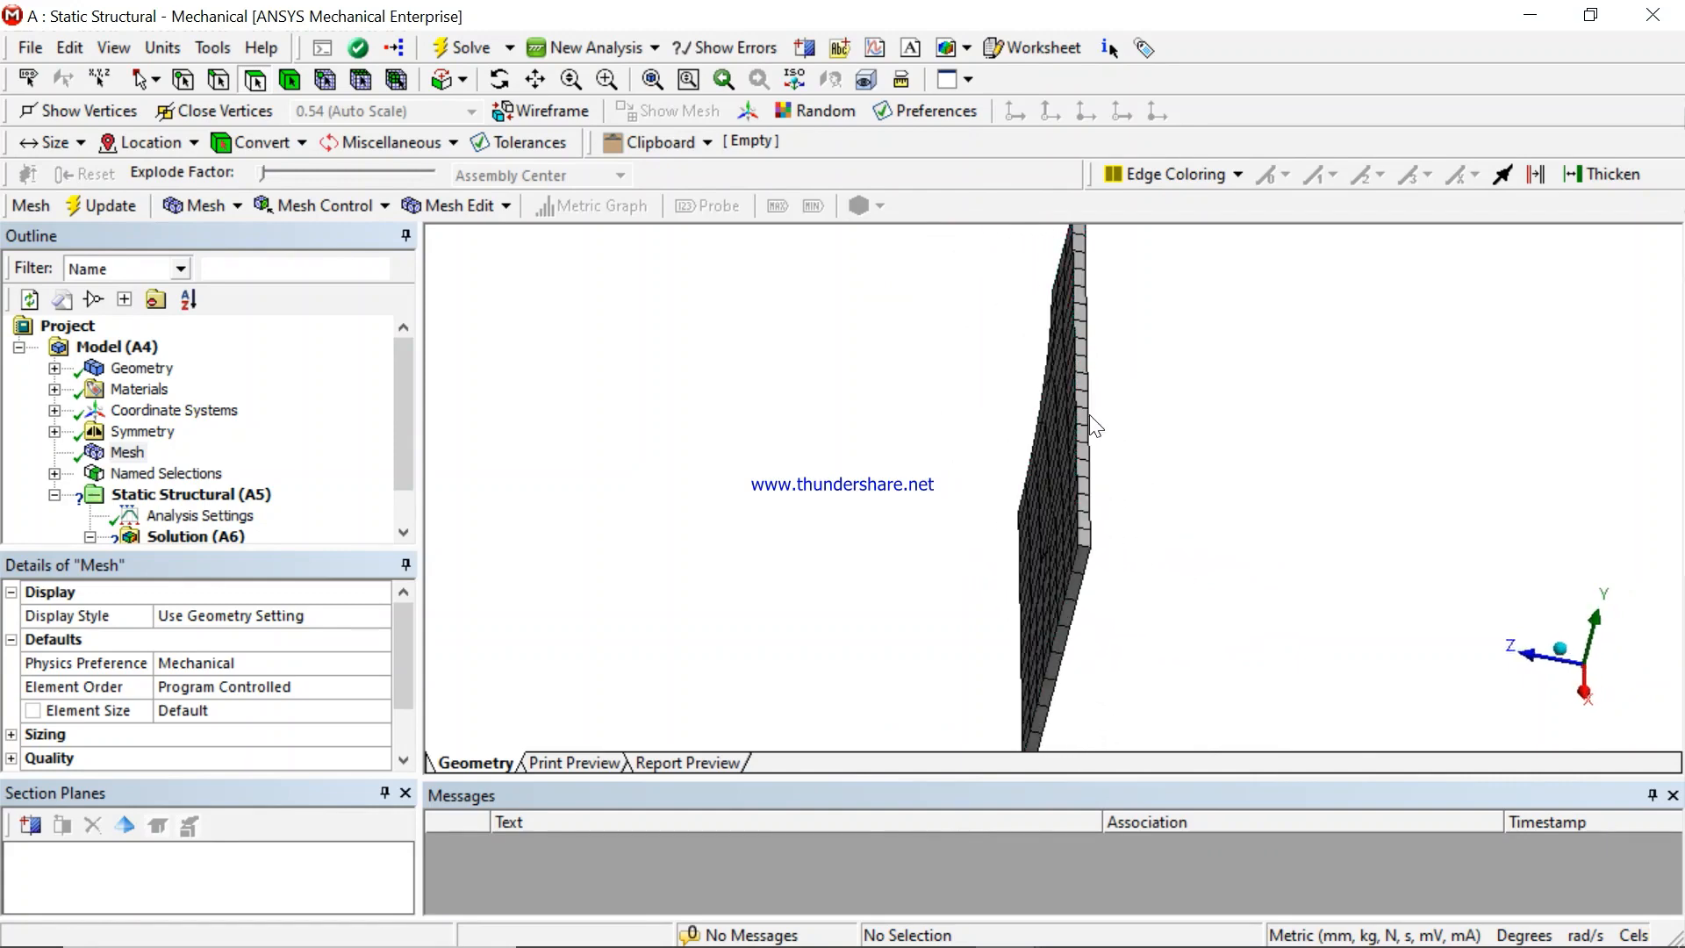
middle_drag(846, 432, 1098, 422)
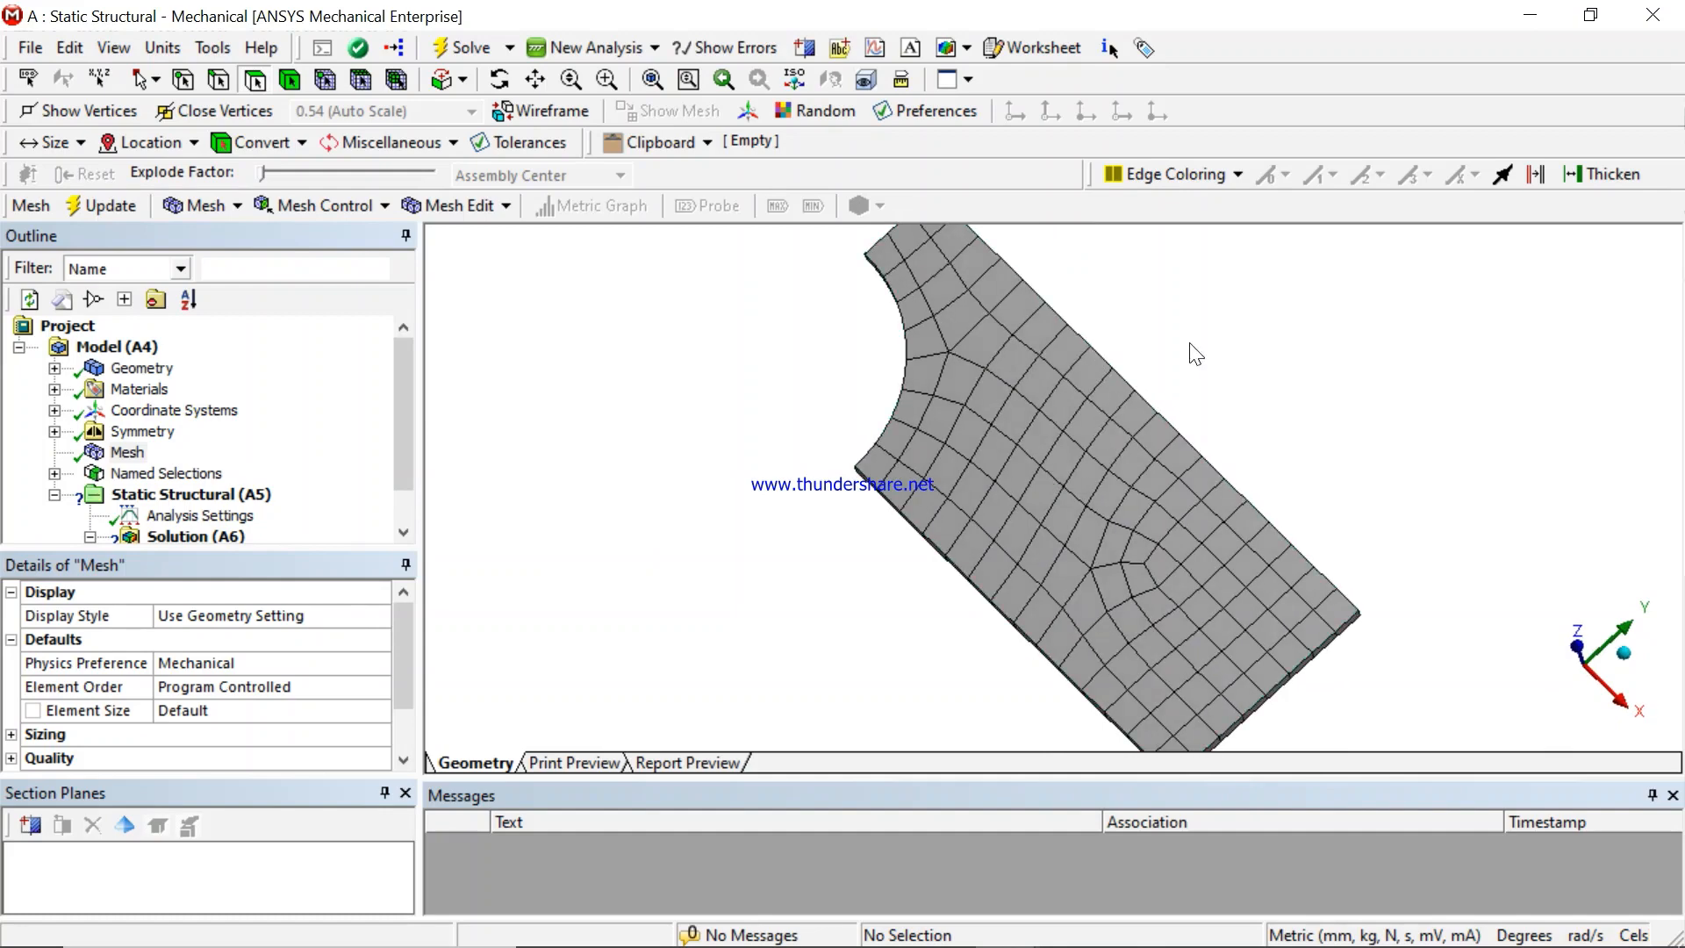
middle_drag(1093, 323, 1031, 277)
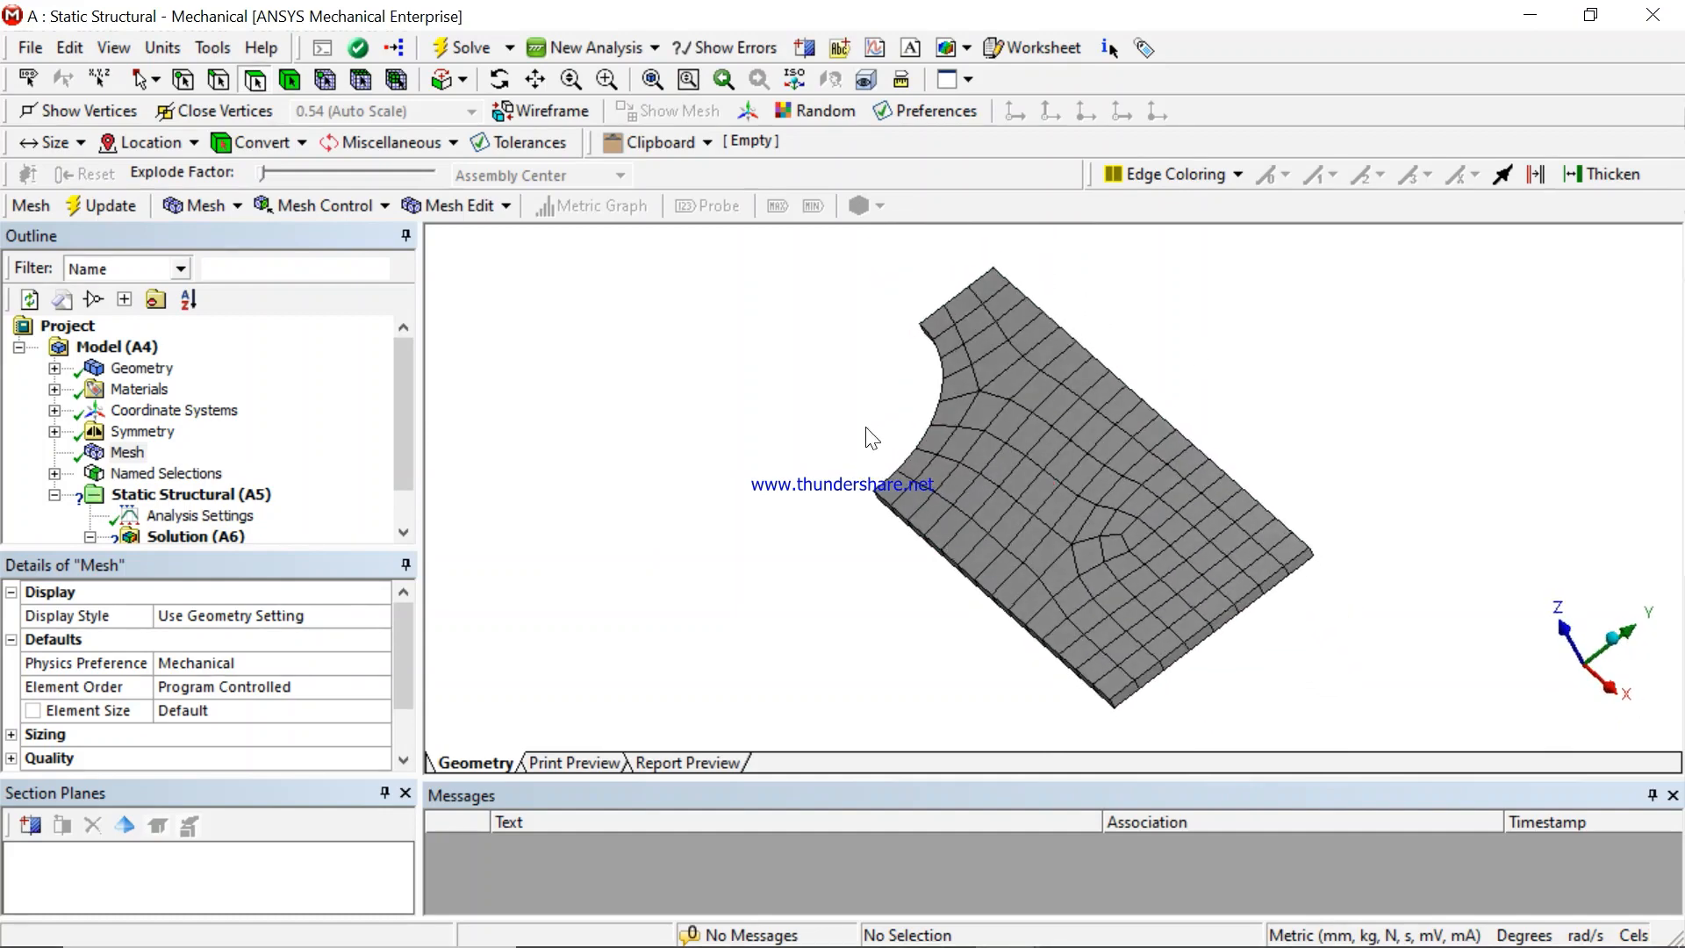
middle_drag(1271, 444, 1204, 451)
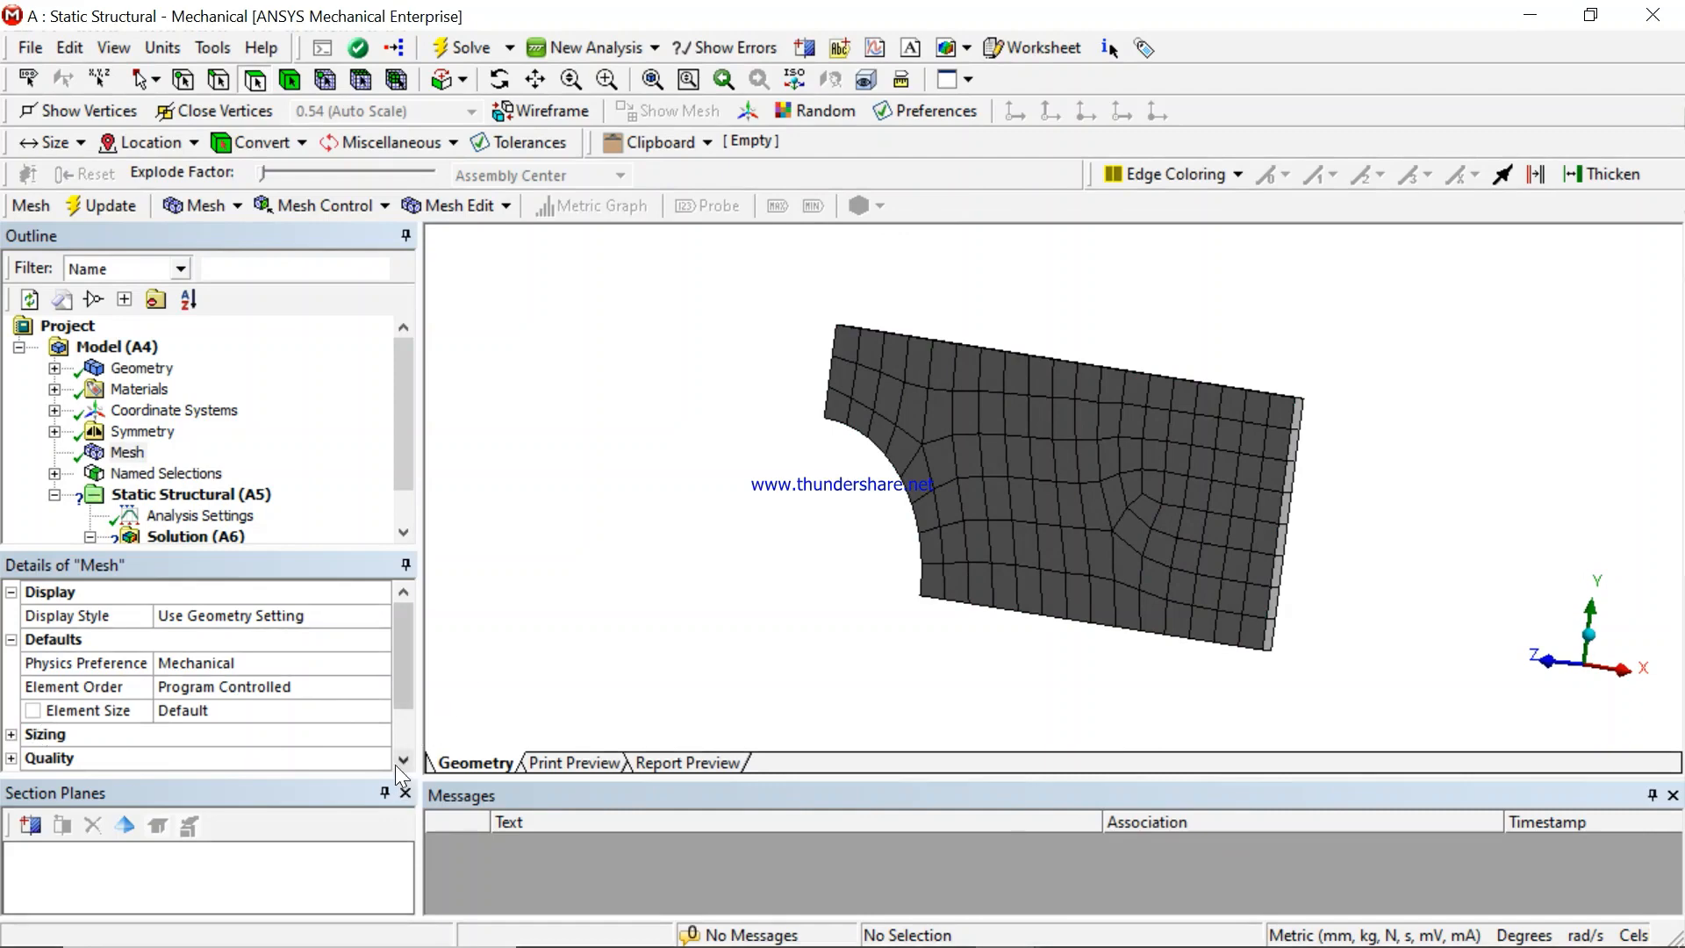
- Review the node and element counts in the quarter plate's mesh statistics
scroll(408, 751, down, 1)
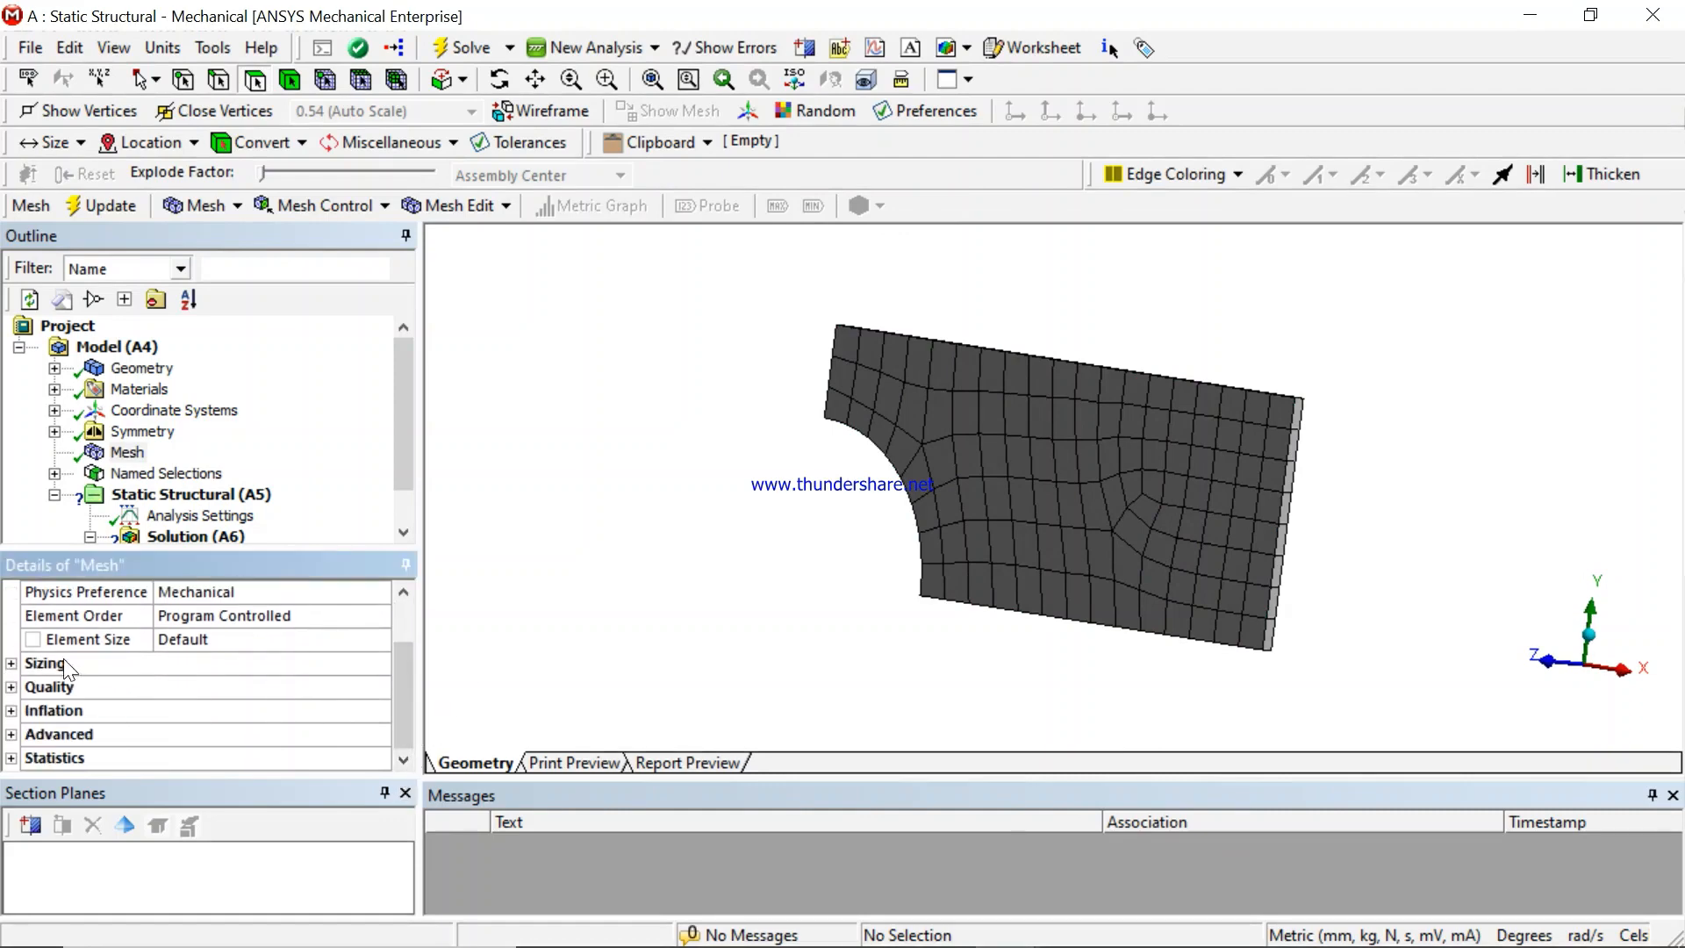
click(65, 665)
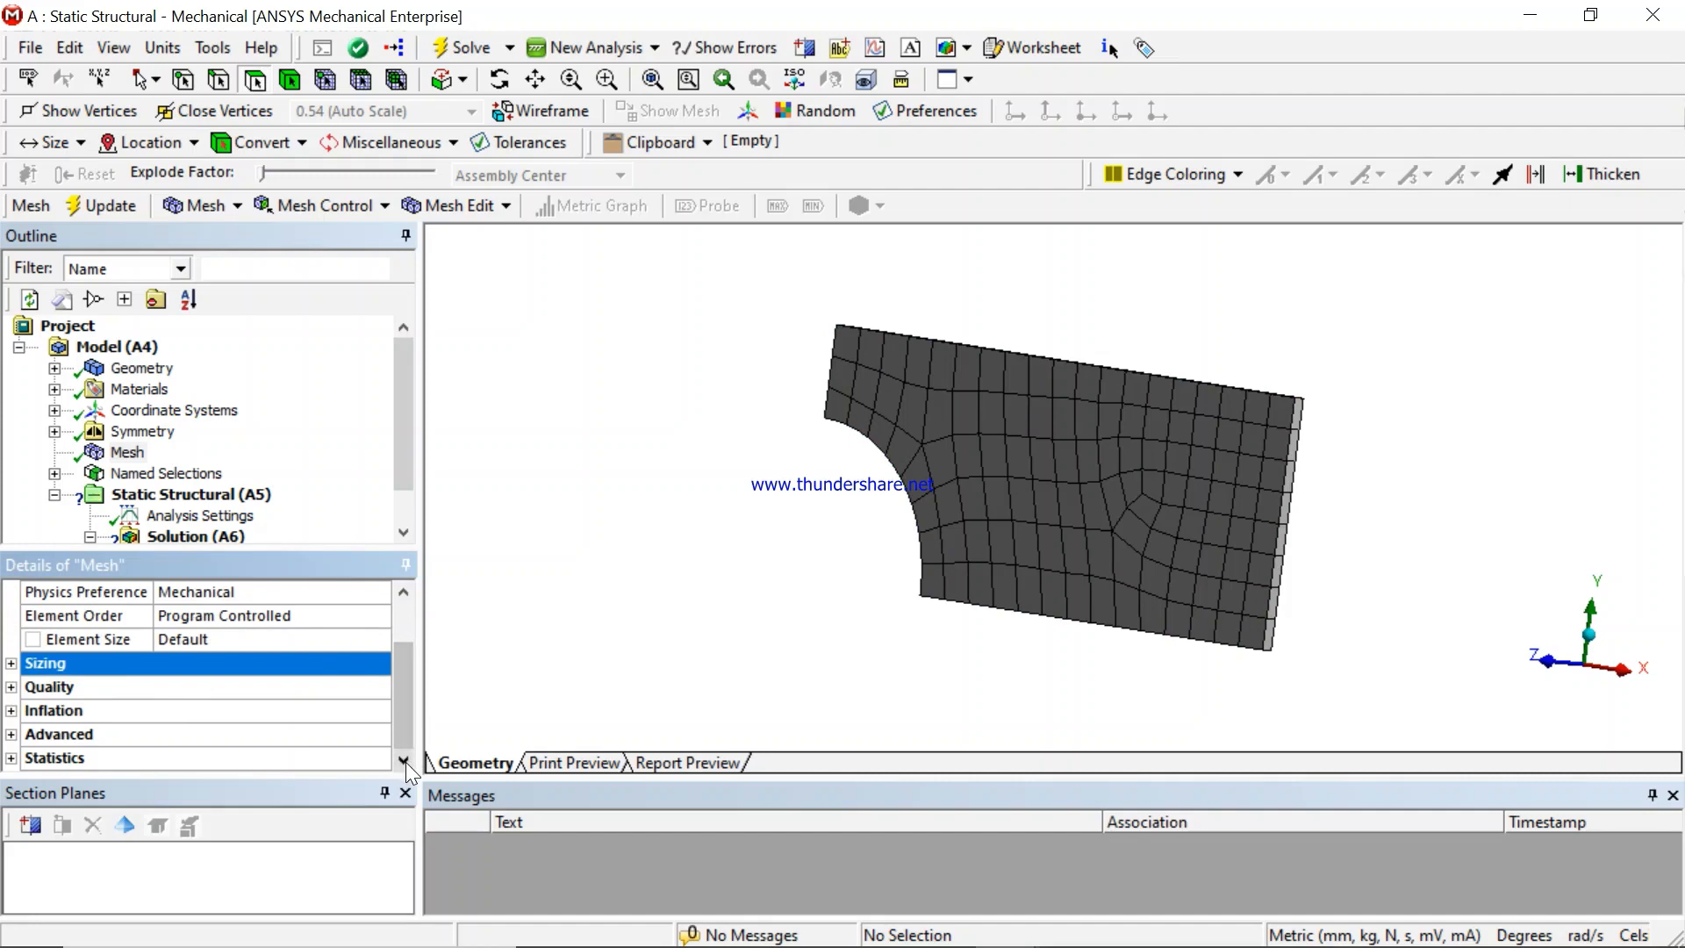
click(12, 758)
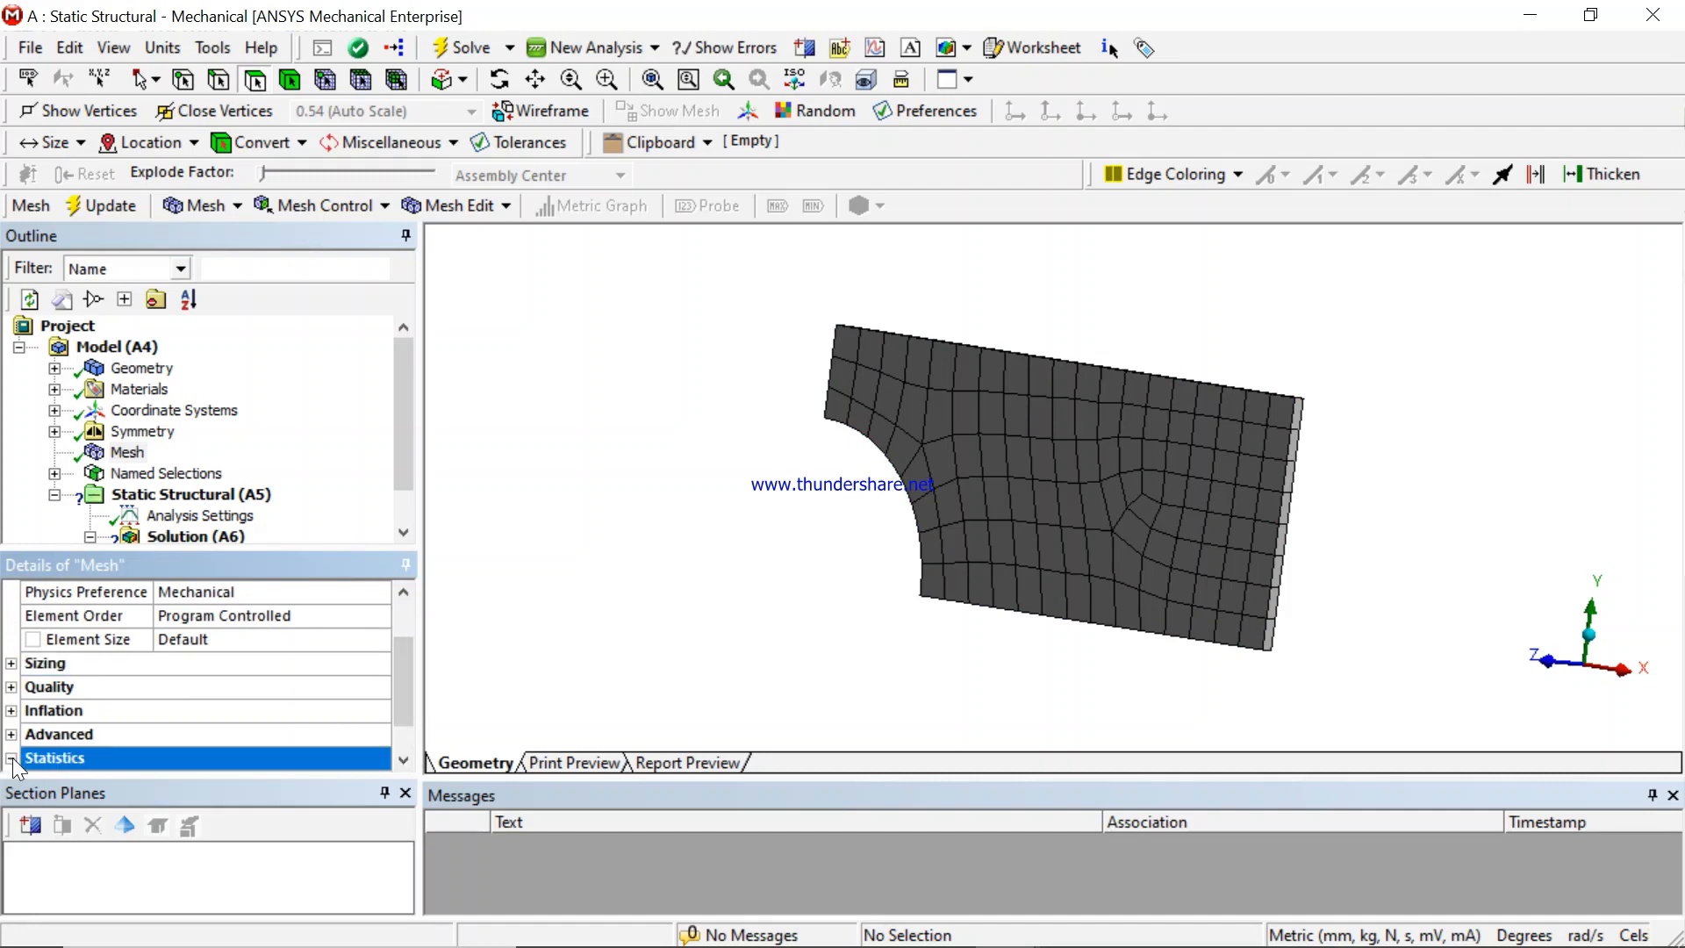
click(404, 760)
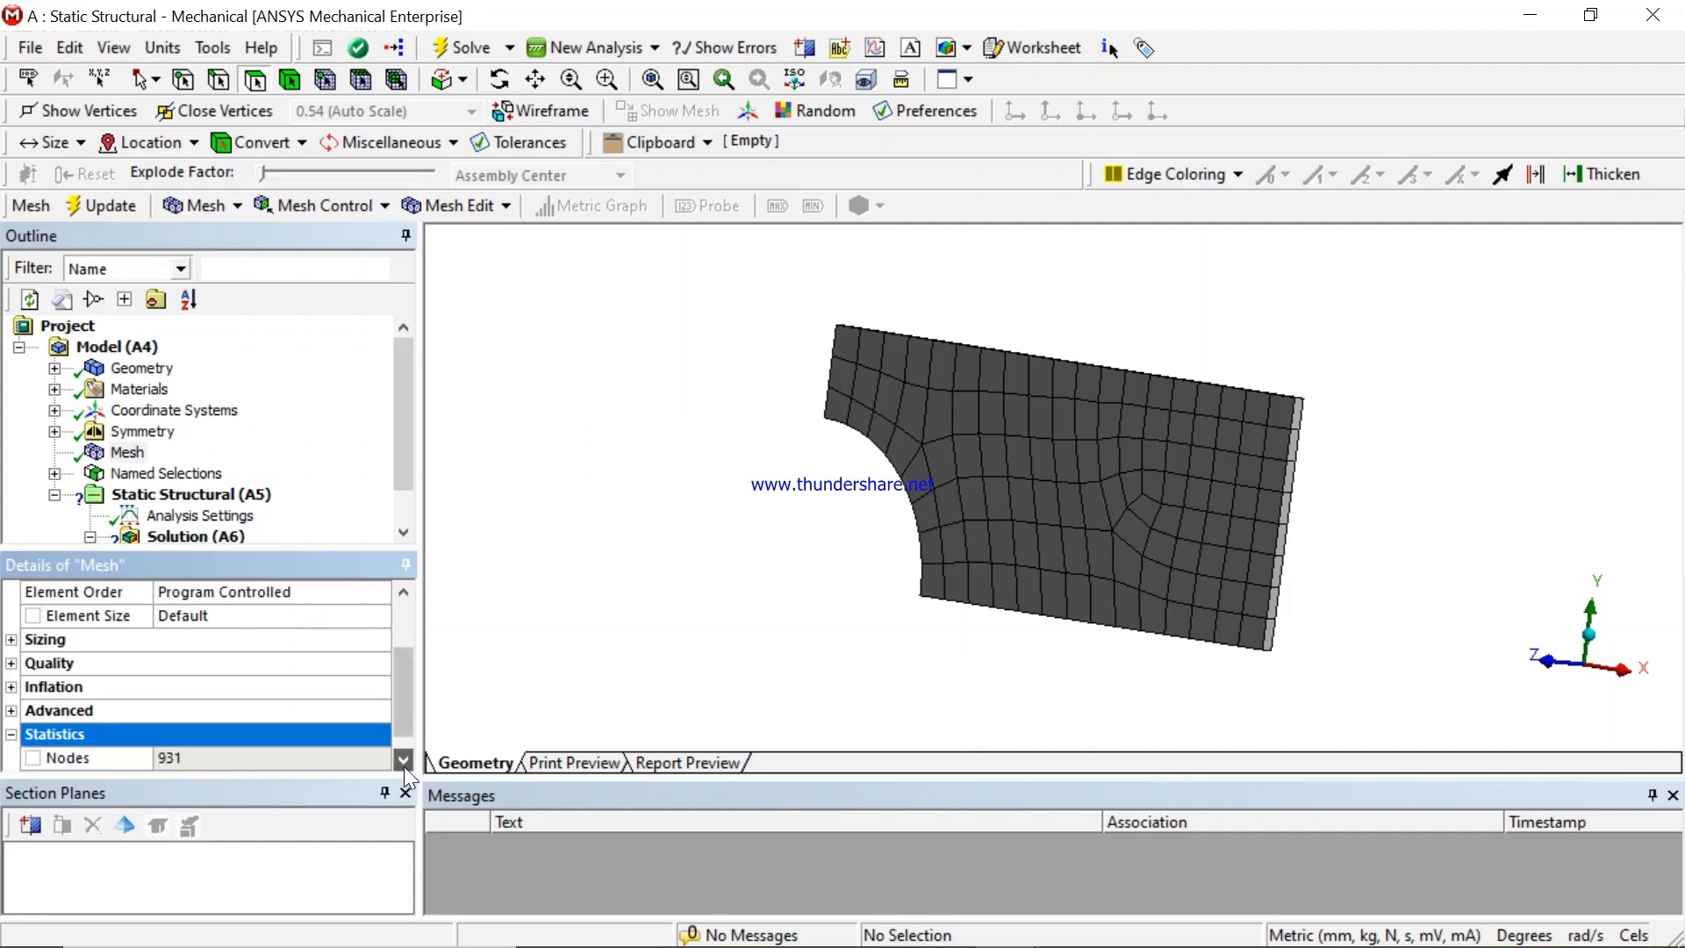
click(404, 760)
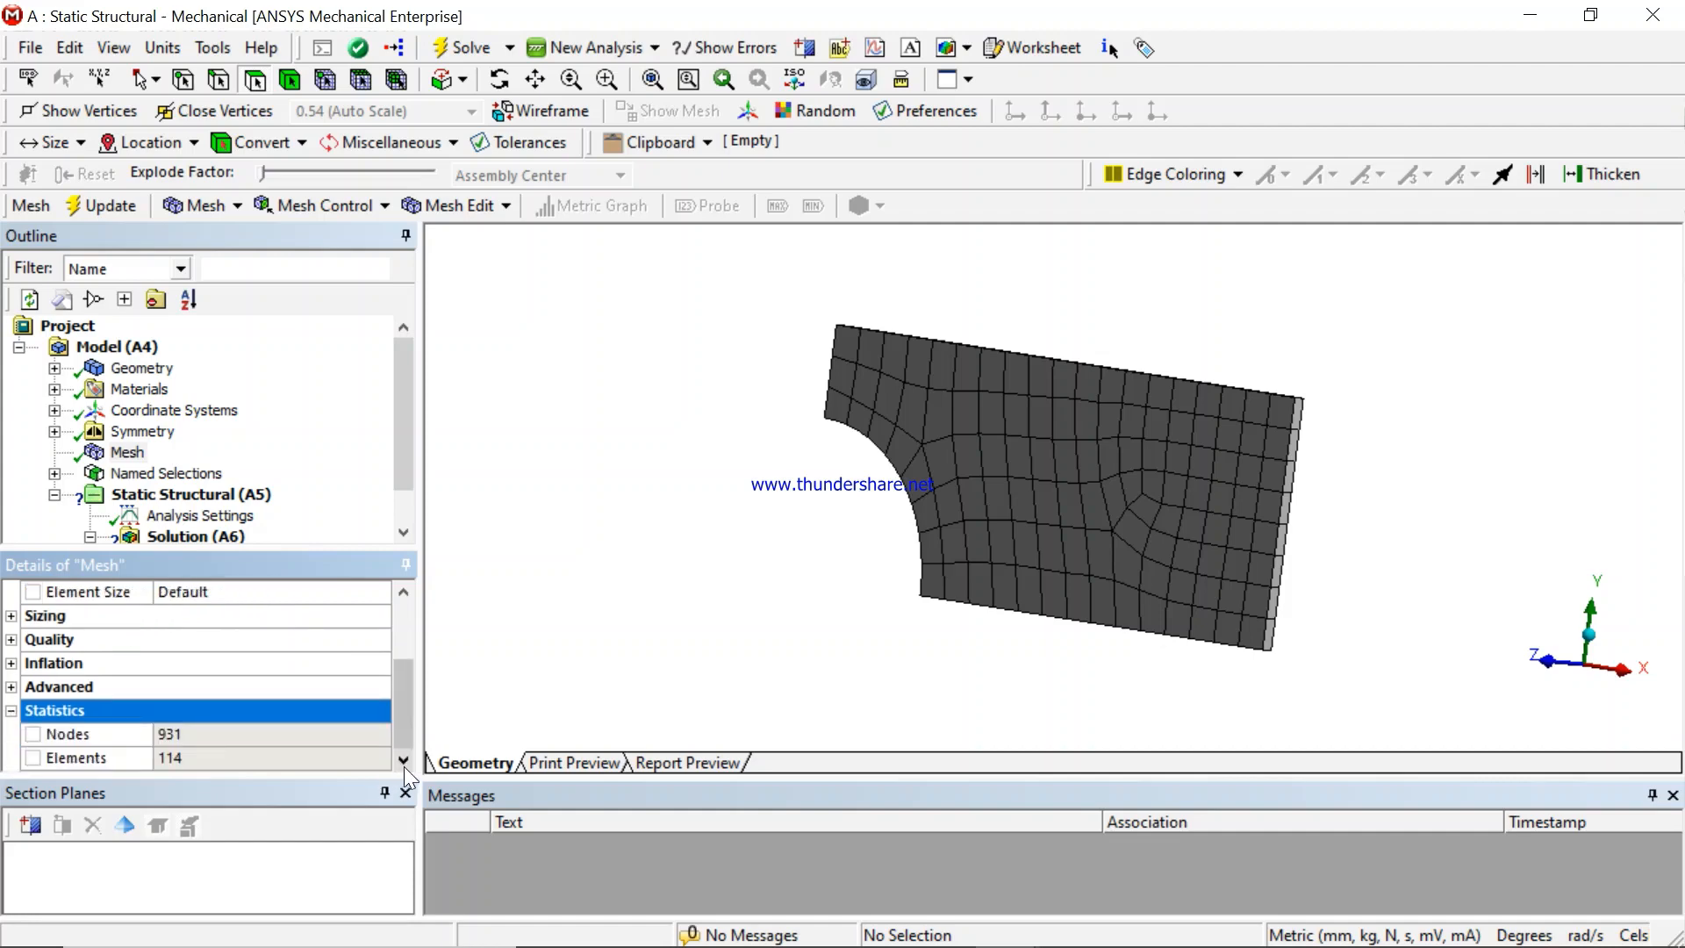
click(39, 734)
click(38, 734)
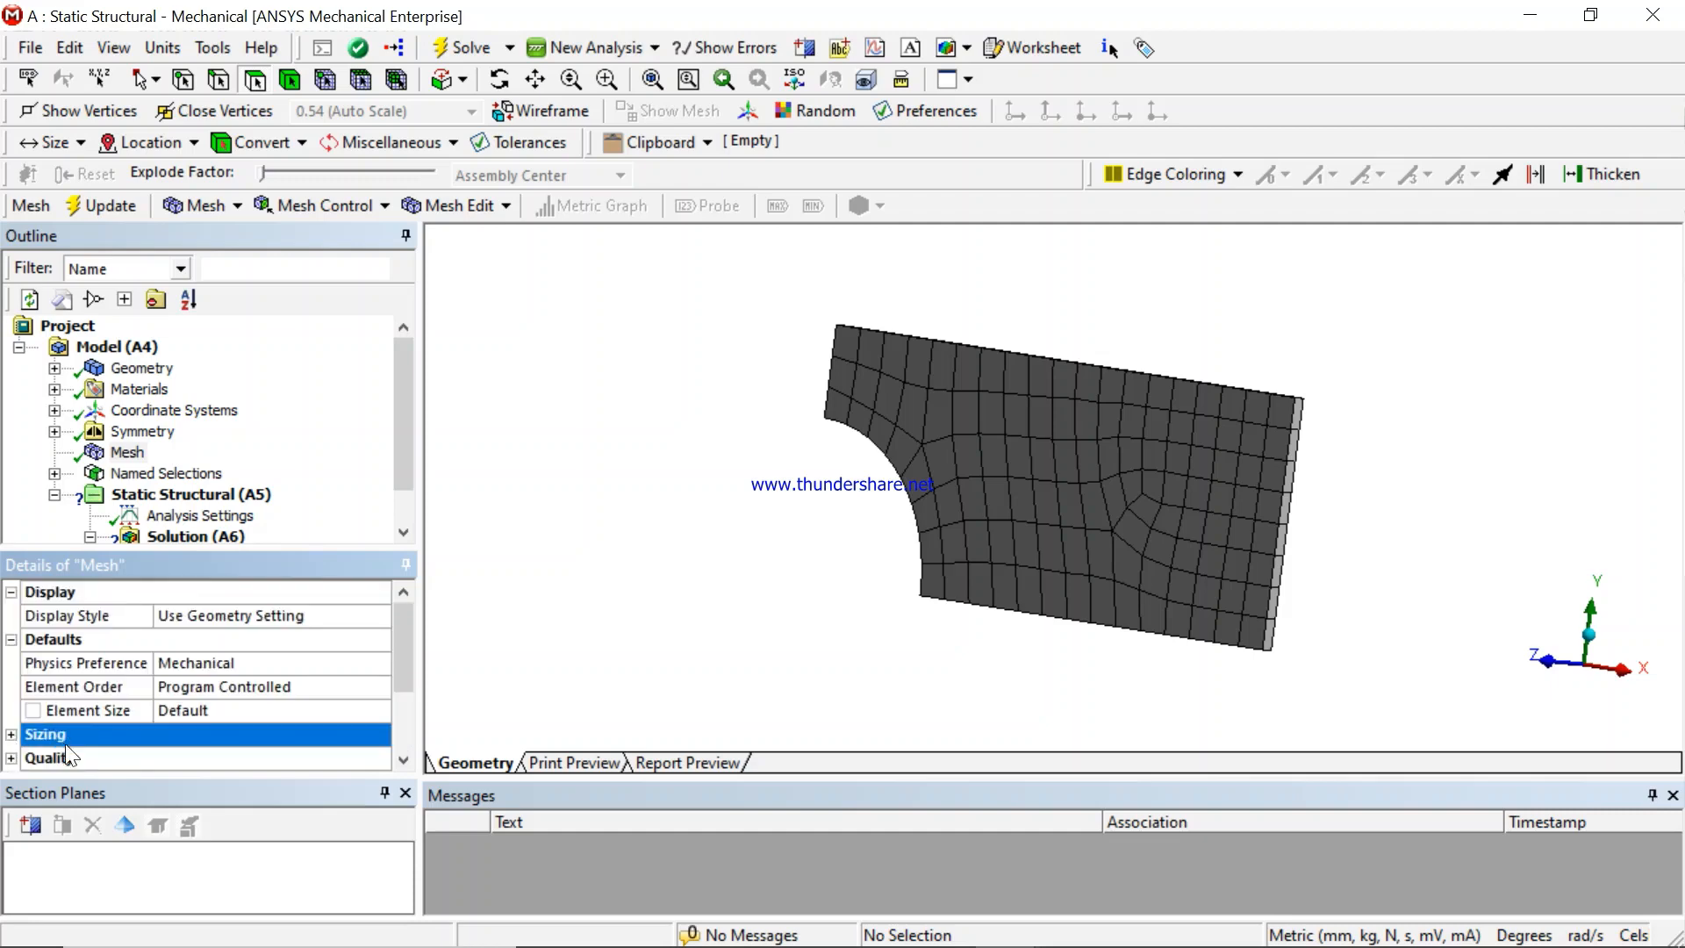
drag(400, 659, 409, 730)
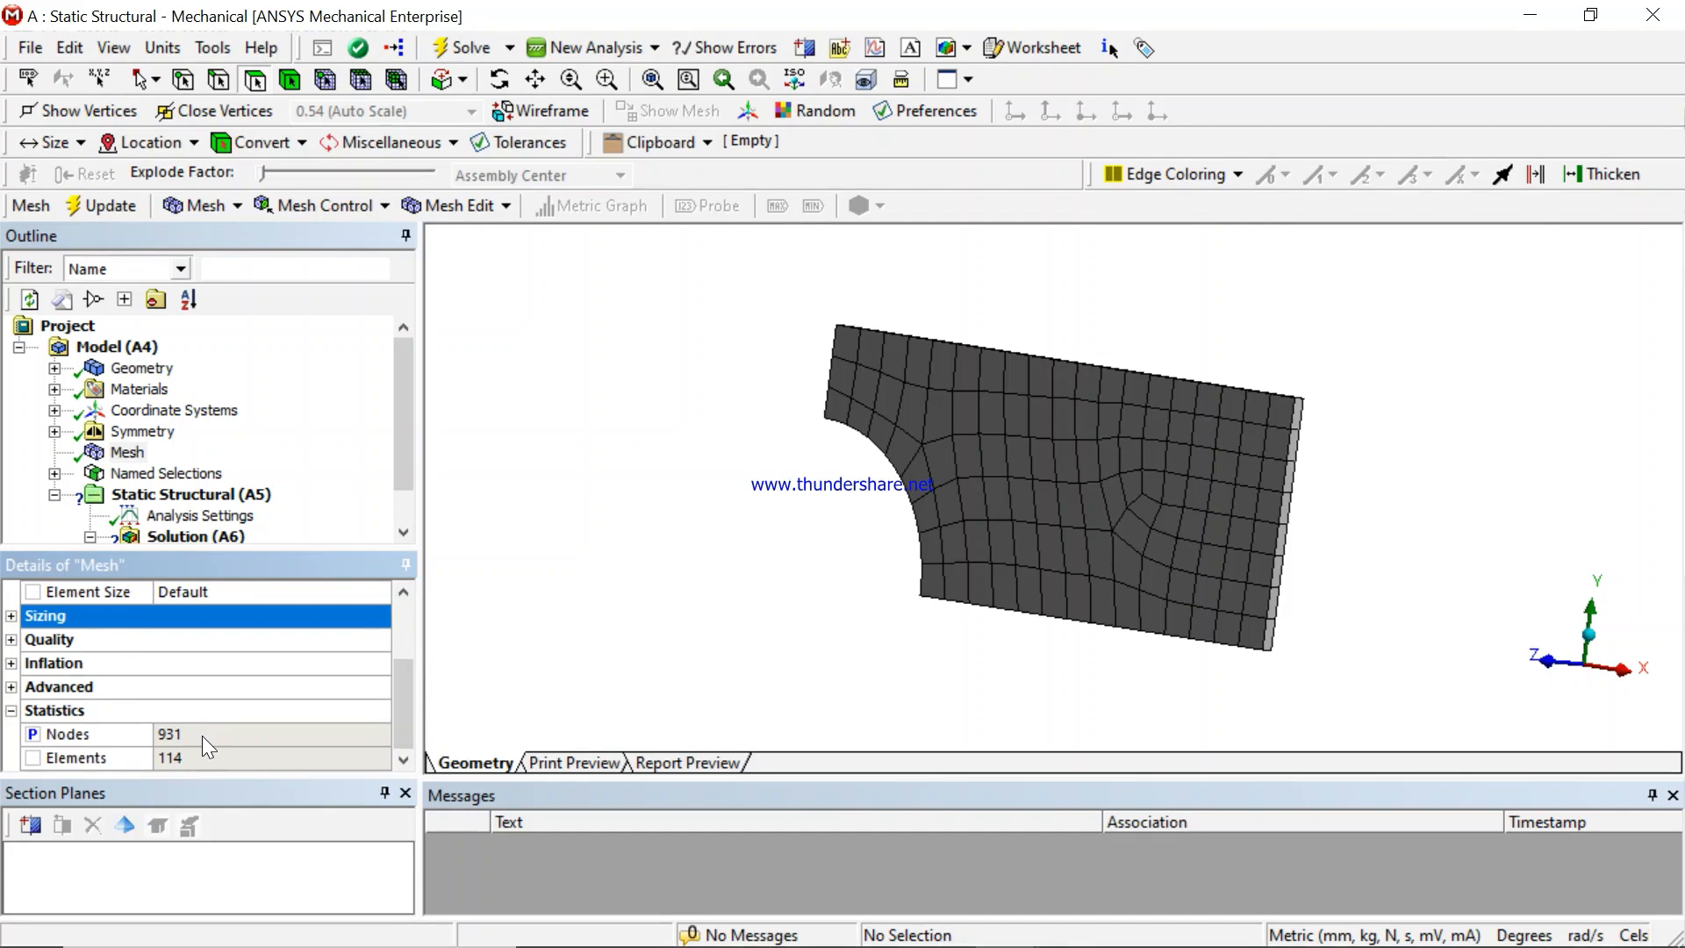
click(32, 734)
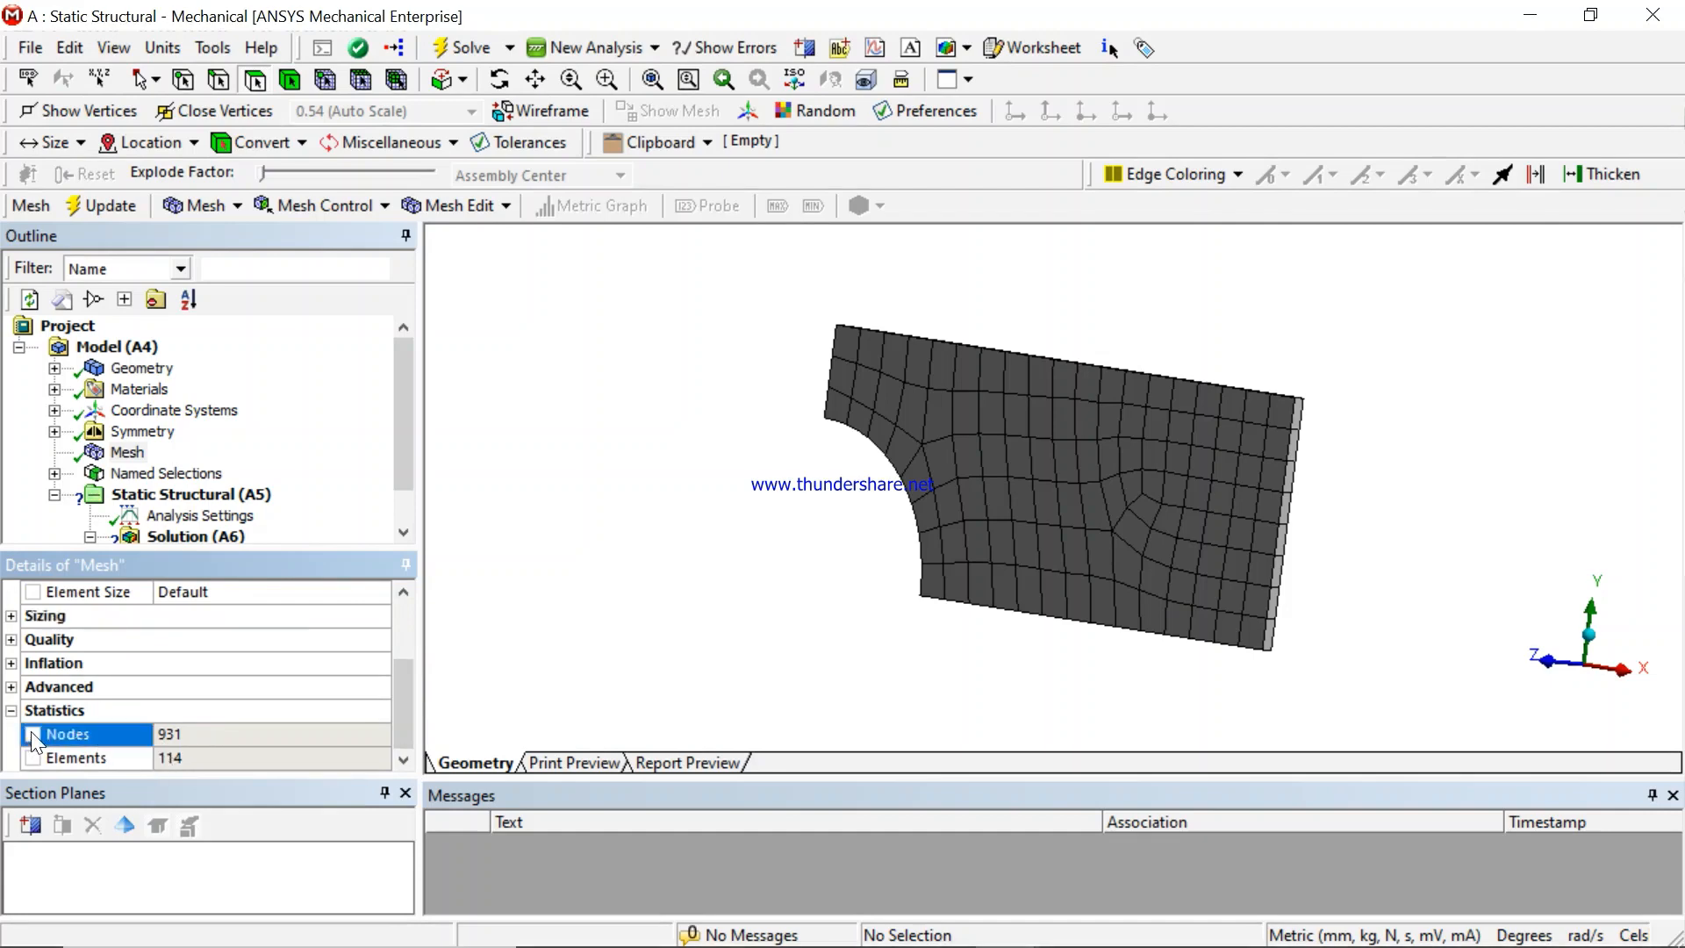
scroll(29, 730, up, 3)
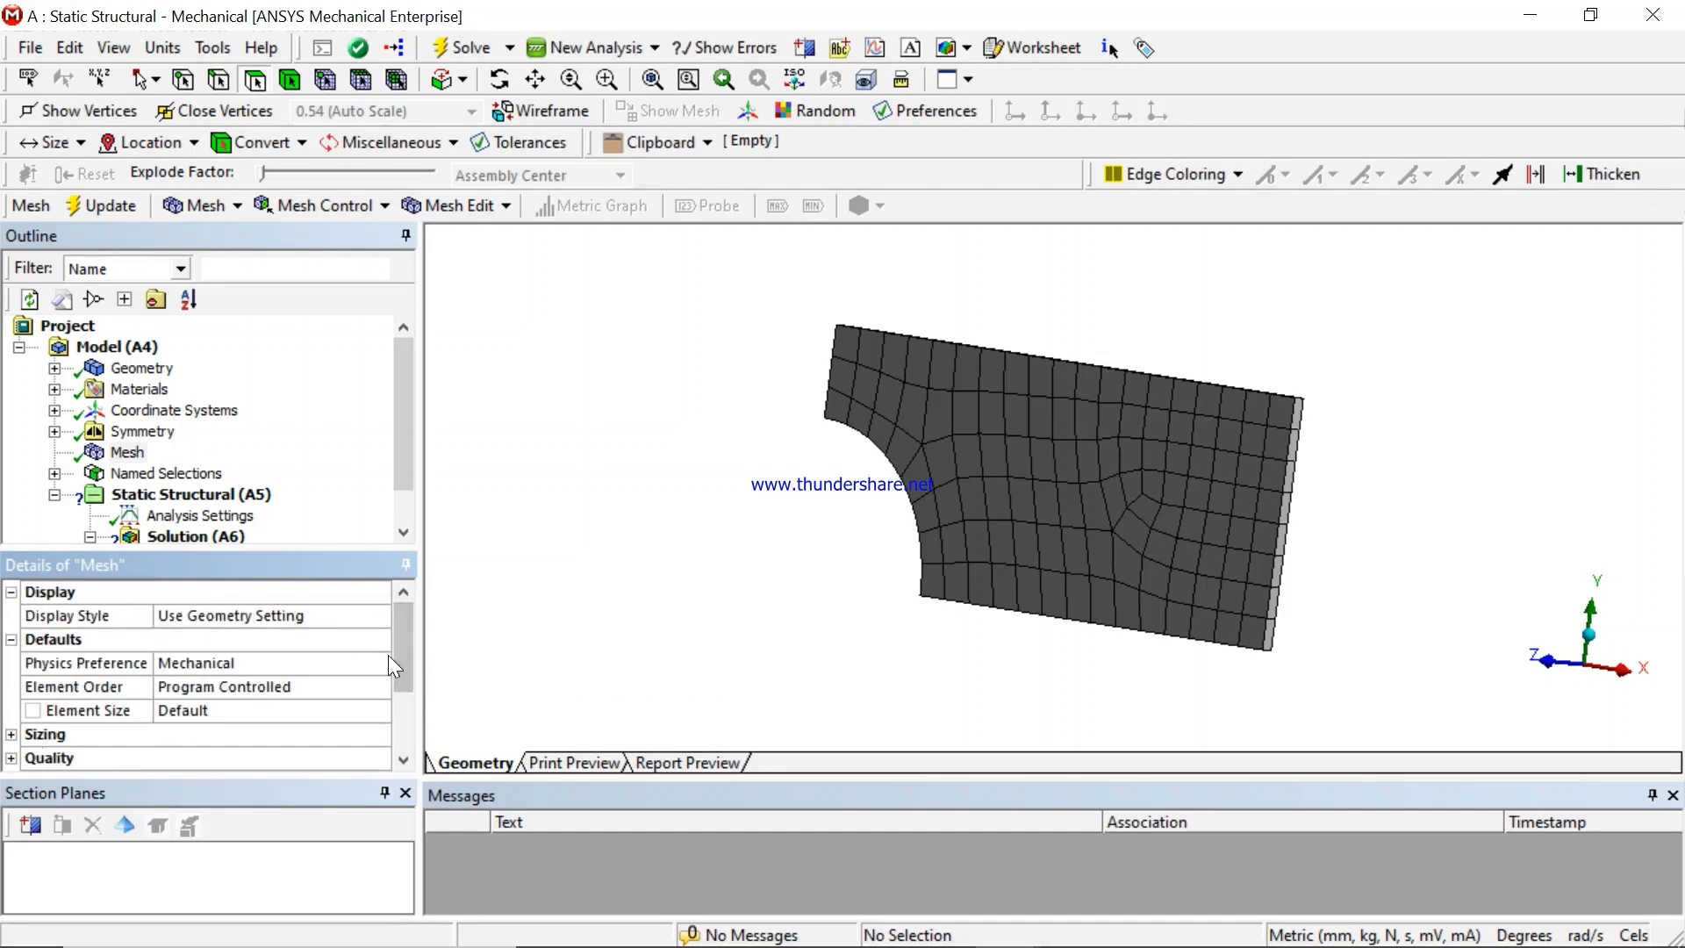
drag(407, 653, 407, 746)
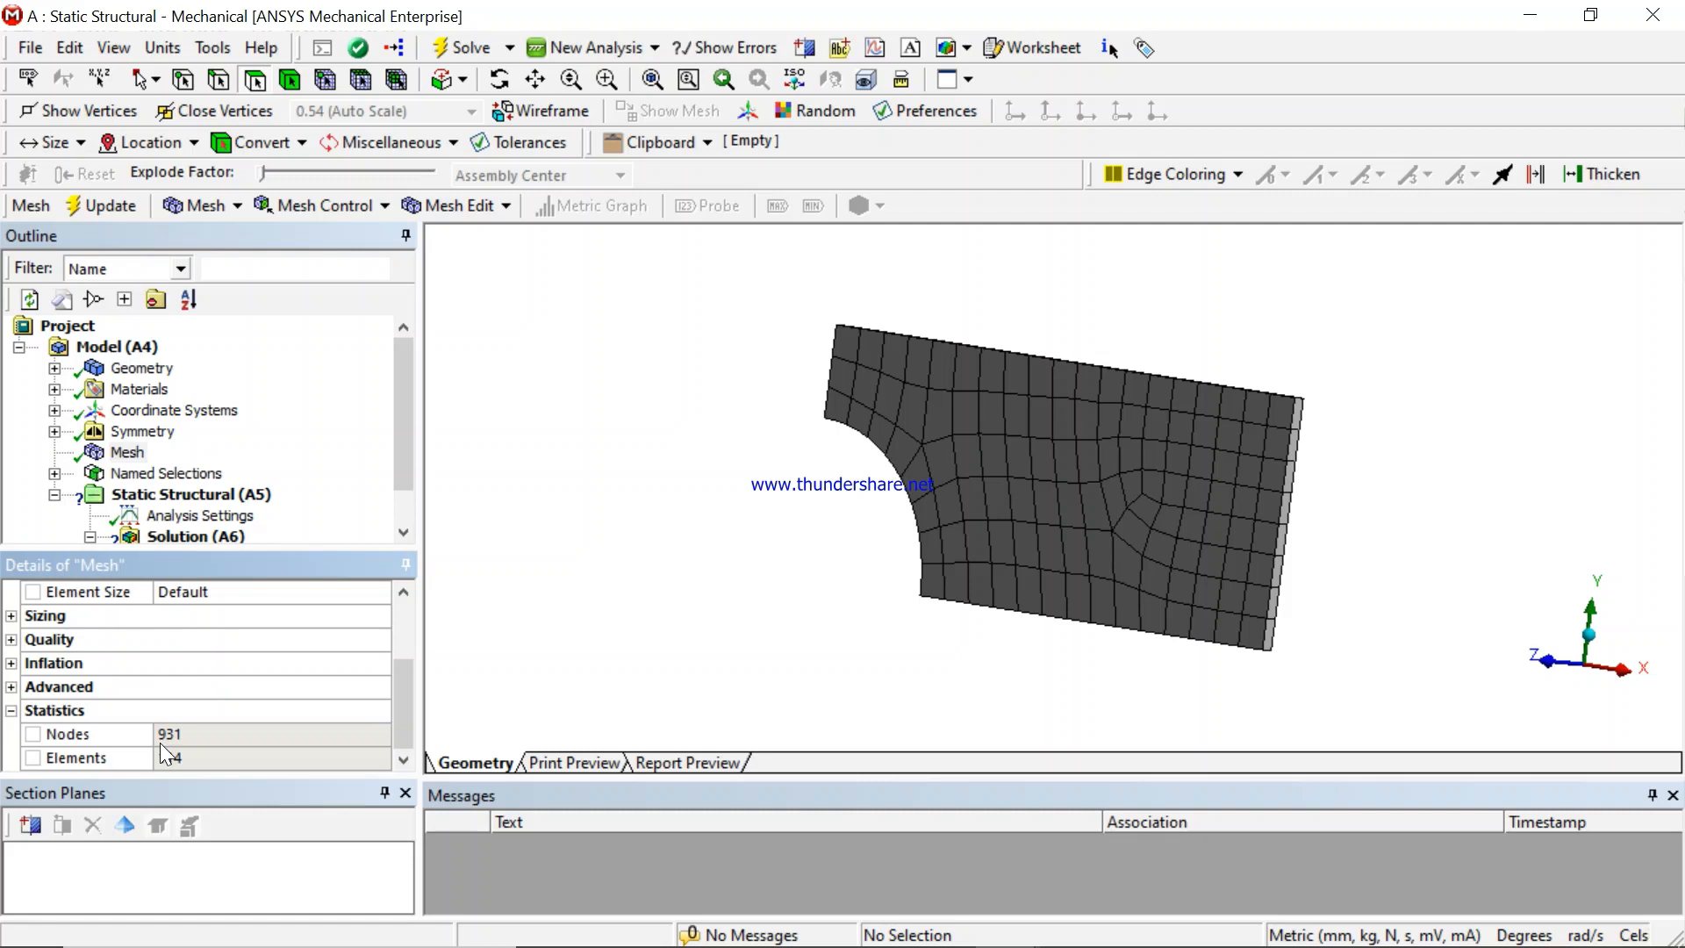
- Select the Static Structural branch and check the plate's loading in the problem statement image in Photos, then return to Mechanical
click(404, 532)
click(405, 532)
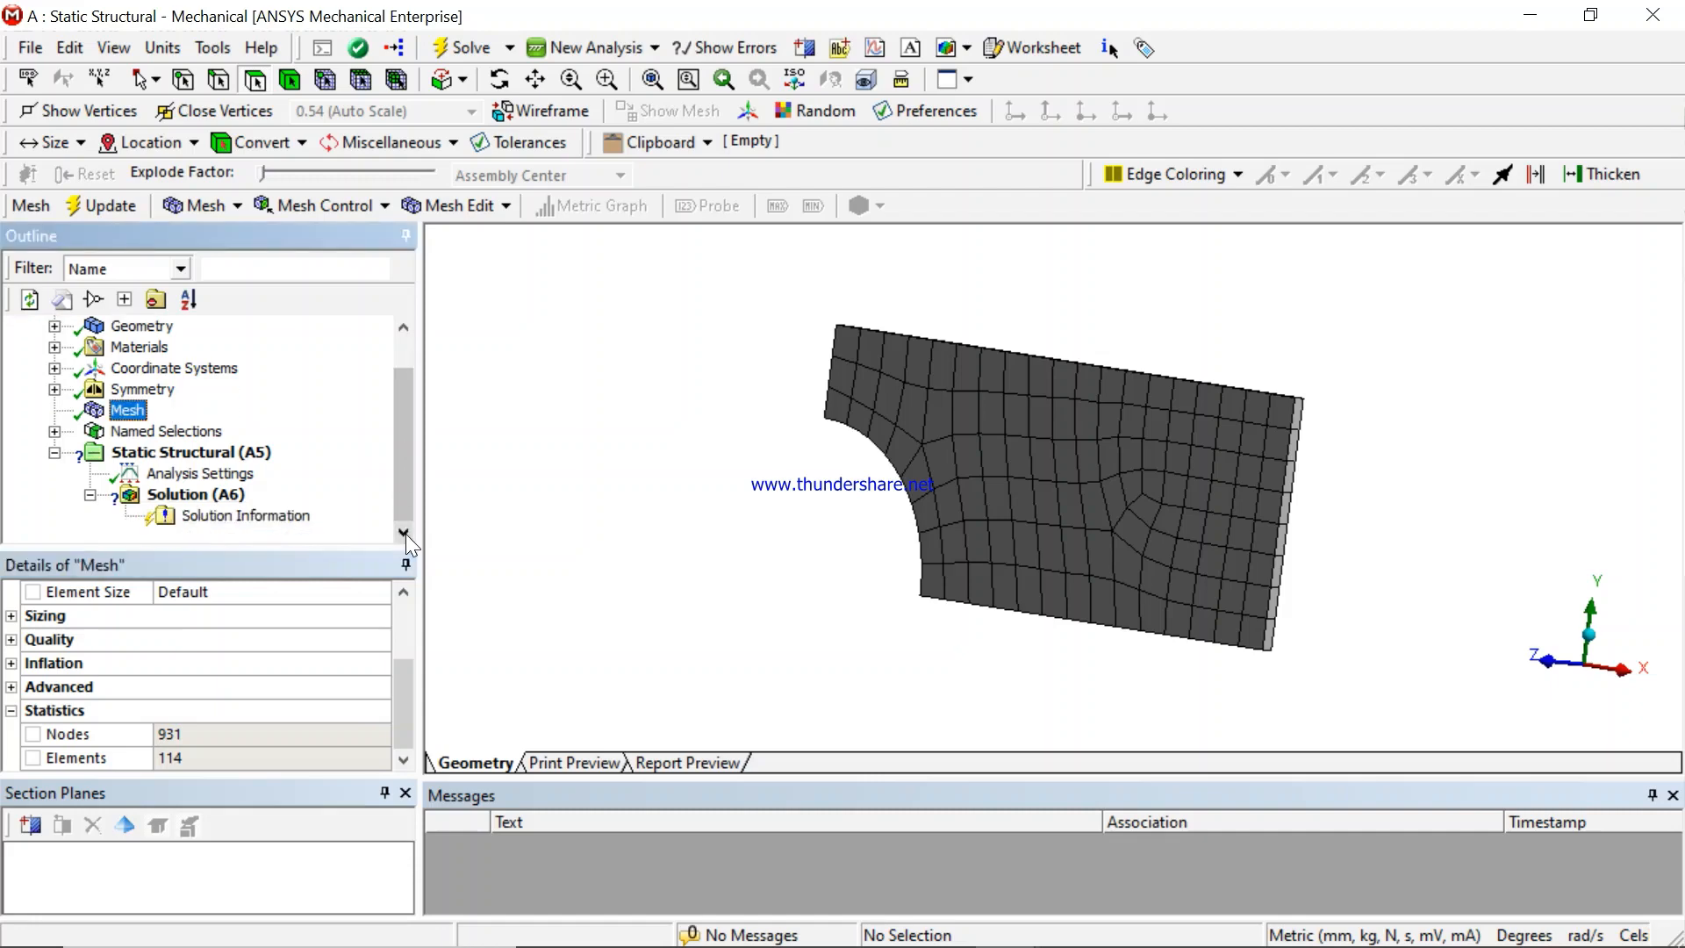
click(174, 459)
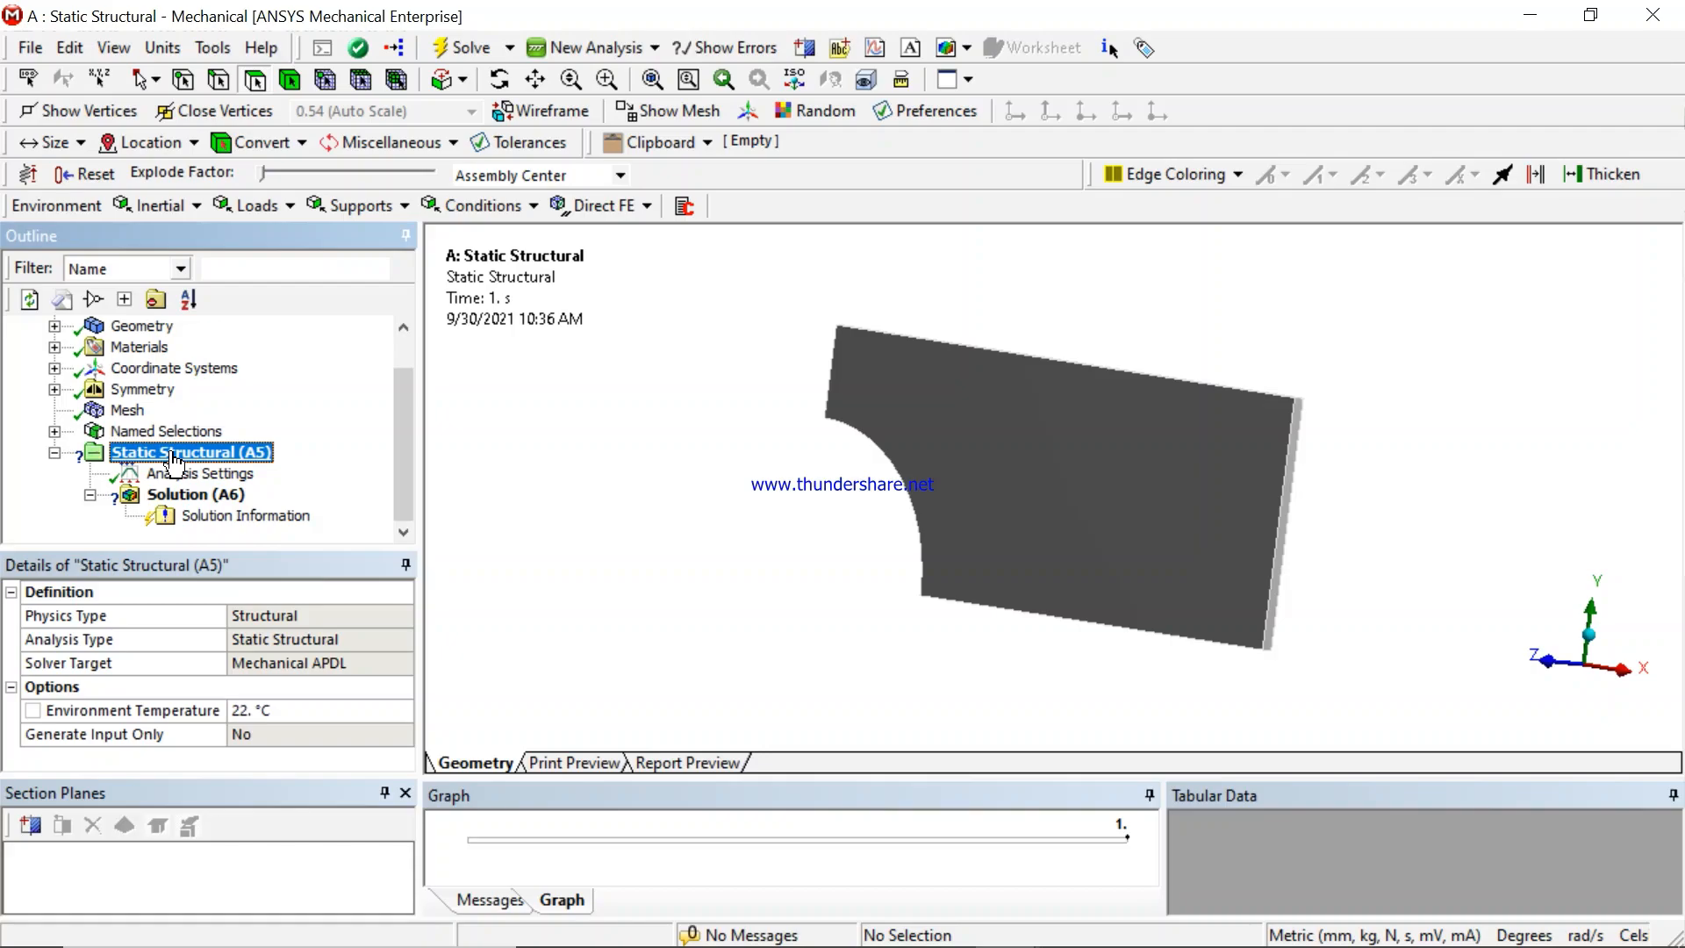
mouse_move(1056, 816)
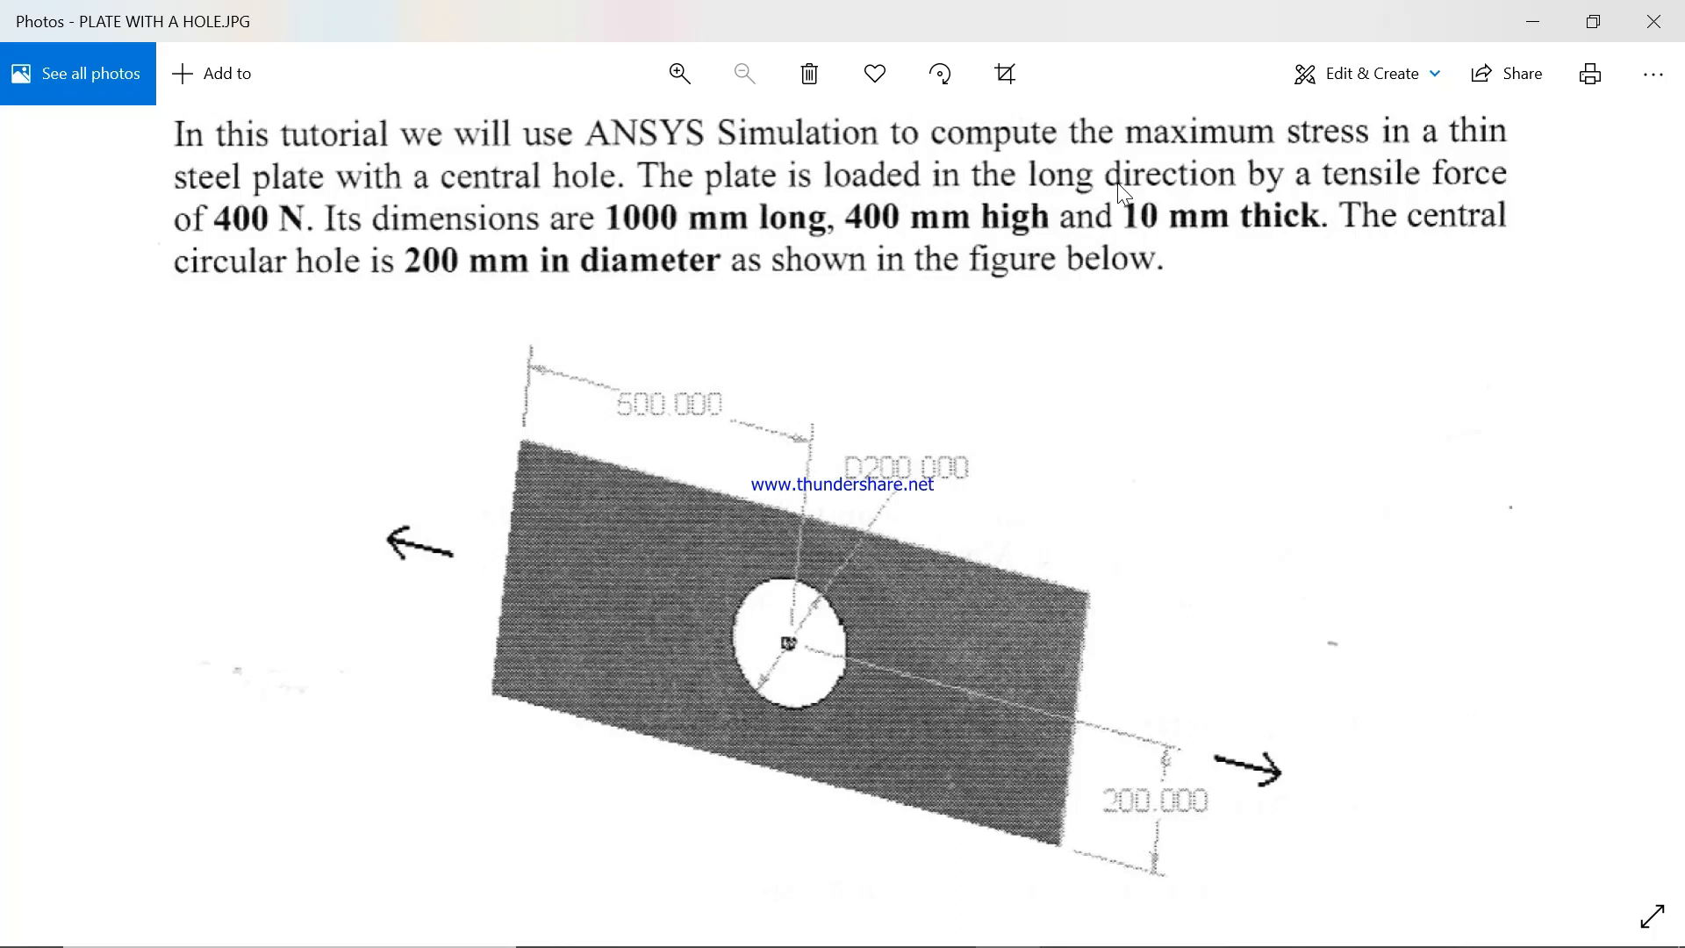
mouse_move(960, 941)
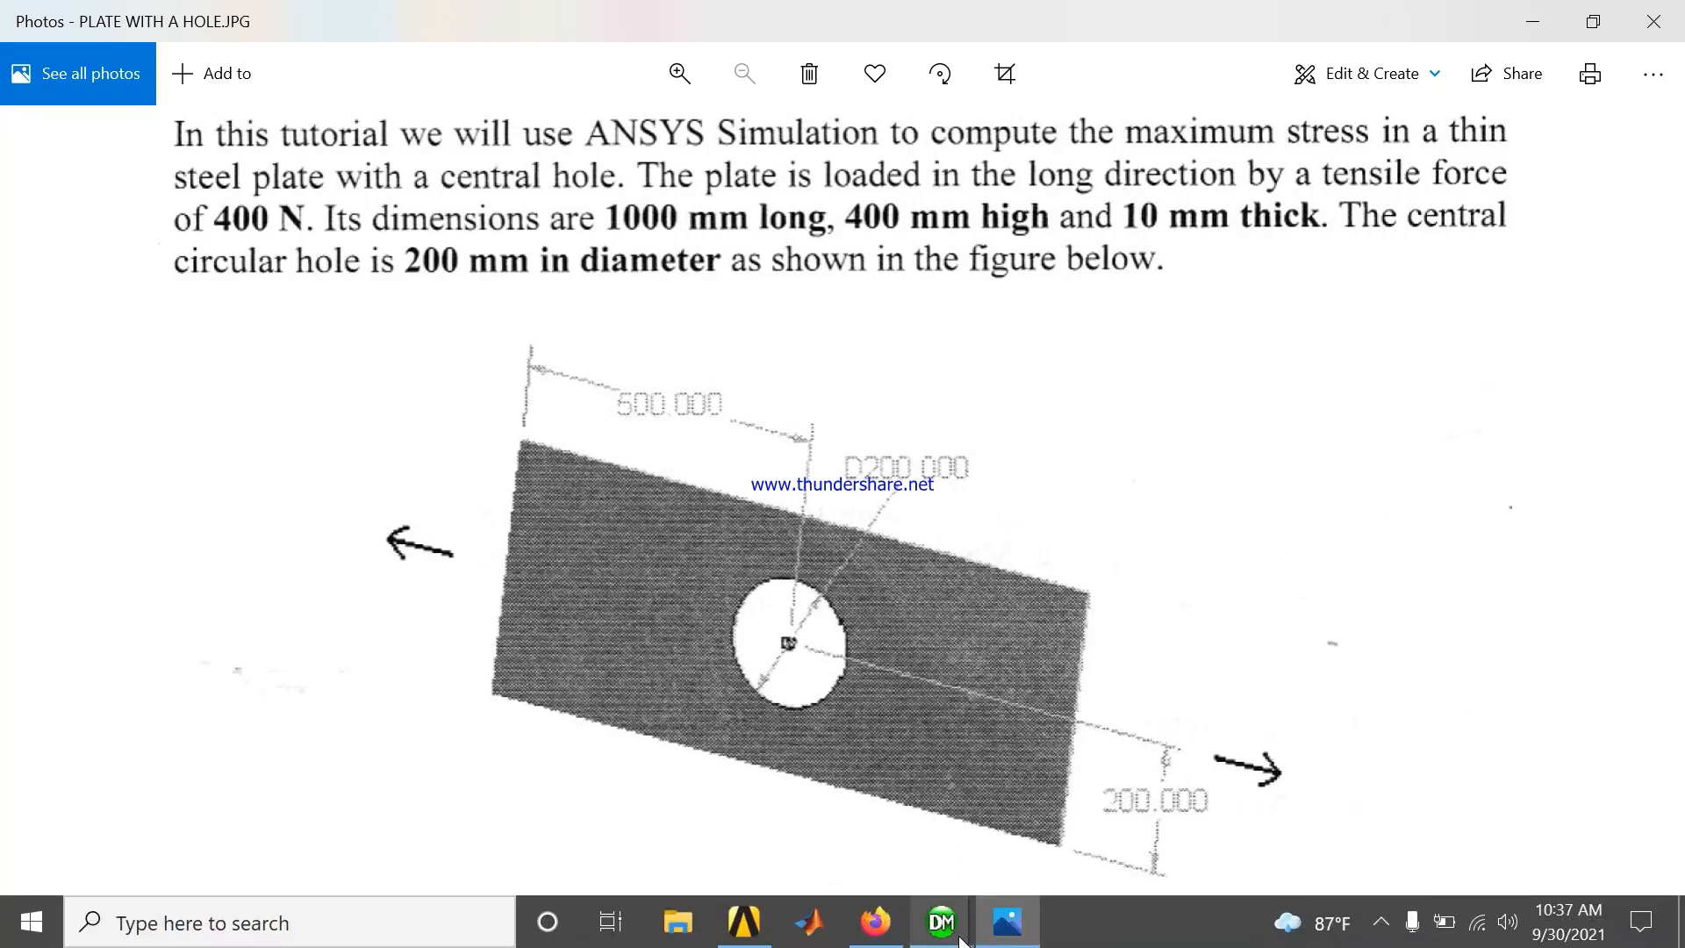
click(1034, 862)
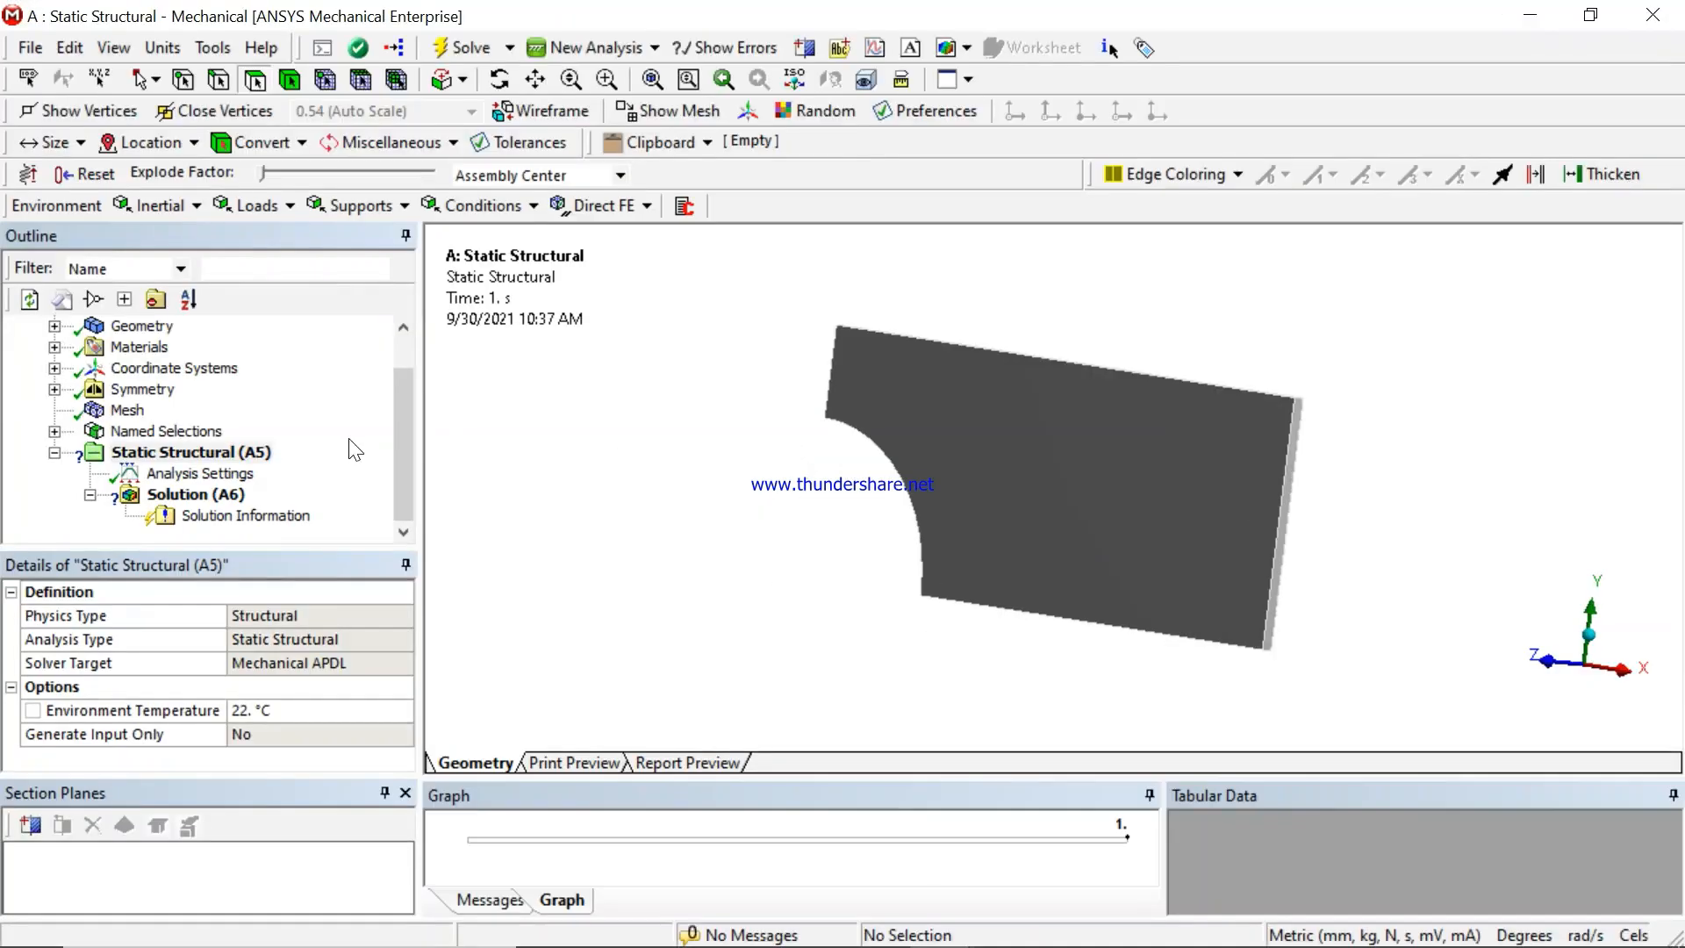
- Review the inertial, load and support types available for the Static Structural analysis
click(187, 453)
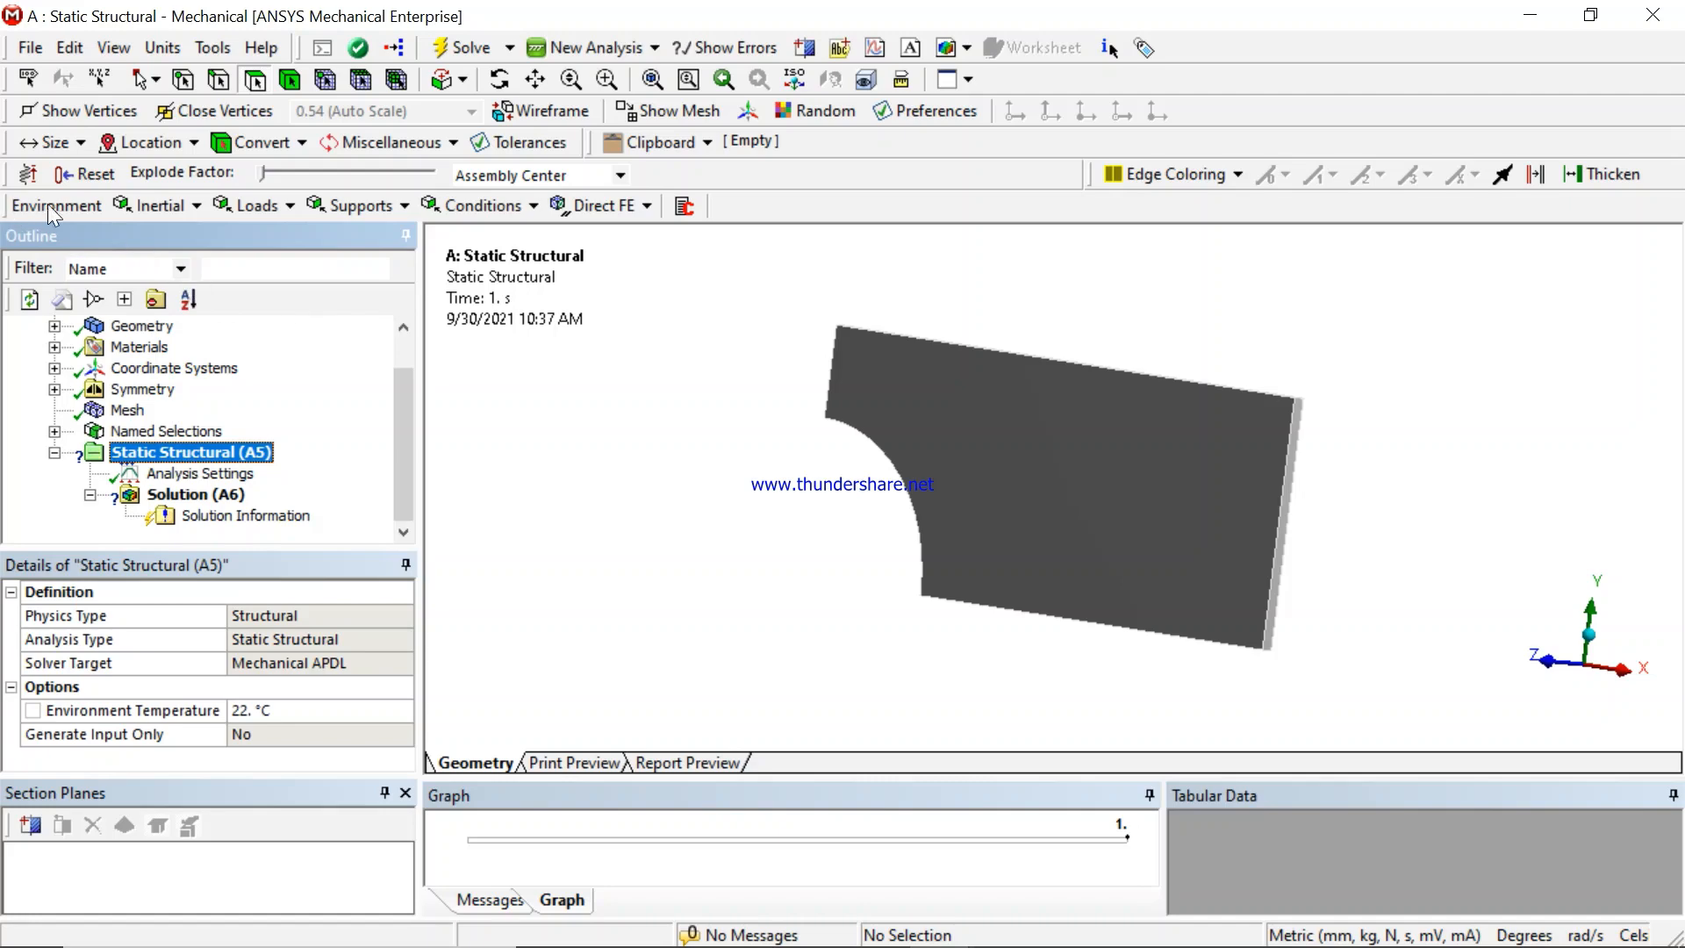
click(194, 206)
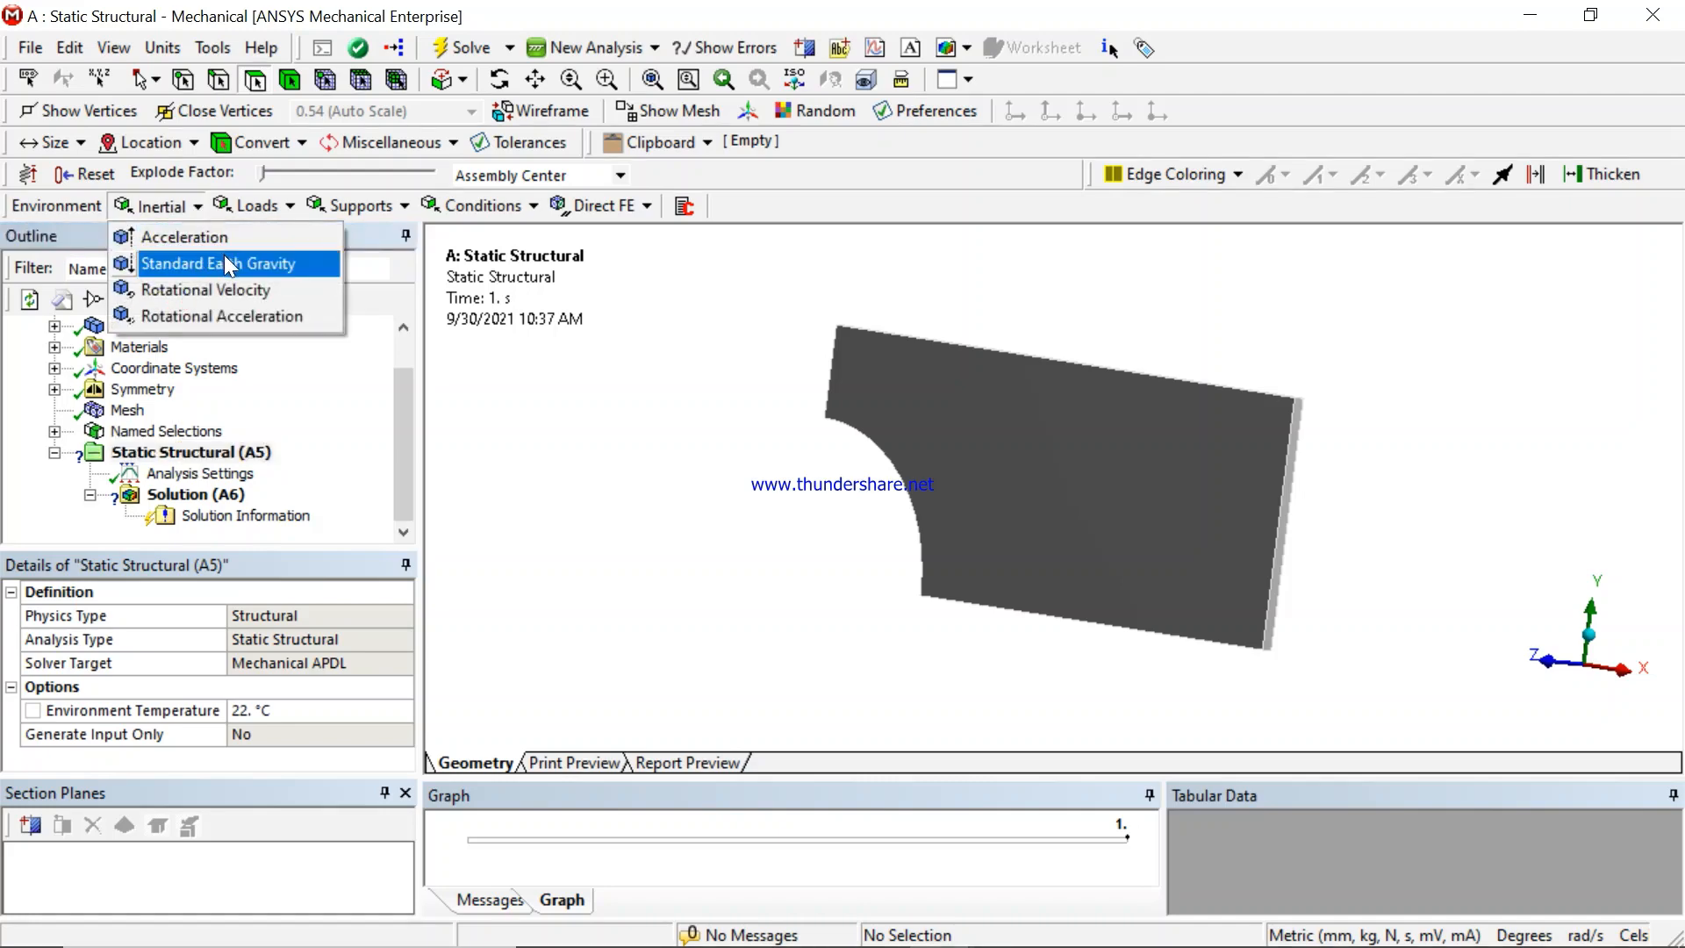
click(294, 202)
click(293, 202)
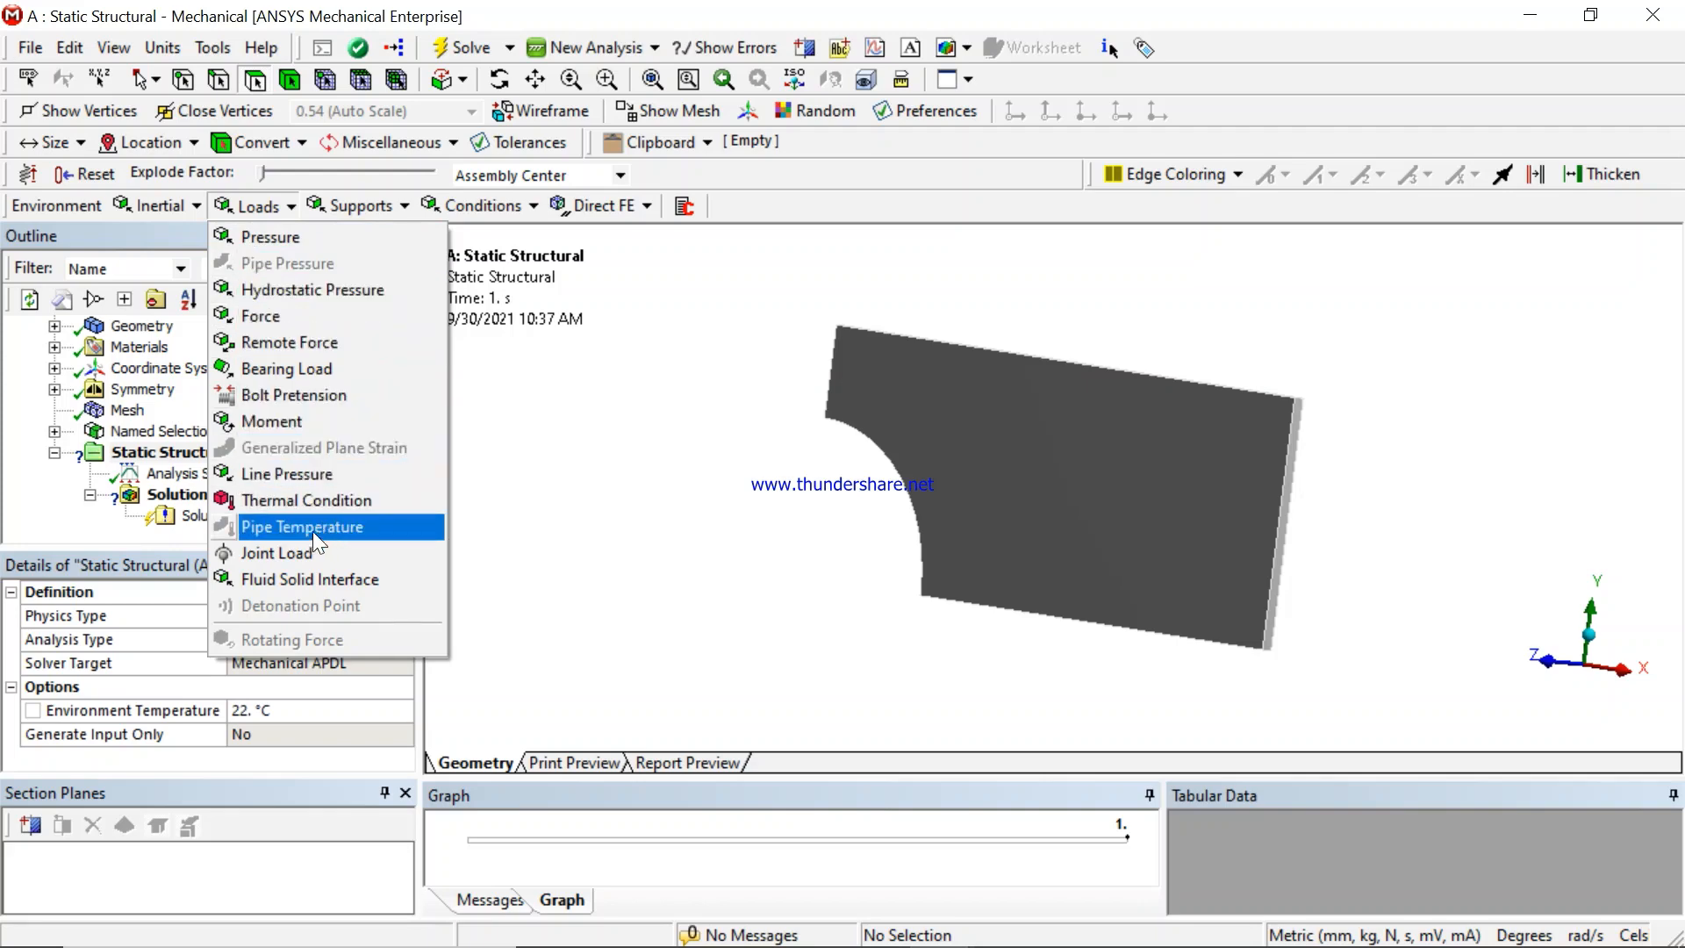
click(401, 210)
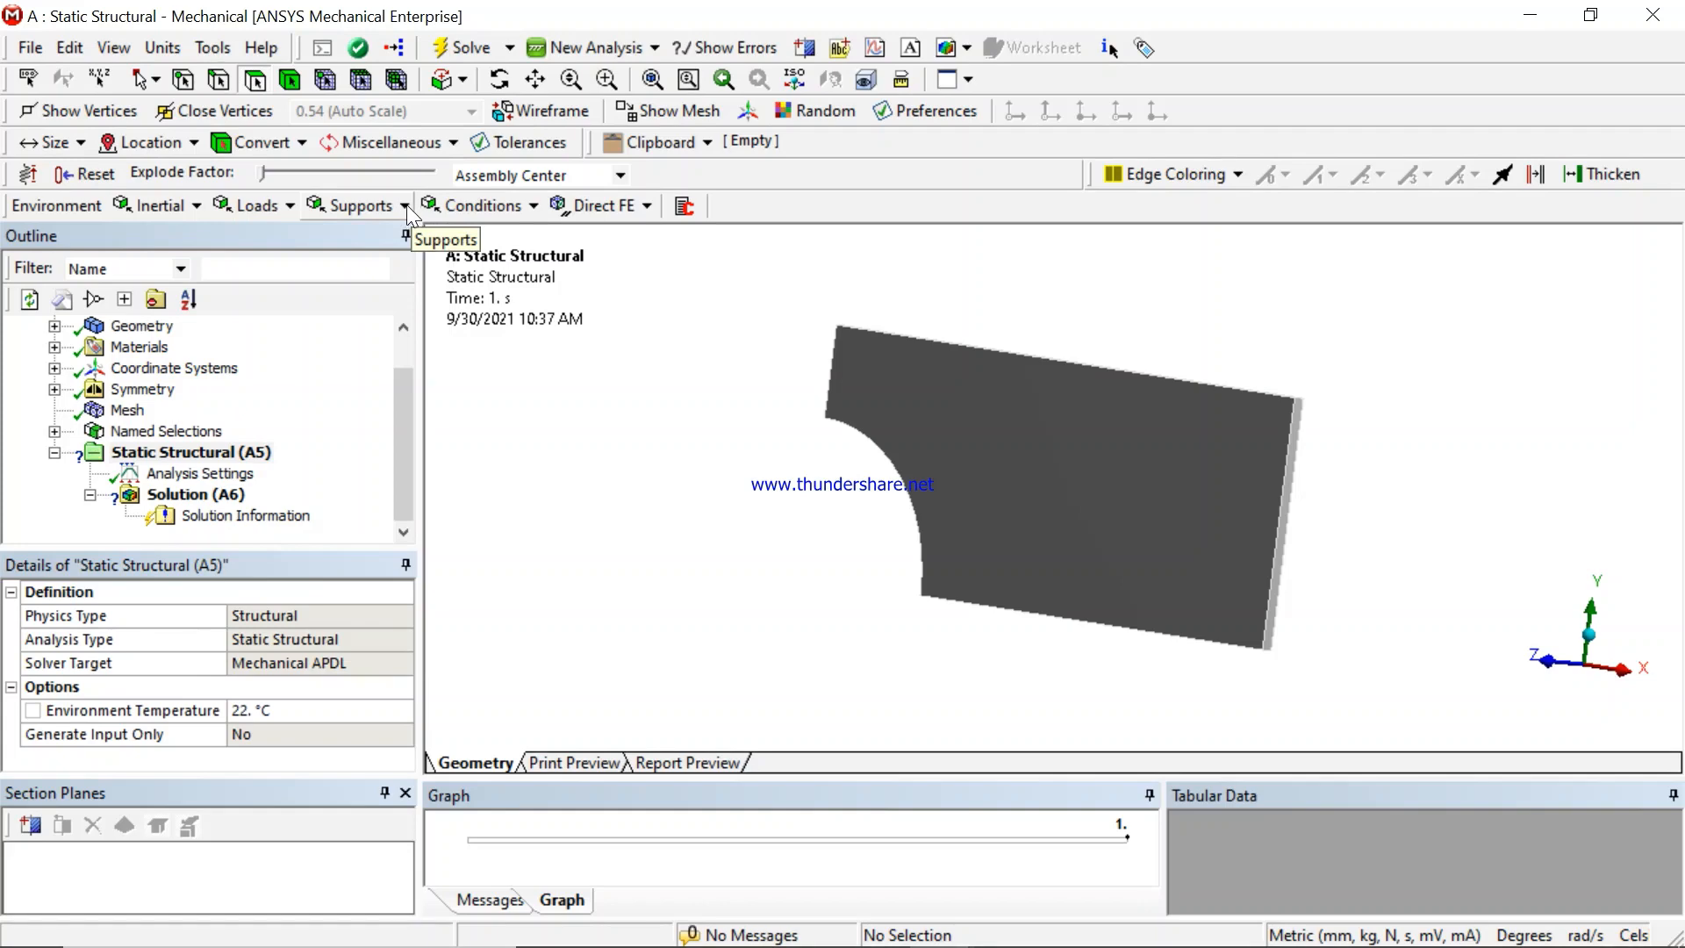
click(409, 205)
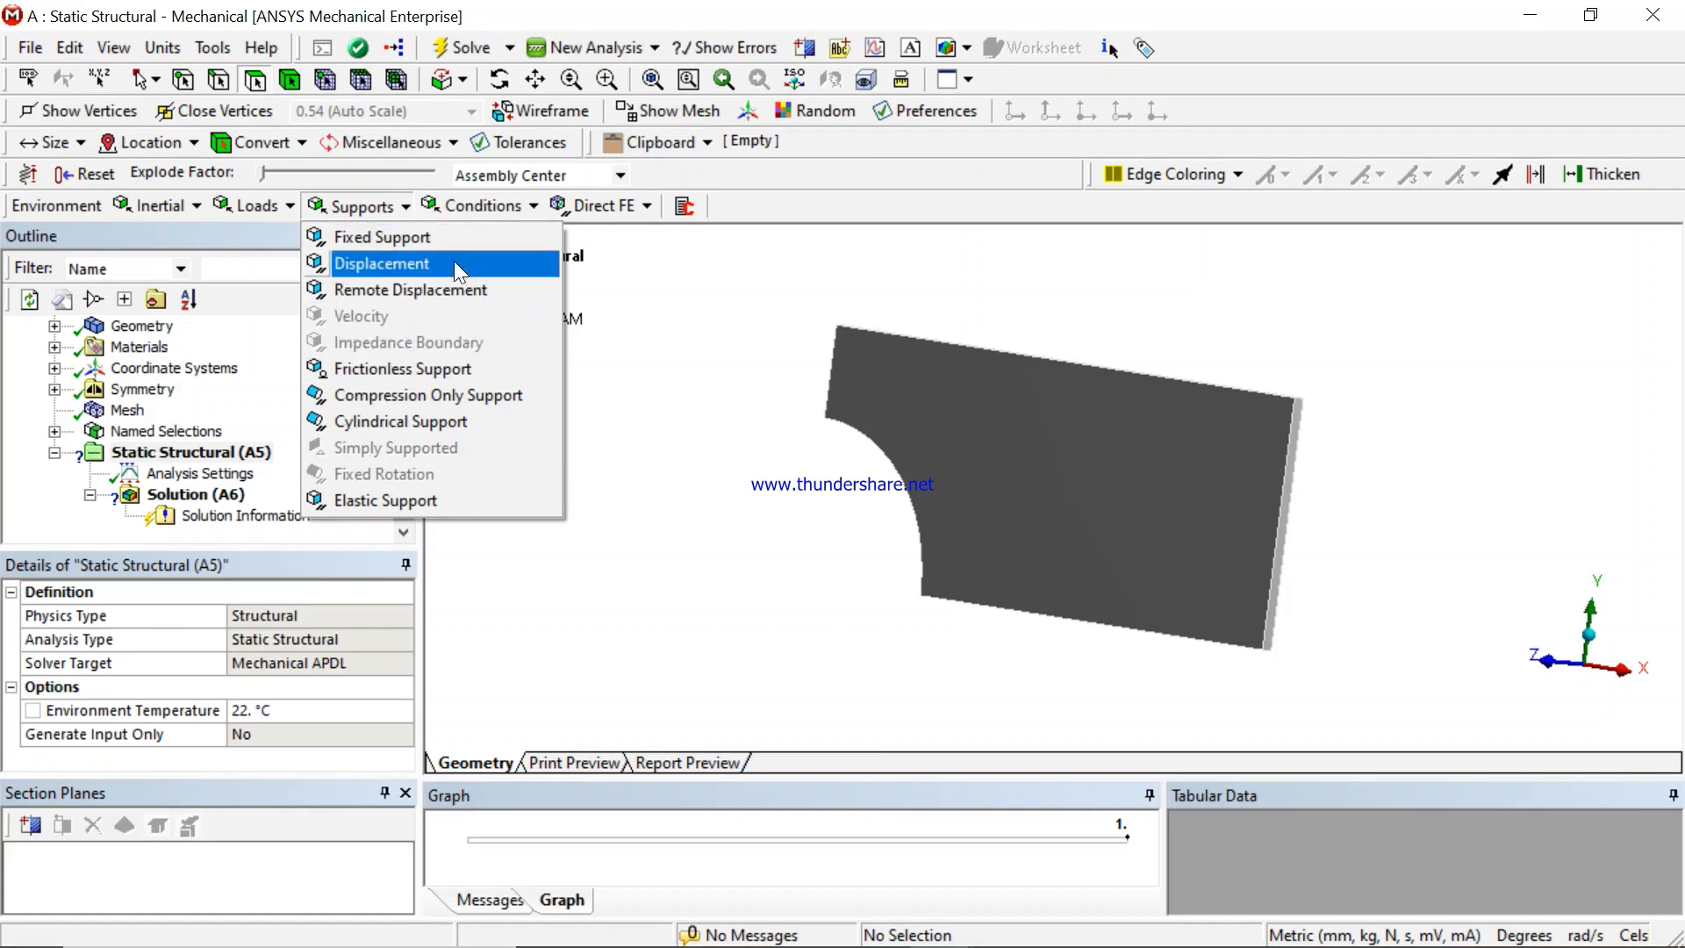
click(286, 211)
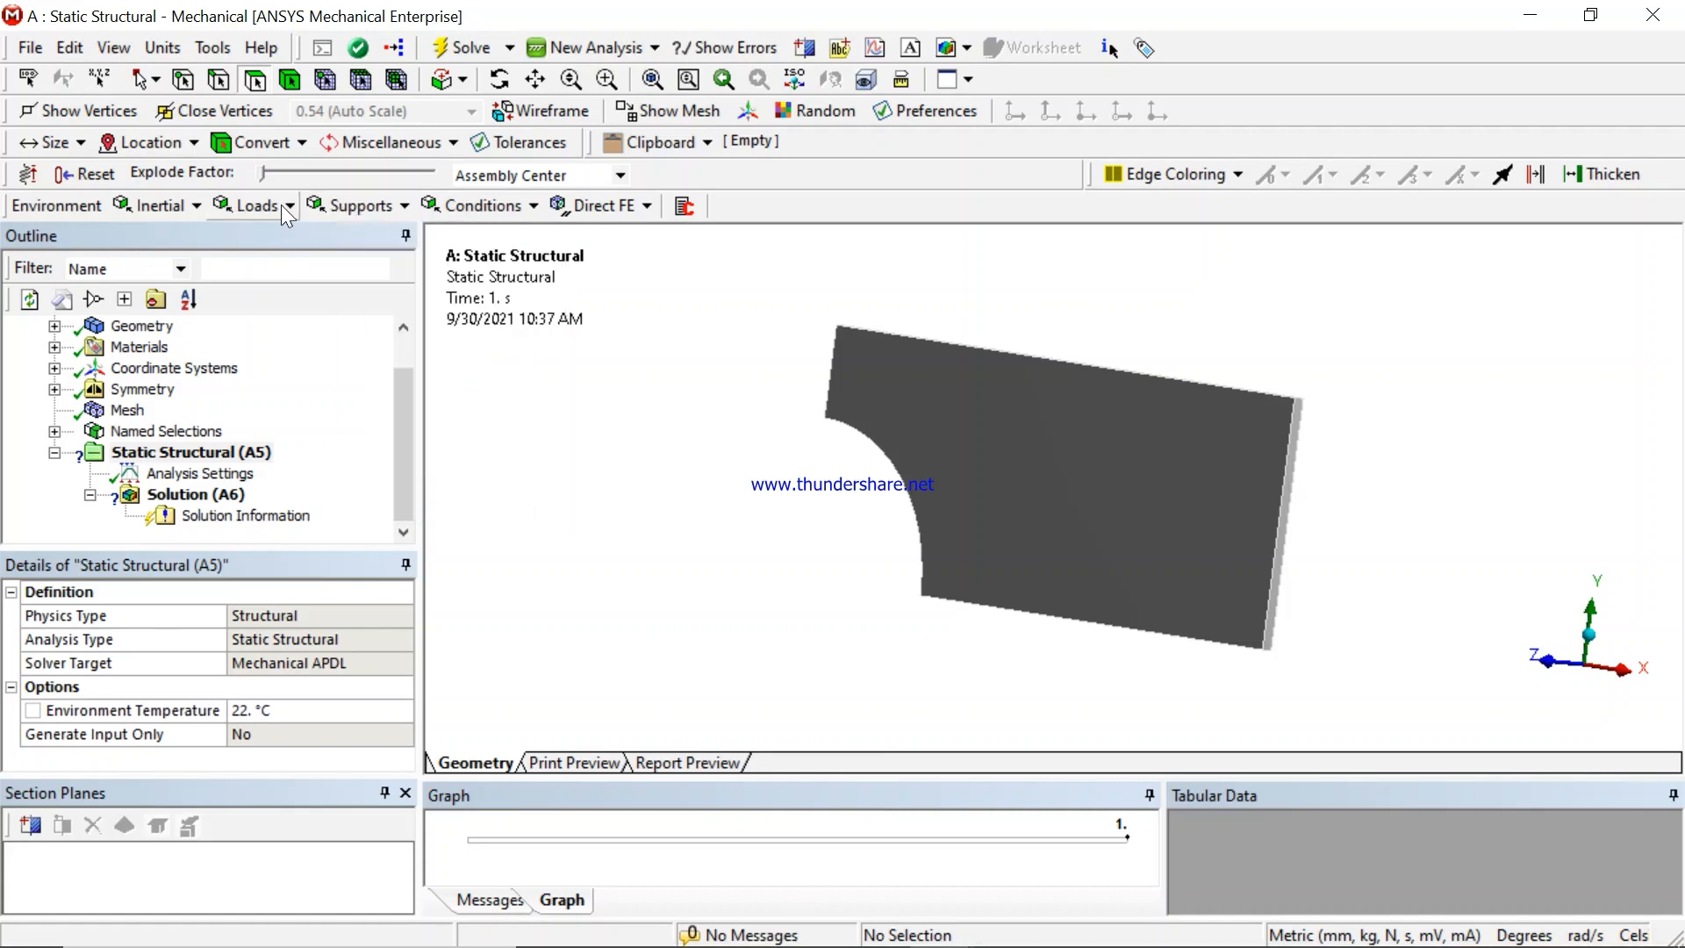
- Add a Force load to the static structural analysis and scope it to the plate's straight end face opposite the hole
click(289, 209)
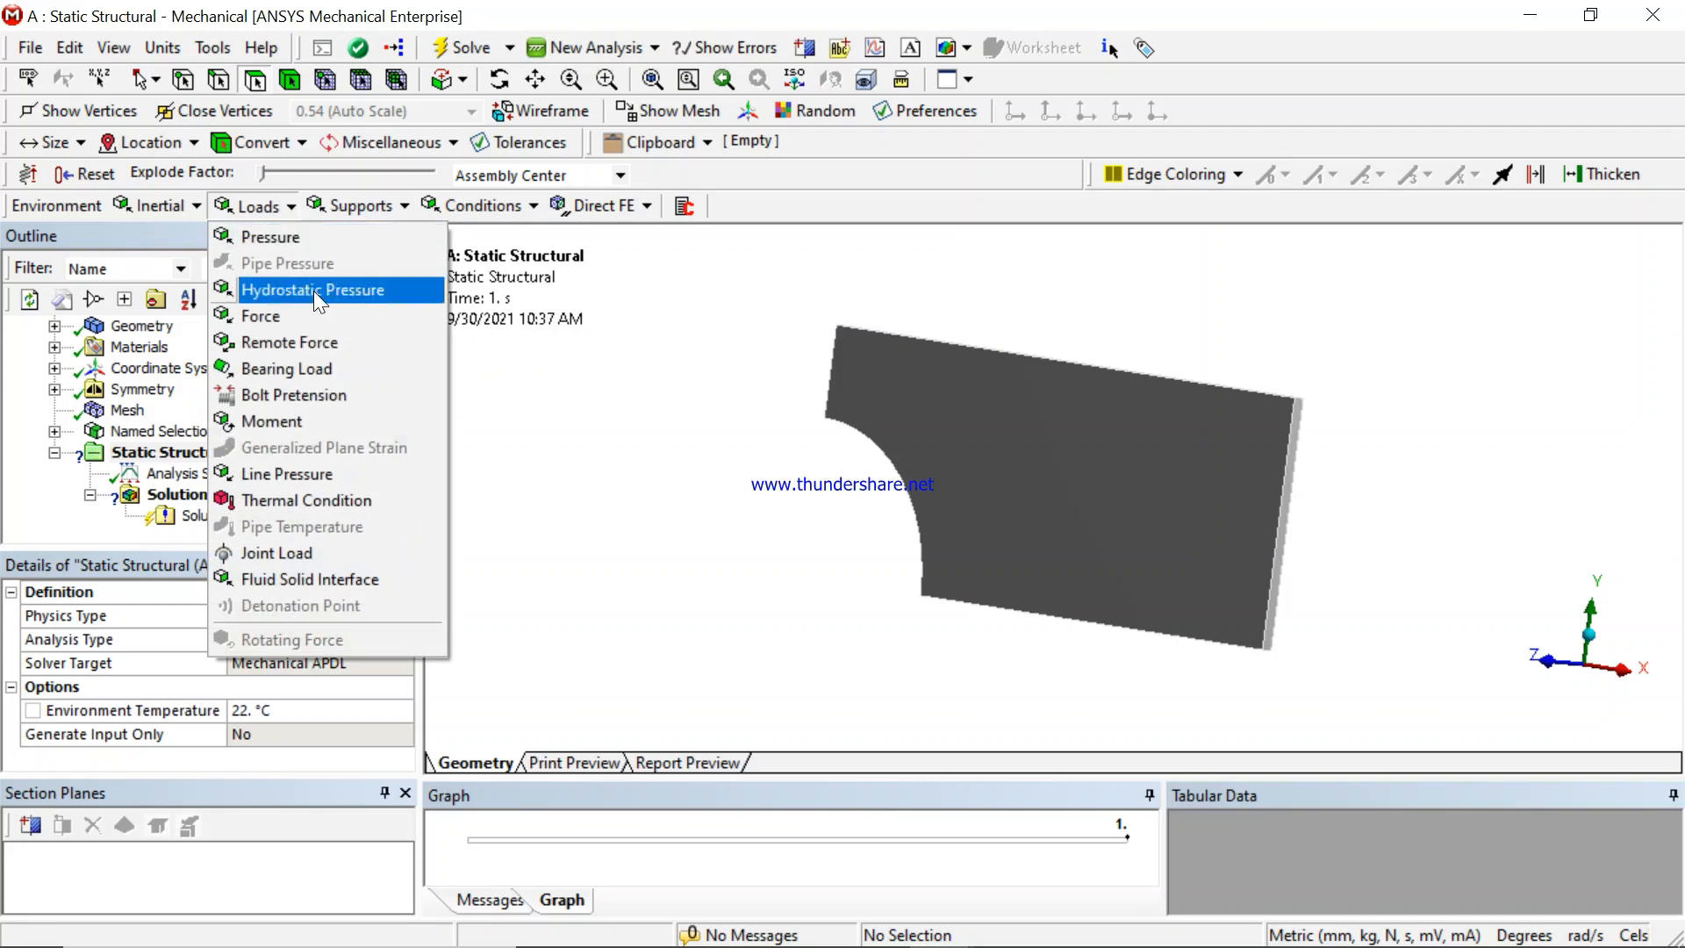
click(304, 318)
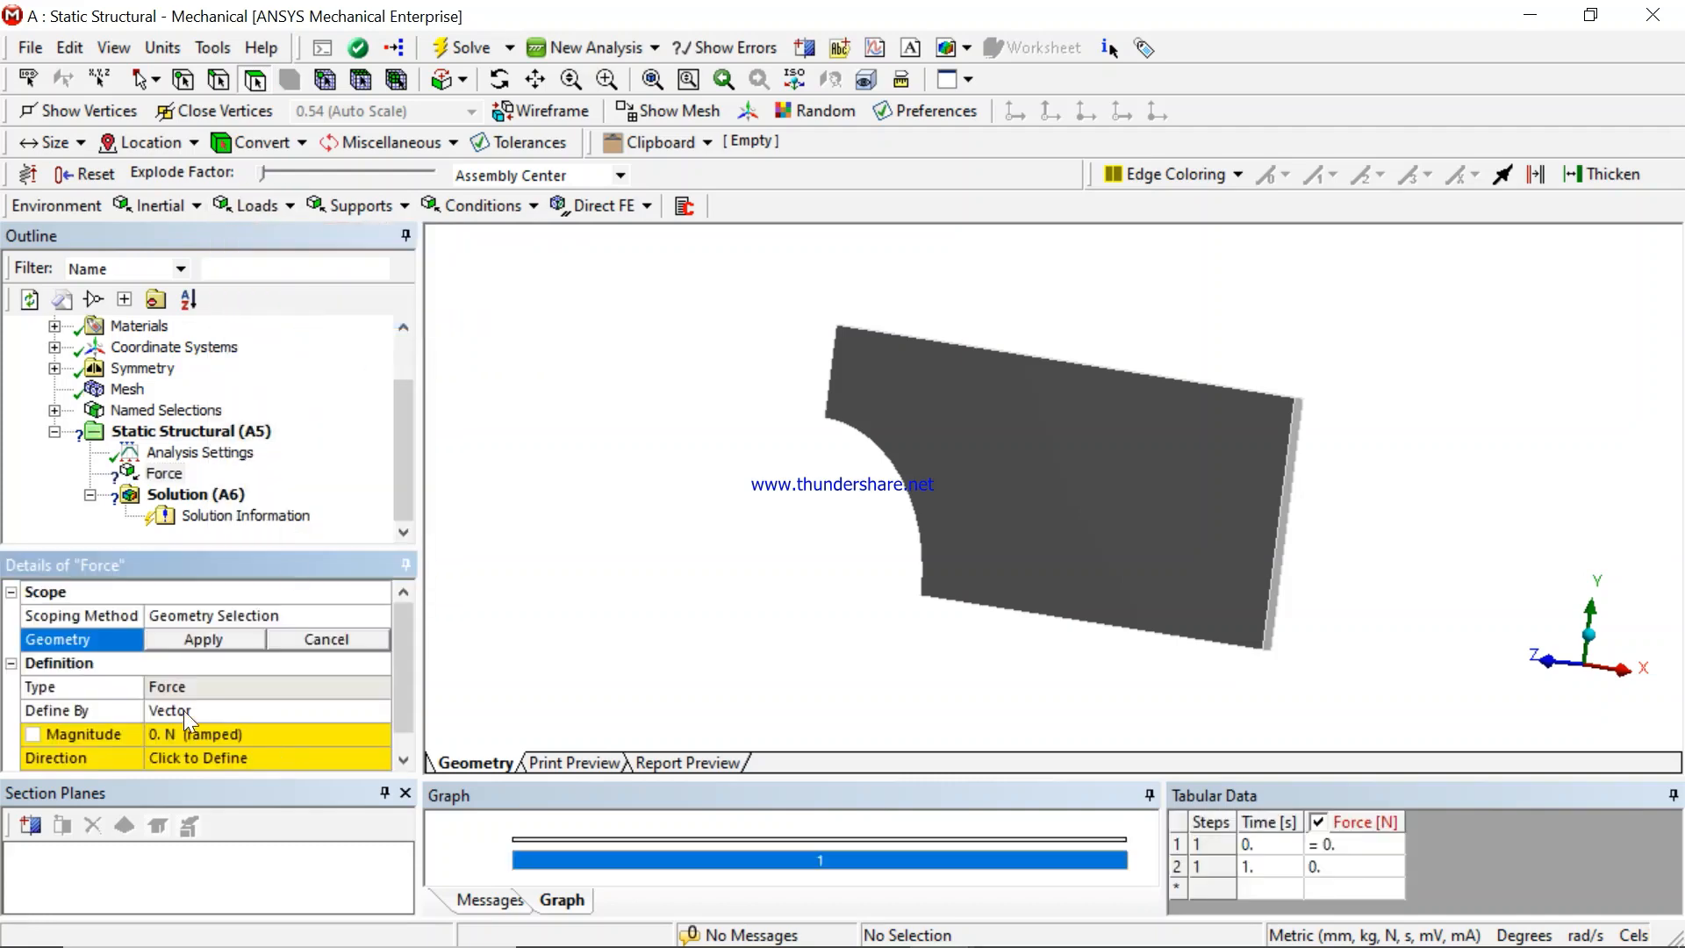
click(1288, 513)
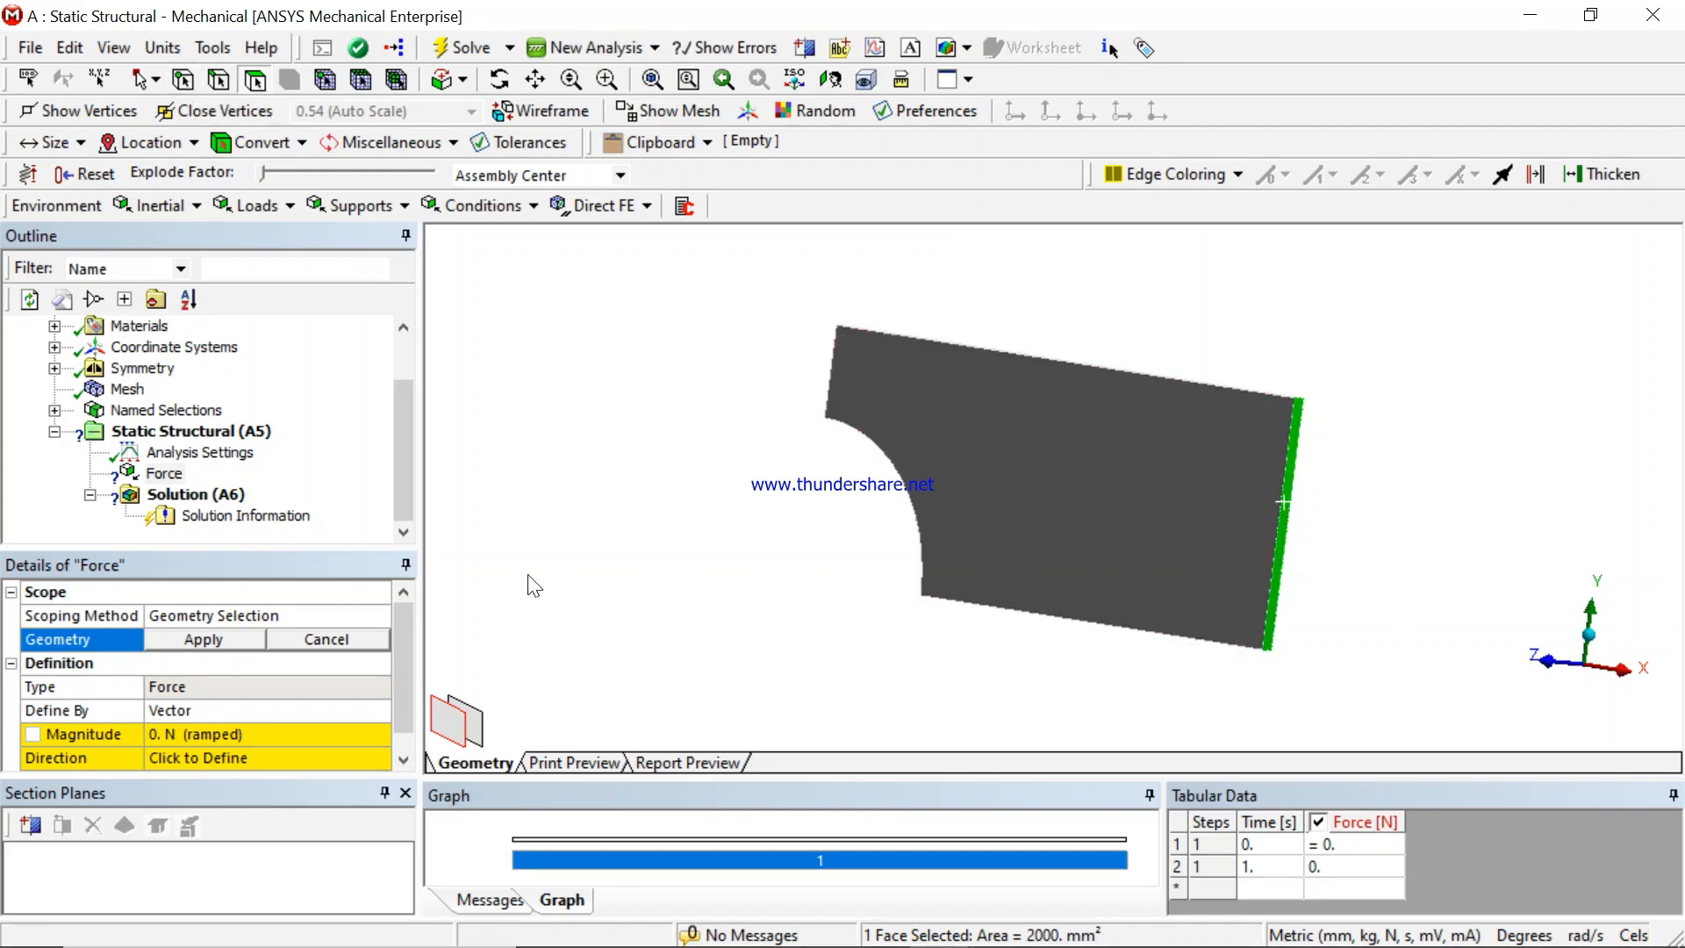
mouse_move(1270, 926)
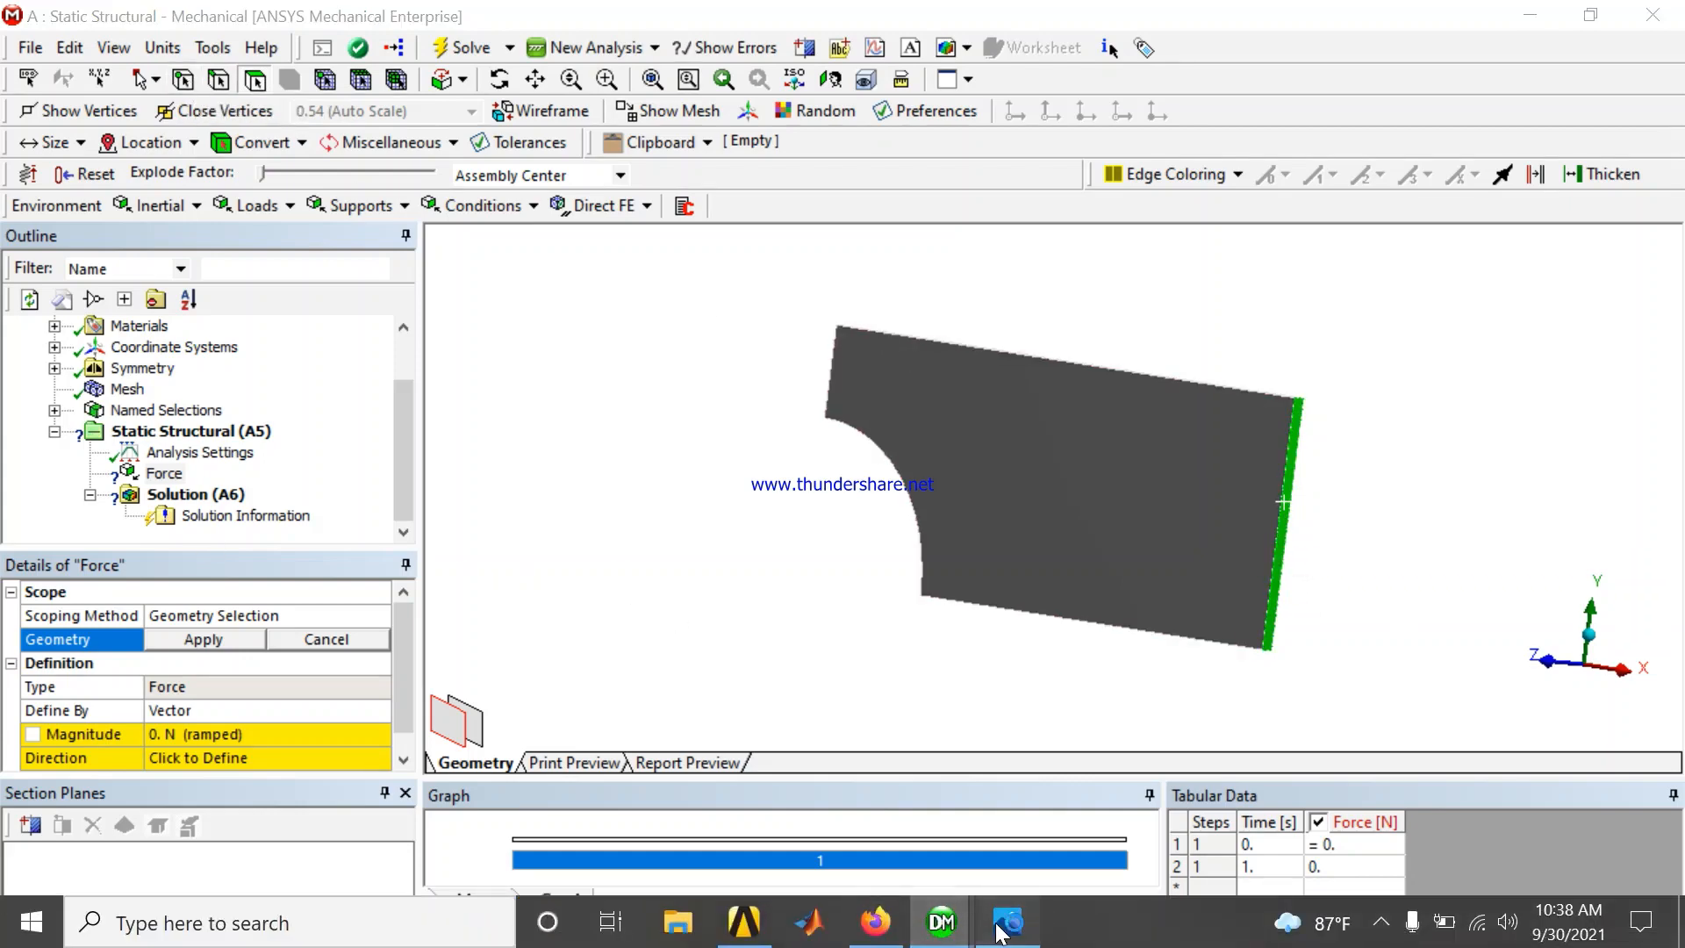
click(1002, 929)
click(1002, 929)
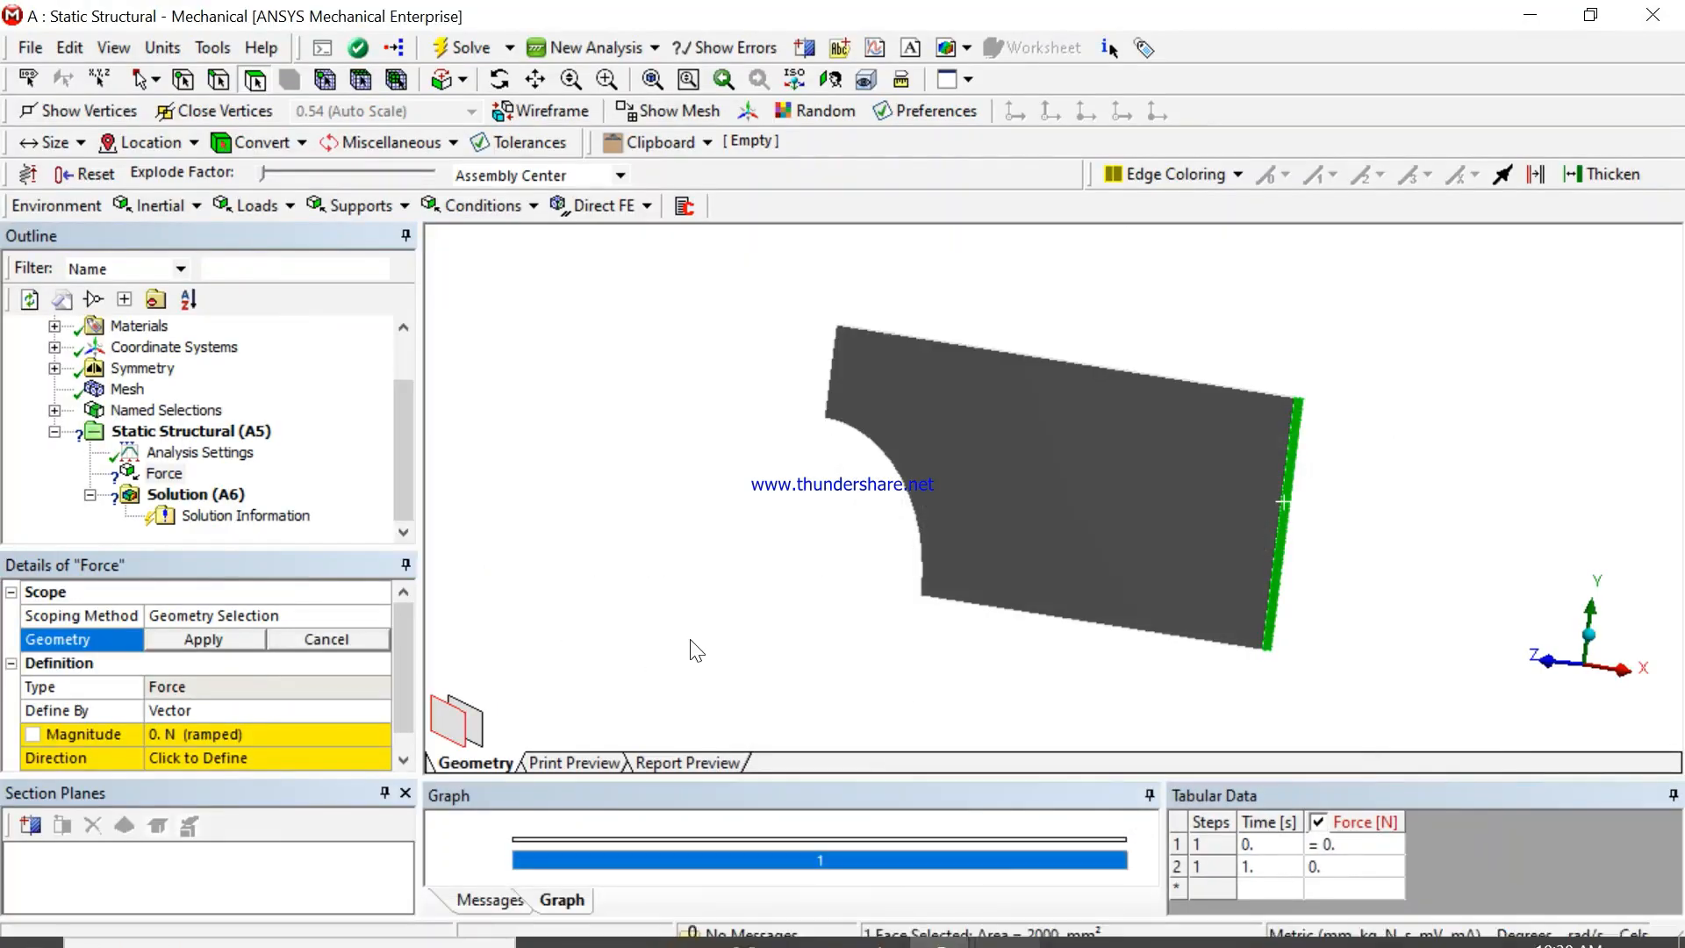
click(209, 639)
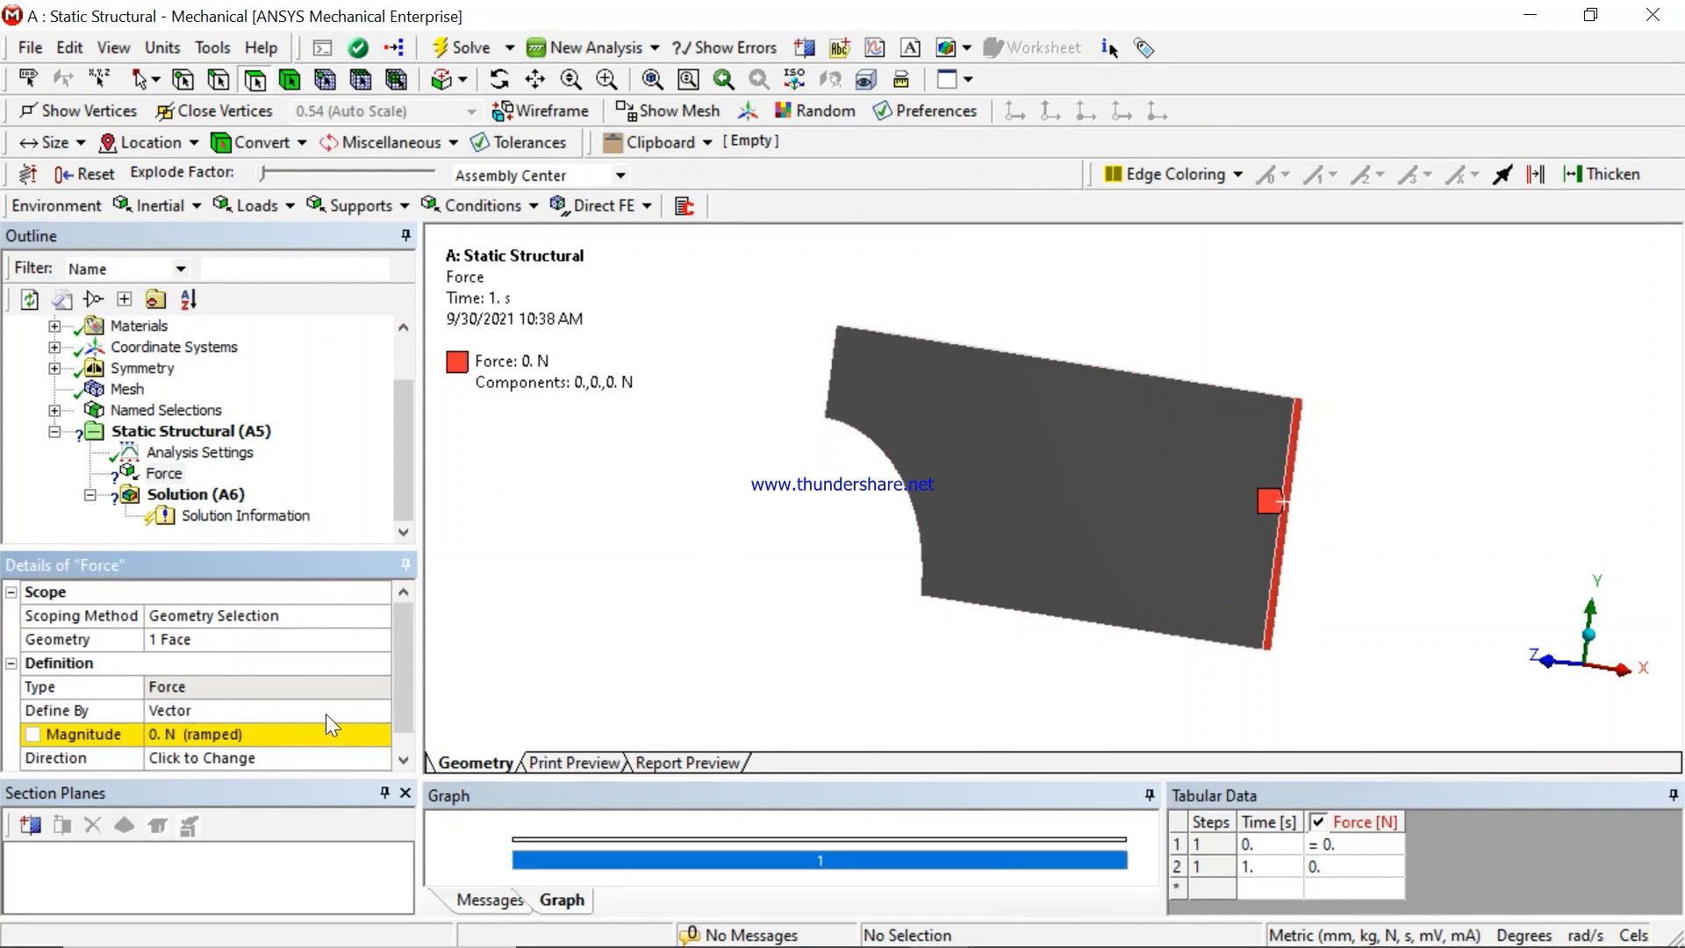
- Check the tensile force in the problem statement image in Photos and set the Force load's magnitude to 400 N in Mechanical
click(186, 734)
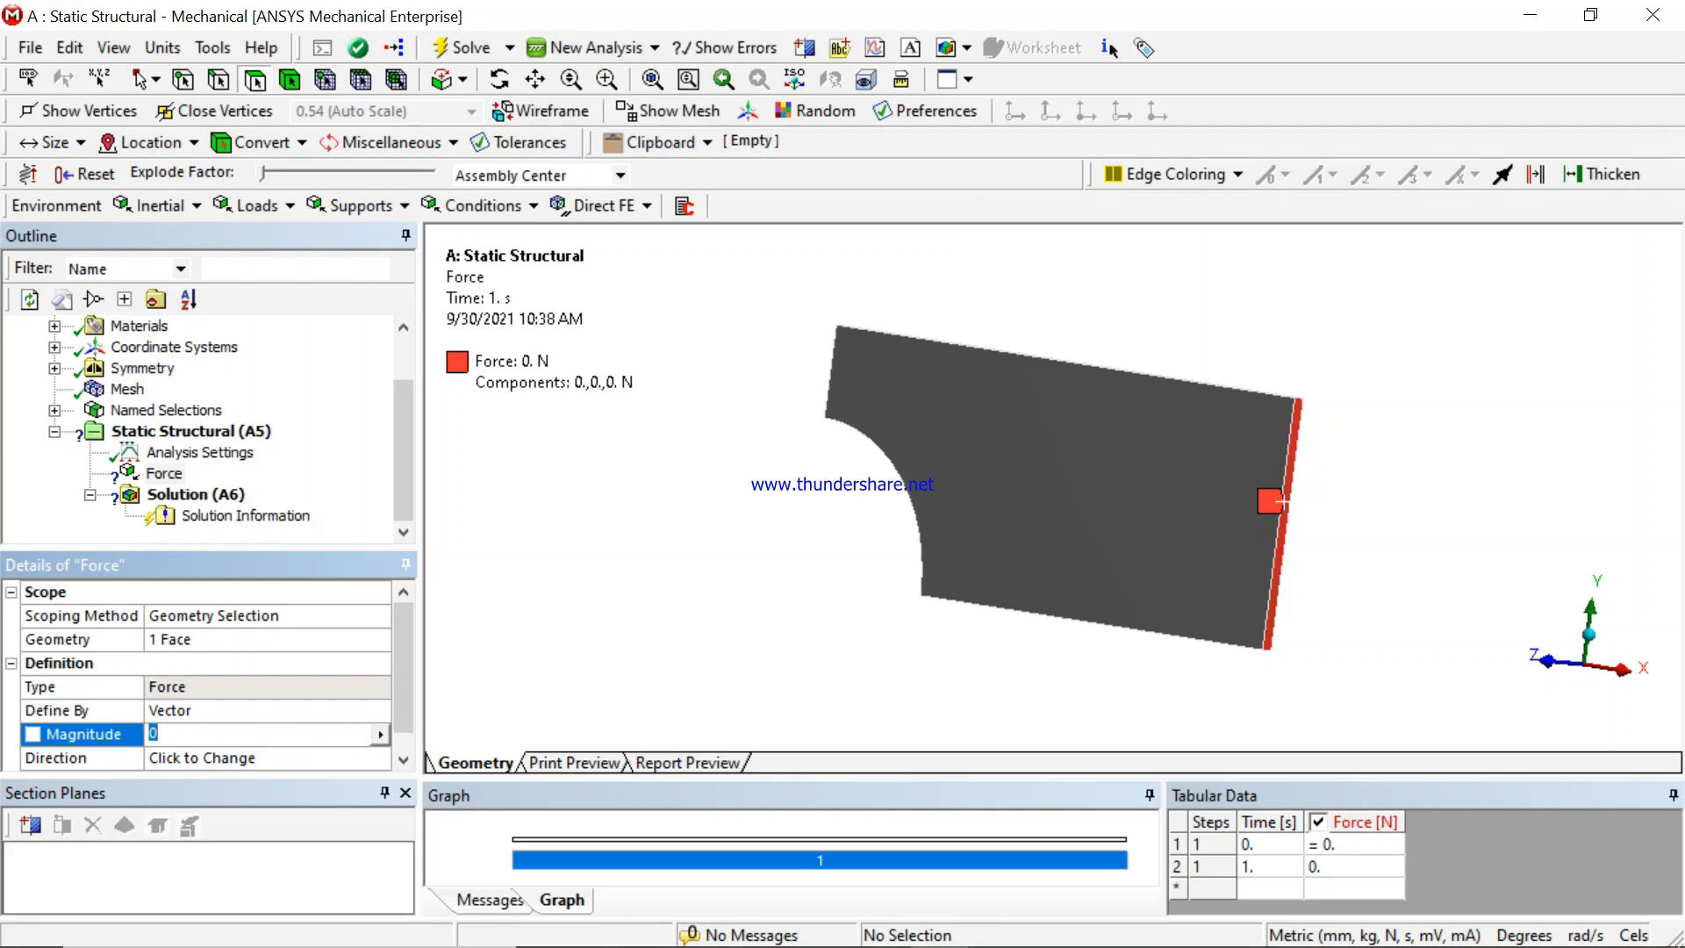
click(1001, 926)
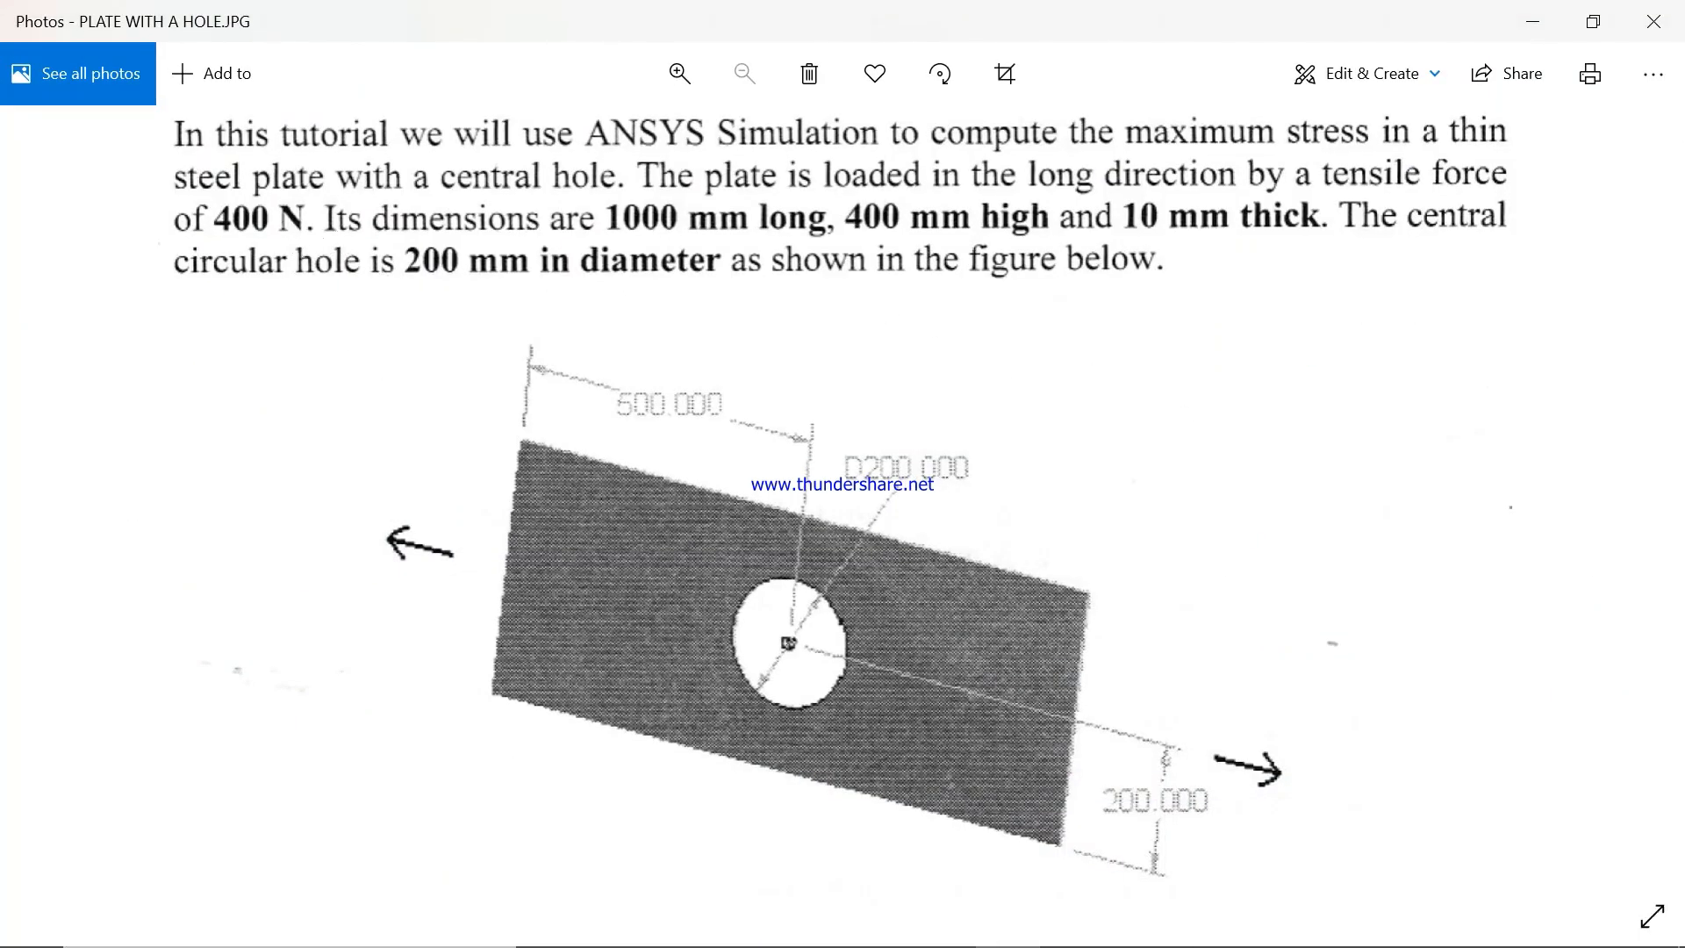
mouse_move(1006, 942)
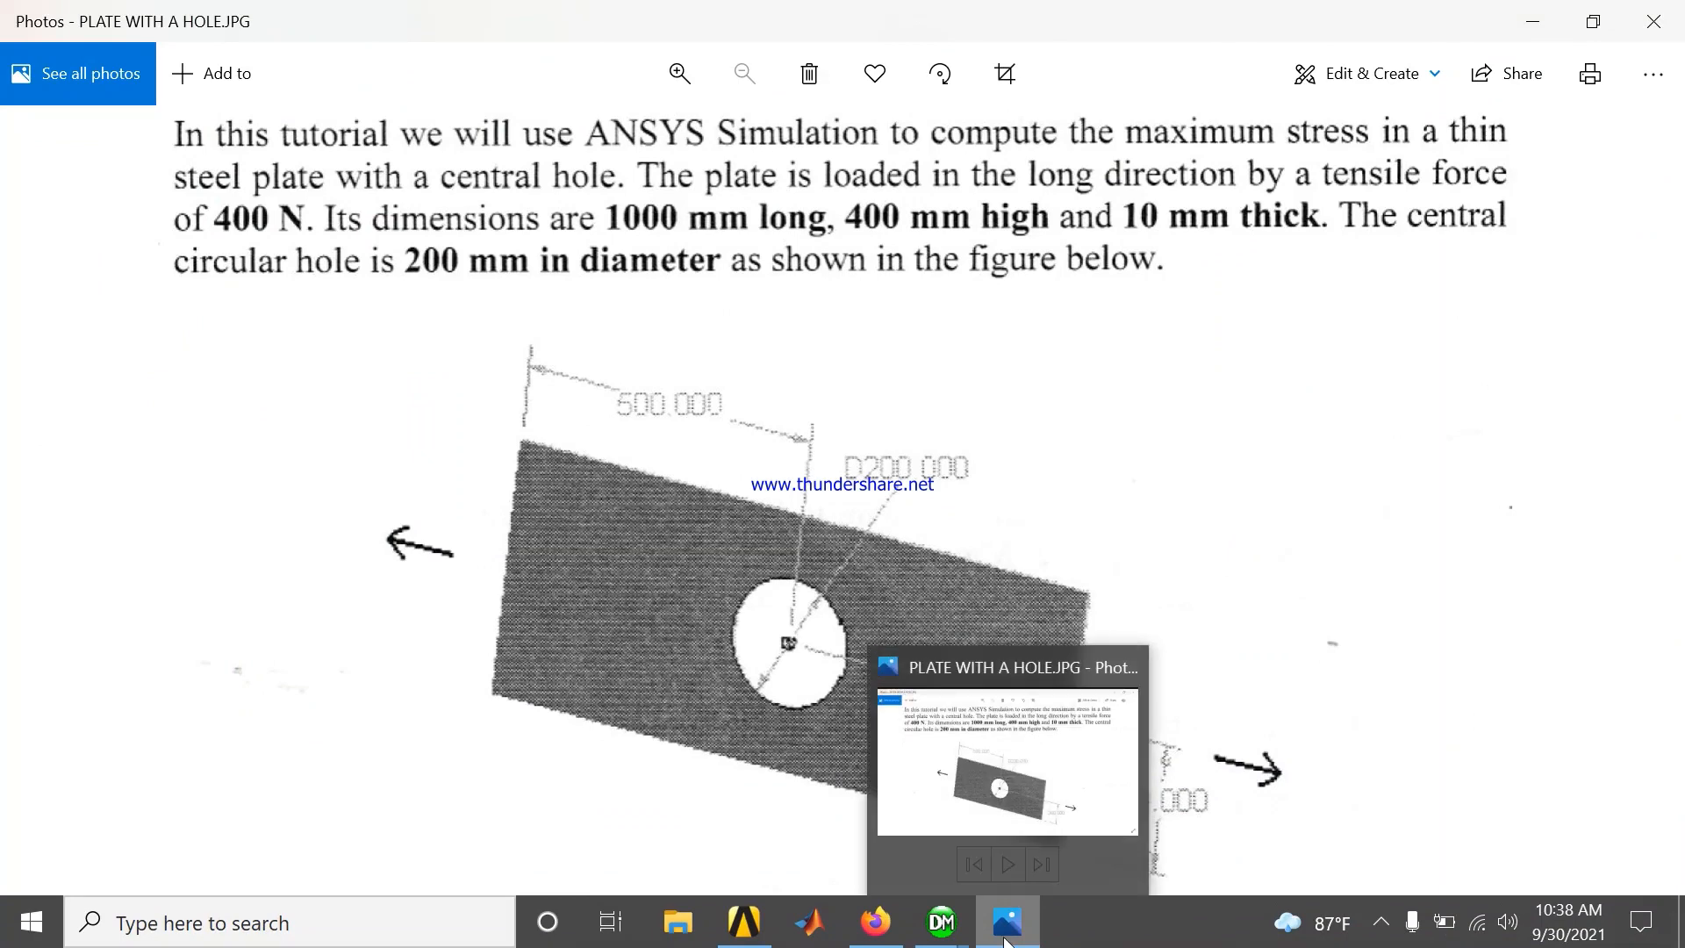
mouse_move(942, 921)
click(1084, 851)
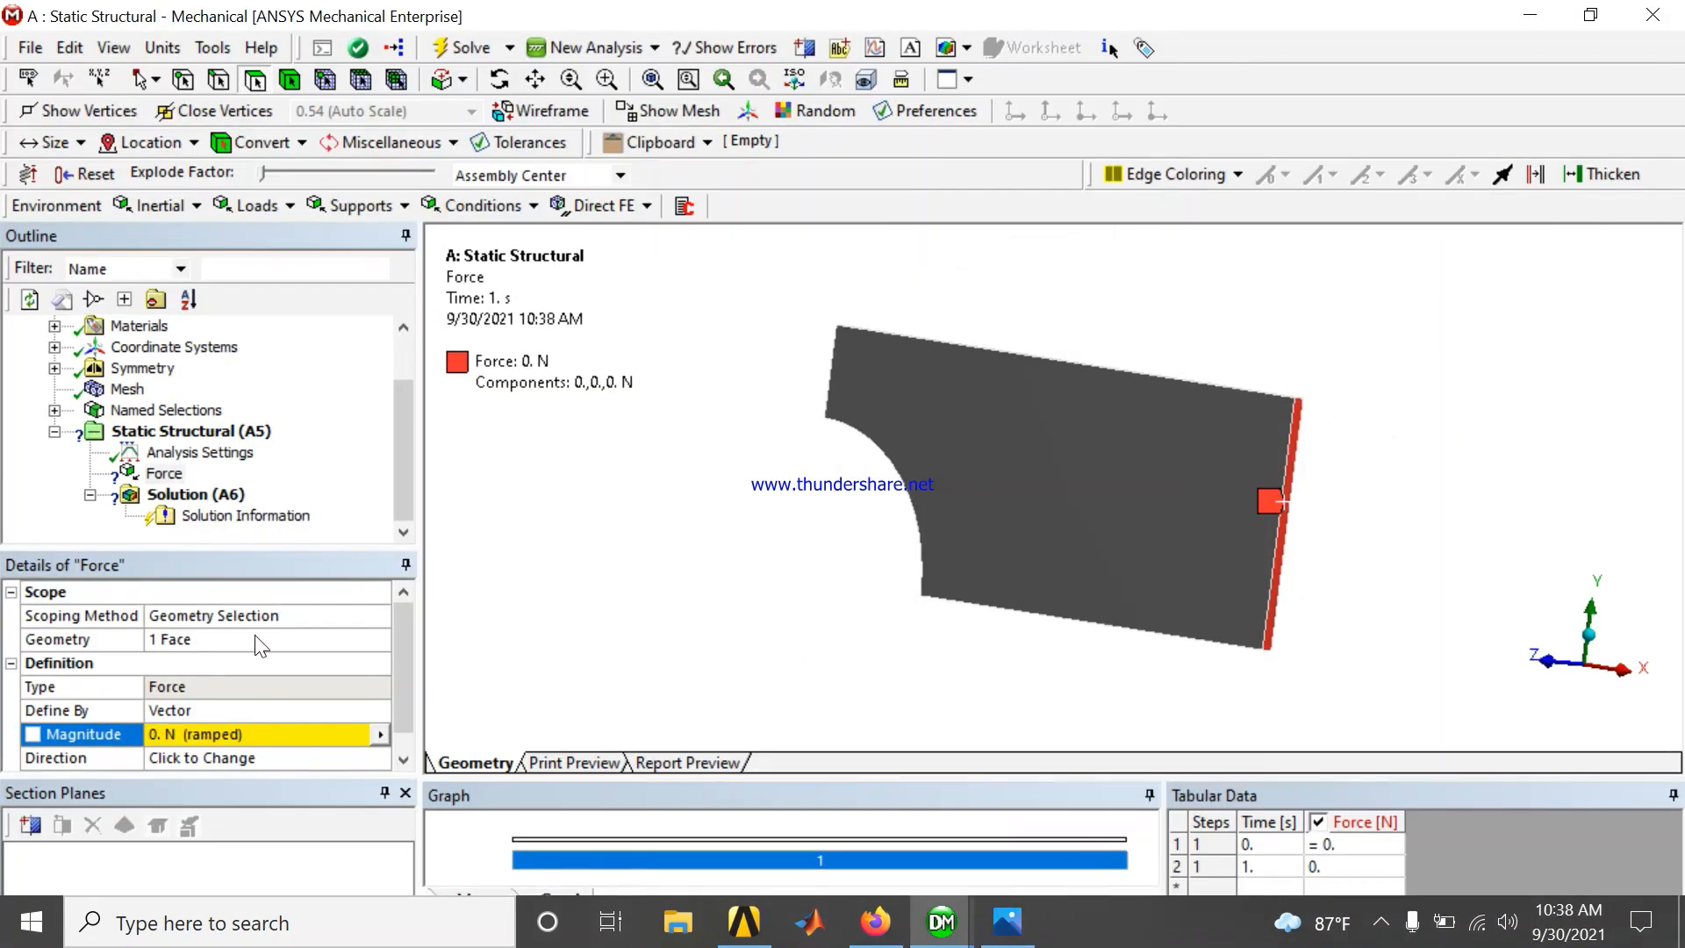
click(199, 736)
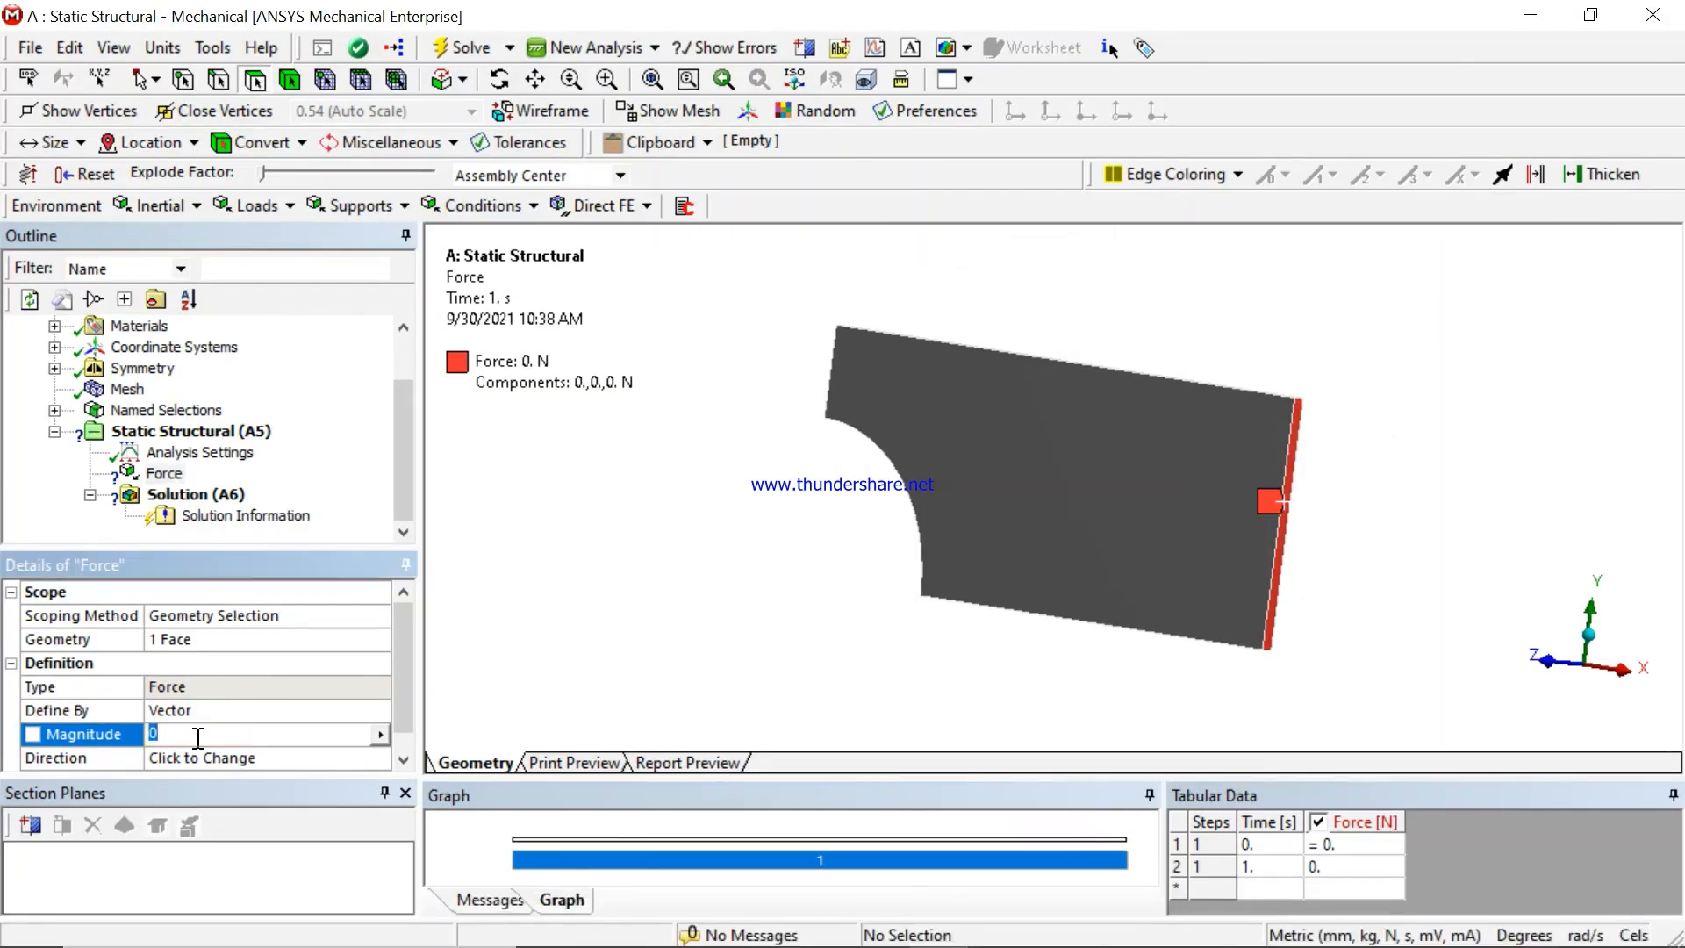
text(400)
key(Return)
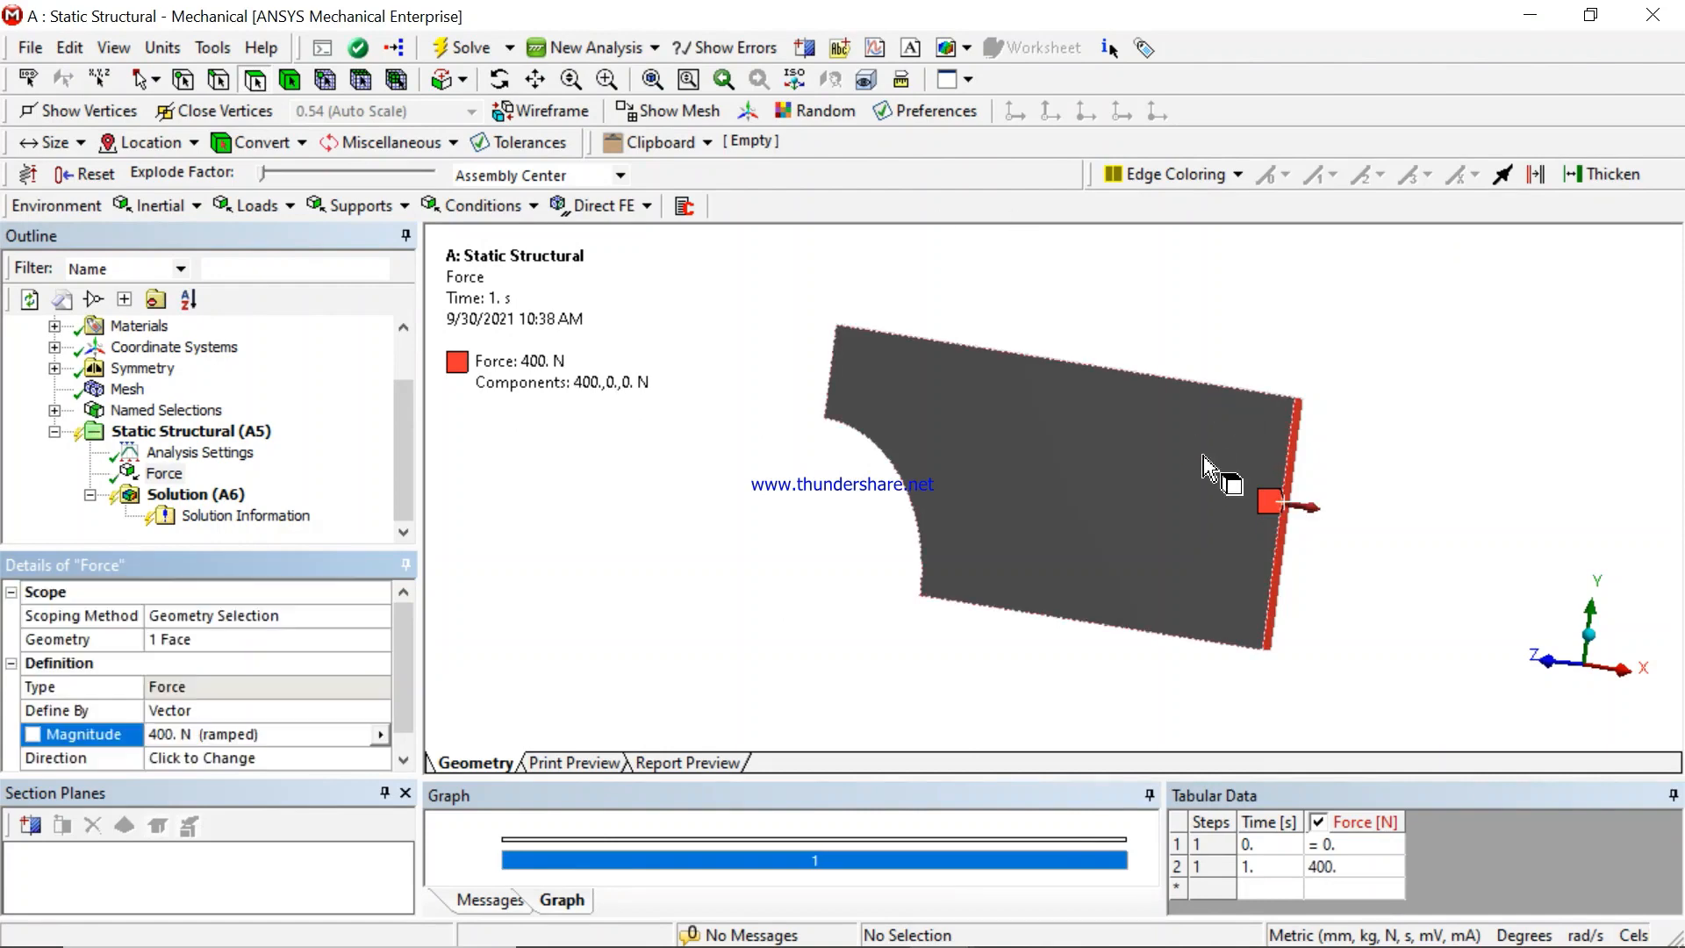
middle_drag(693, 492, 733, 497)
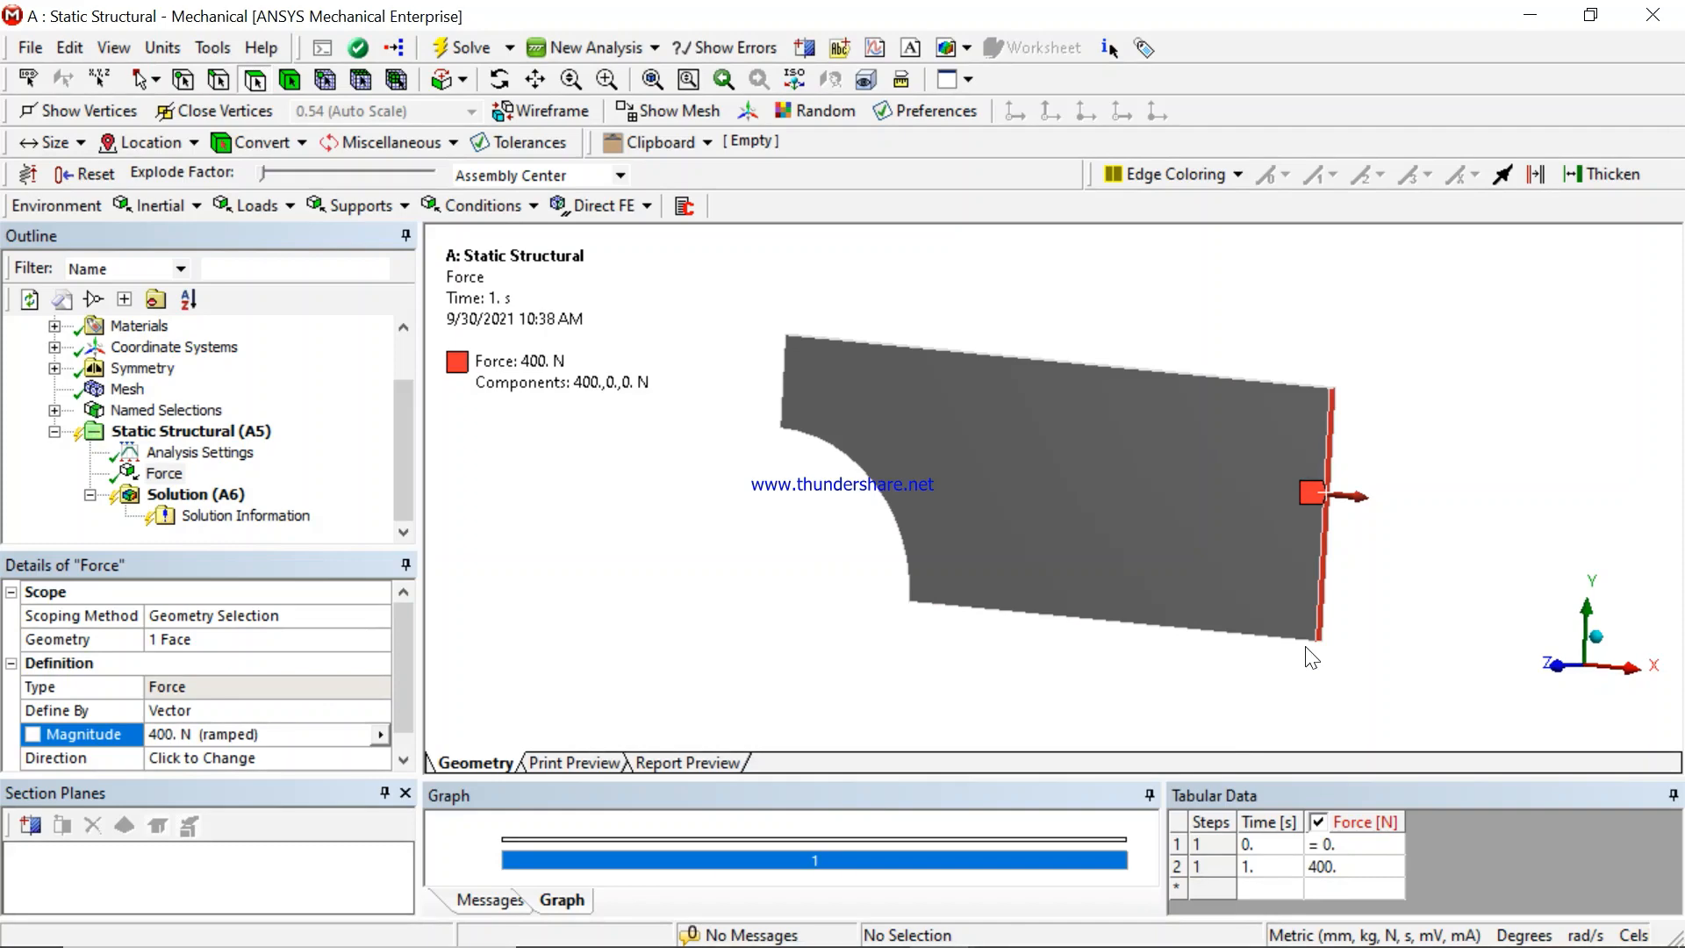
middle_drag(1311, 658, 561, 524)
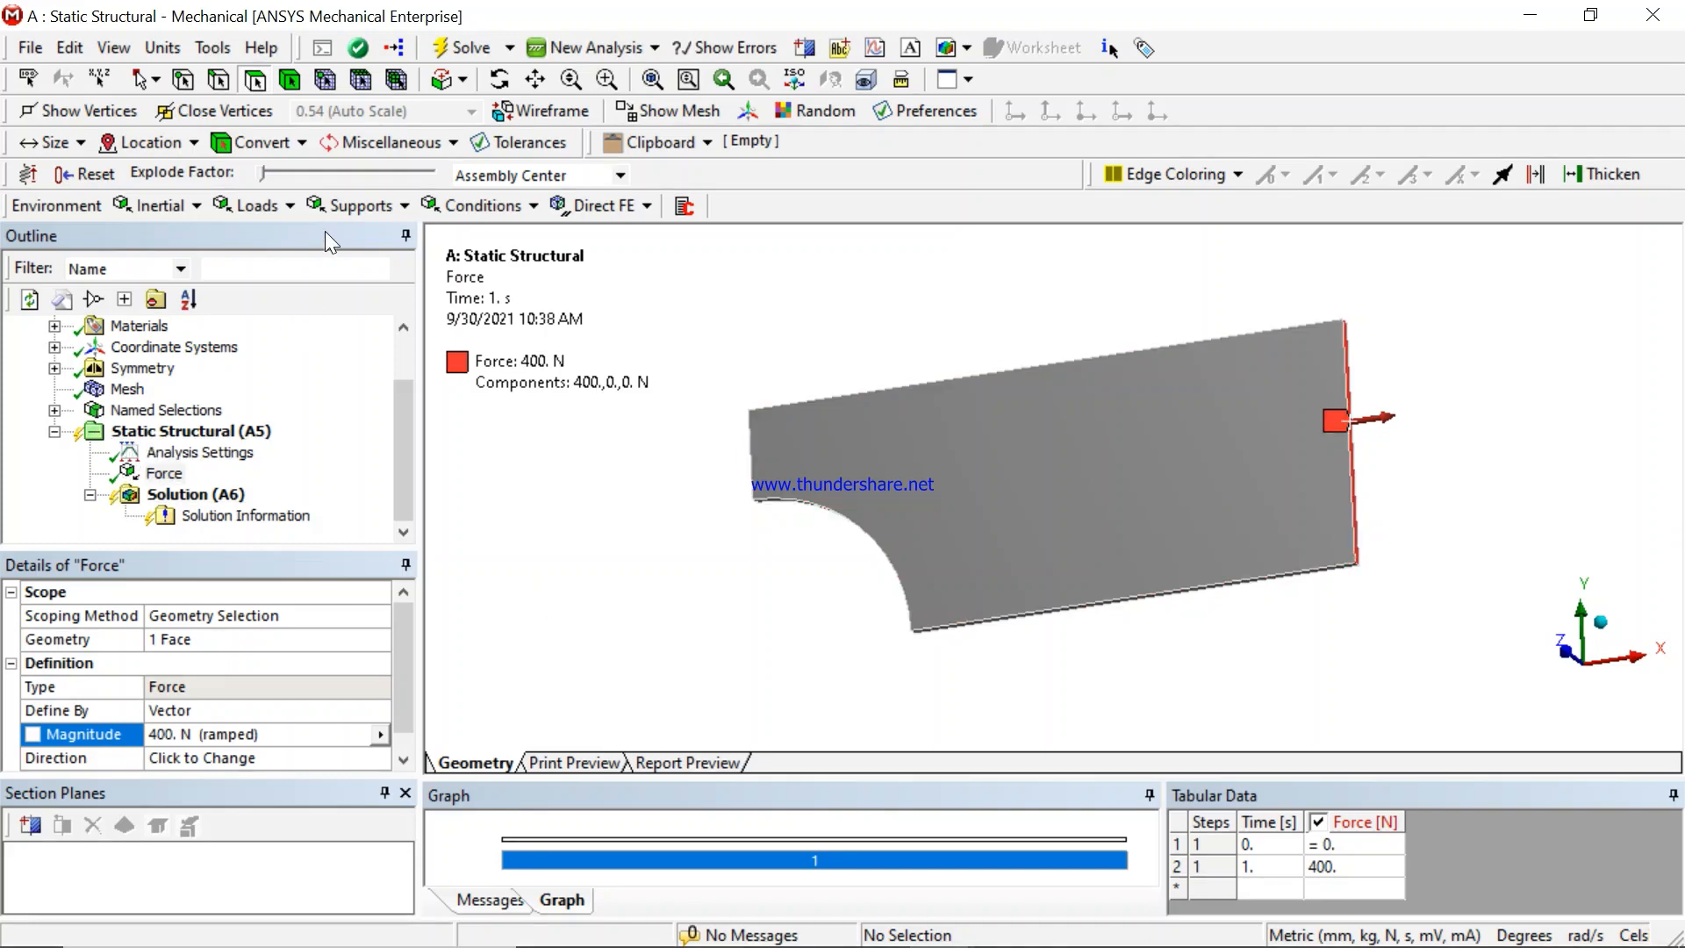
- Add a Displacement support and scope it to the plate's long, narrow bottom face running from the hole to the loaded end
click(401, 211)
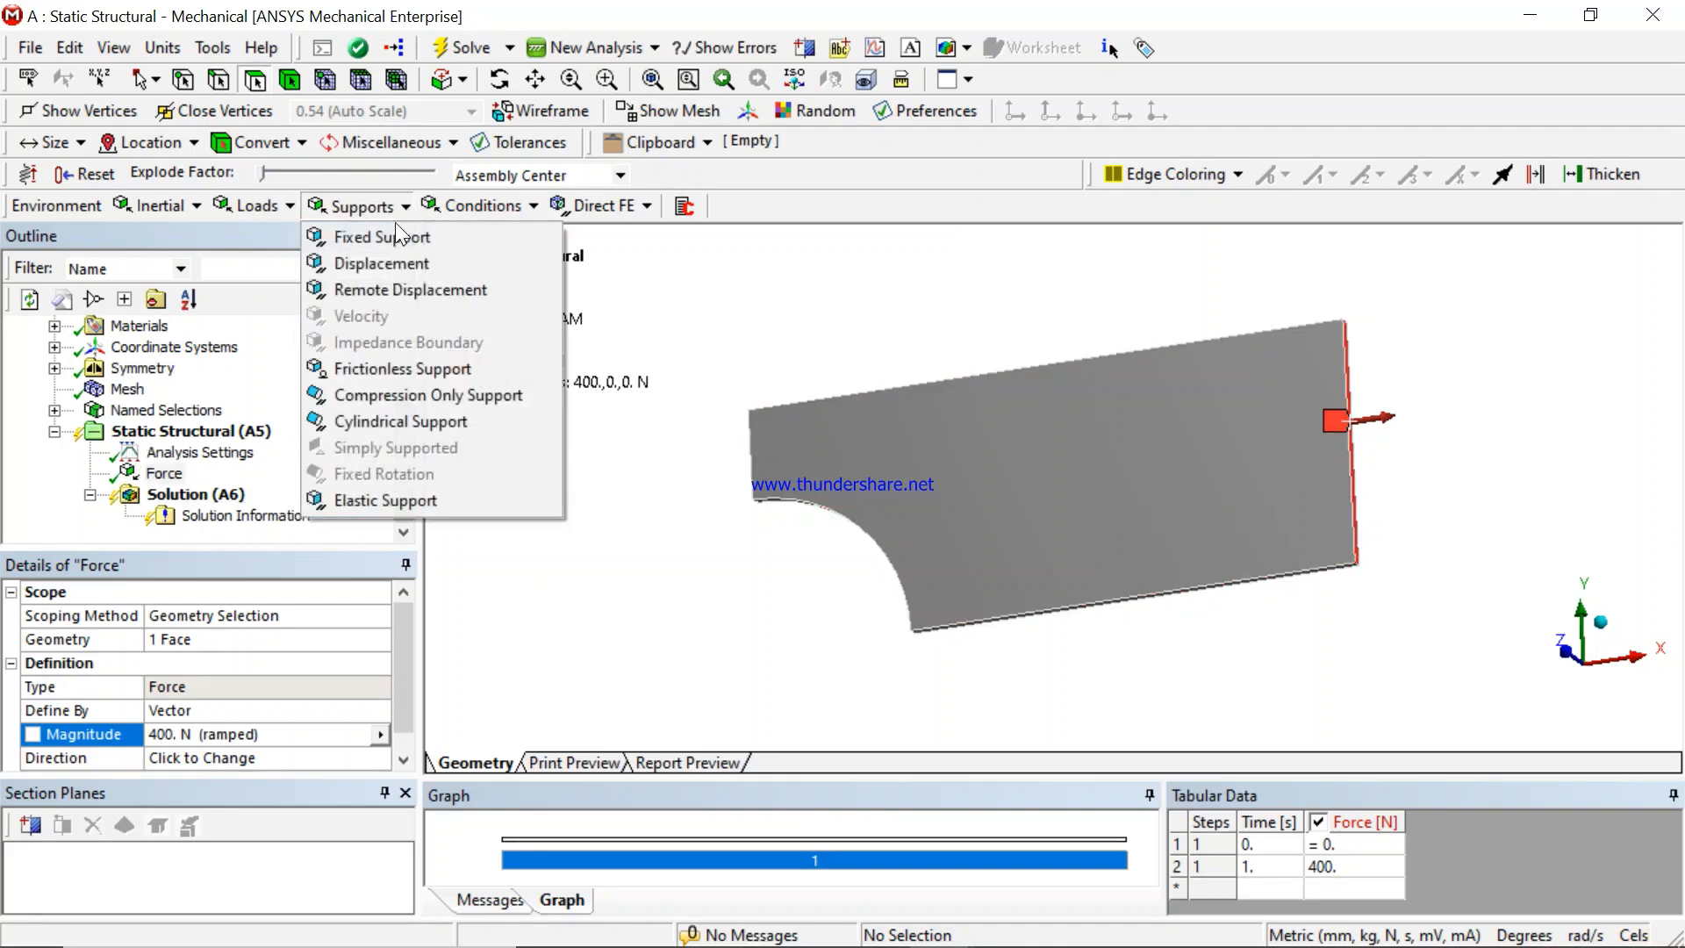
click(386, 267)
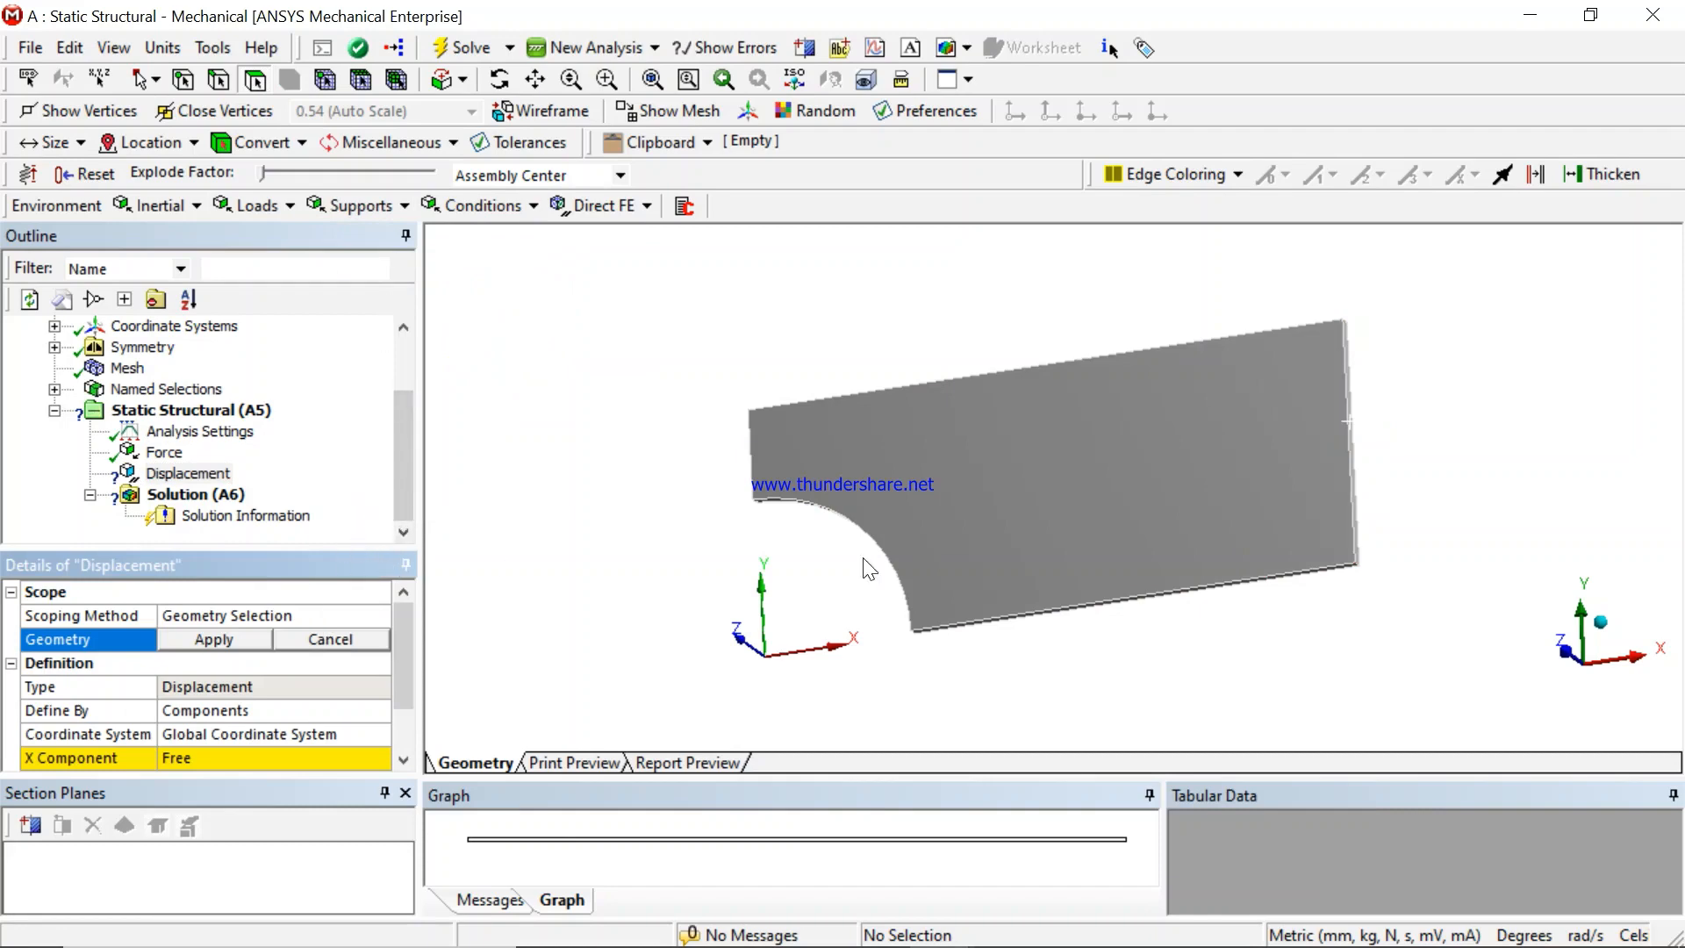
click(1153, 597)
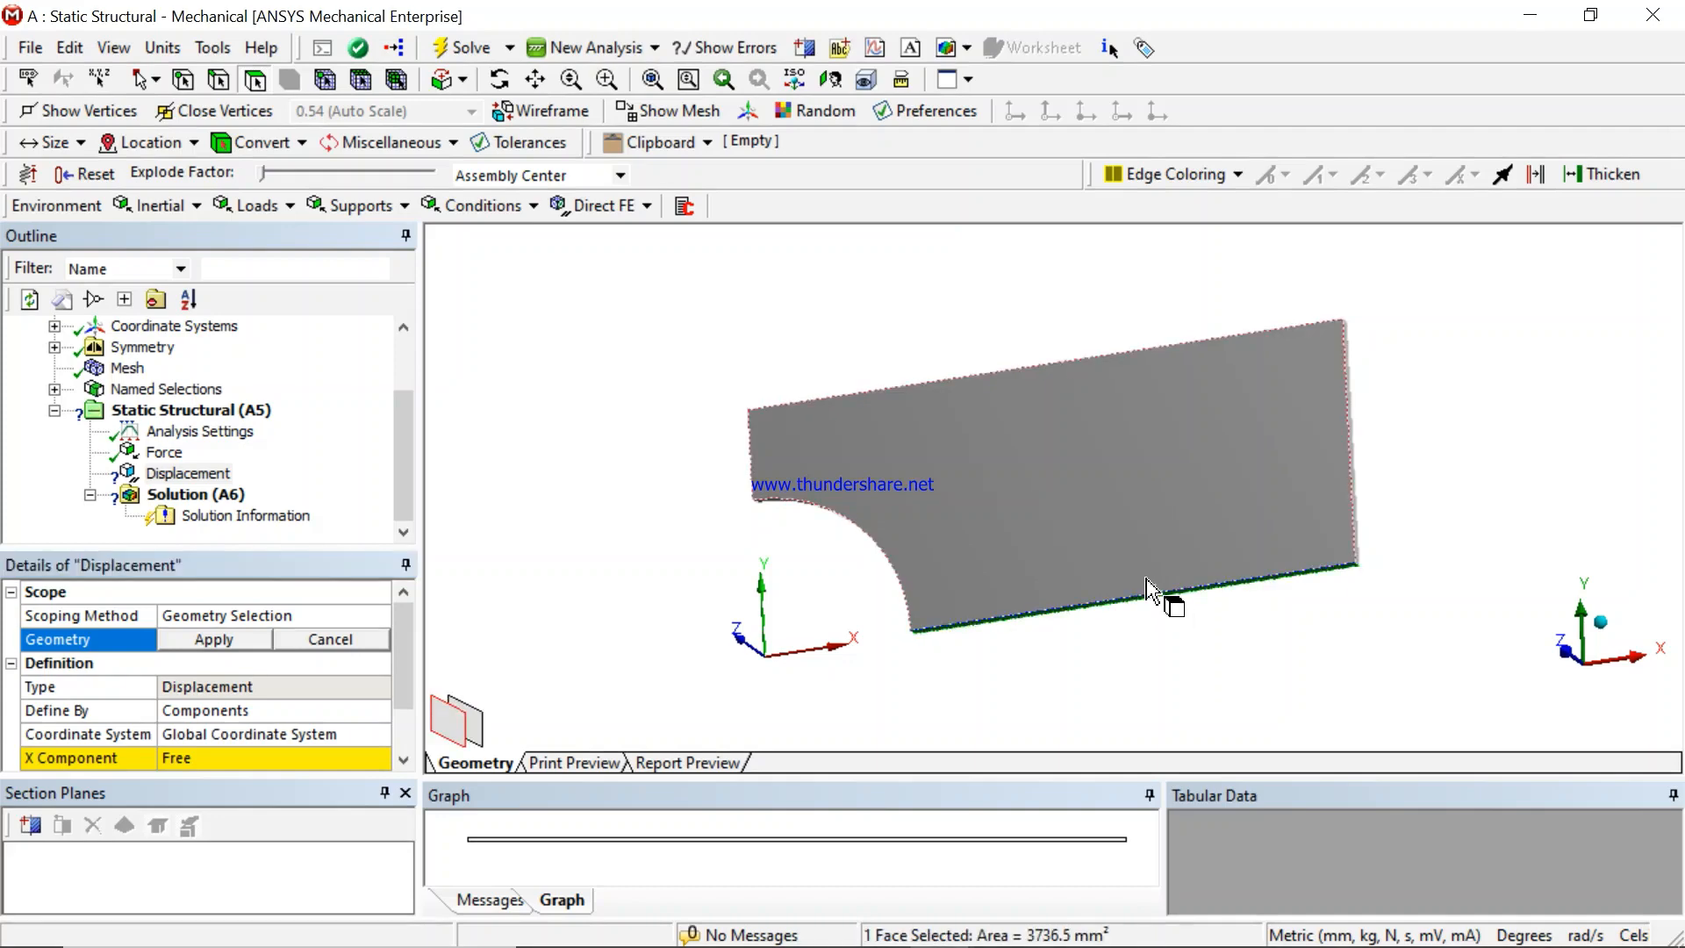
middle_drag(1147, 590, 1123, 502)
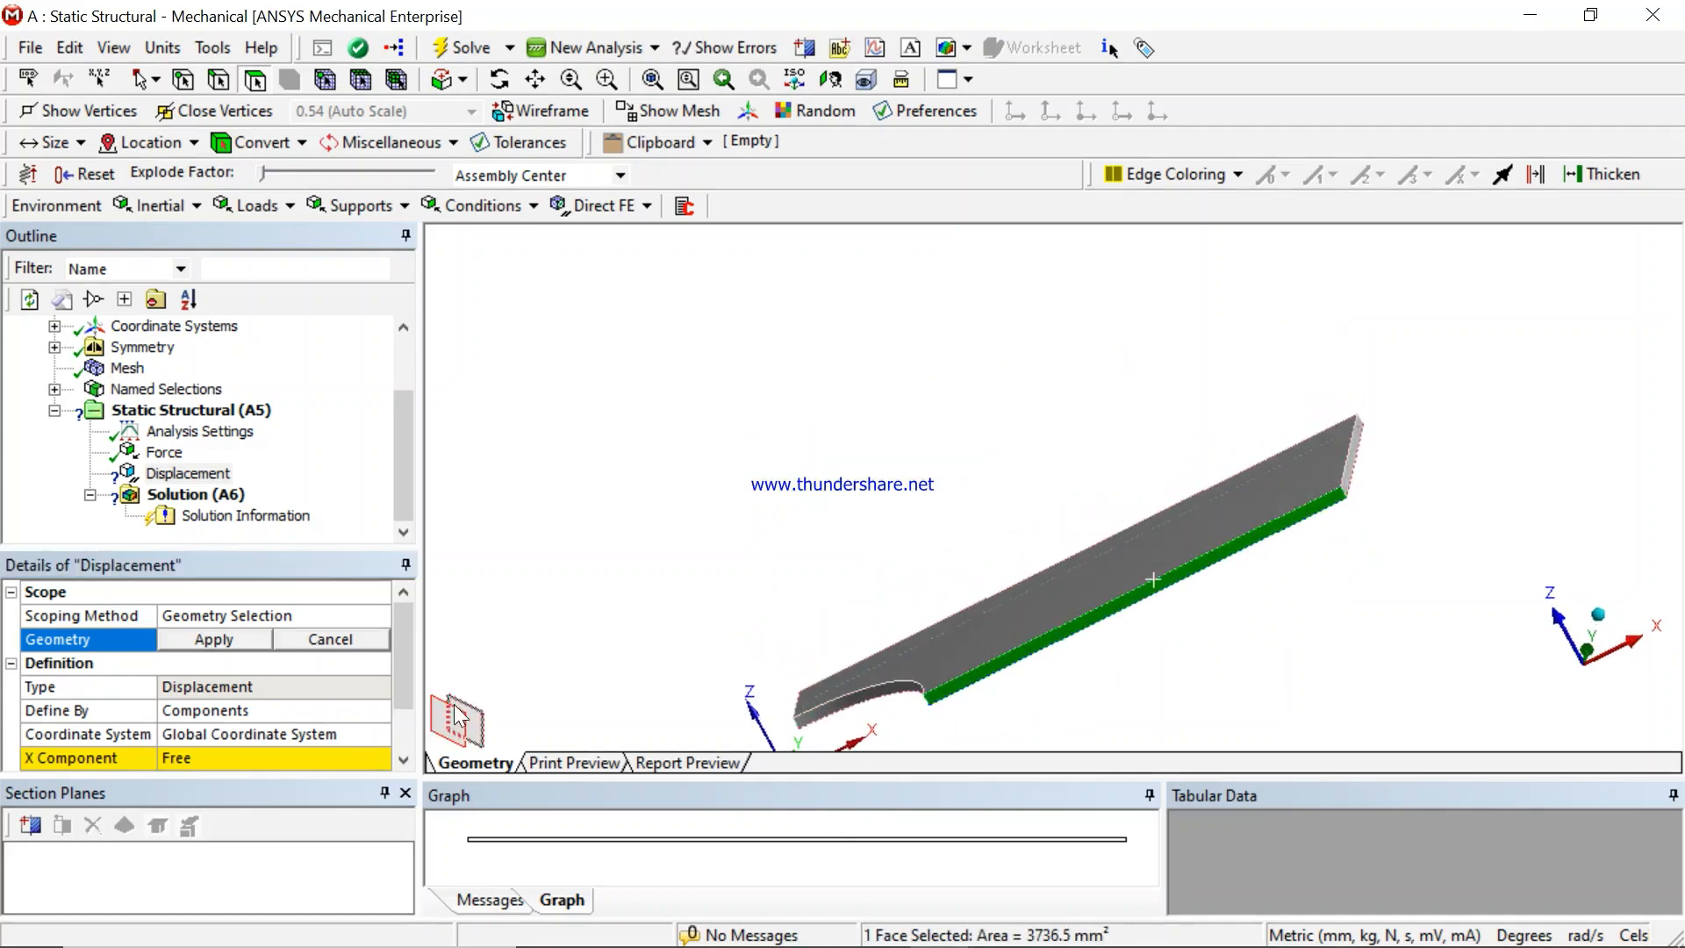
click(214, 639)
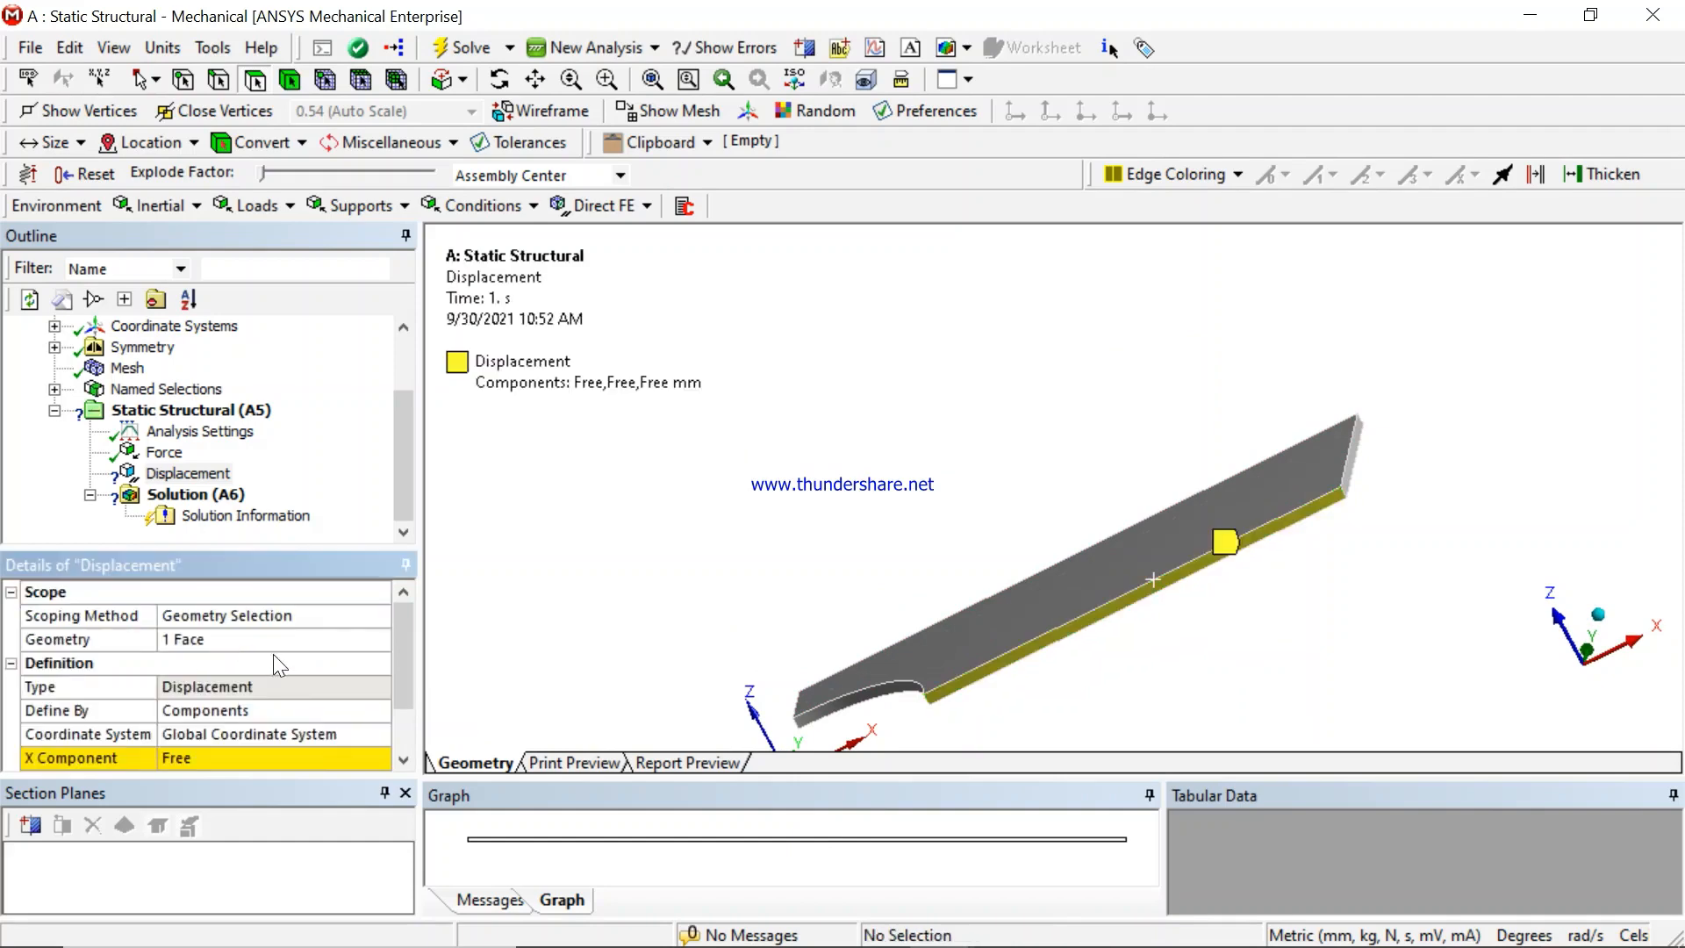
mouse_move(1034, 525)
middle_down()
mouse_move(1027, 511)
mouse_move(1046, 541)
middle_up()
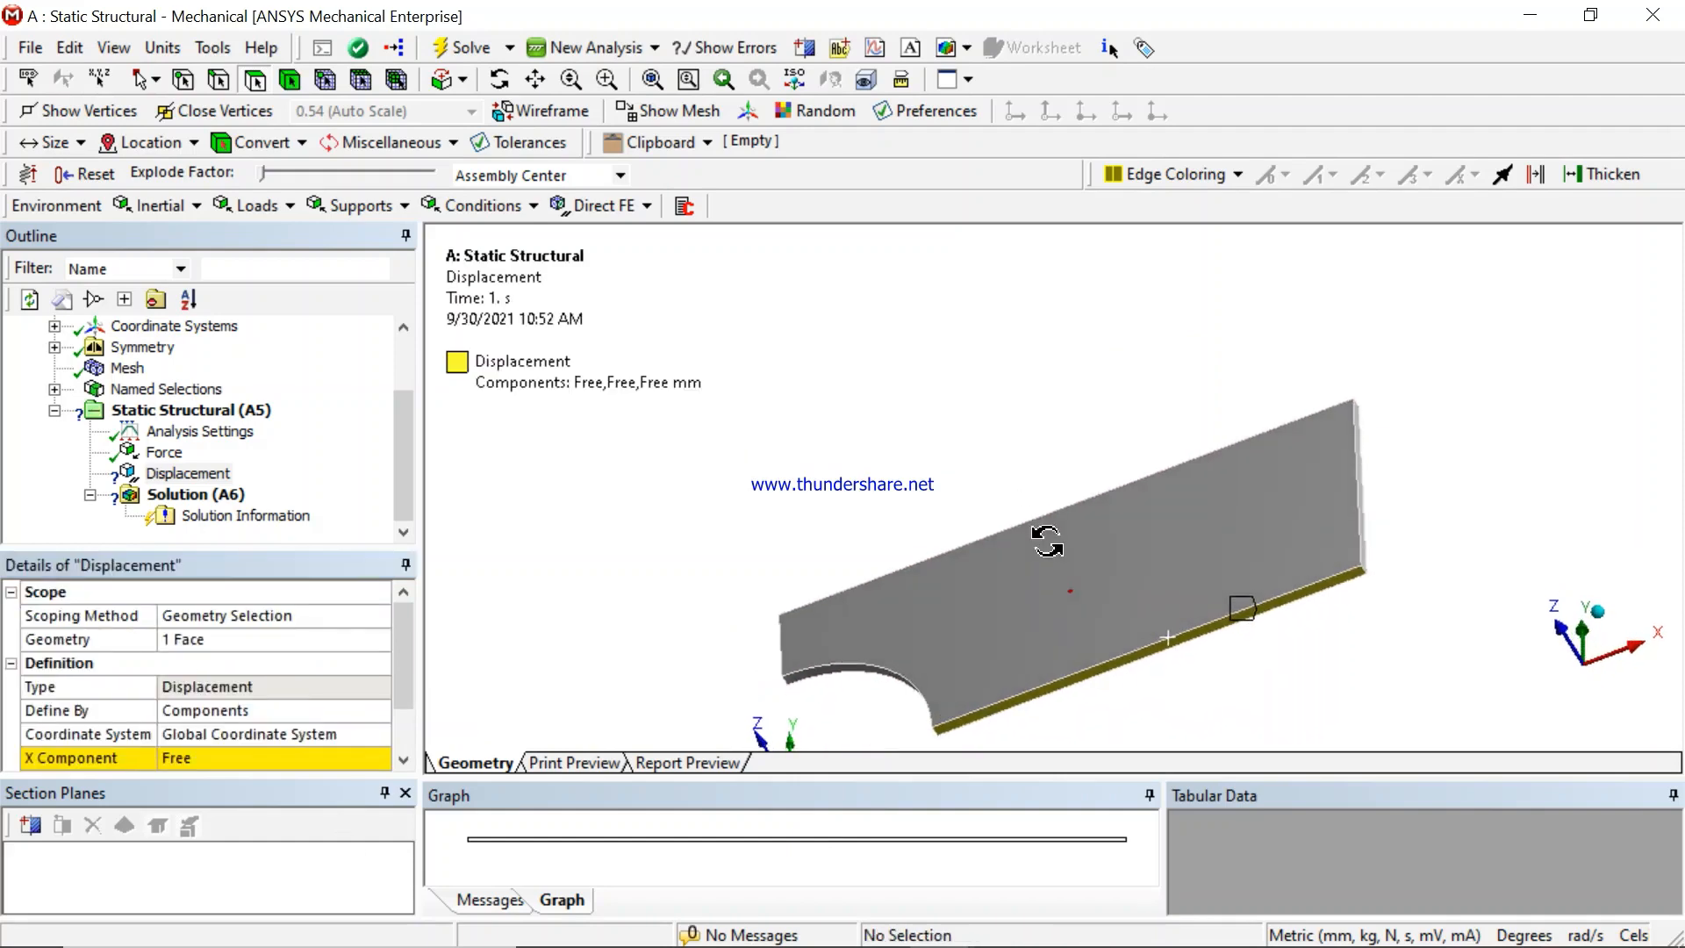
middle_drag(1075, 443, 1135, 489)
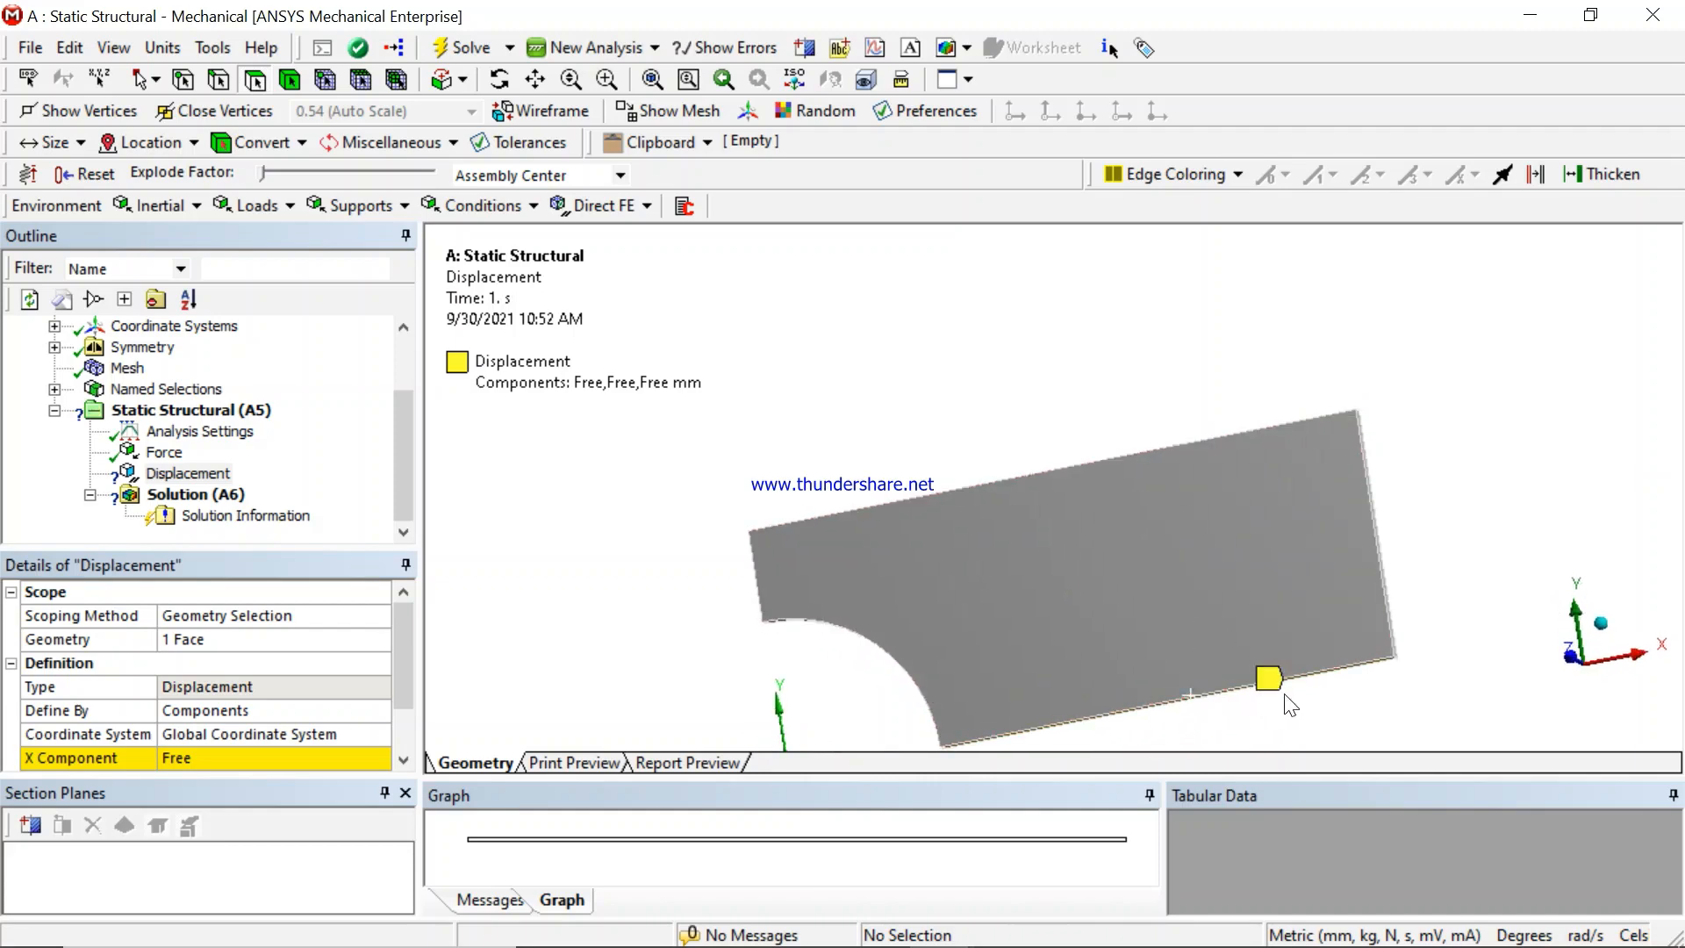
- Set the Y component of the bottom face's Displacement support to 0 mm
click(403, 760)
click(404, 760)
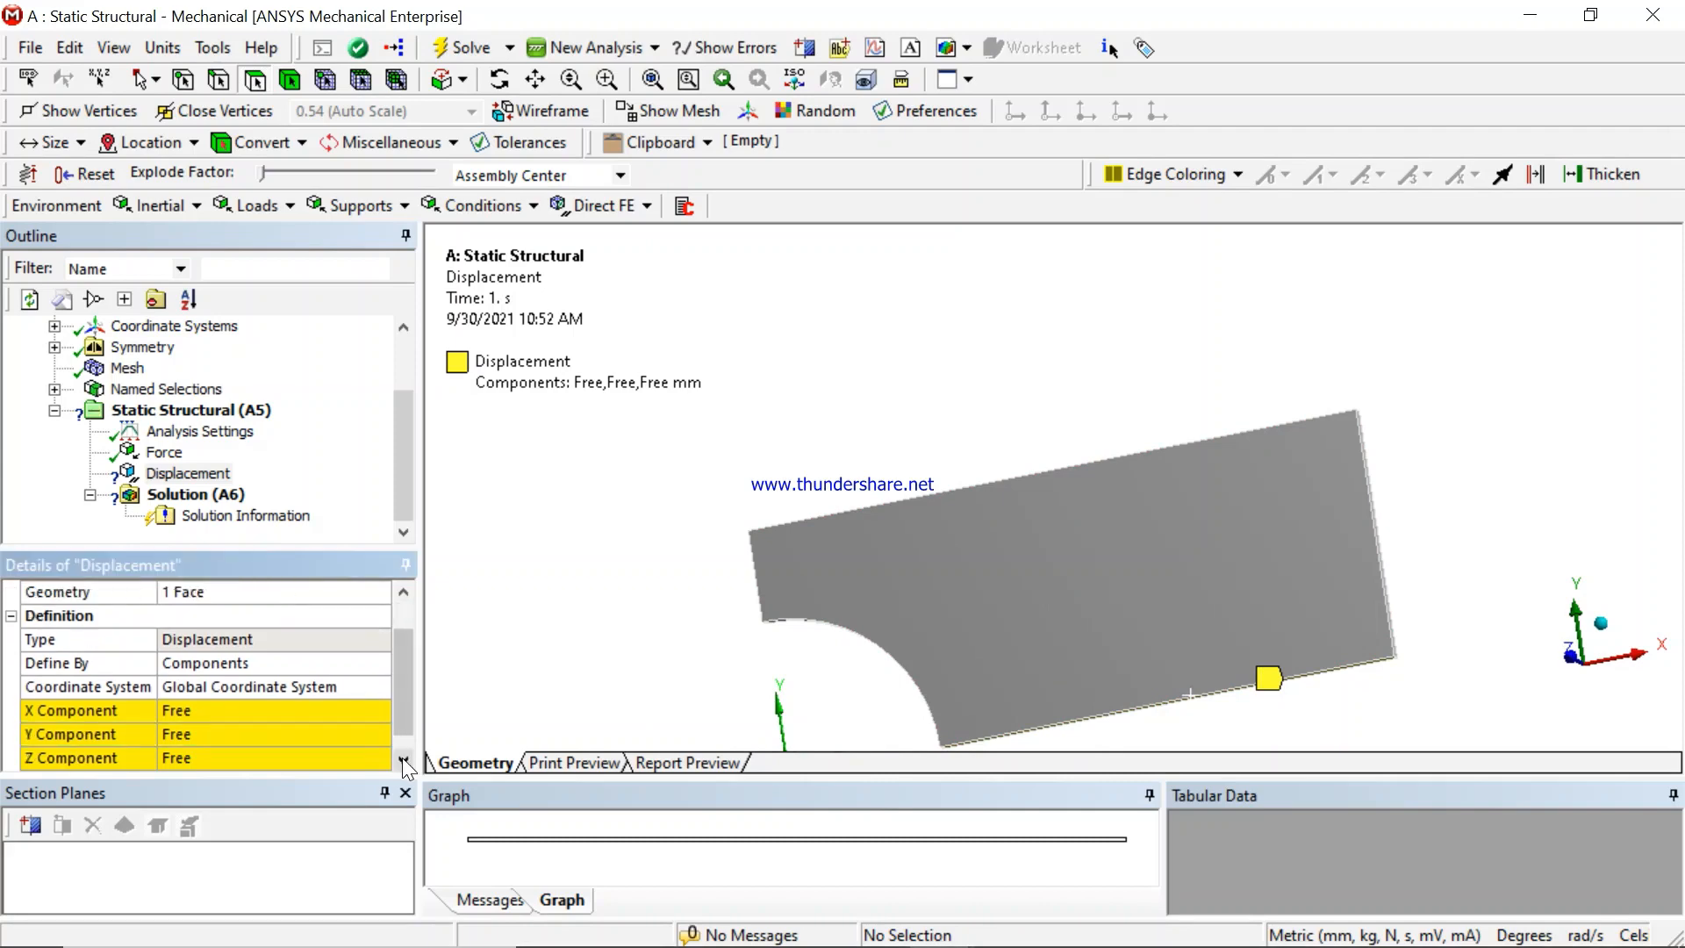
click(192, 736)
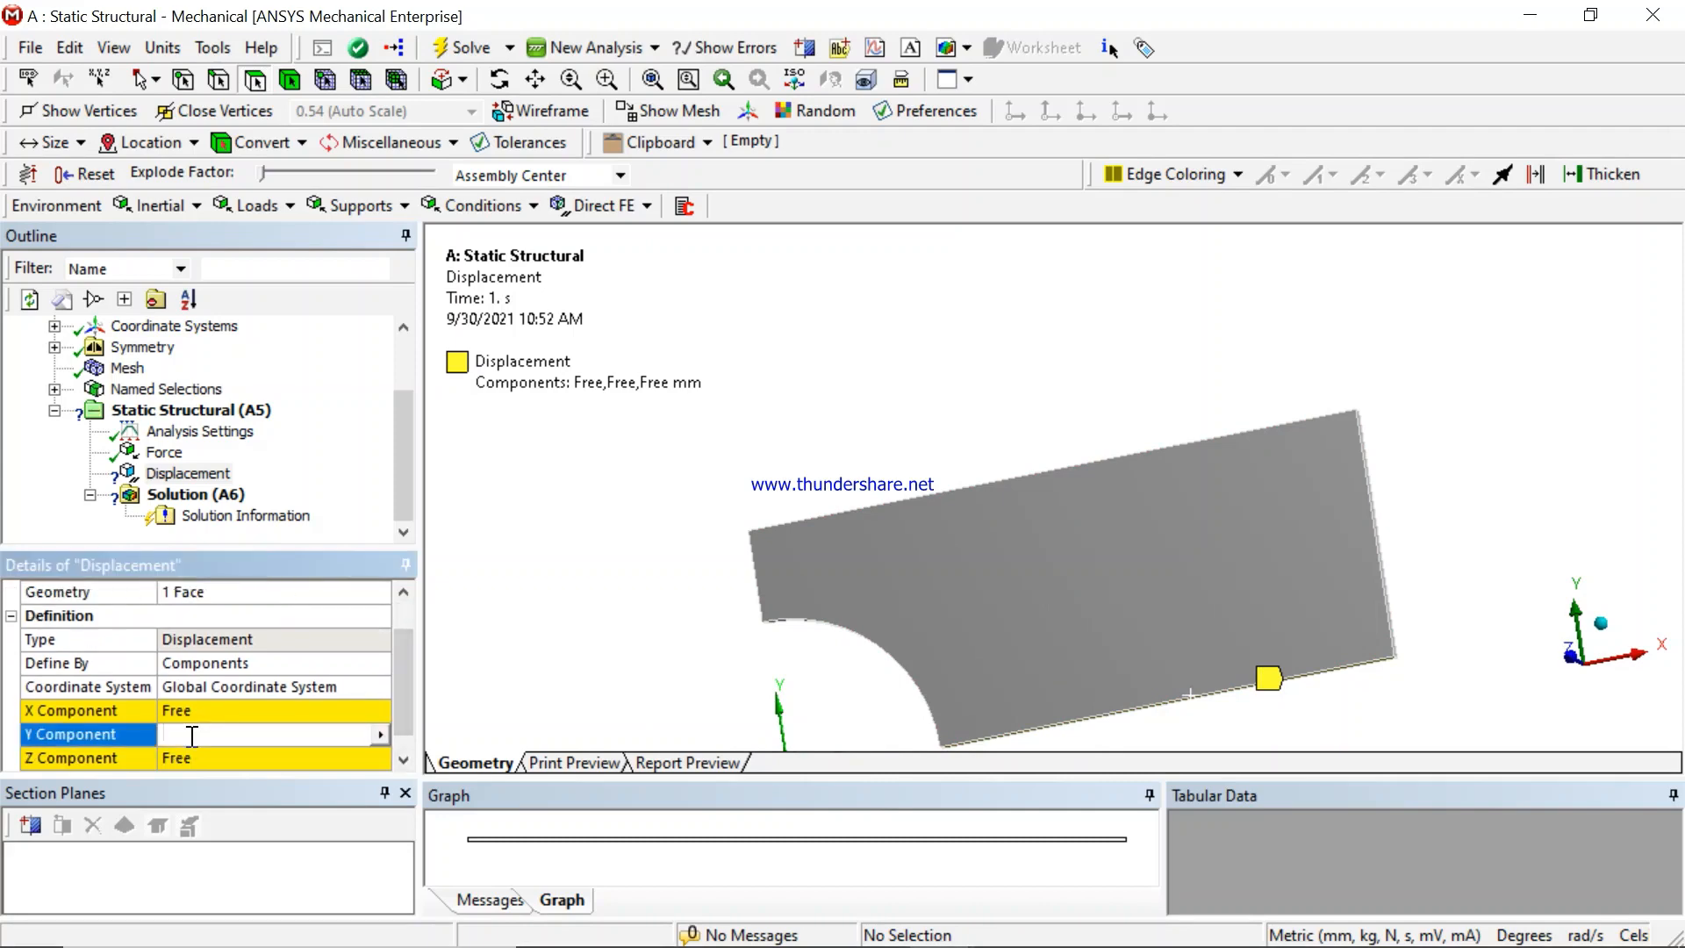
text(0)
key(Return)
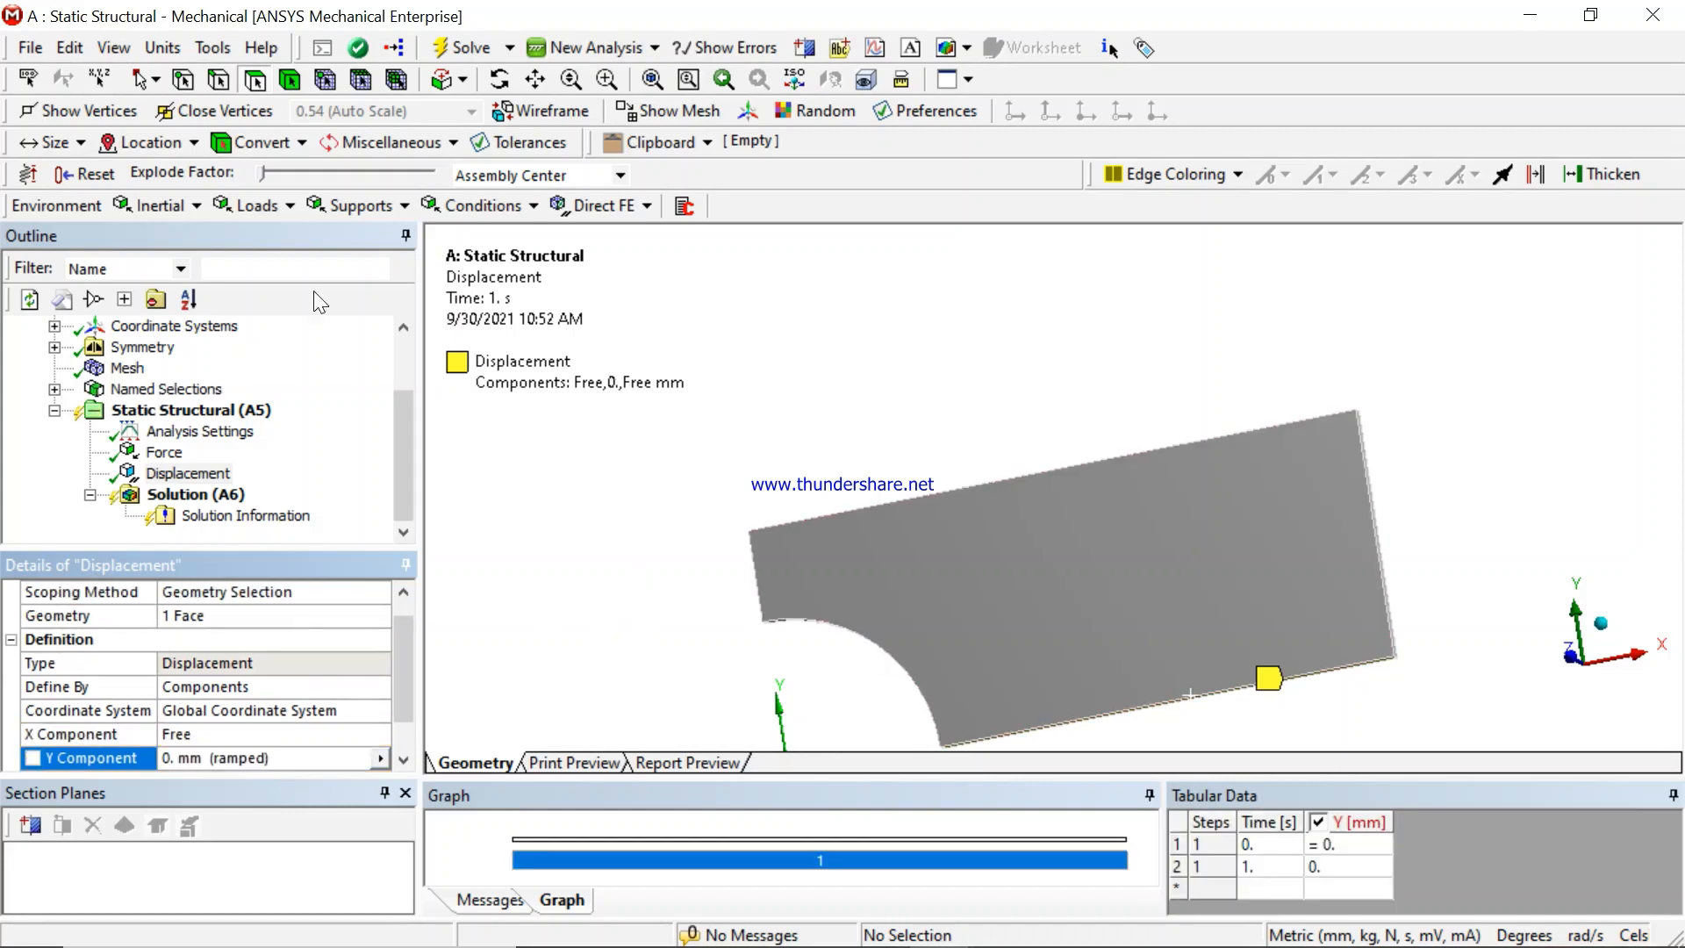
- Add a second Displacement support and scope it to the short, narrow end face above the hole arc
click(394, 209)
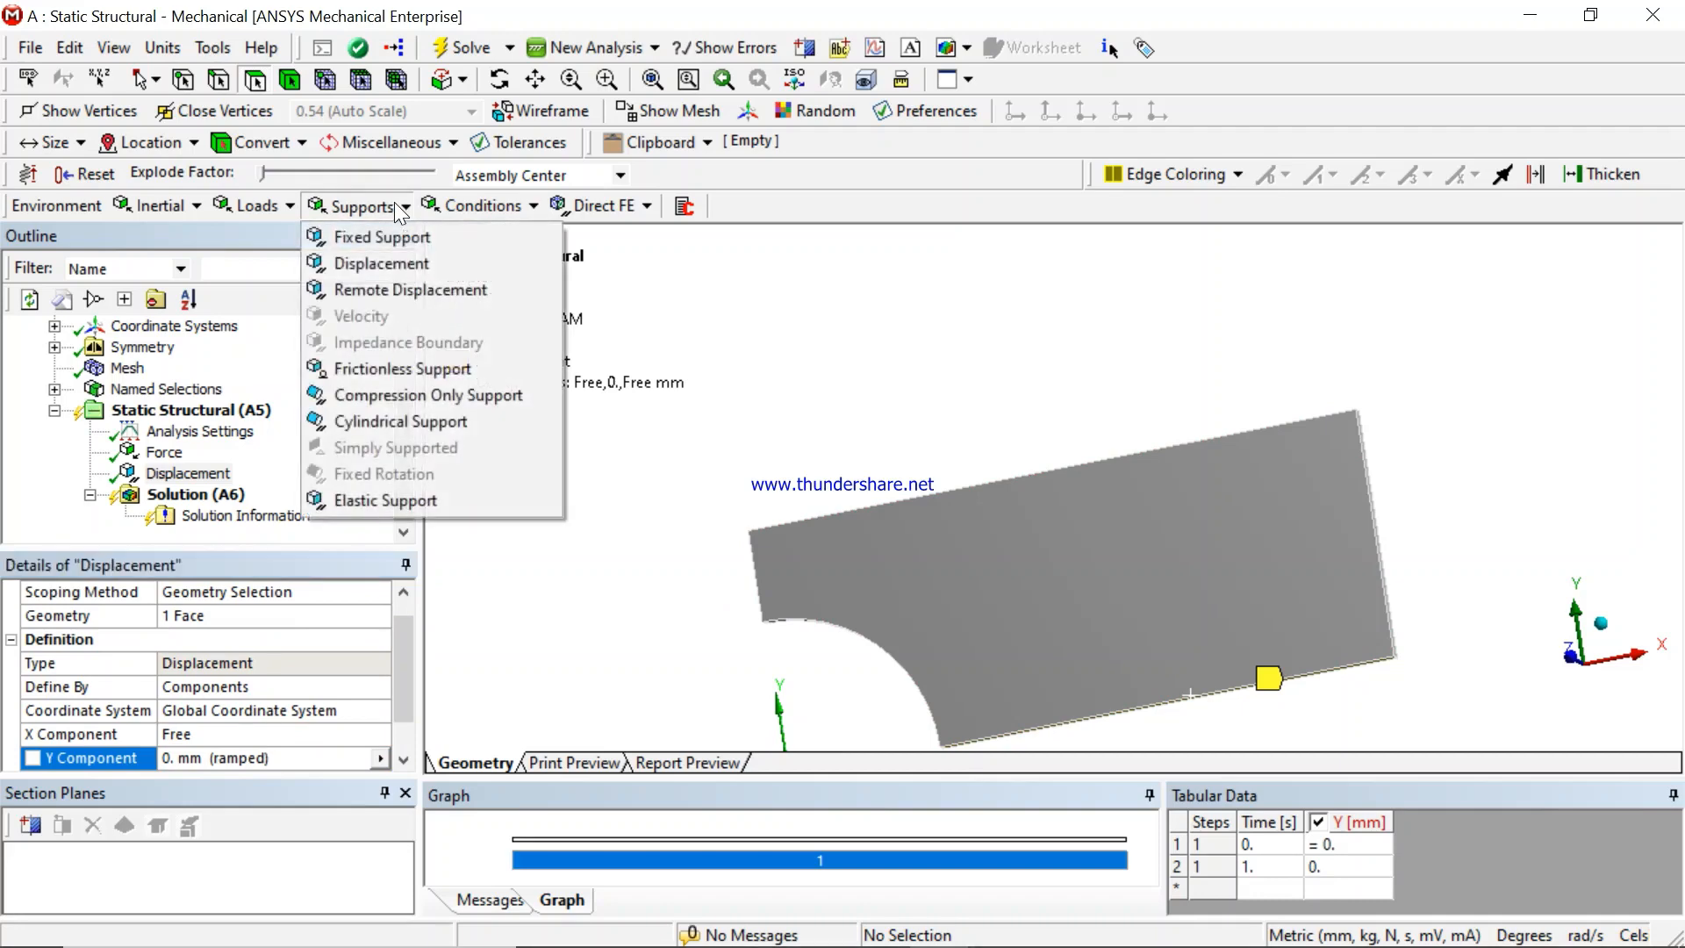
click(382, 263)
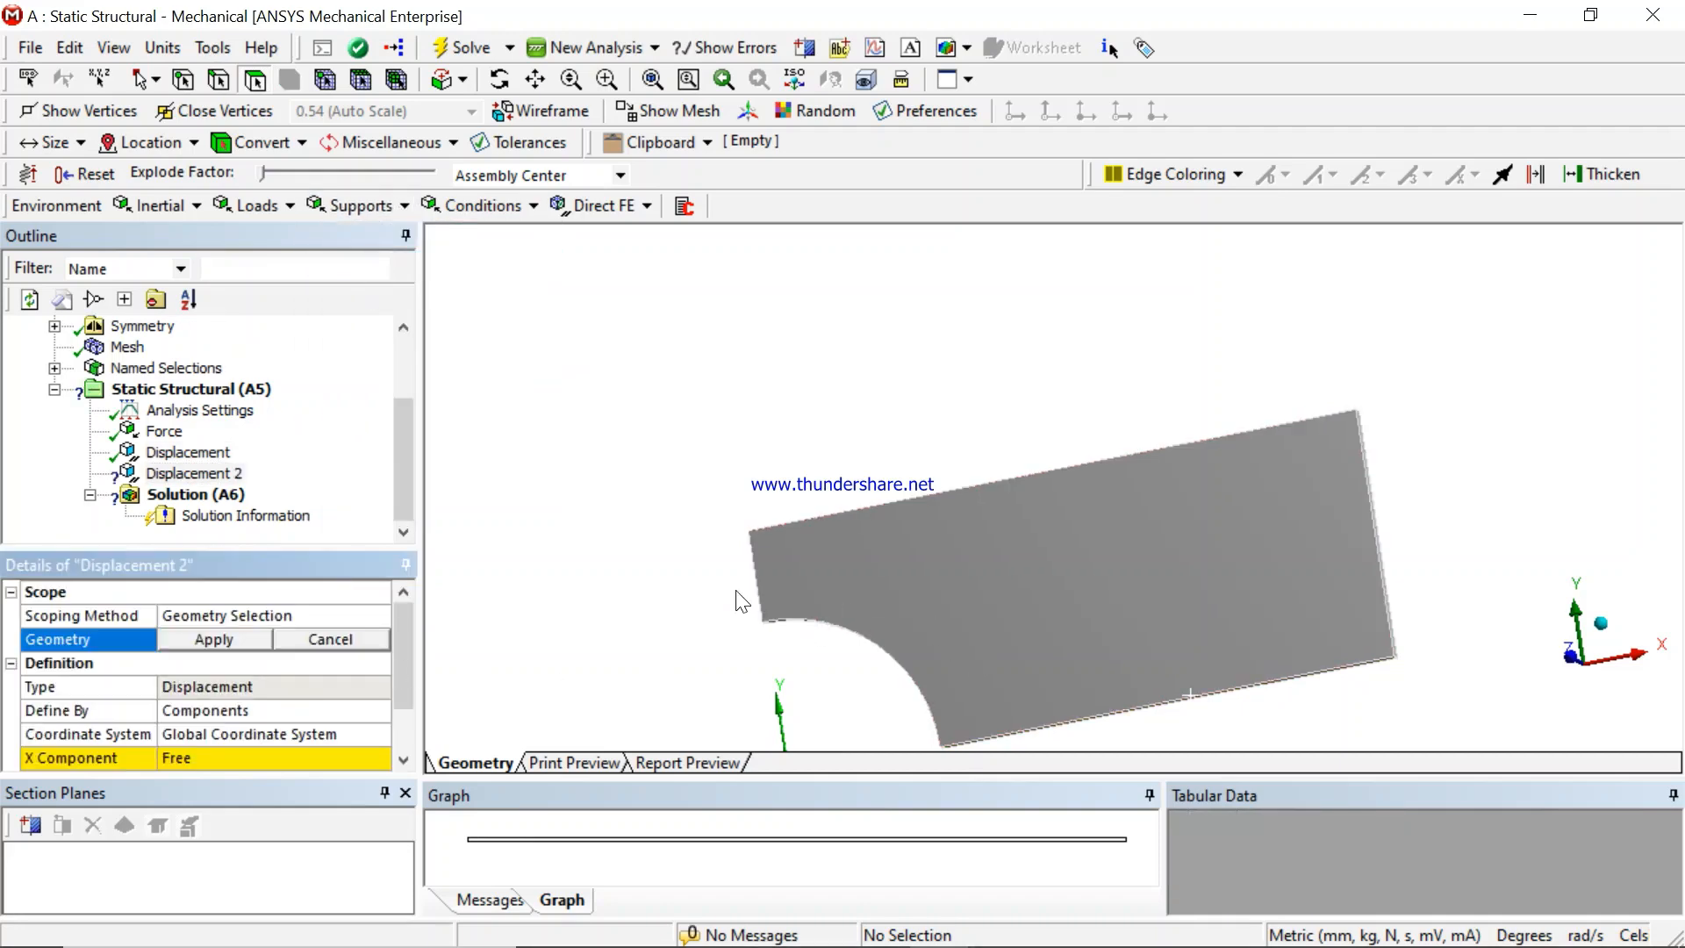
middle_drag(694, 593, 895, 576)
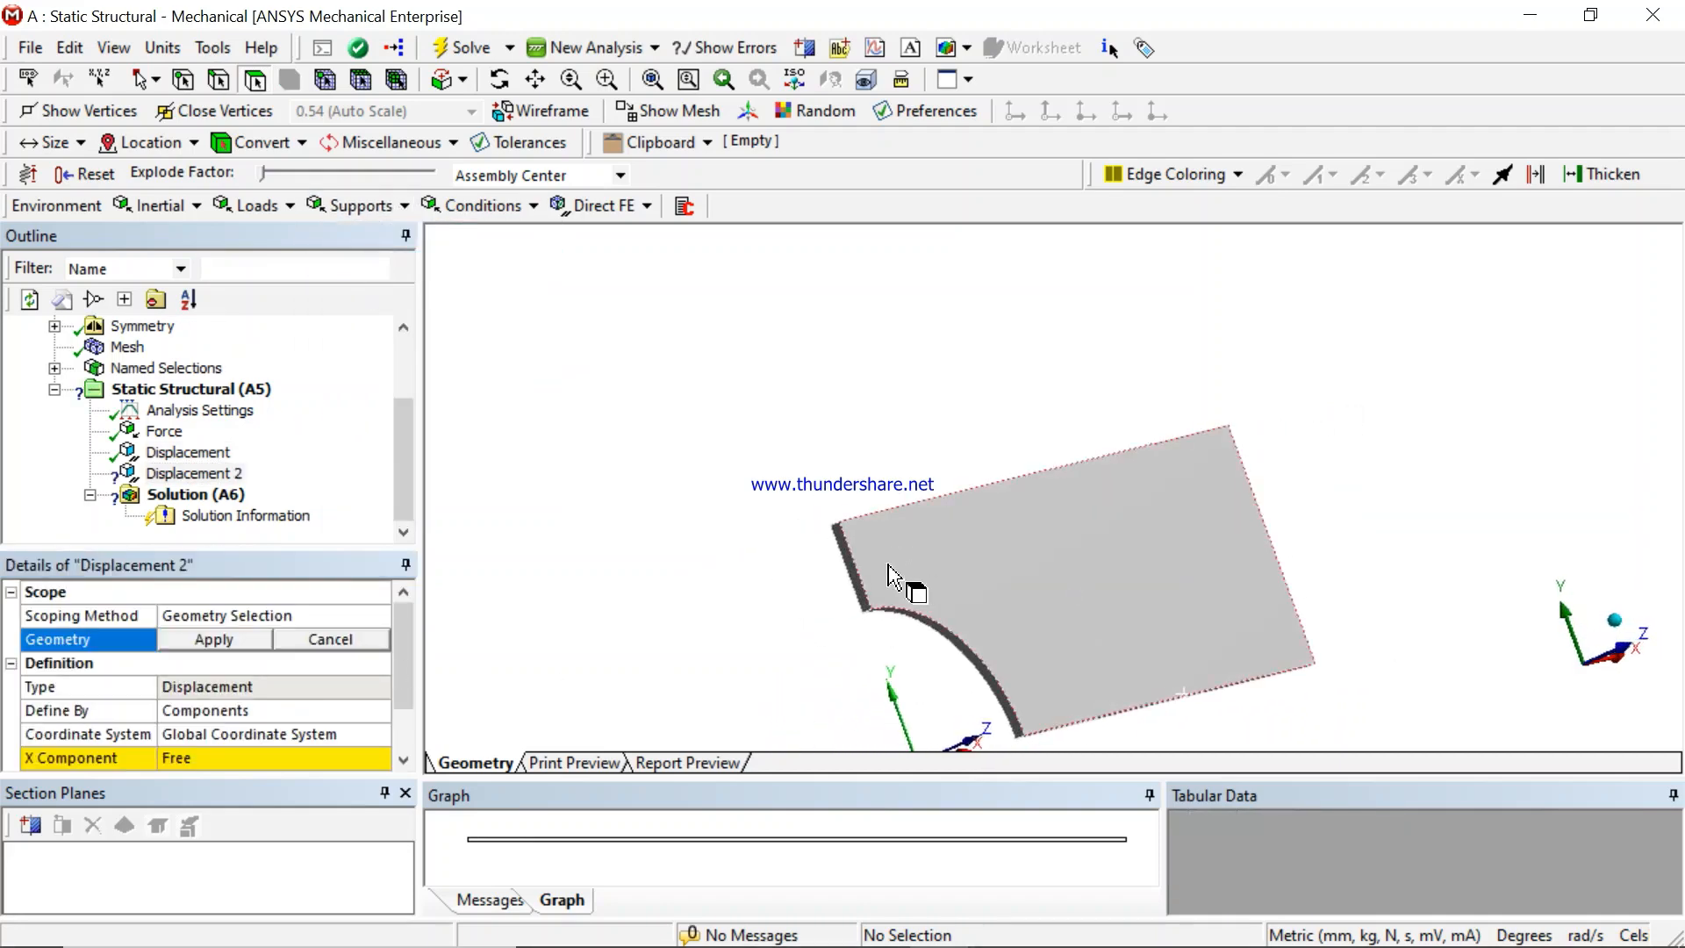
click(850, 575)
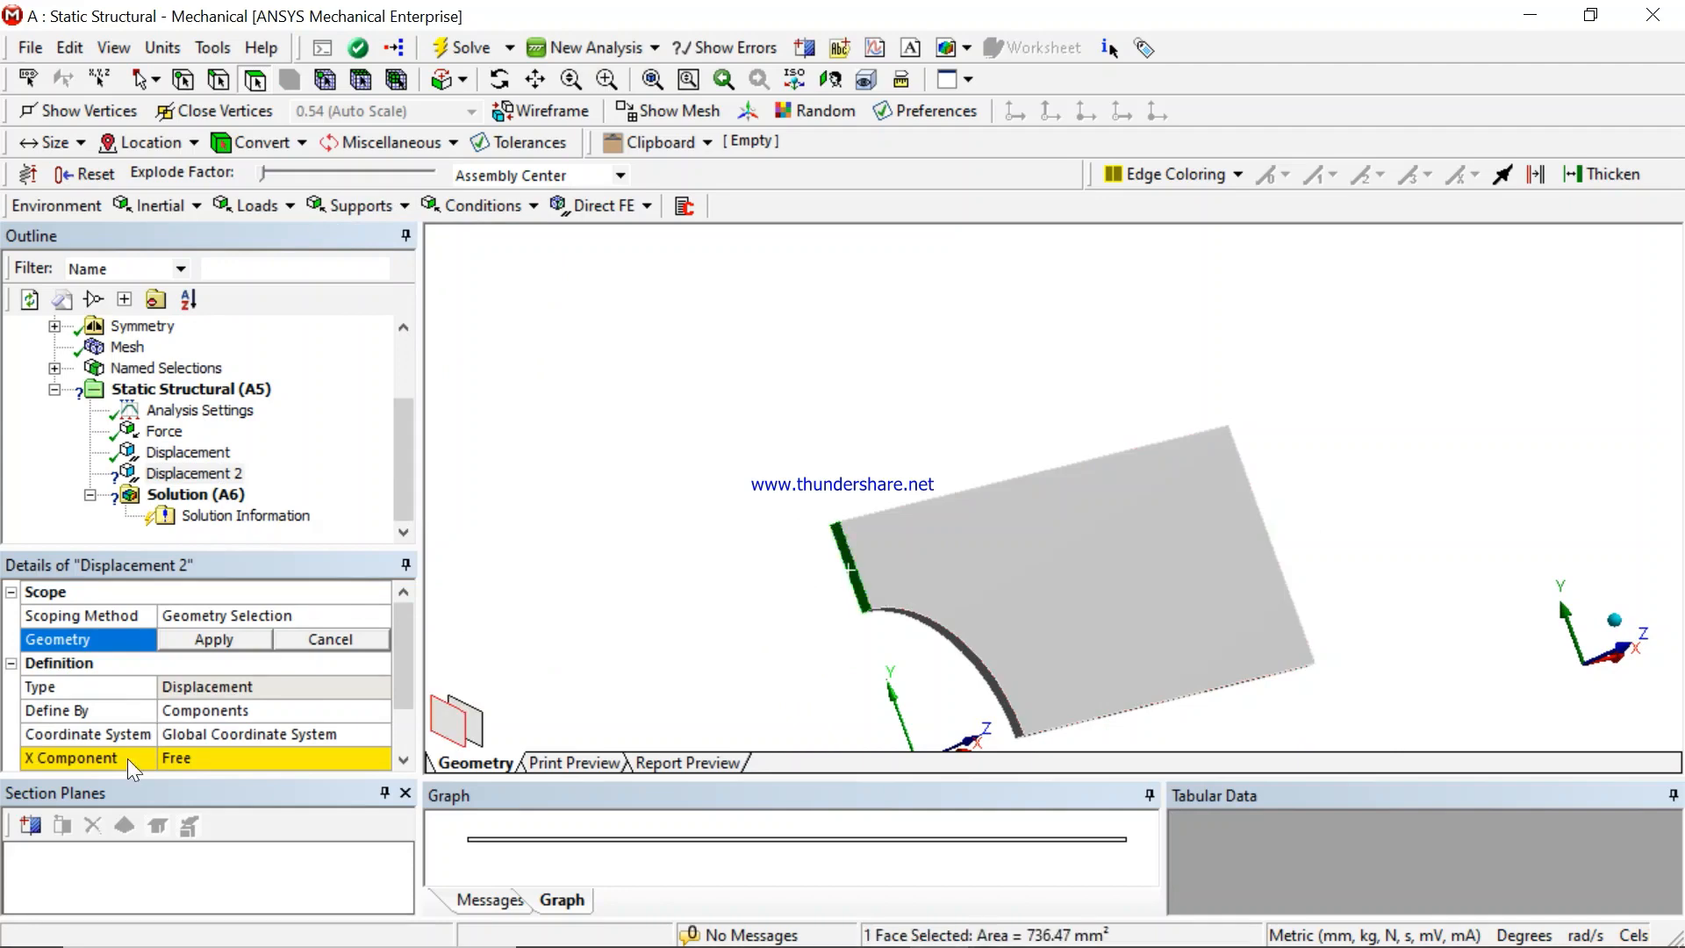
click(225, 641)
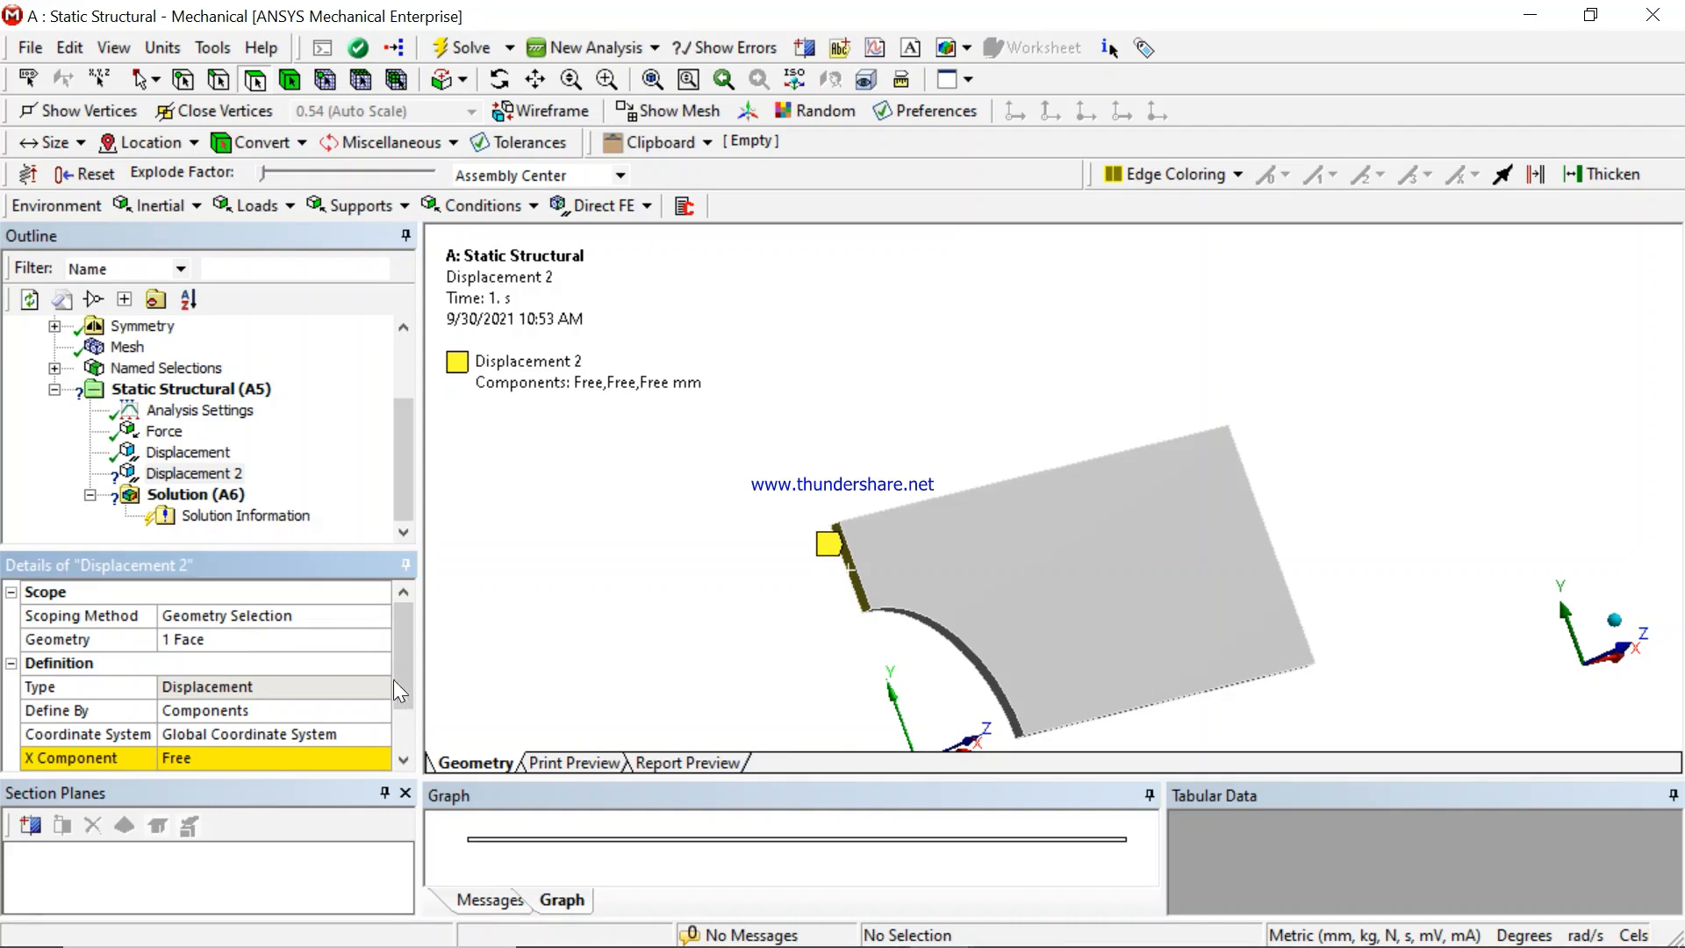
- Set the X component of the short end face's Displacement support to 0 mm
drag(403, 661, 403, 694)
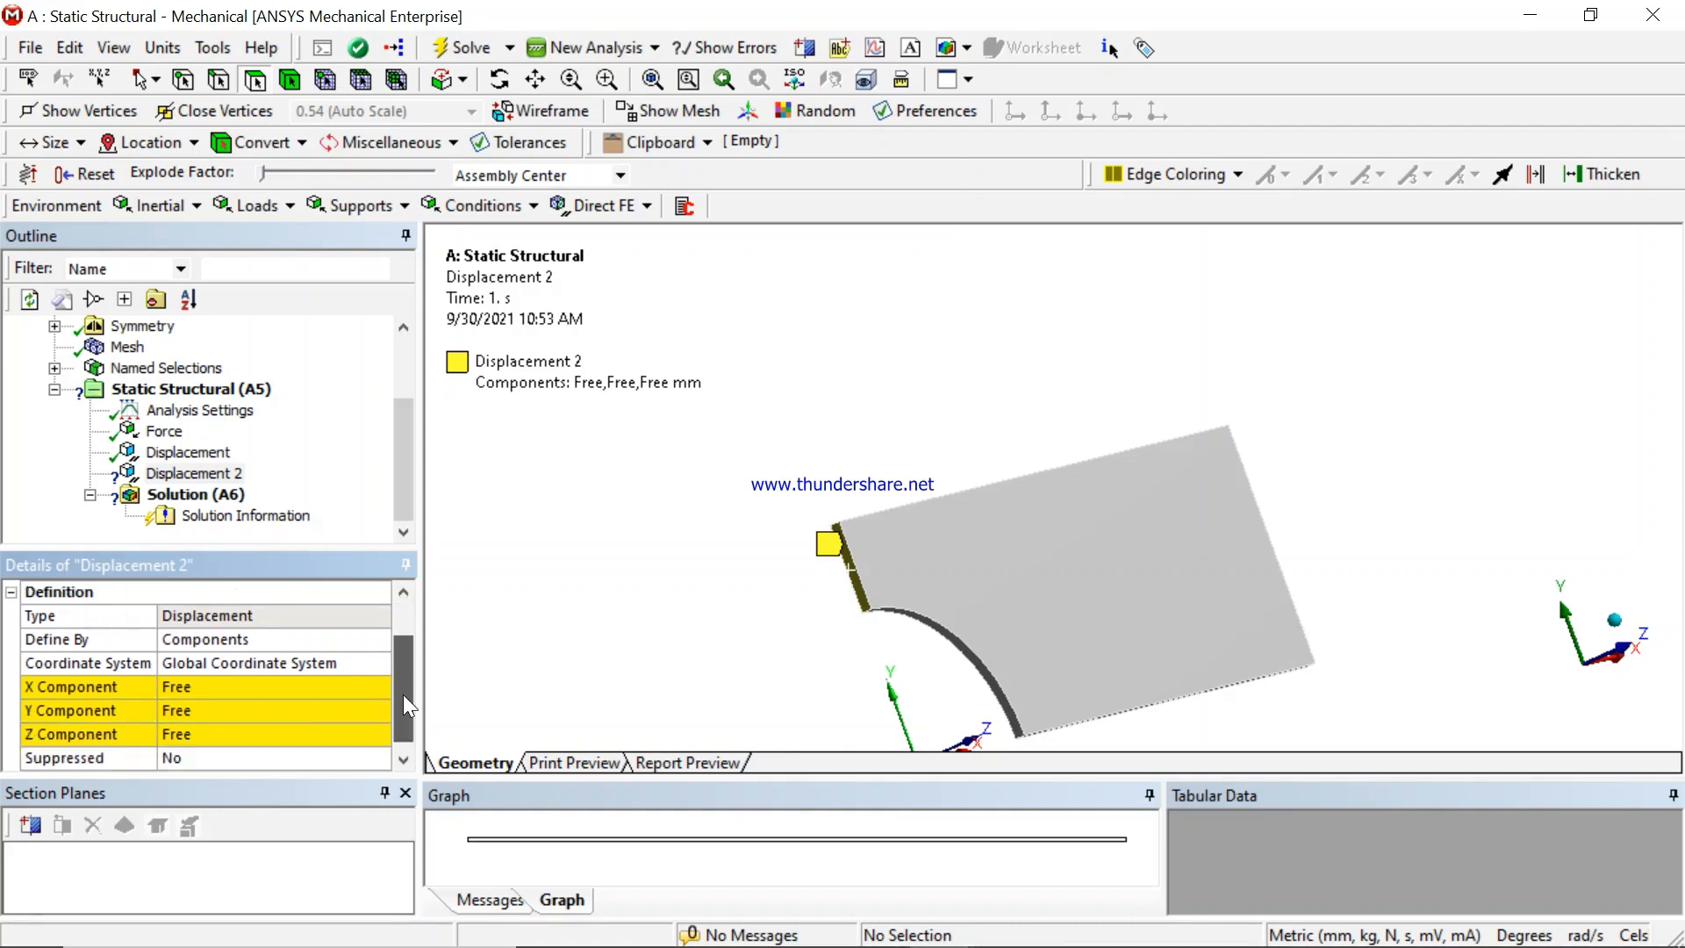
click(192, 689)
text(0)
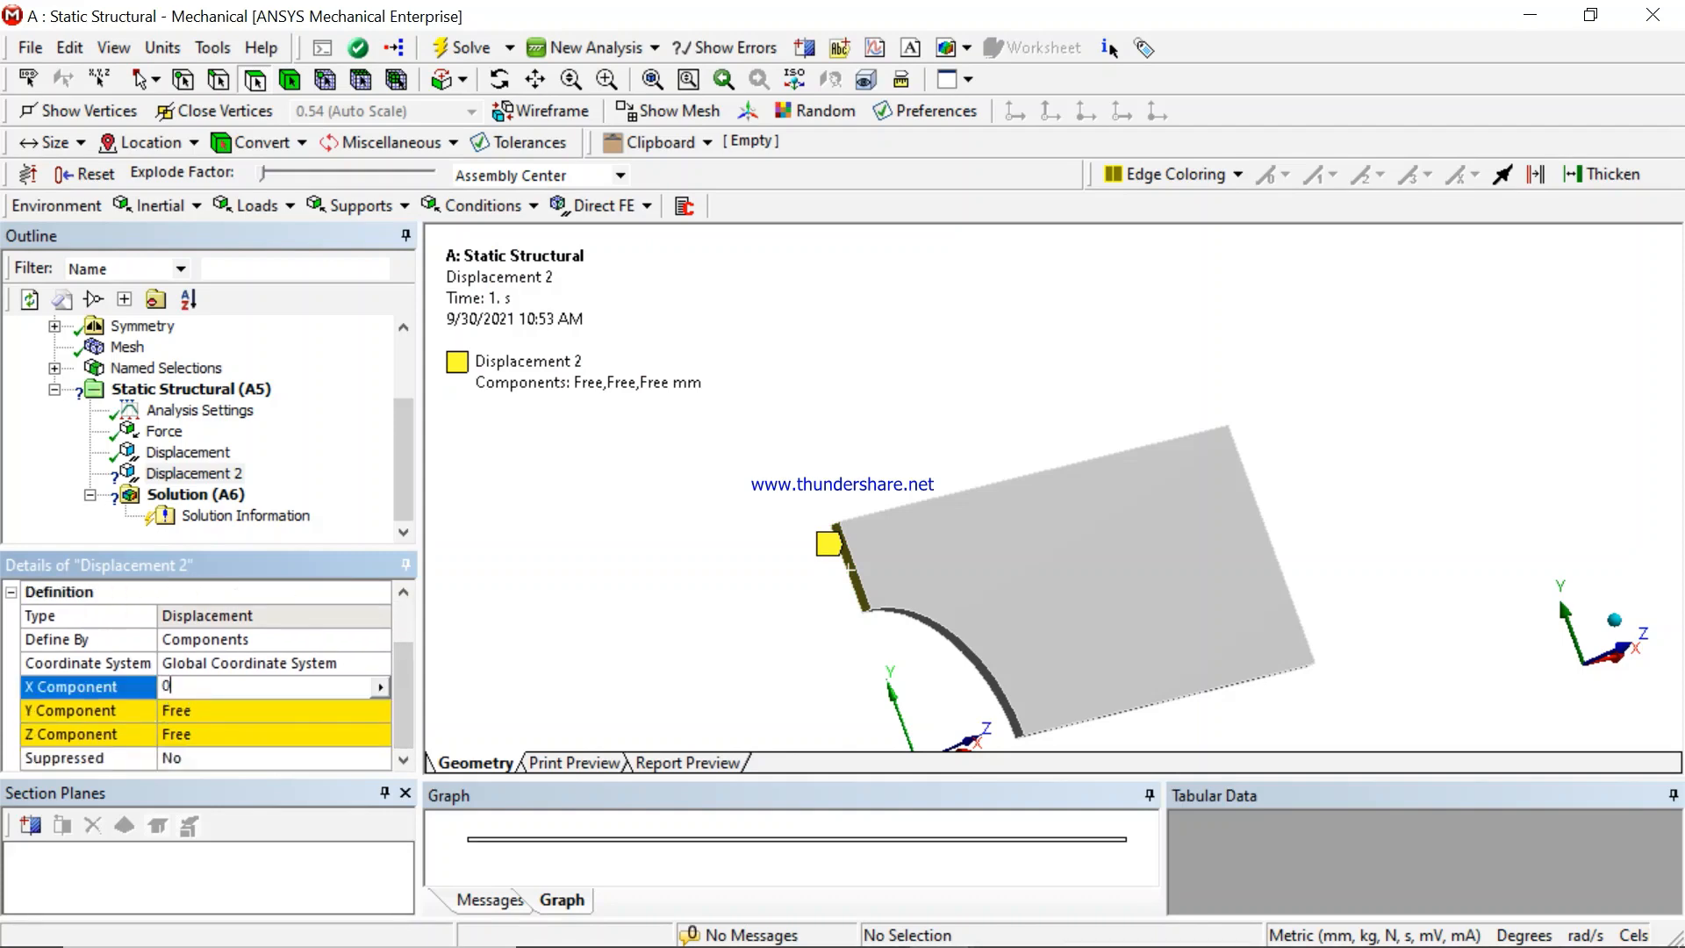
key(Return)
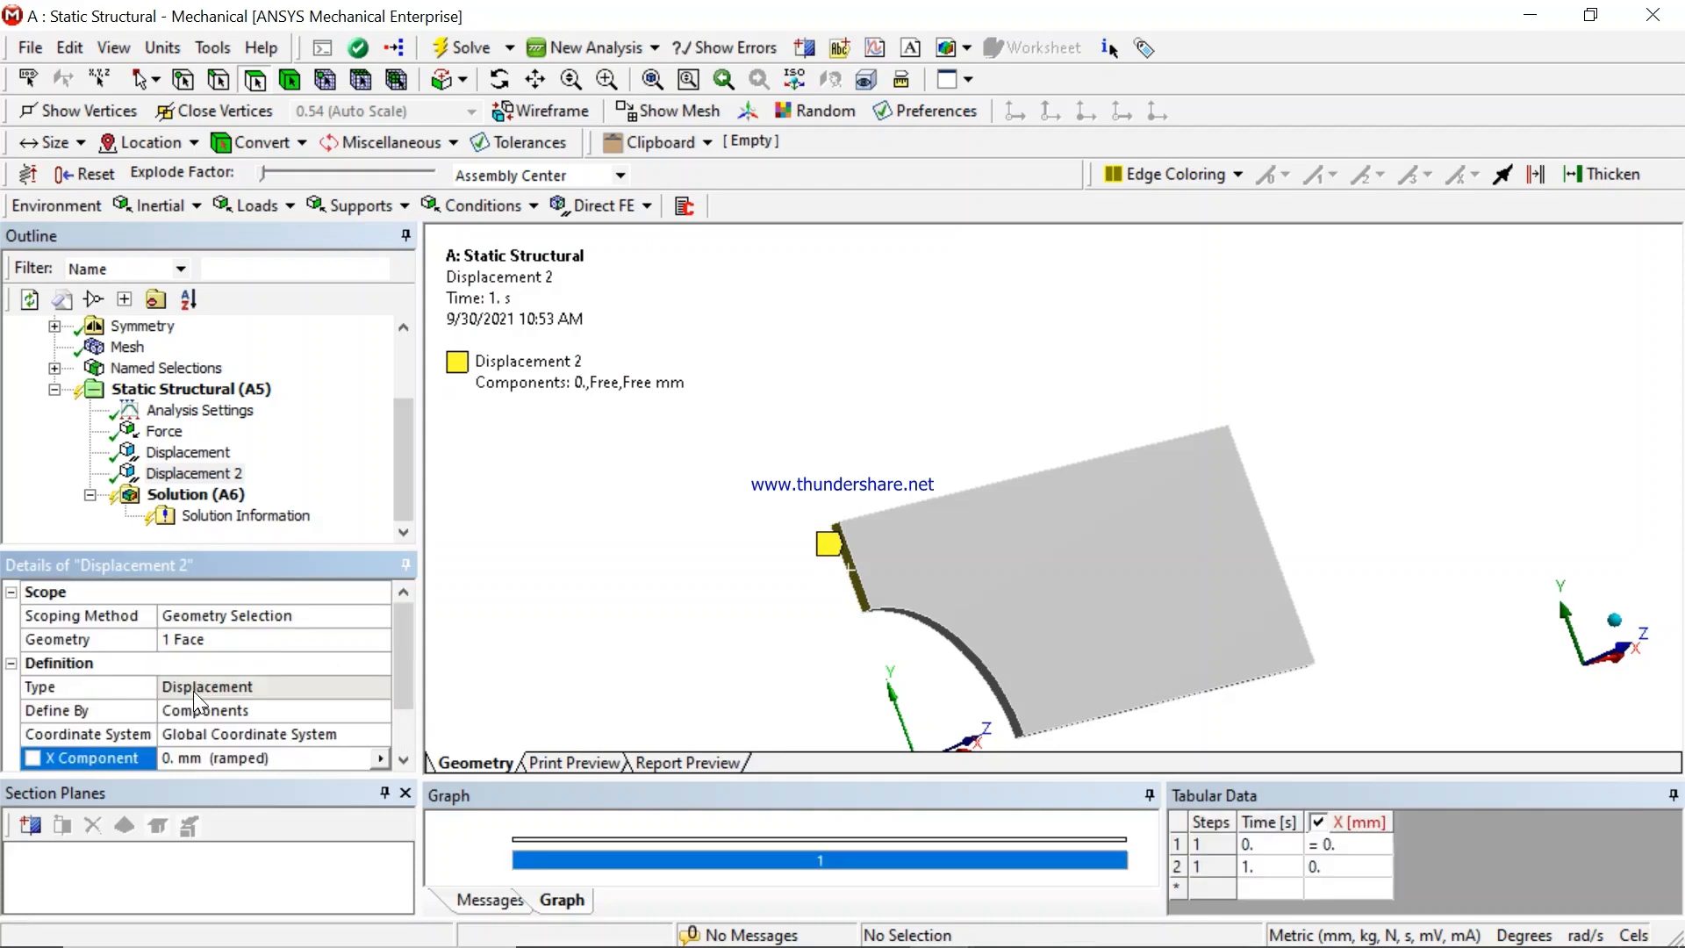
- Add a third Displacement support and scope it to the plate's large flat back face
middle_drag(1324, 549, 996, 594)
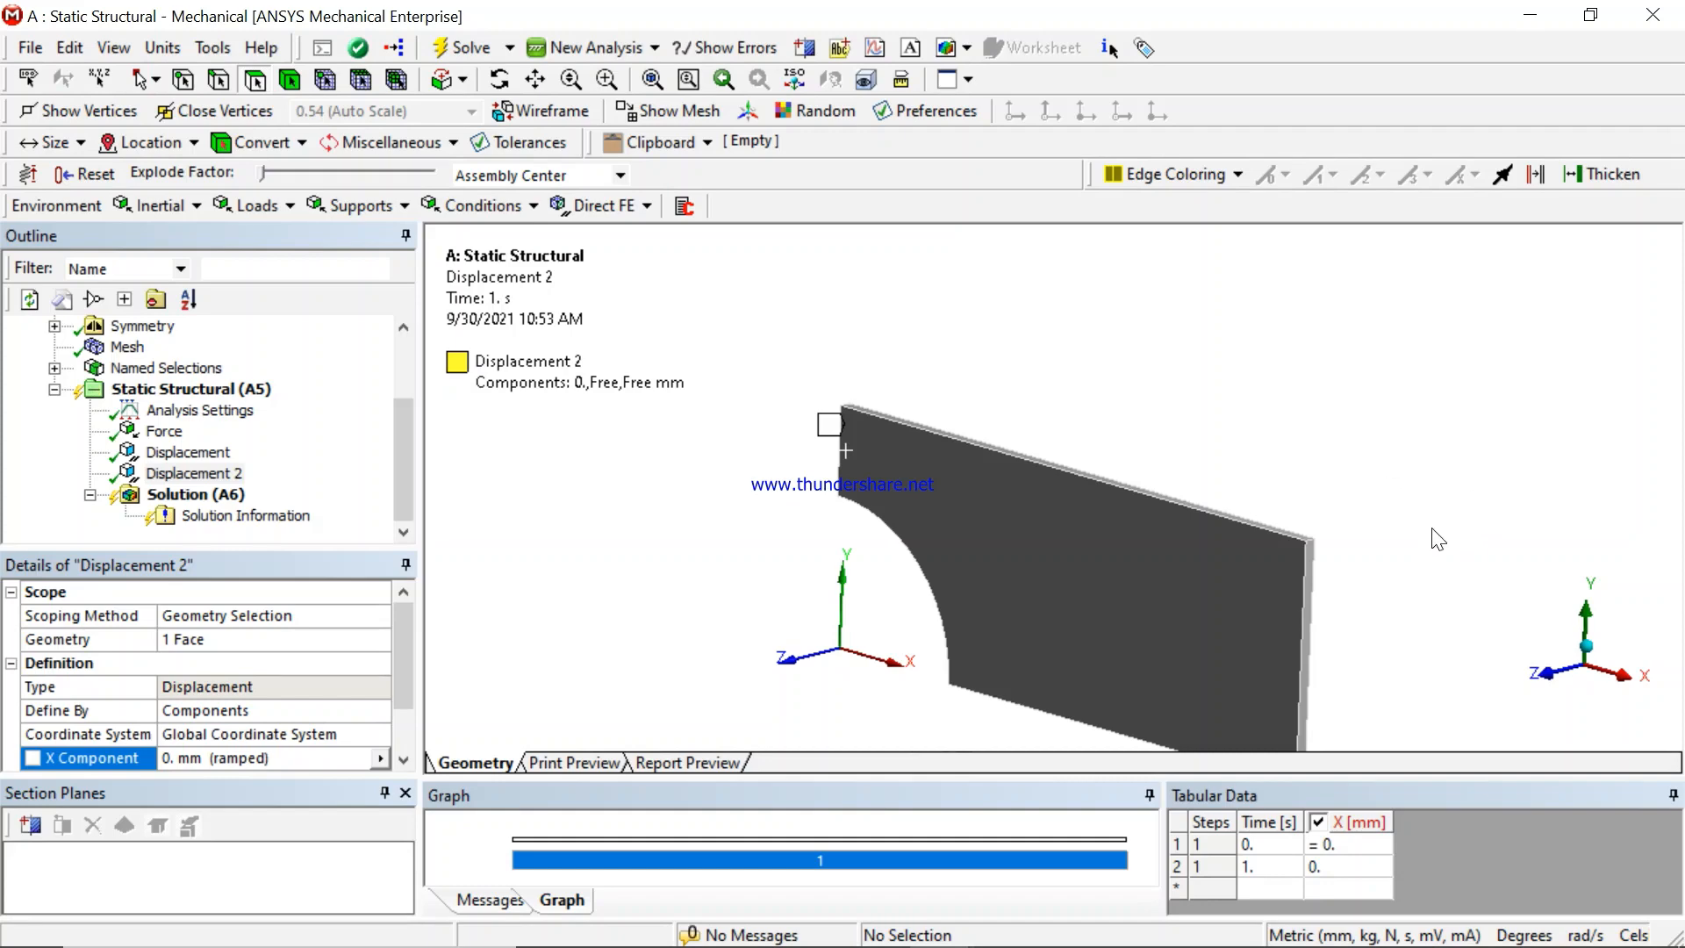
click(403, 208)
click(404, 263)
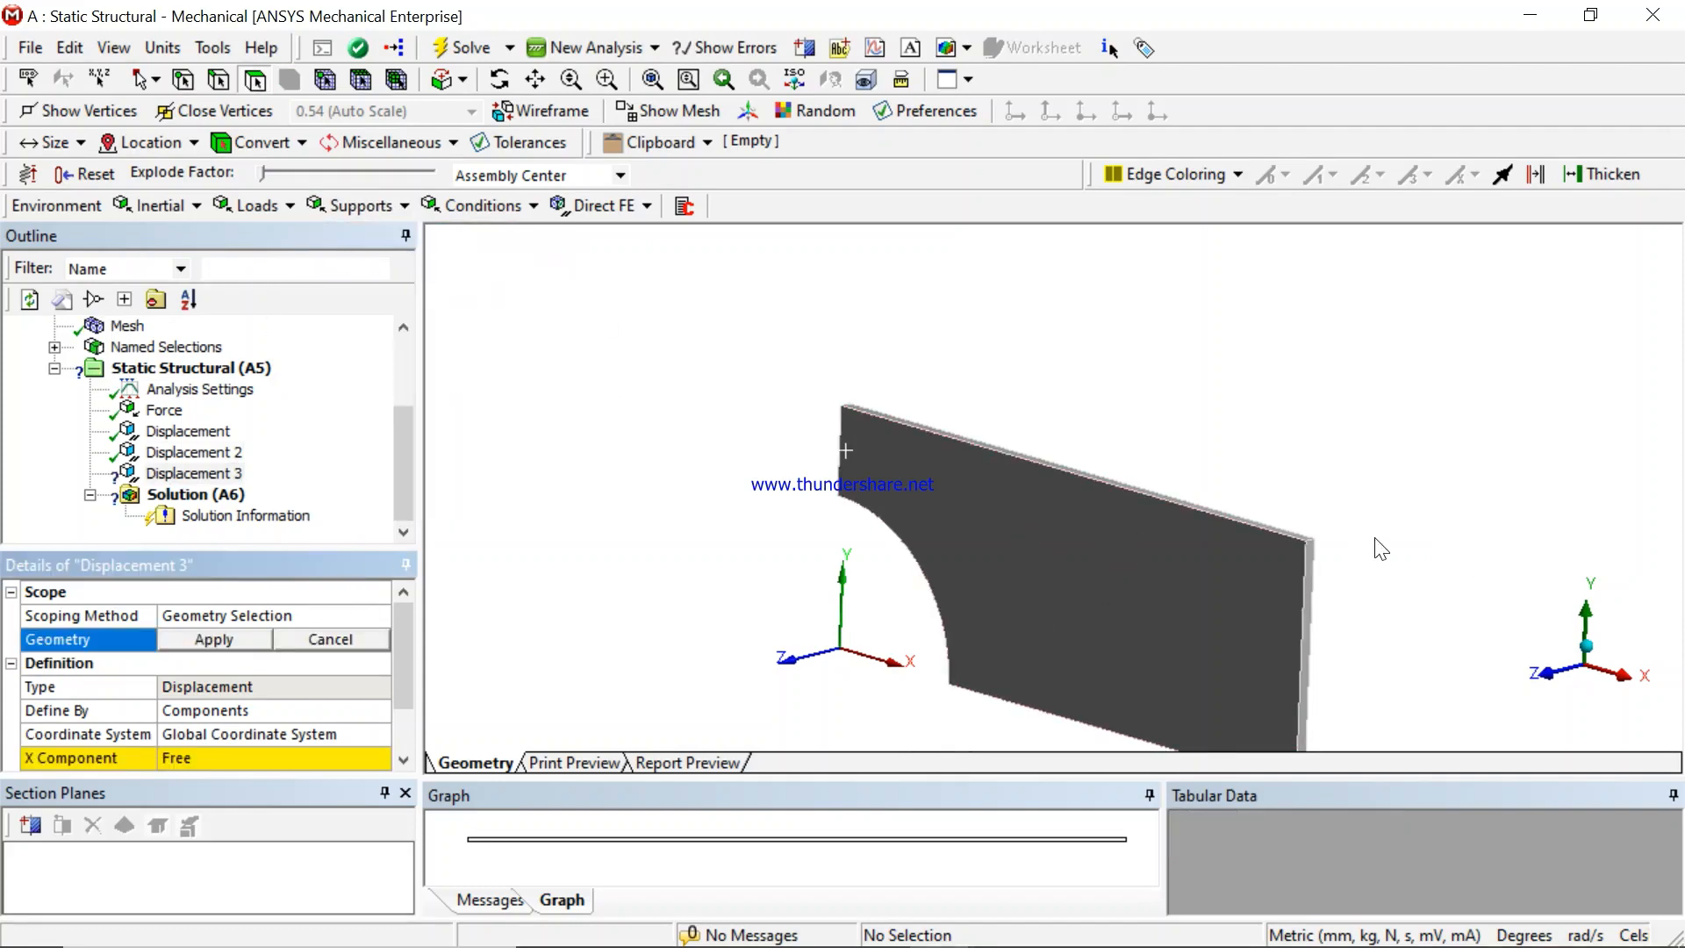
middle_drag(1384, 553, 1196, 606)
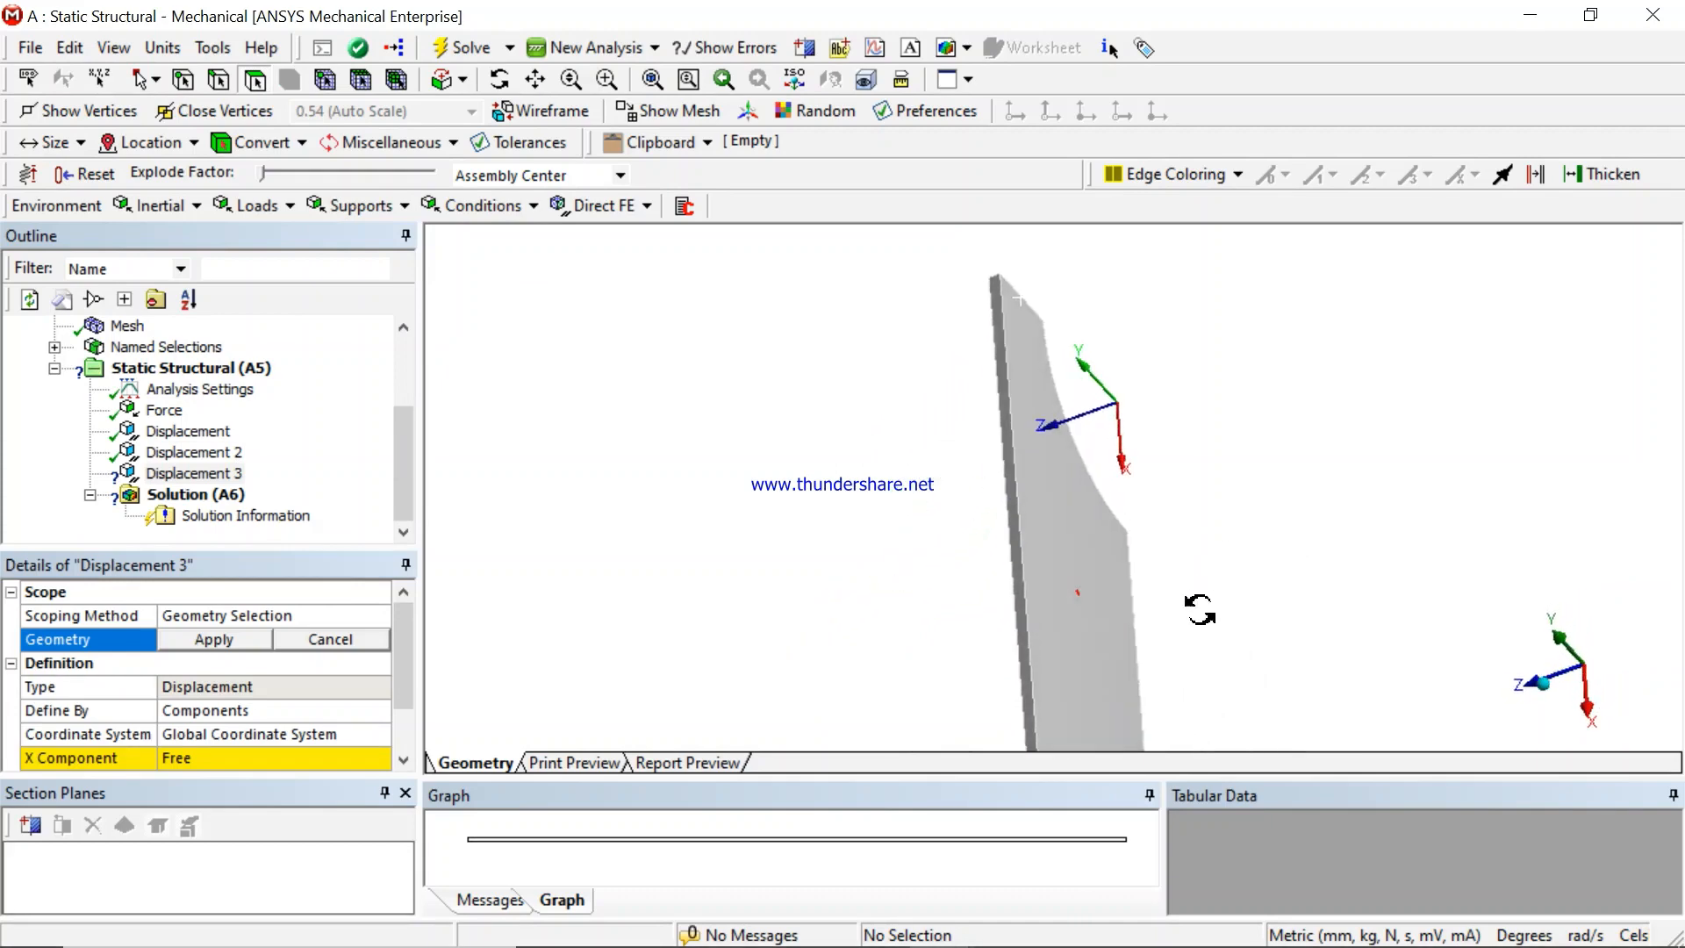
click(1055, 588)
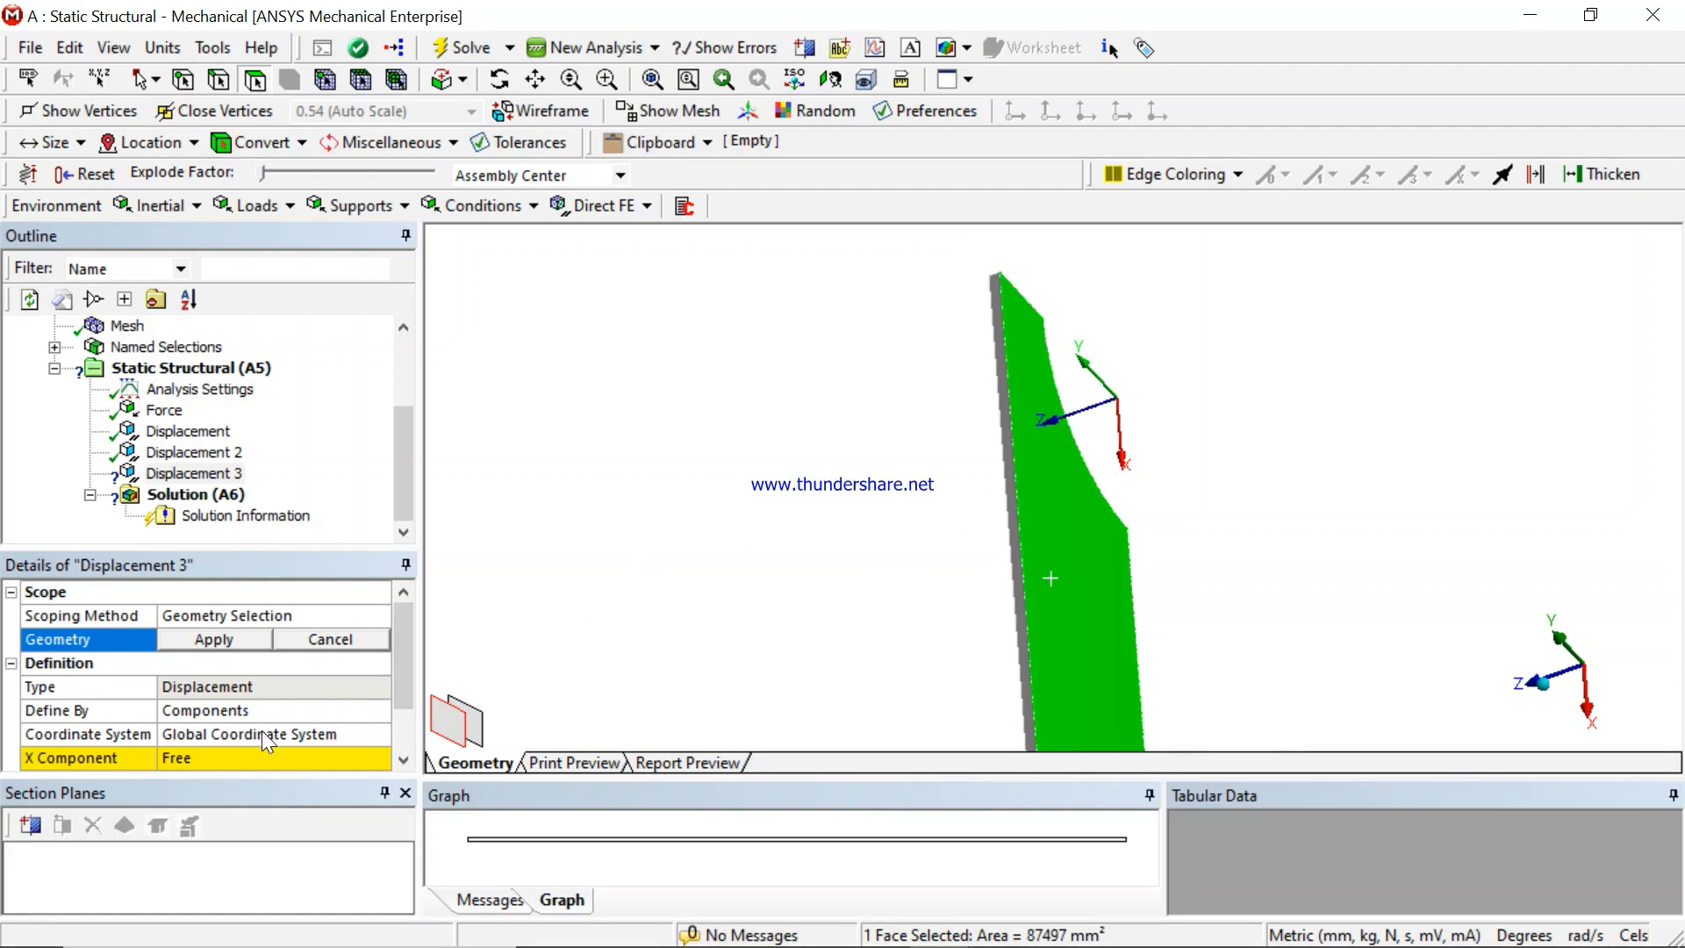
click(215, 638)
- Set the Z component of the back face's Displacement support to 0 mm
click(400, 766)
click(400, 766)
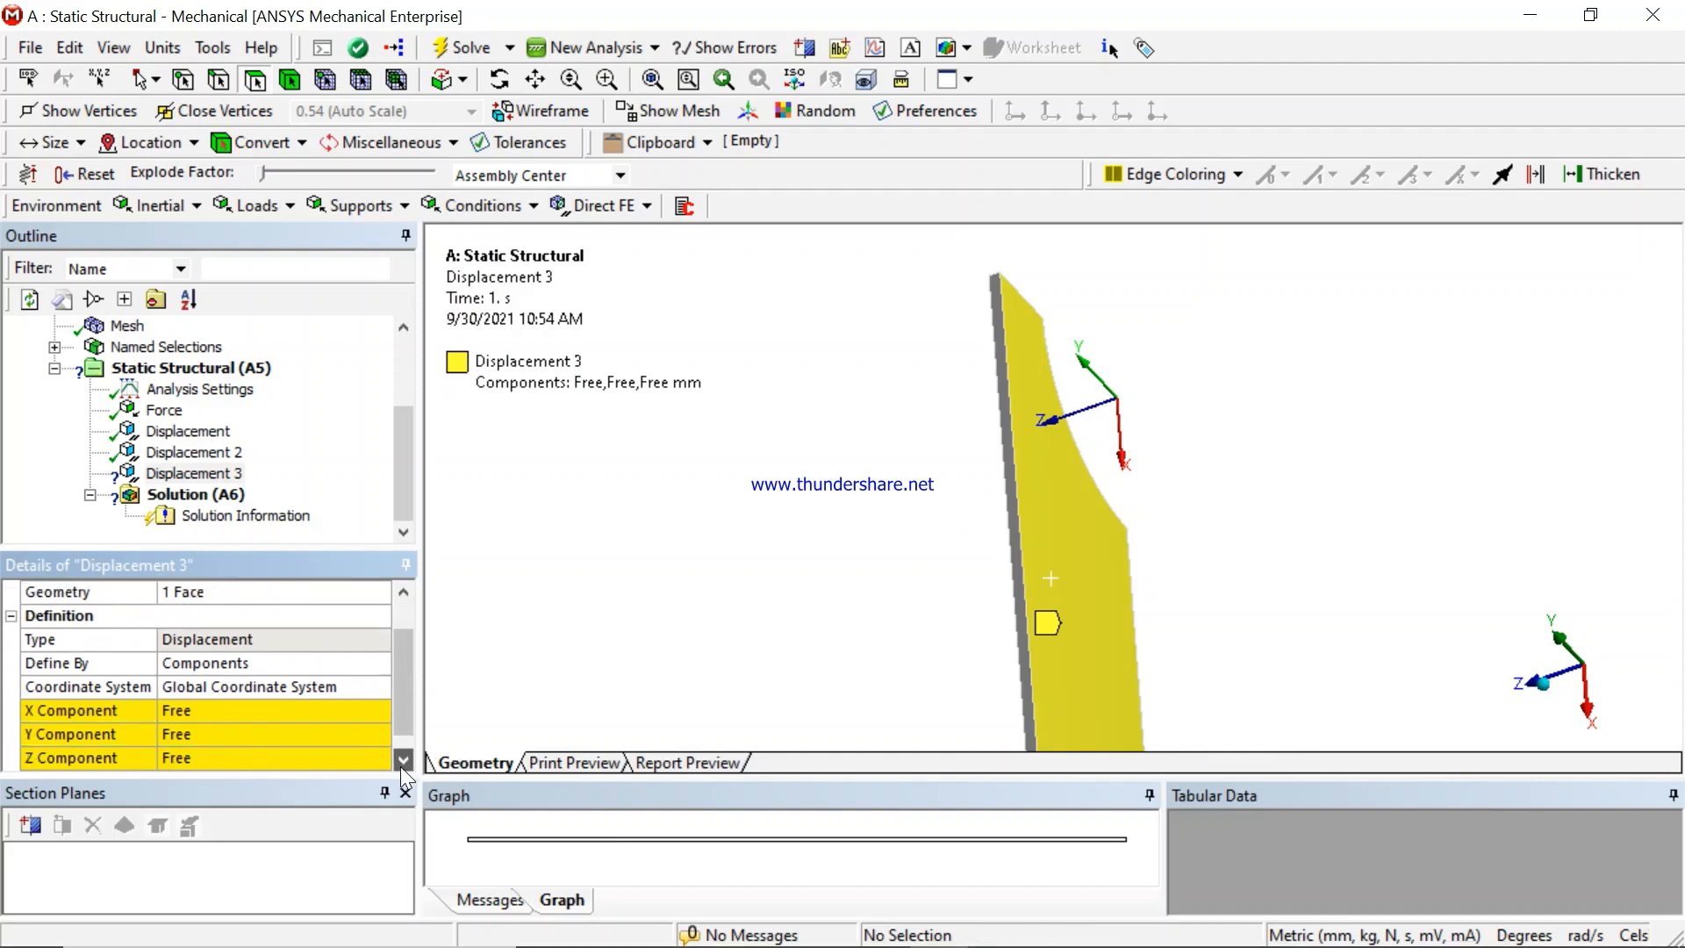
click(400, 766)
click(195, 736)
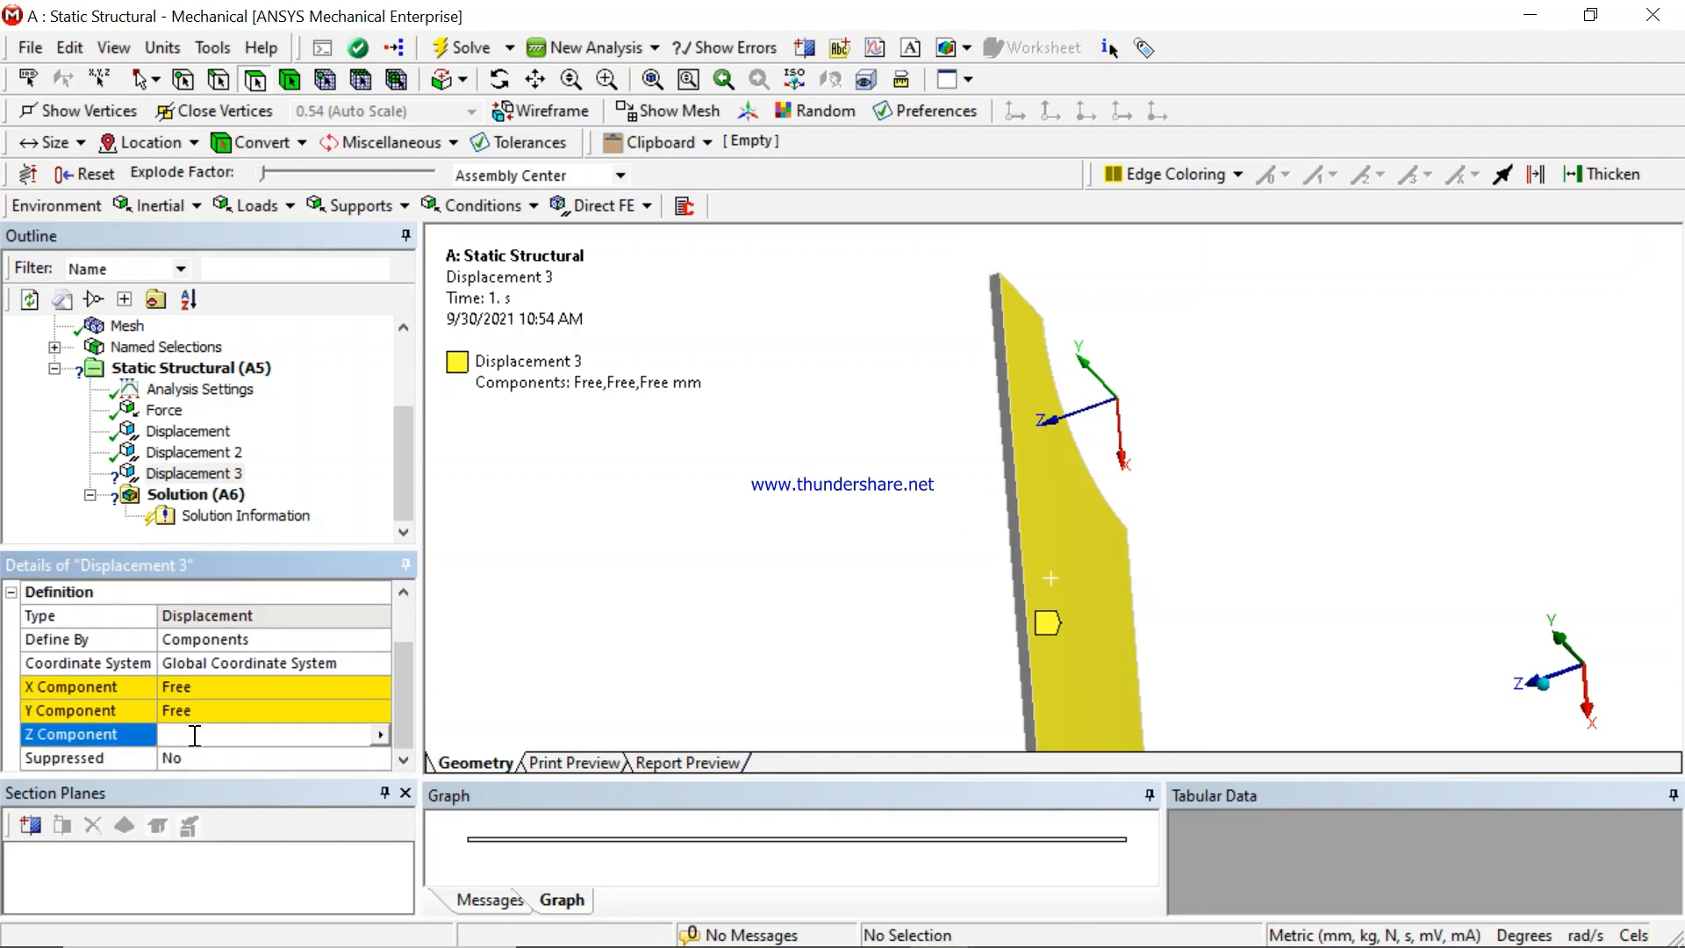
text(0)
key(Return)
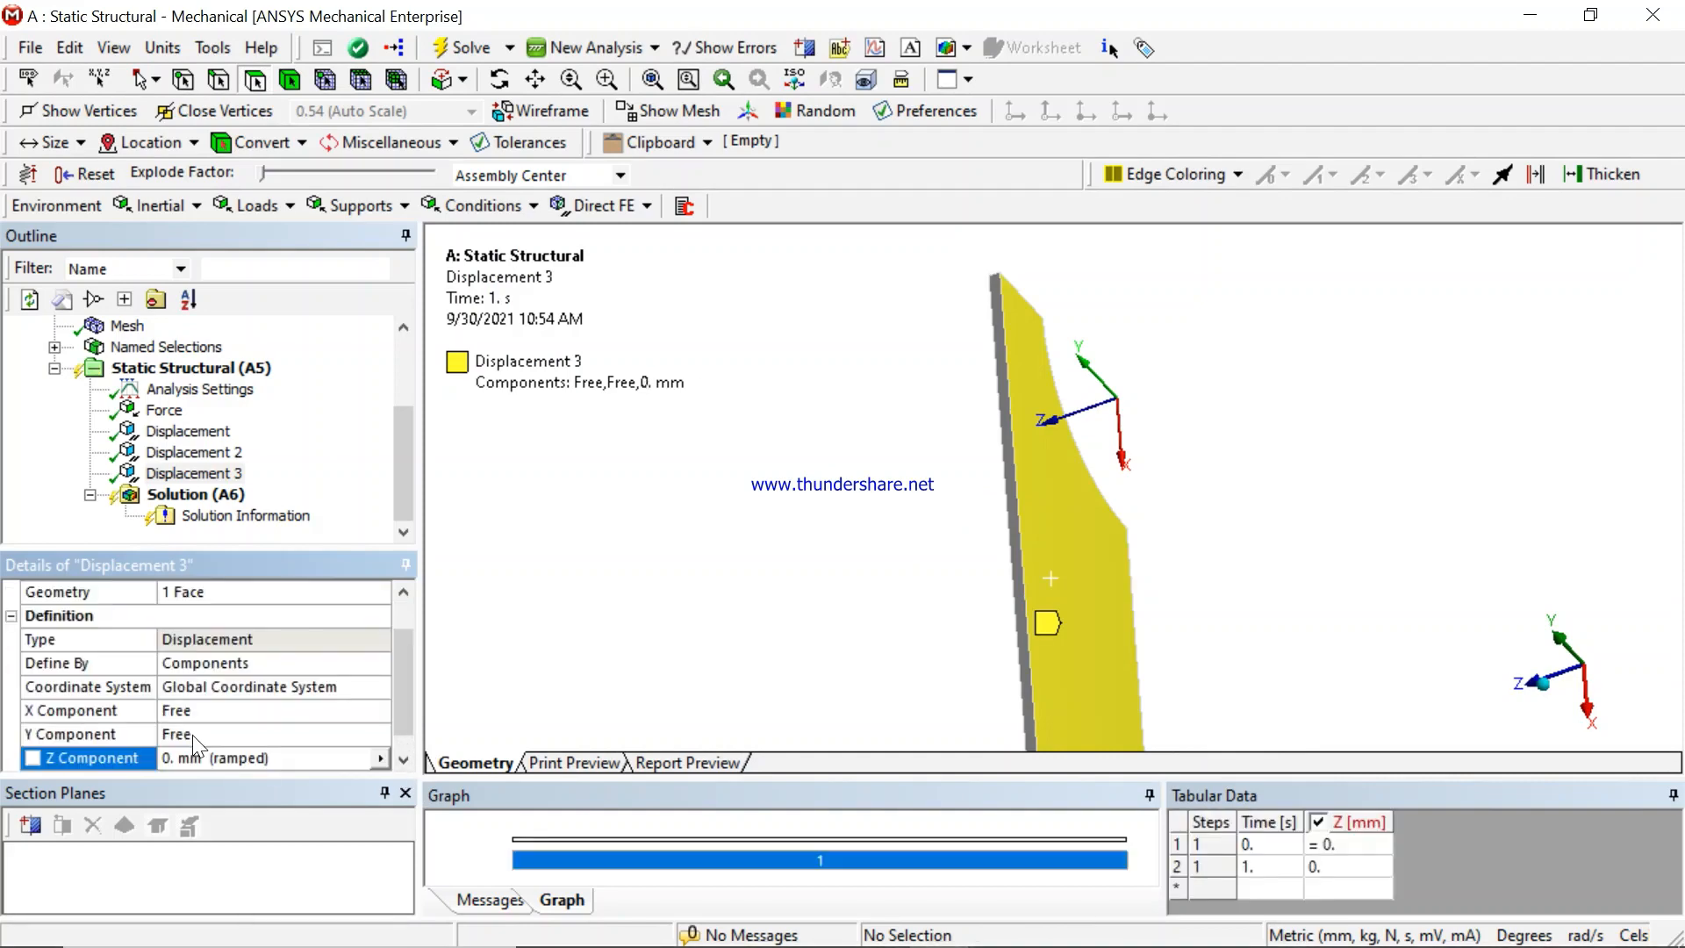
- Fit the plate in view and select the Force and all three Displacement supports together to review where they act
middle_drag(838, 590, 1022, 526)
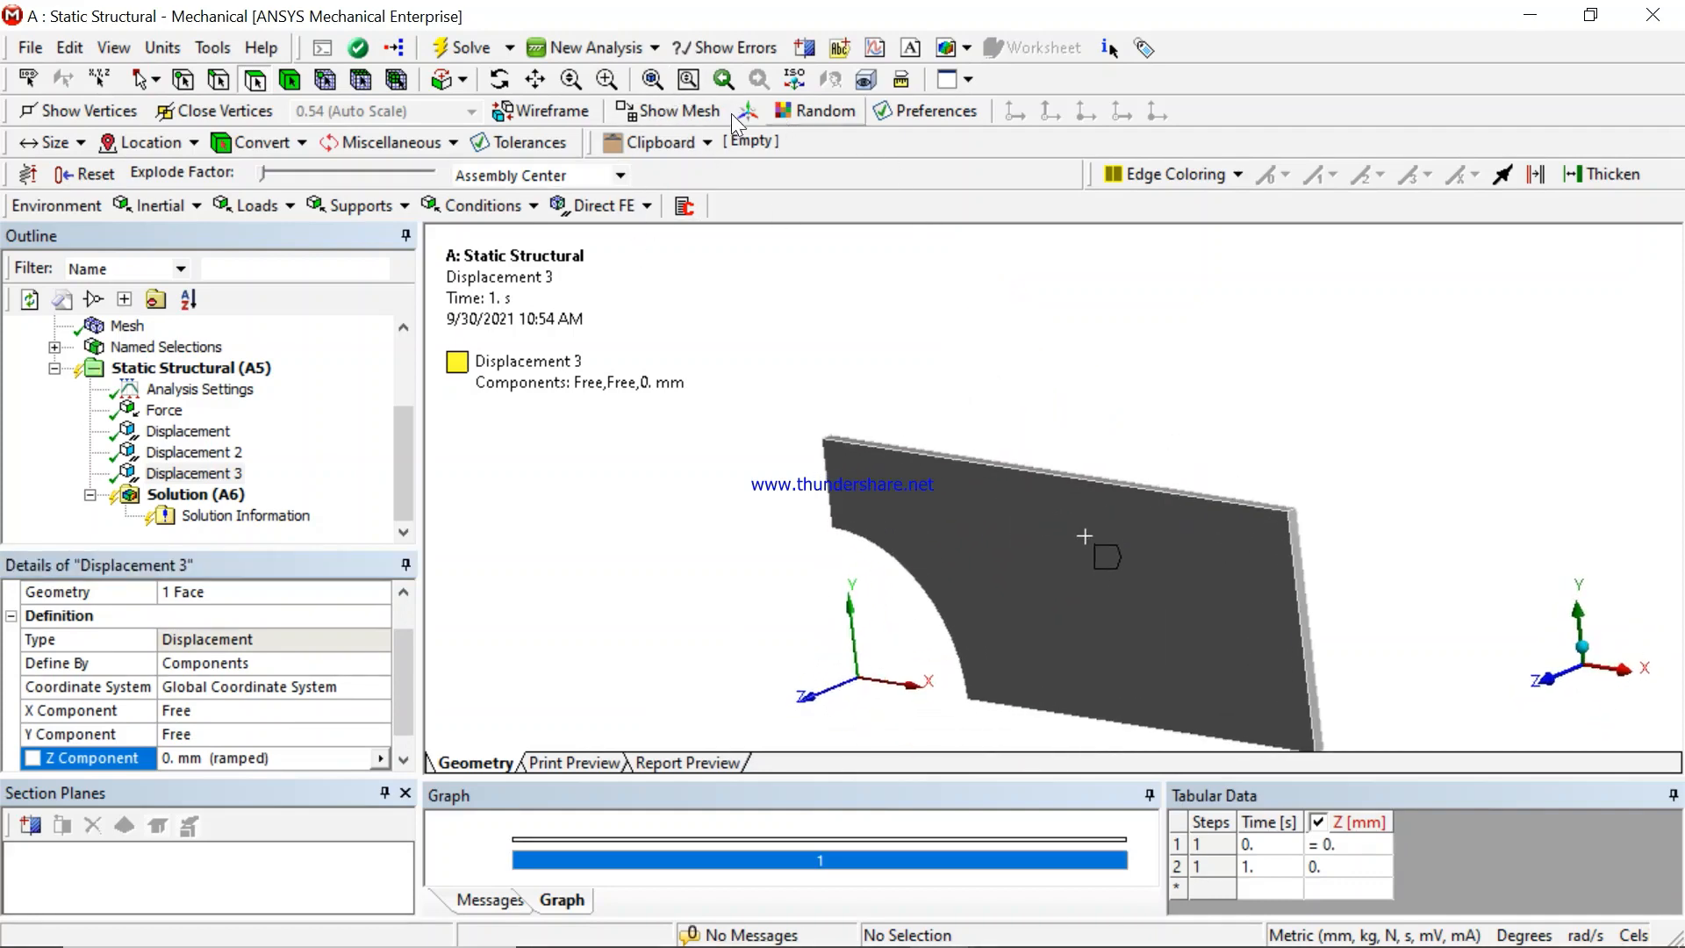
click(652, 79)
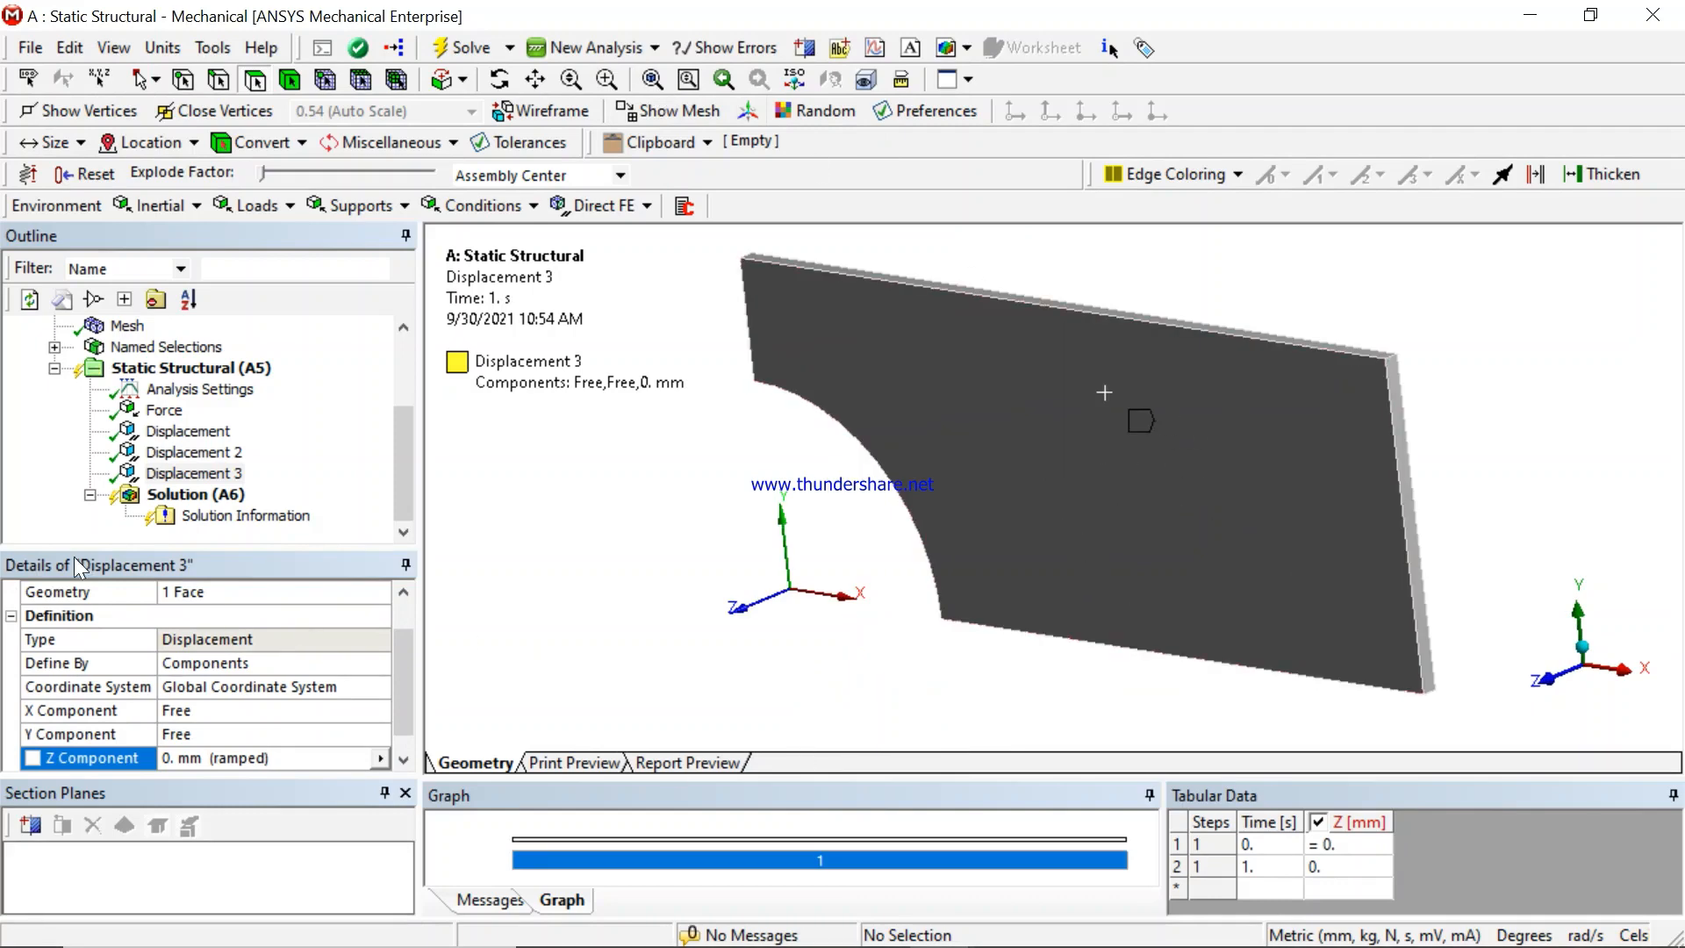
click(165, 411)
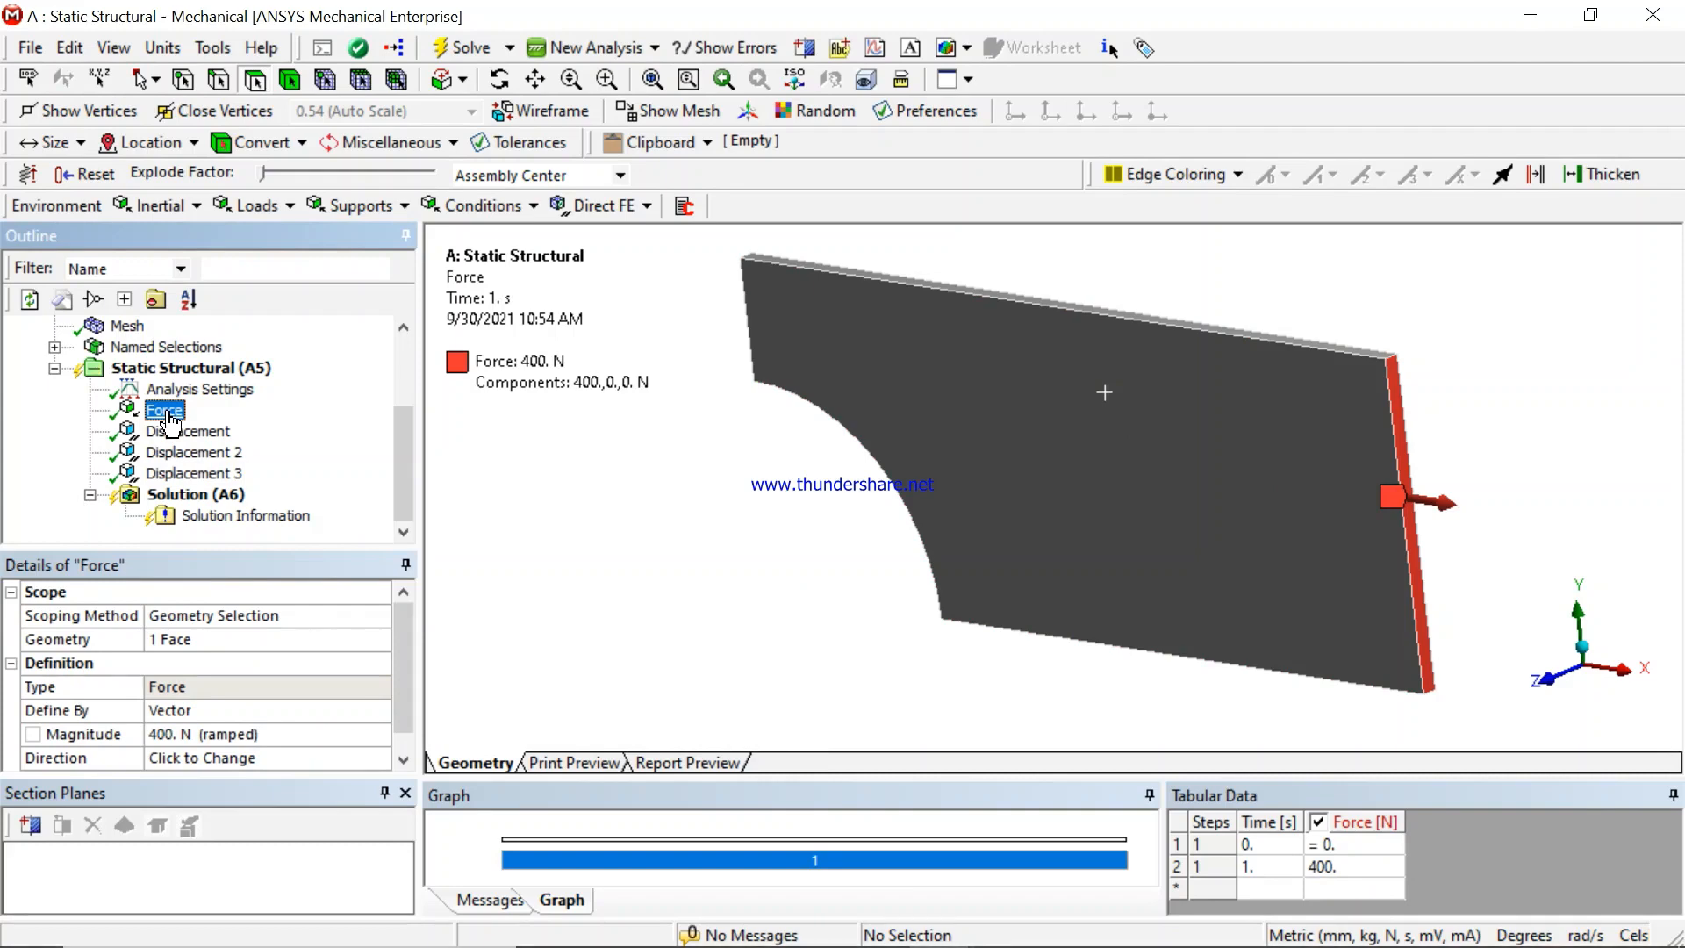
ctrl+click(176, 431)
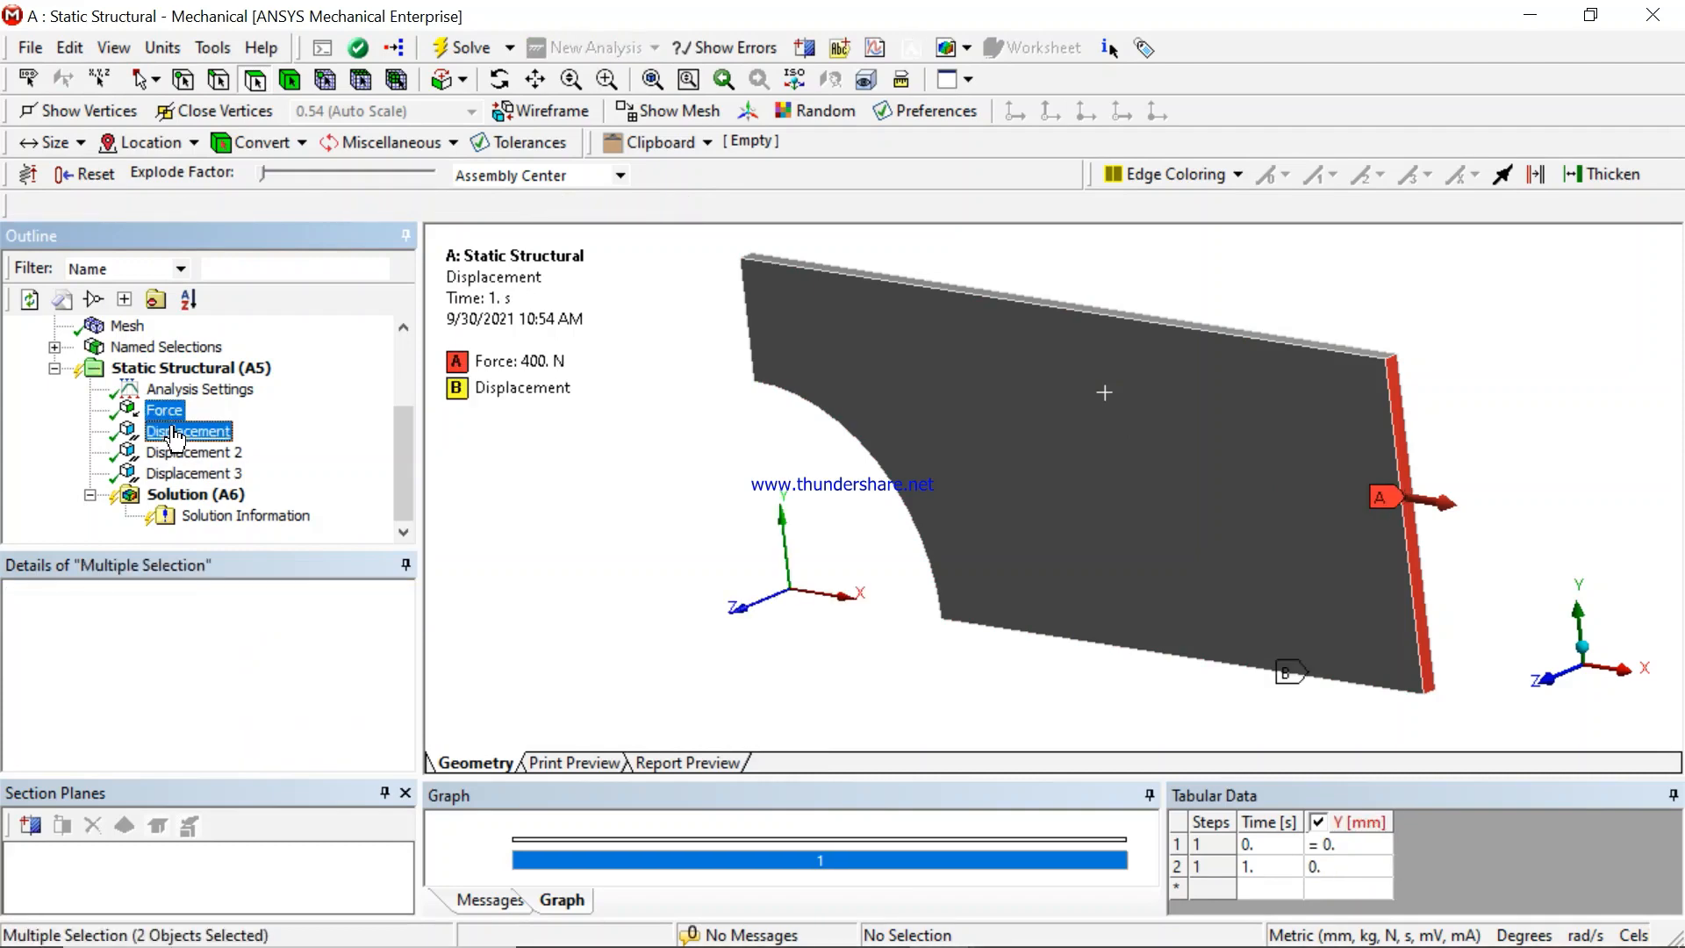
ctrl+click(180, 452)
ctrl+click(182, 474)
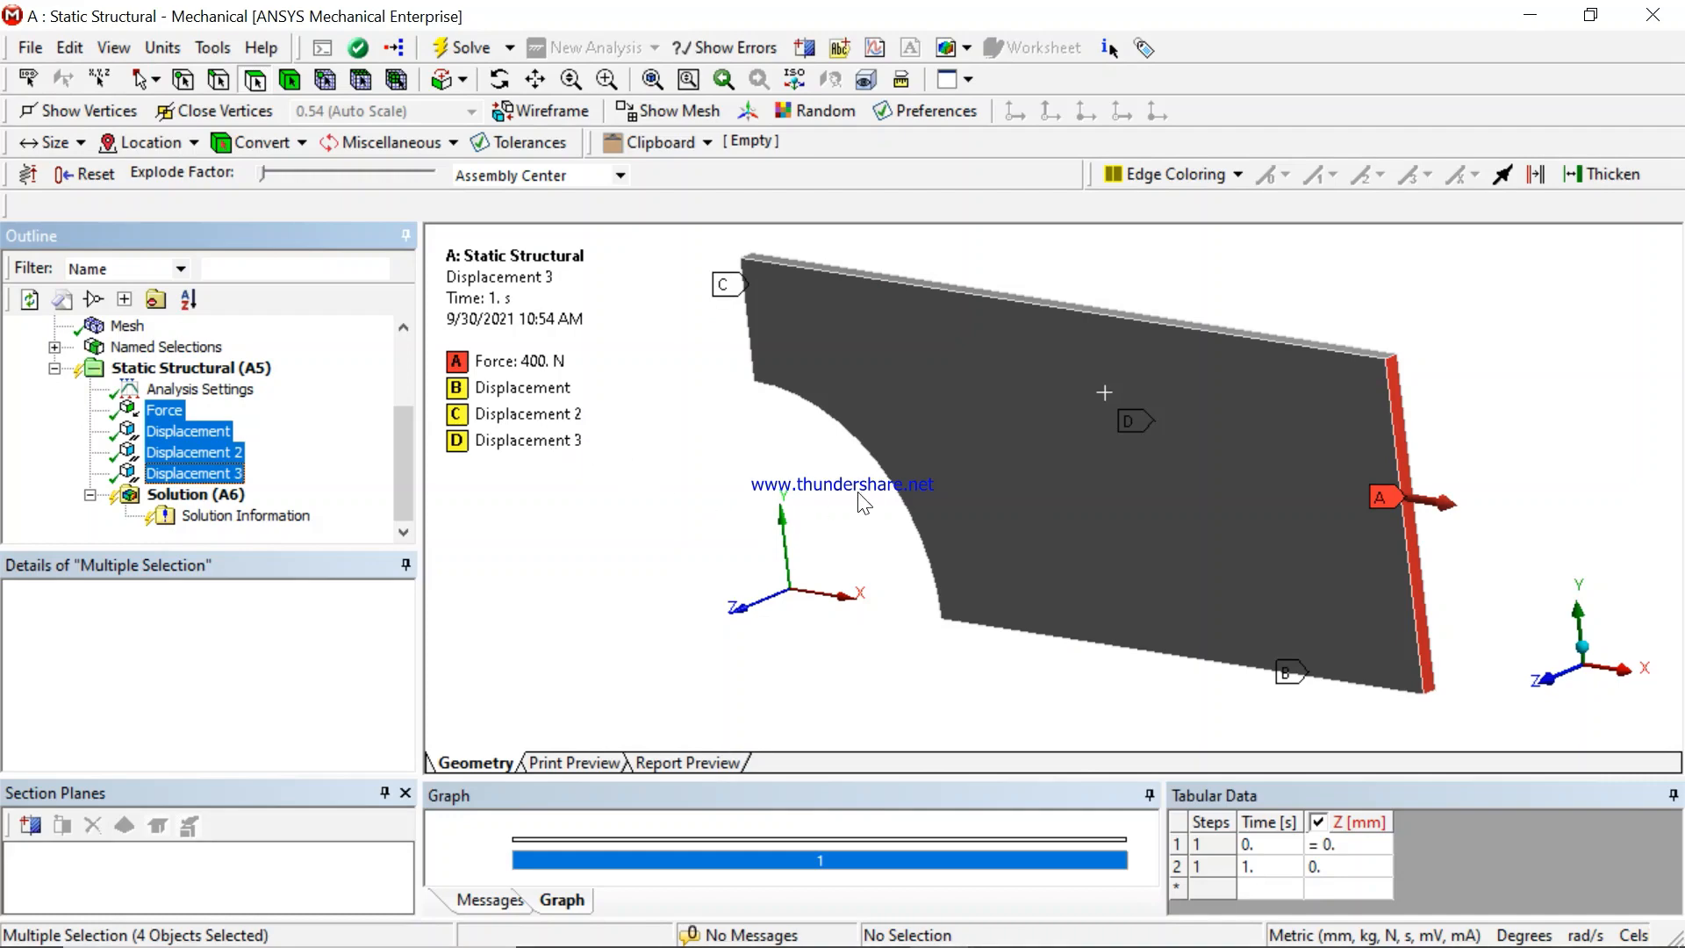
- Select the Force load alone and check the plate's loading in the problem statement image in Photos, then return to Mechanical
click(164, 411)
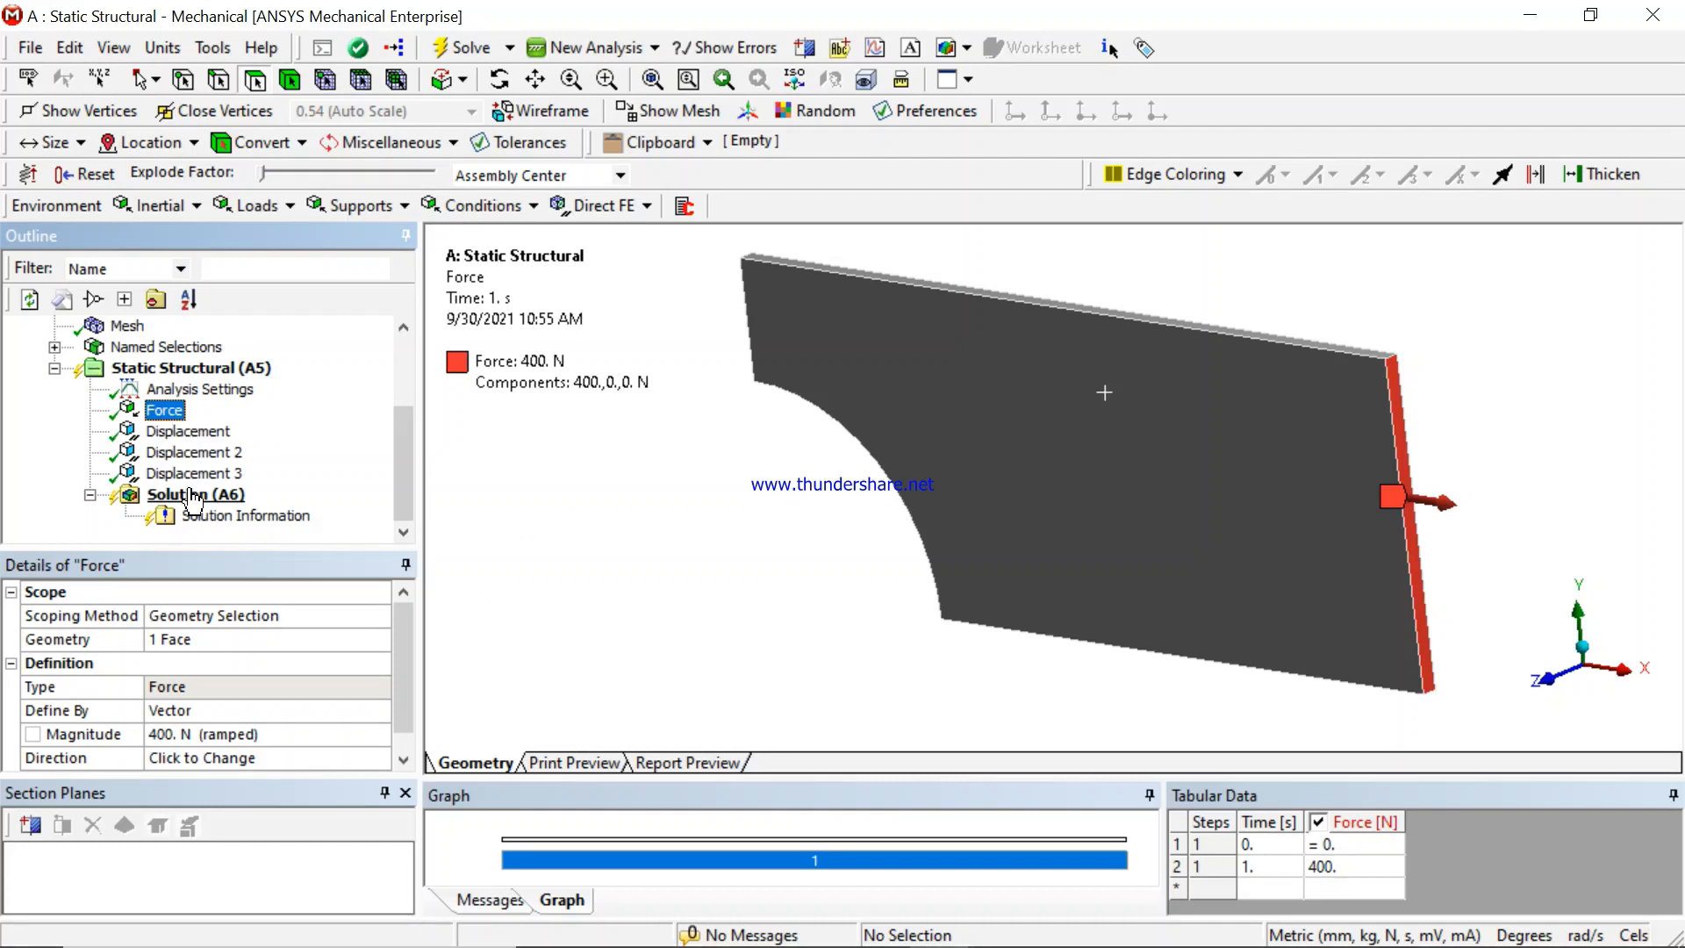
mouse_move(939, 935)
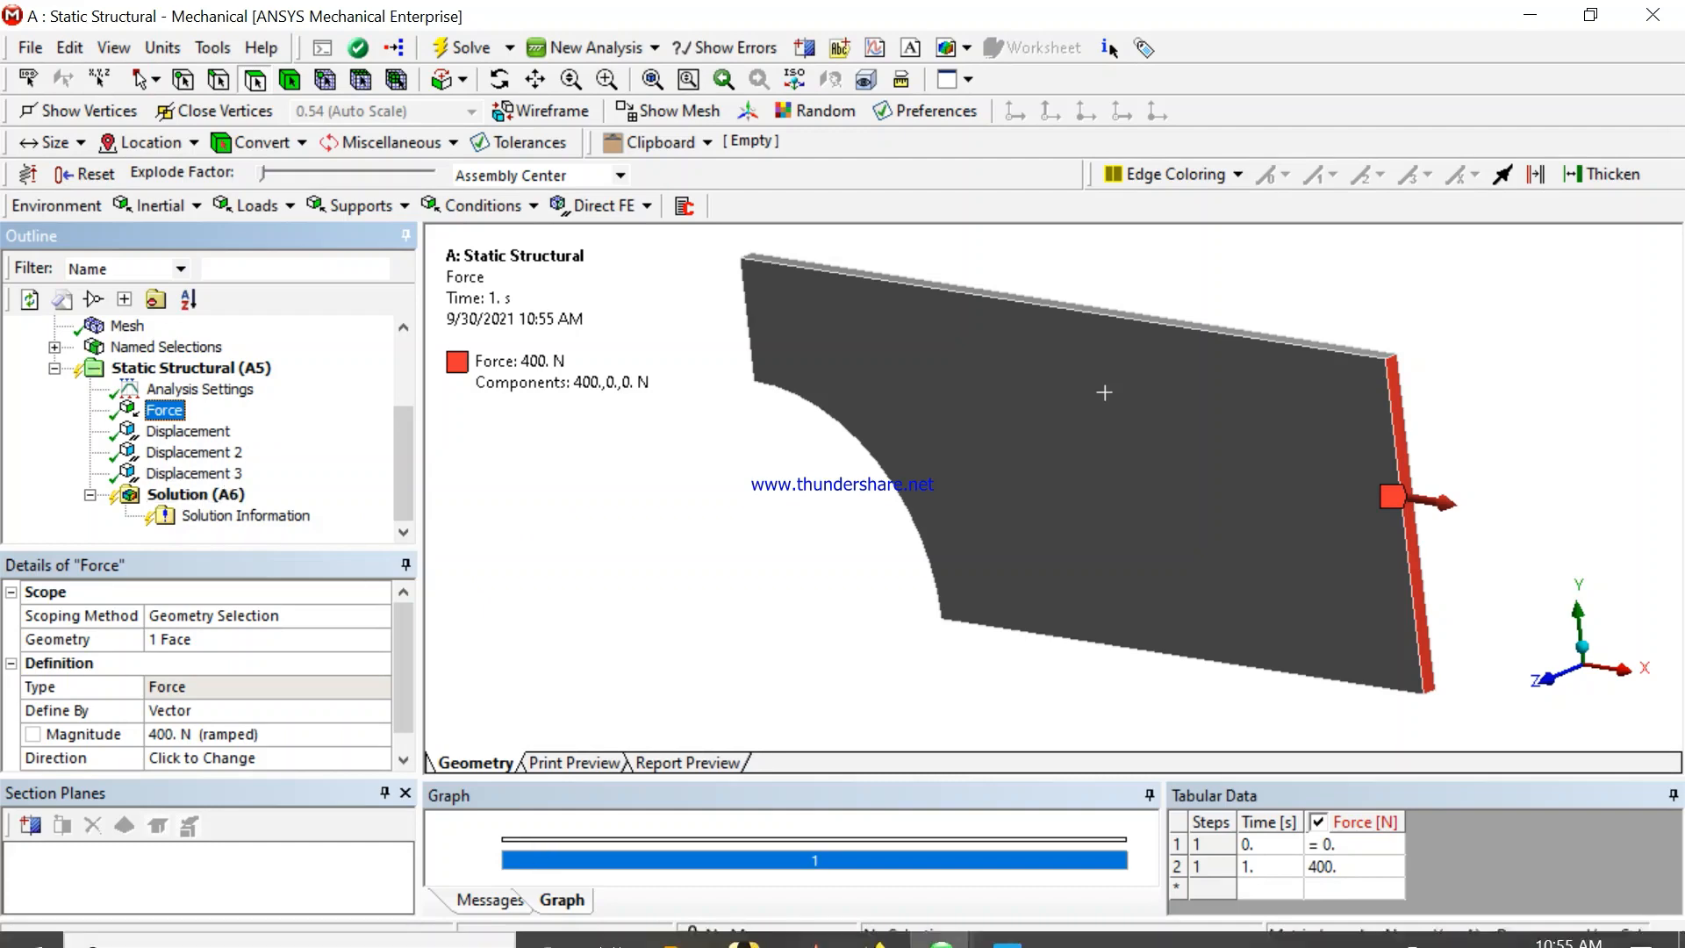
click(1008, 921)
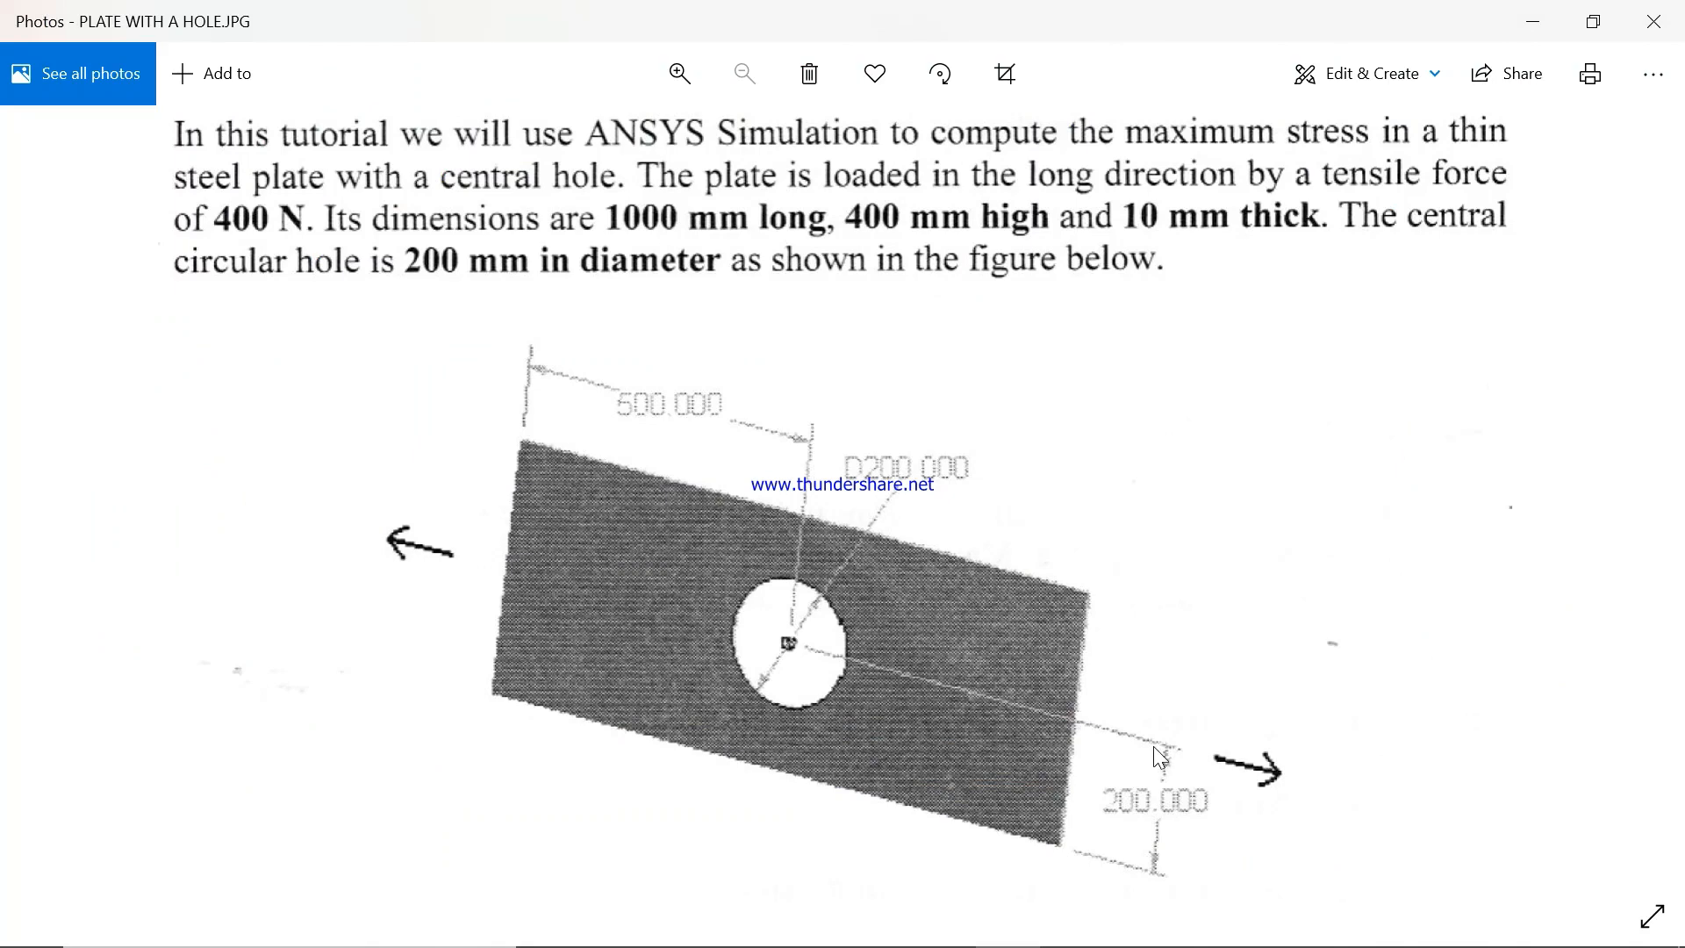
mouse_move(937, 938)
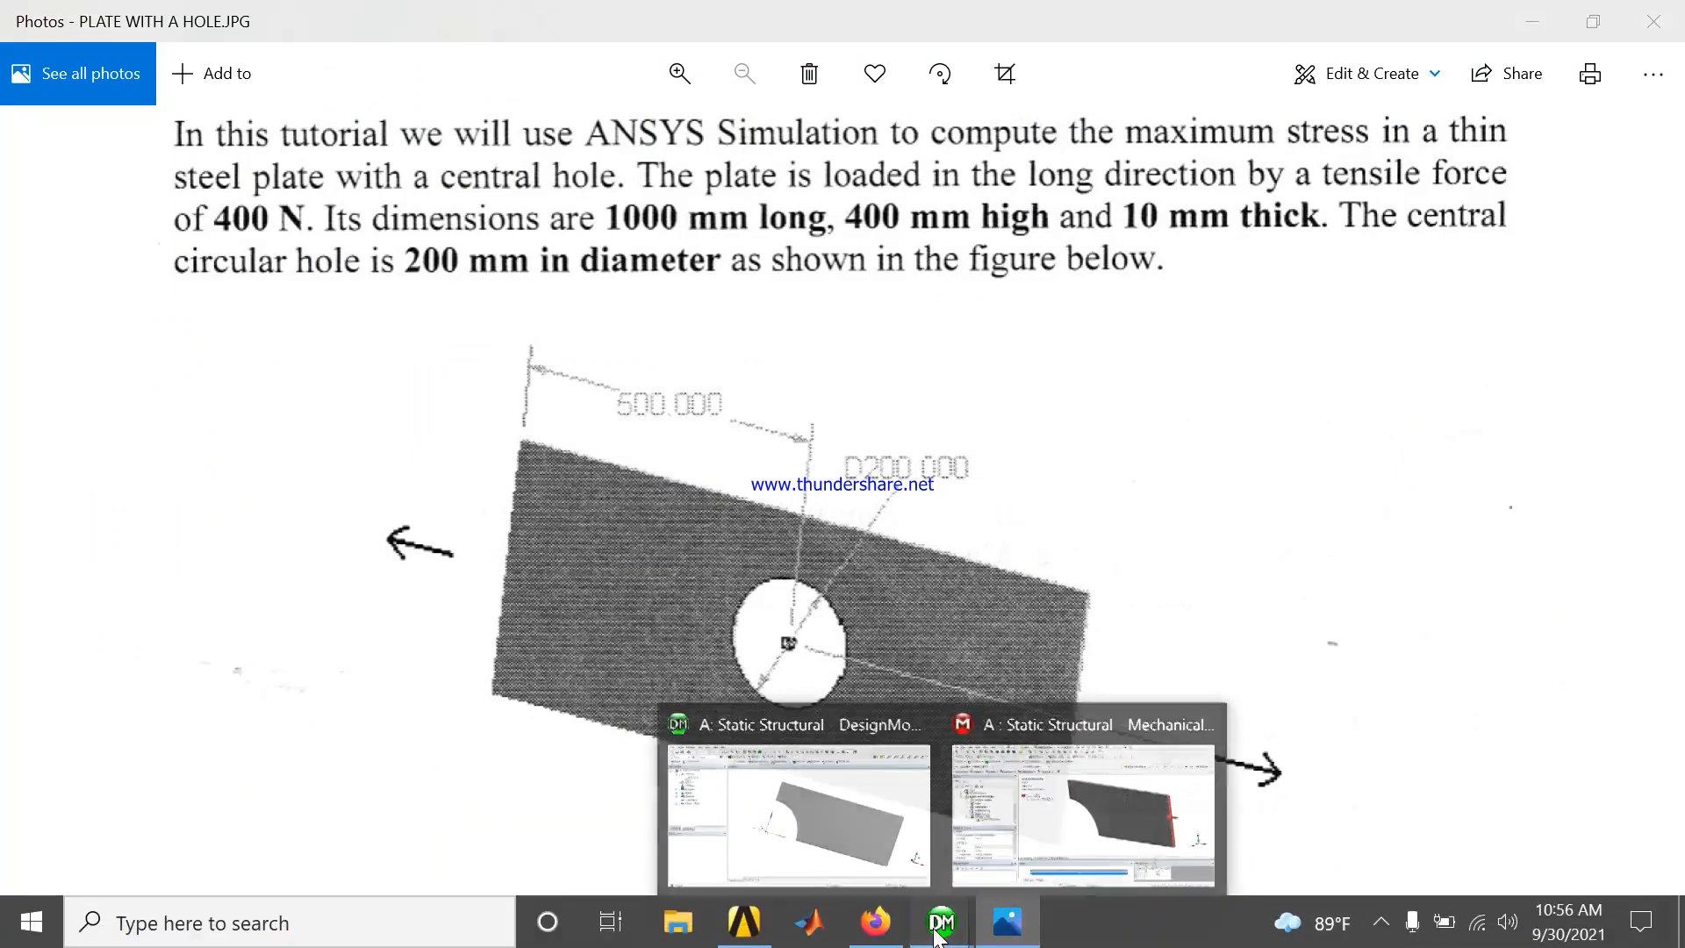
click(1102, 811)
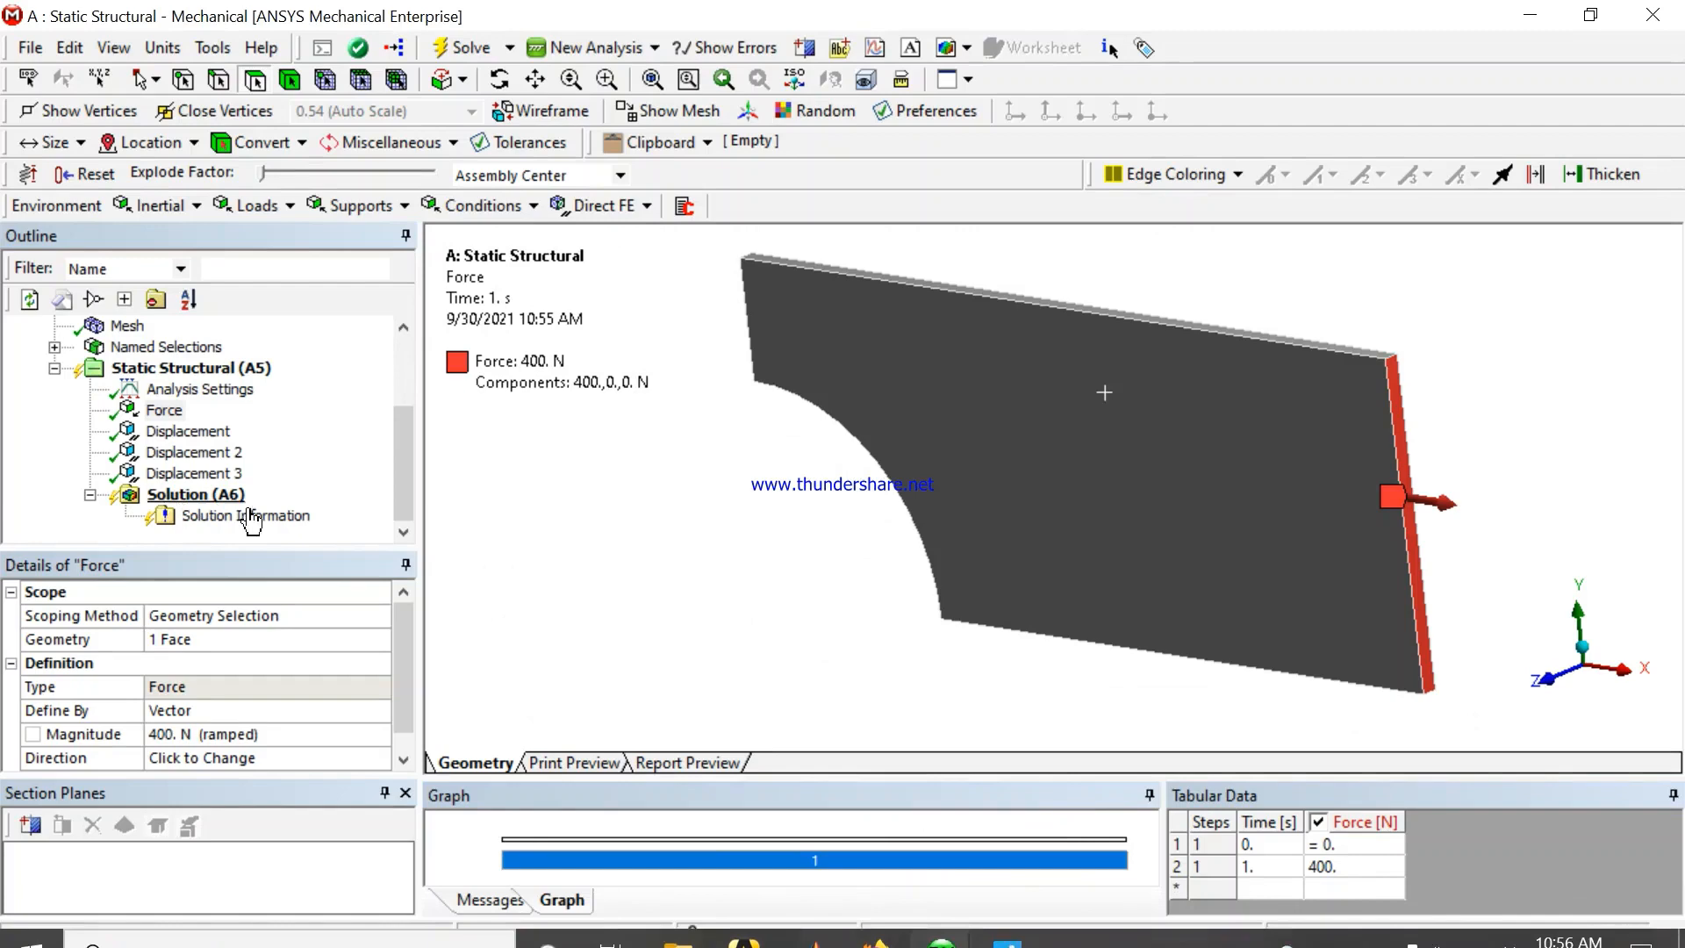
- Add a Normal Stress result and a Directional Deformation result to the solution, both for all bodies
right_click(180, 497)
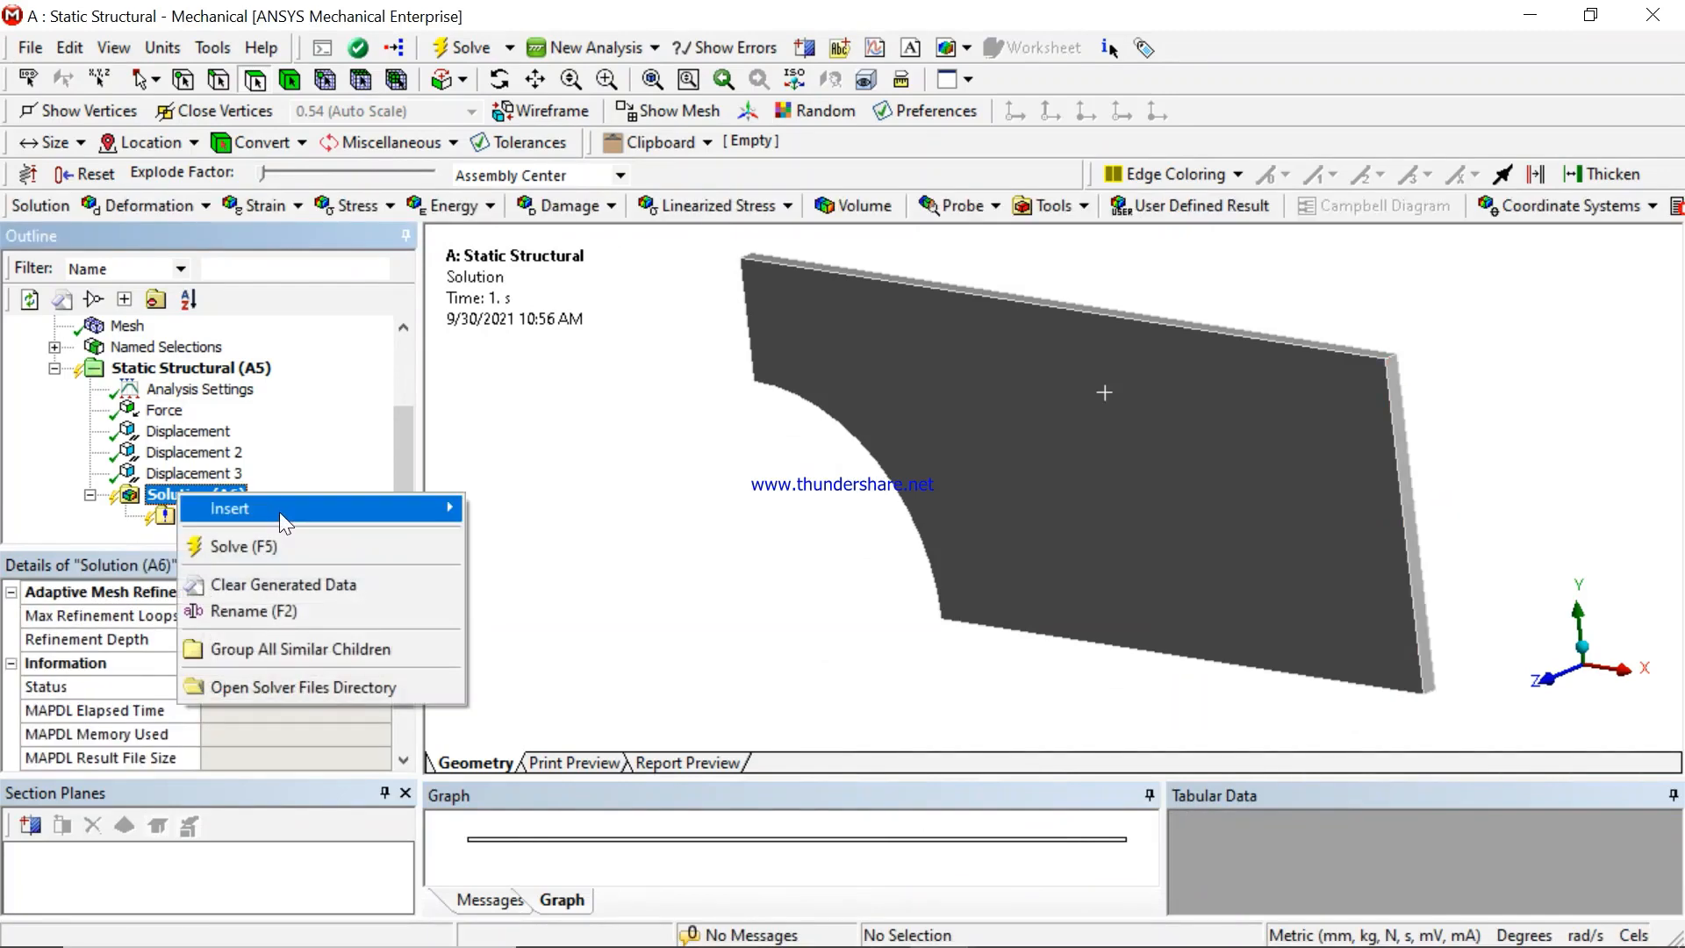
mouse_move(280, 515)
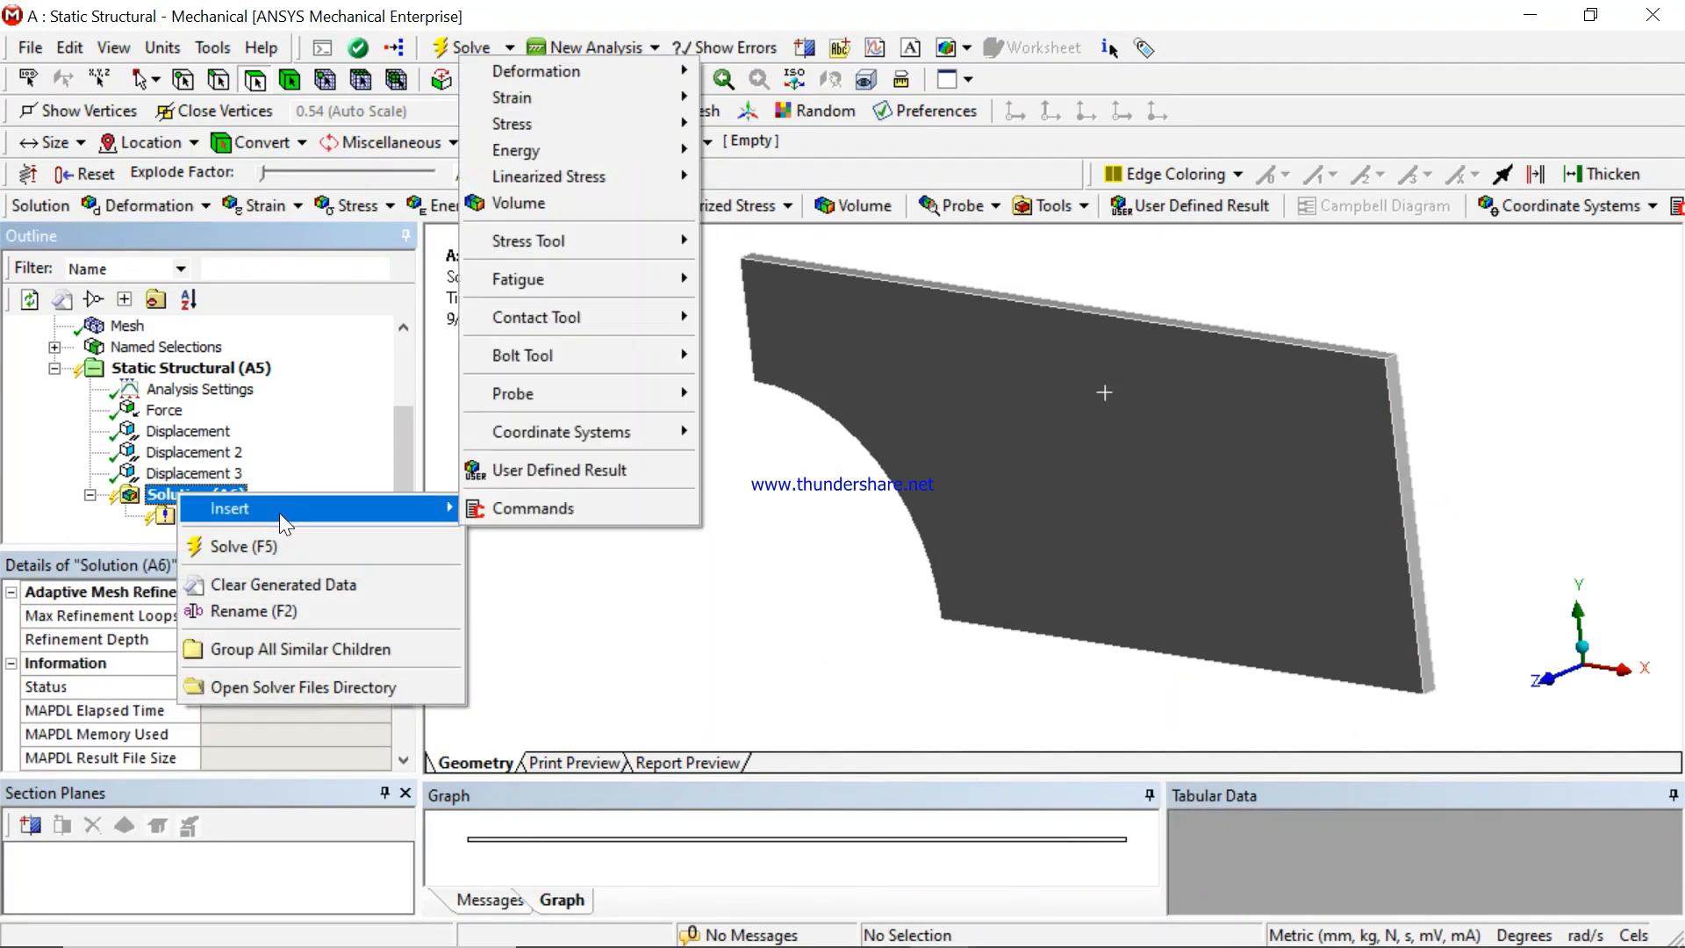
mouse_move(536, 125)
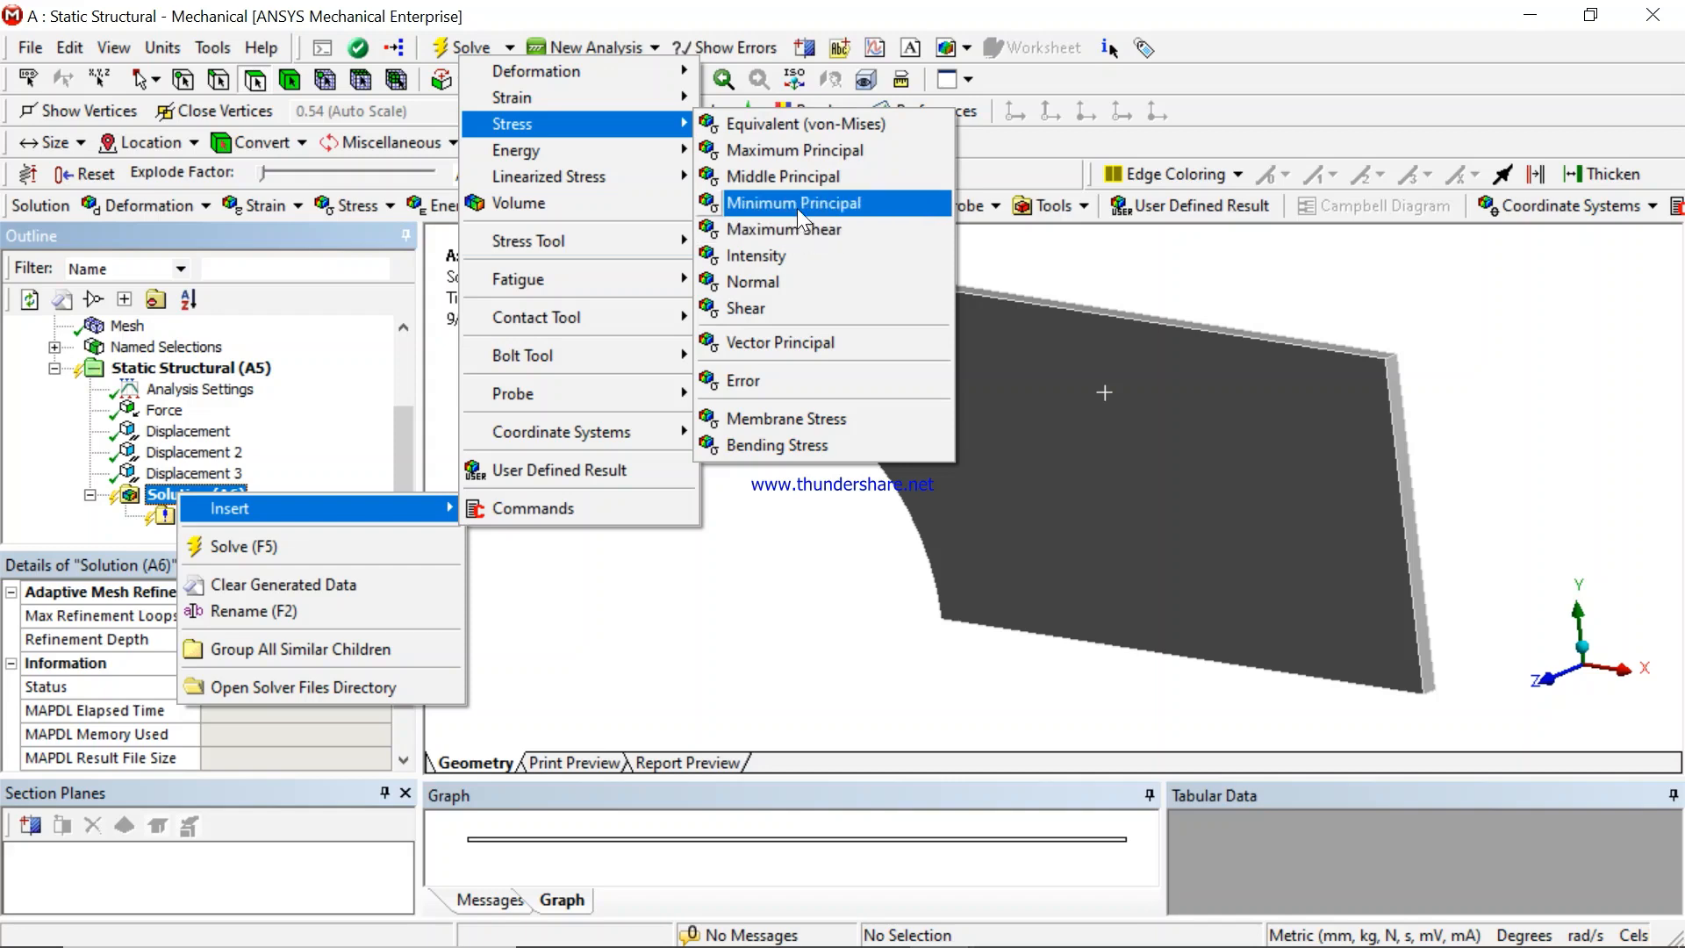
click(770, 281)
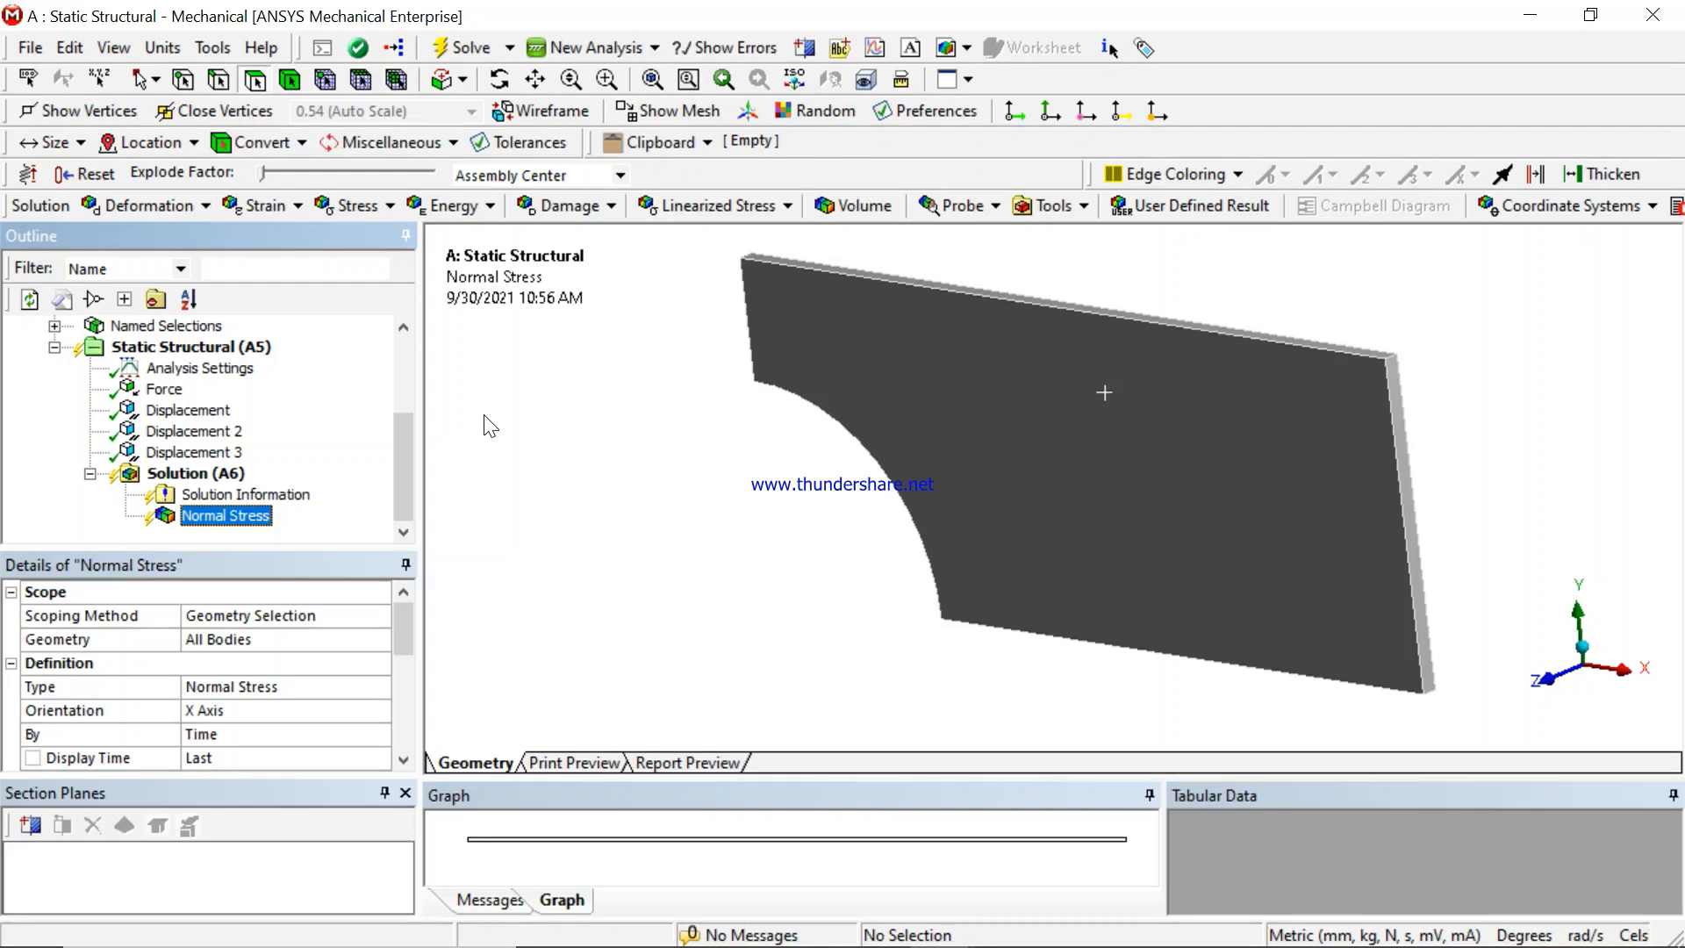
click(191, 207)
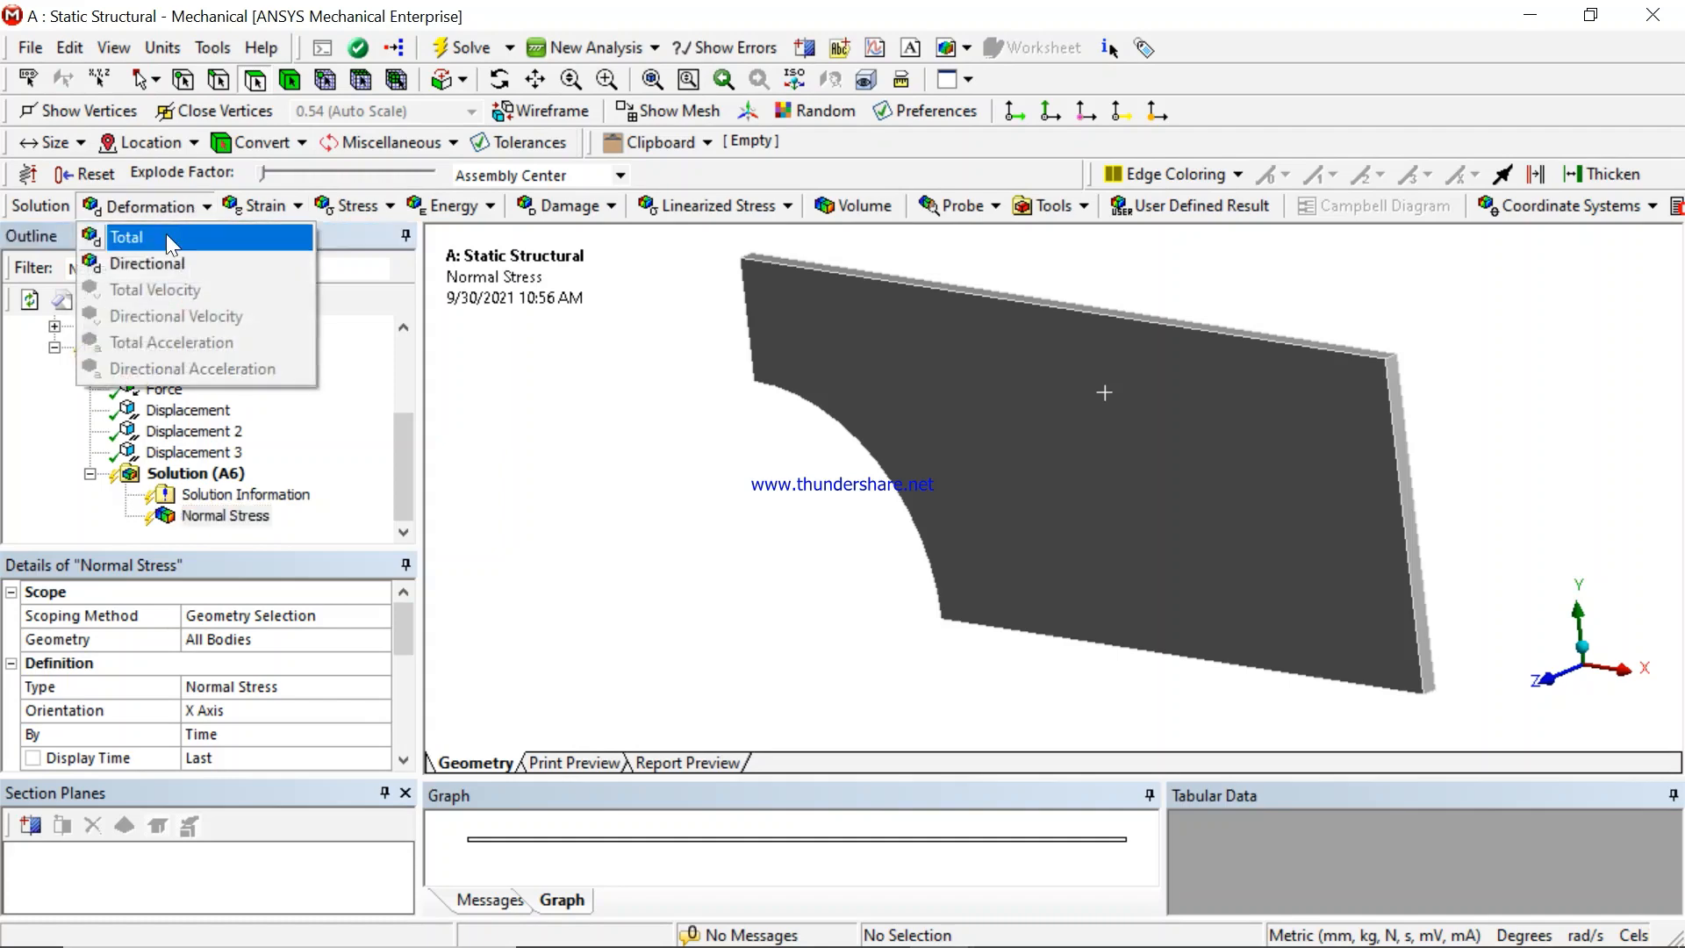
click(141, 263)
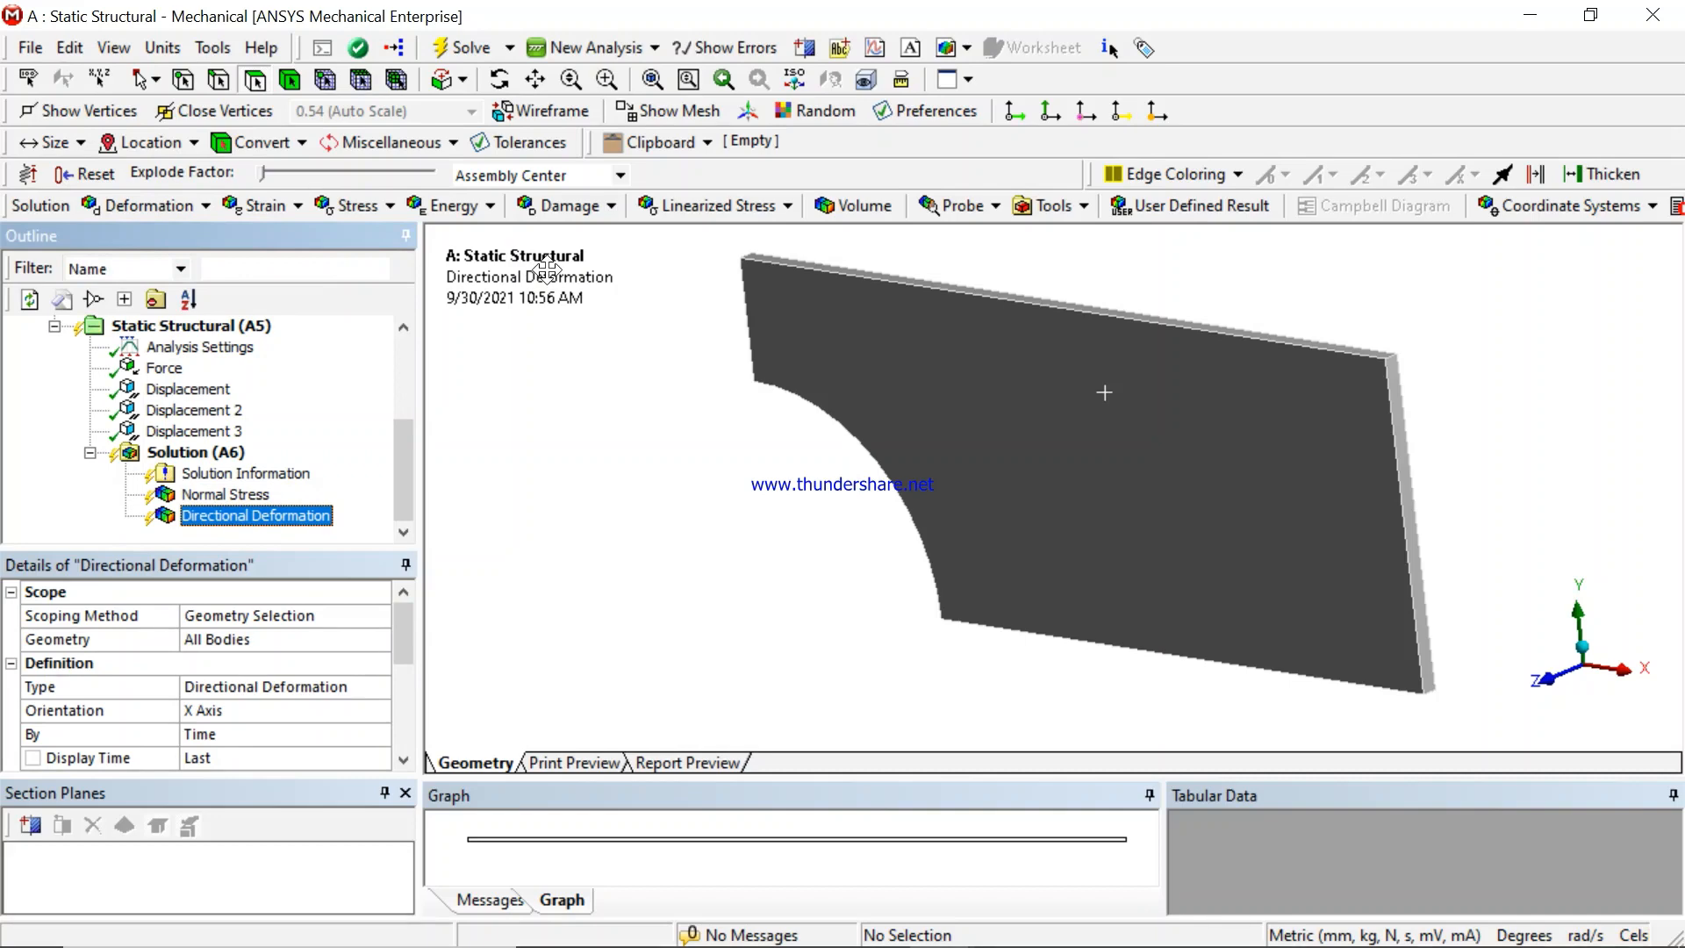
- Set the Normal Stress result's orientation to X Axis and solve the static structural analysis
click(230, 495)
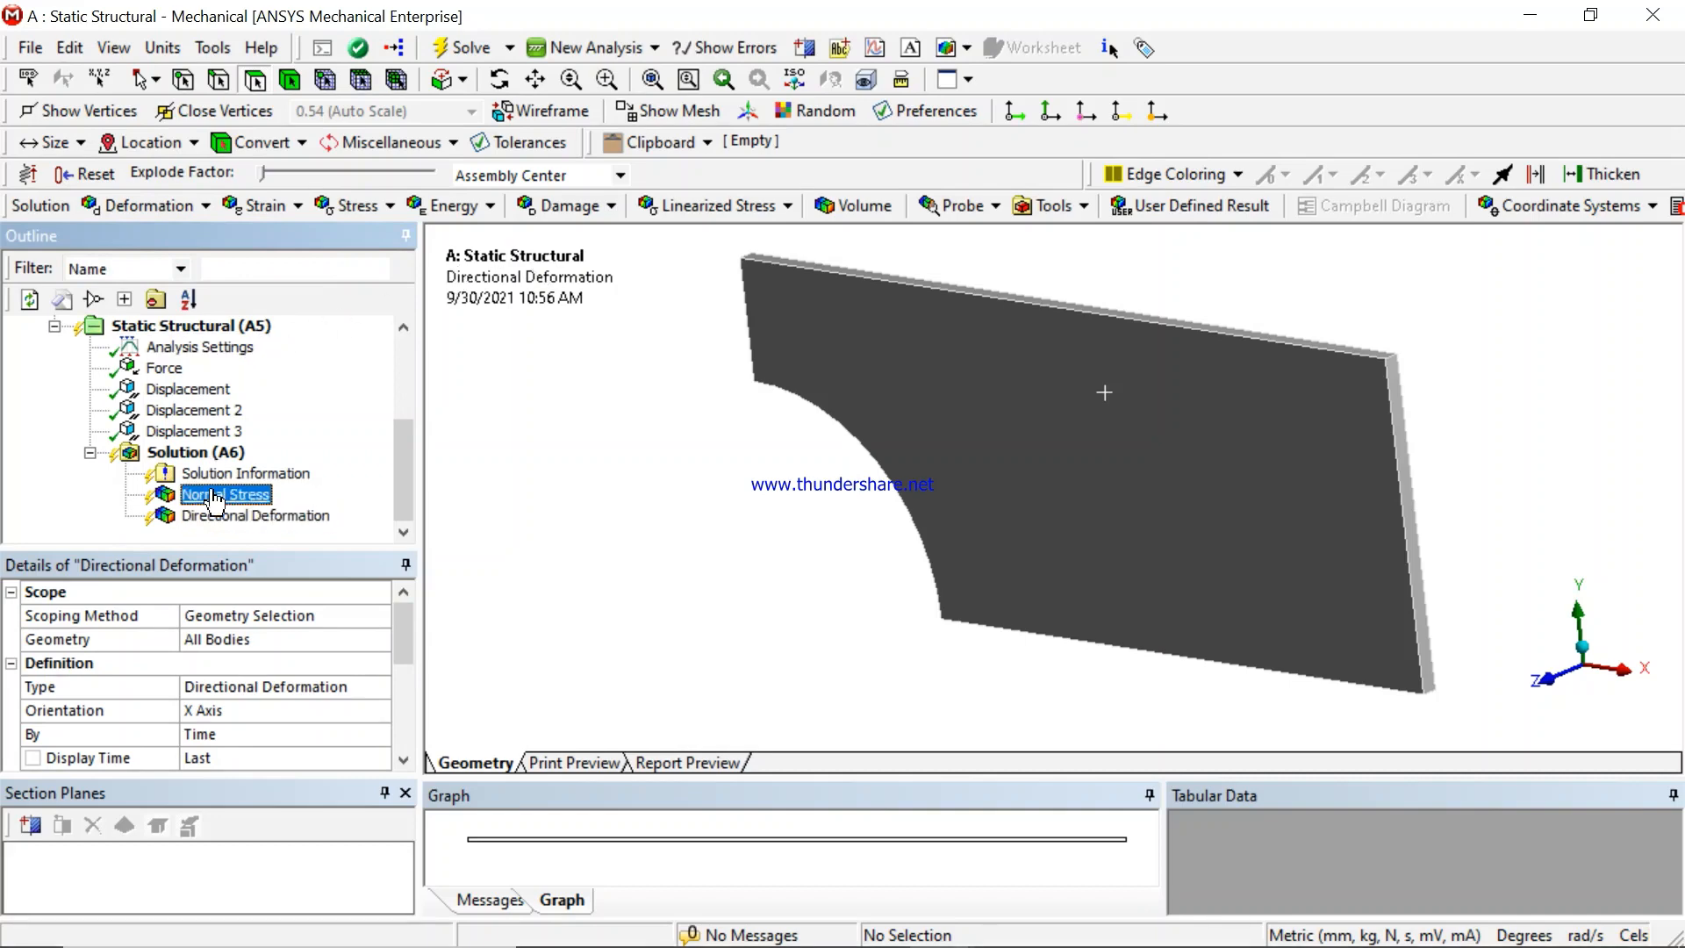
click(286, 713)
click(378, 713)
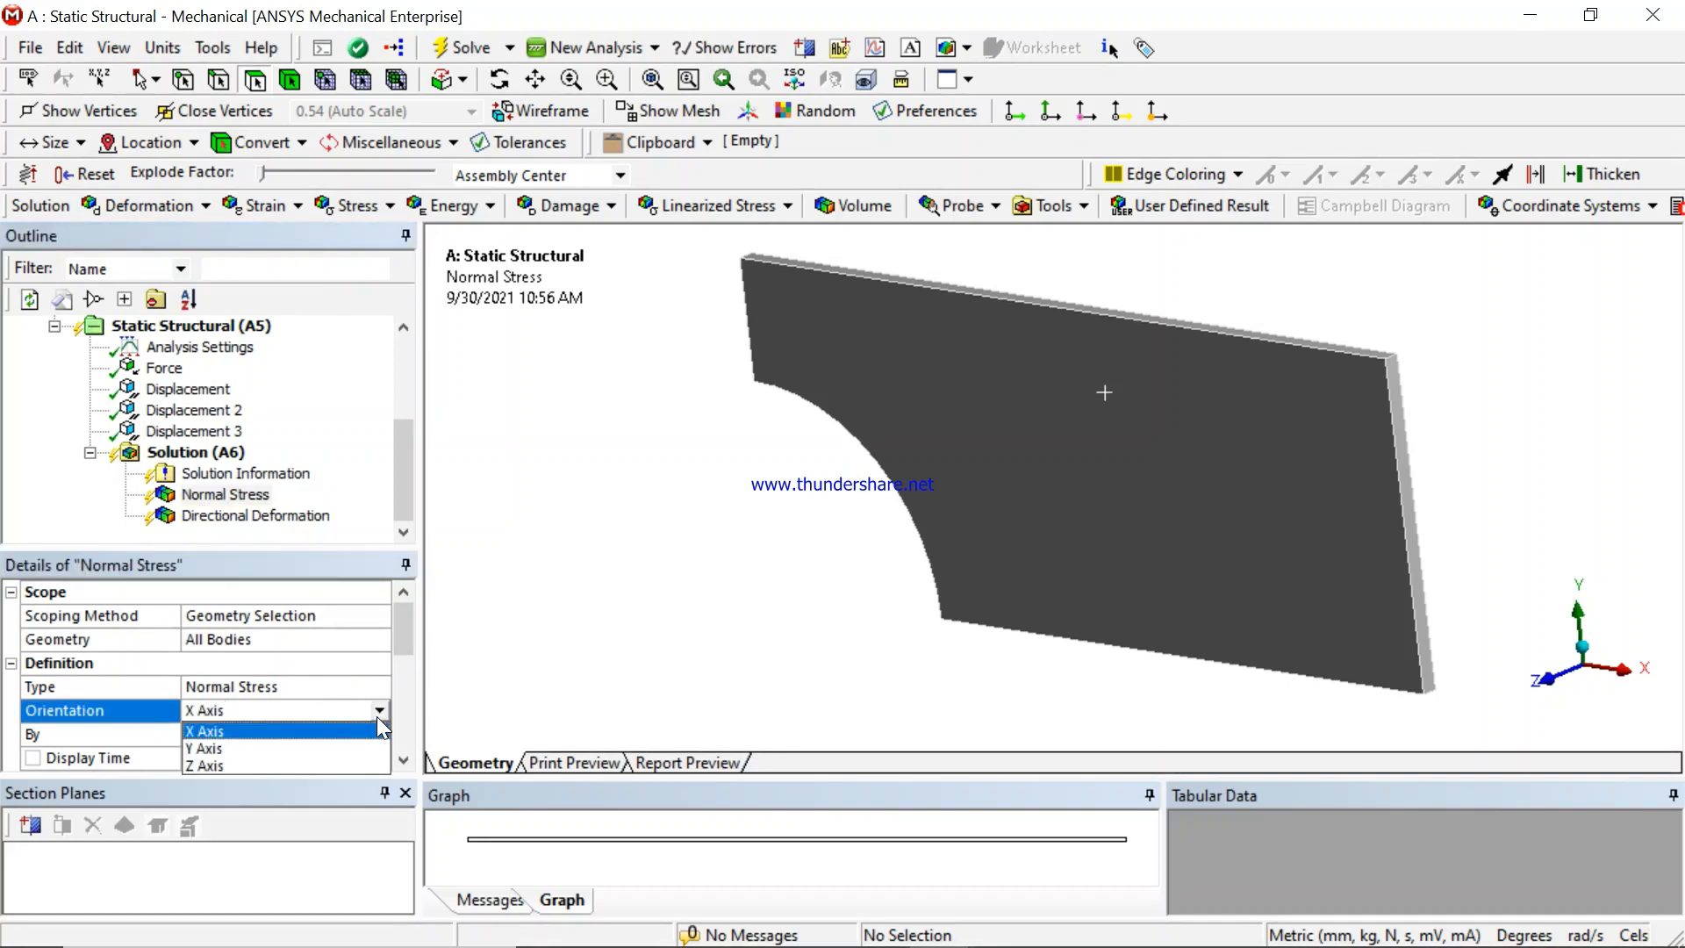
click(242, 732)
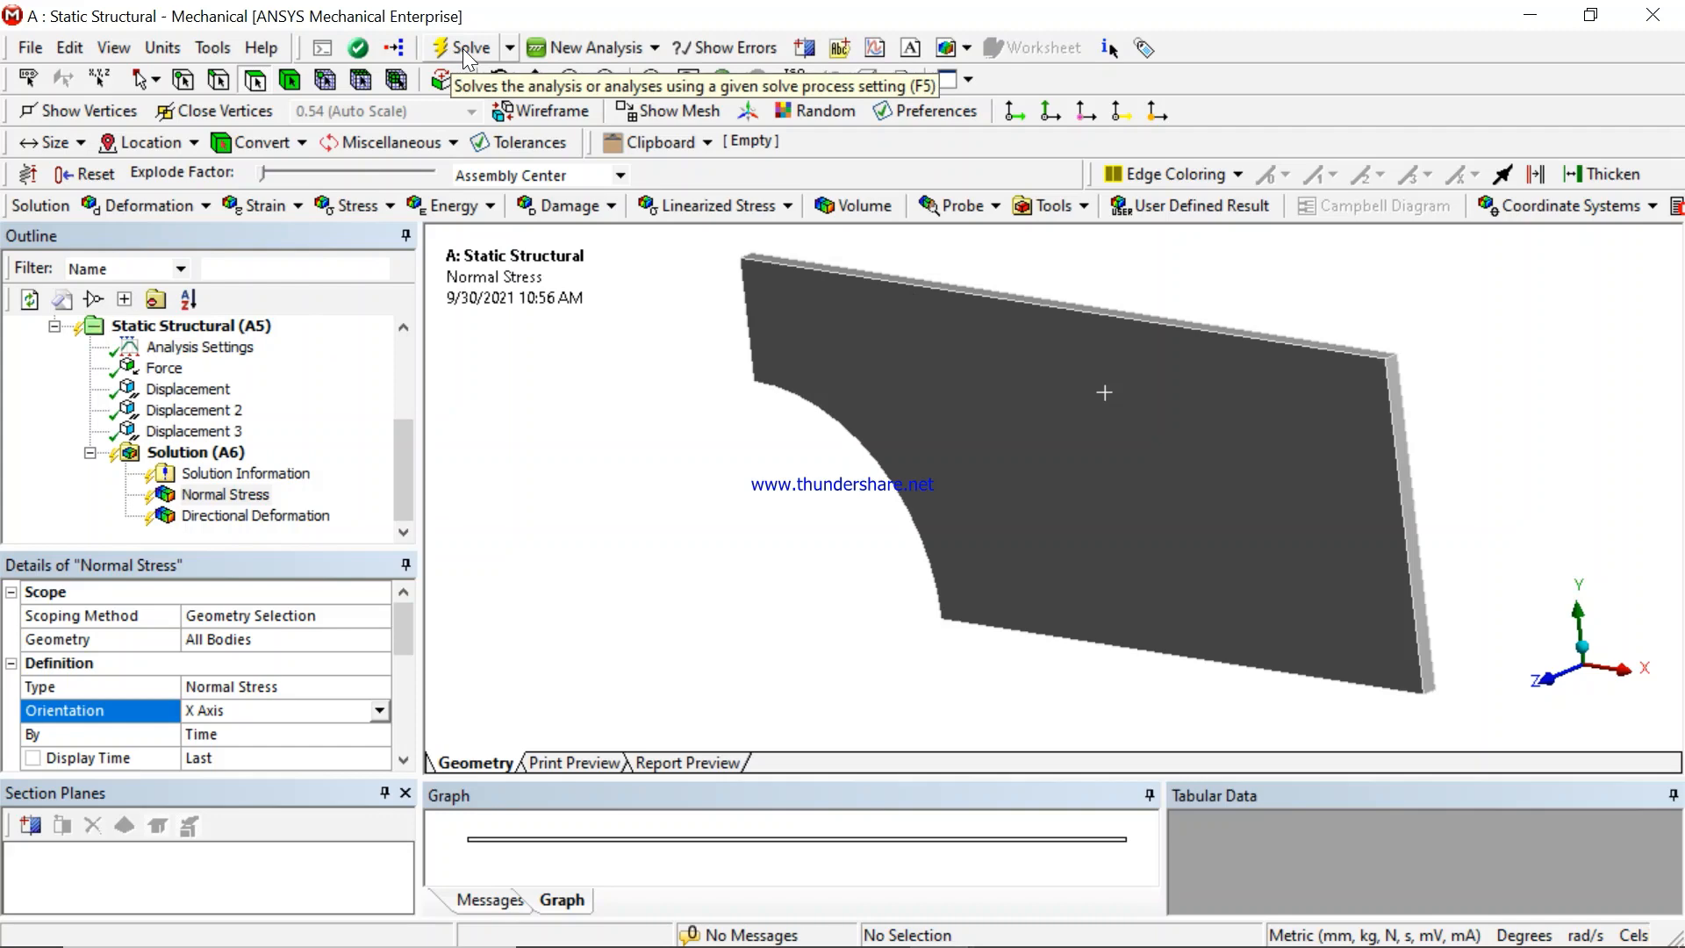
right_click(204, 453)
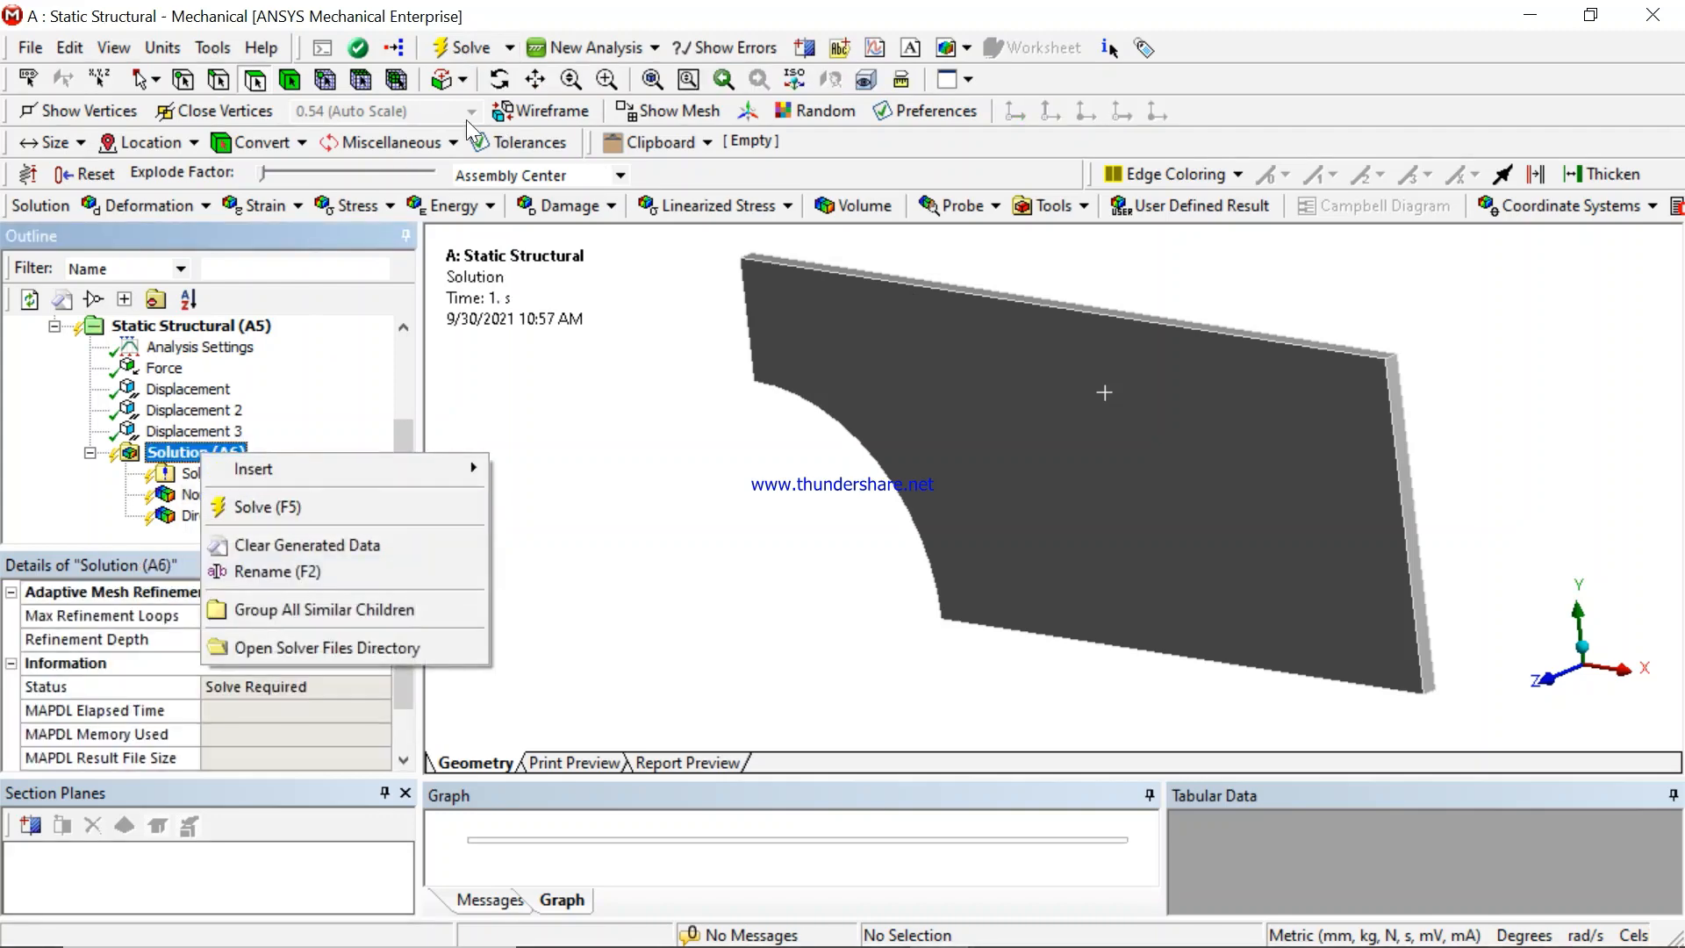
click(467, 49)
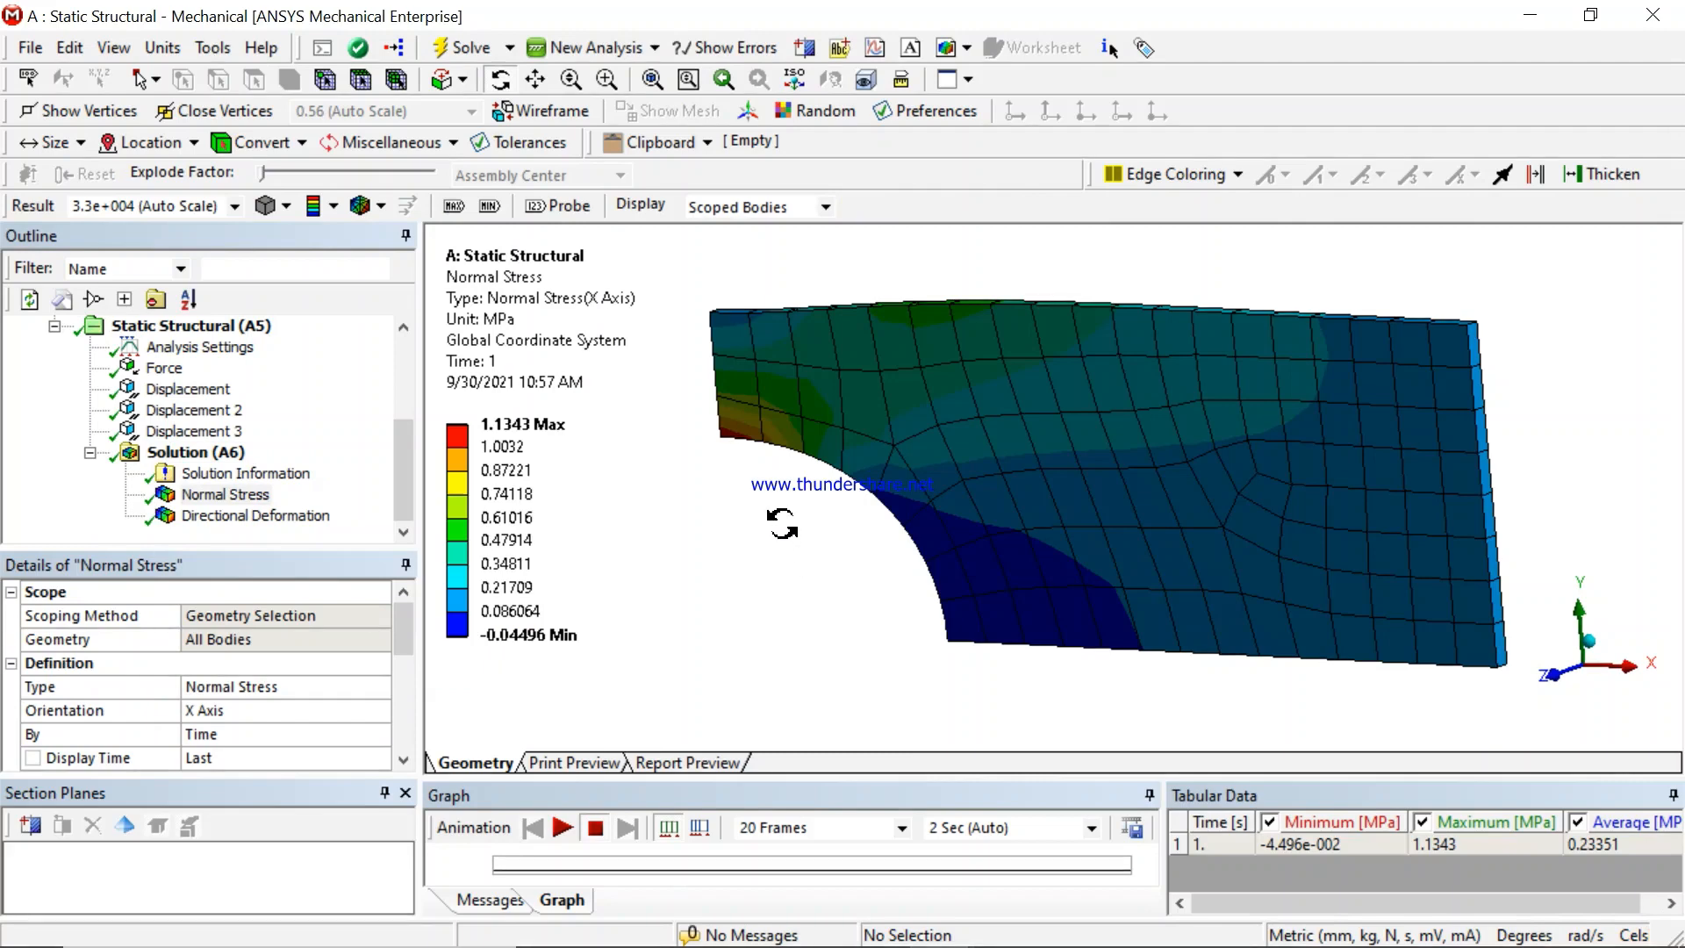
- Review the Normal Stress and Directional Deformation contours of the plate and play the Normal Stress animation
drag(821, 531, 921, 503)
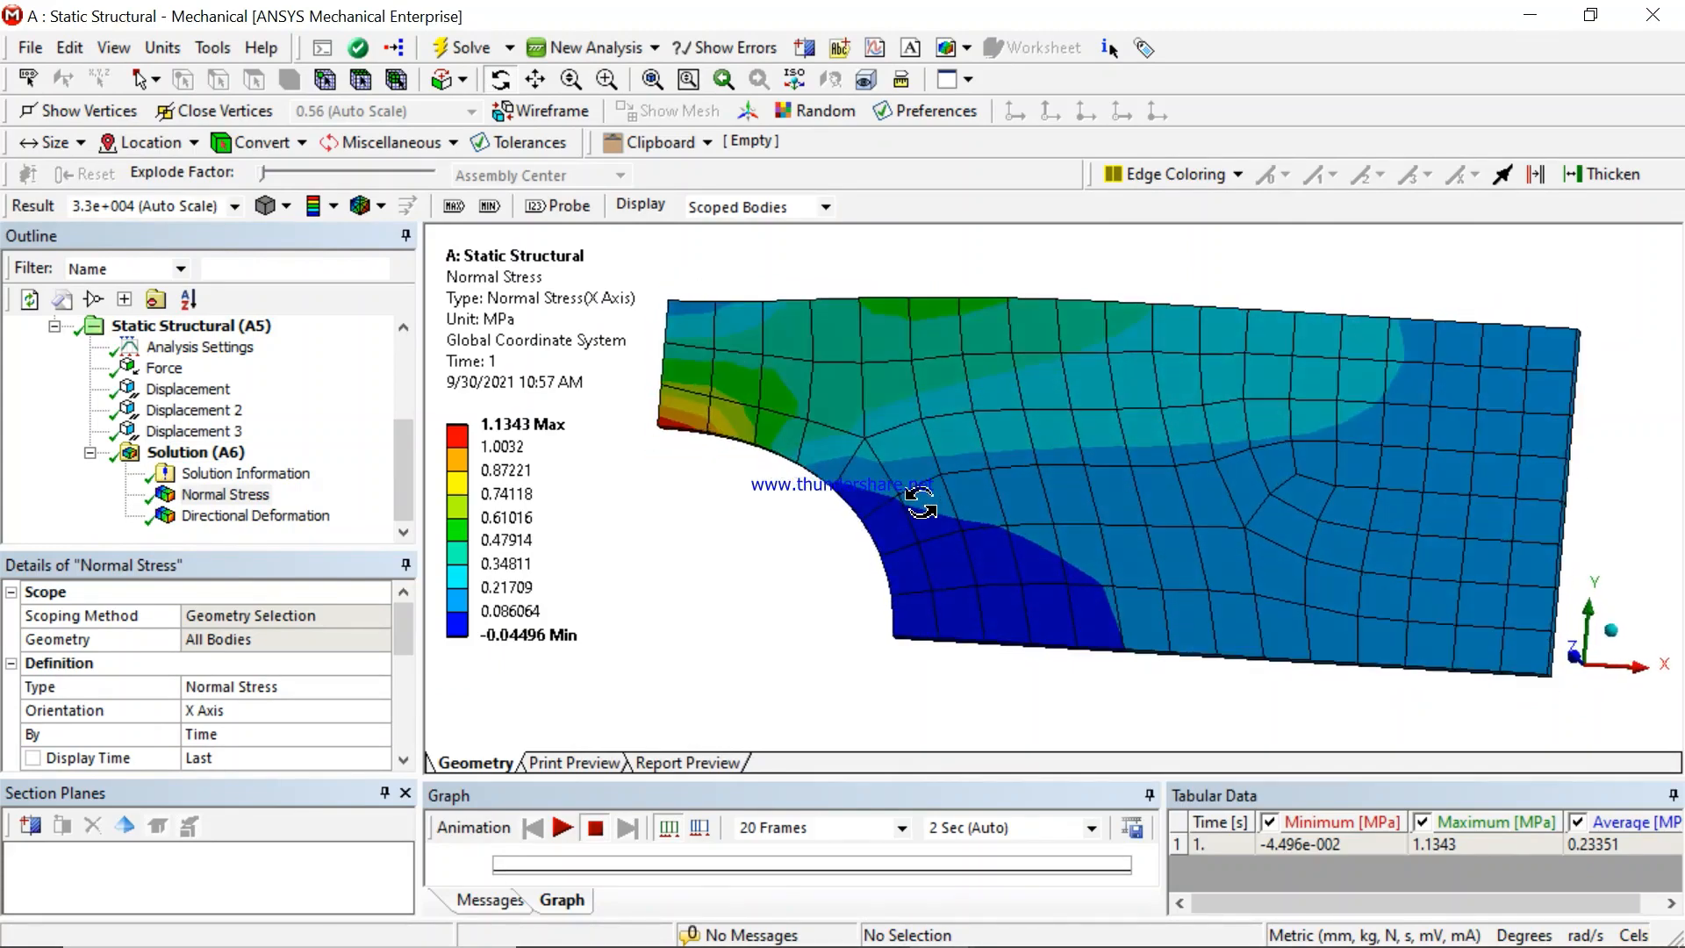
click(219, 515)
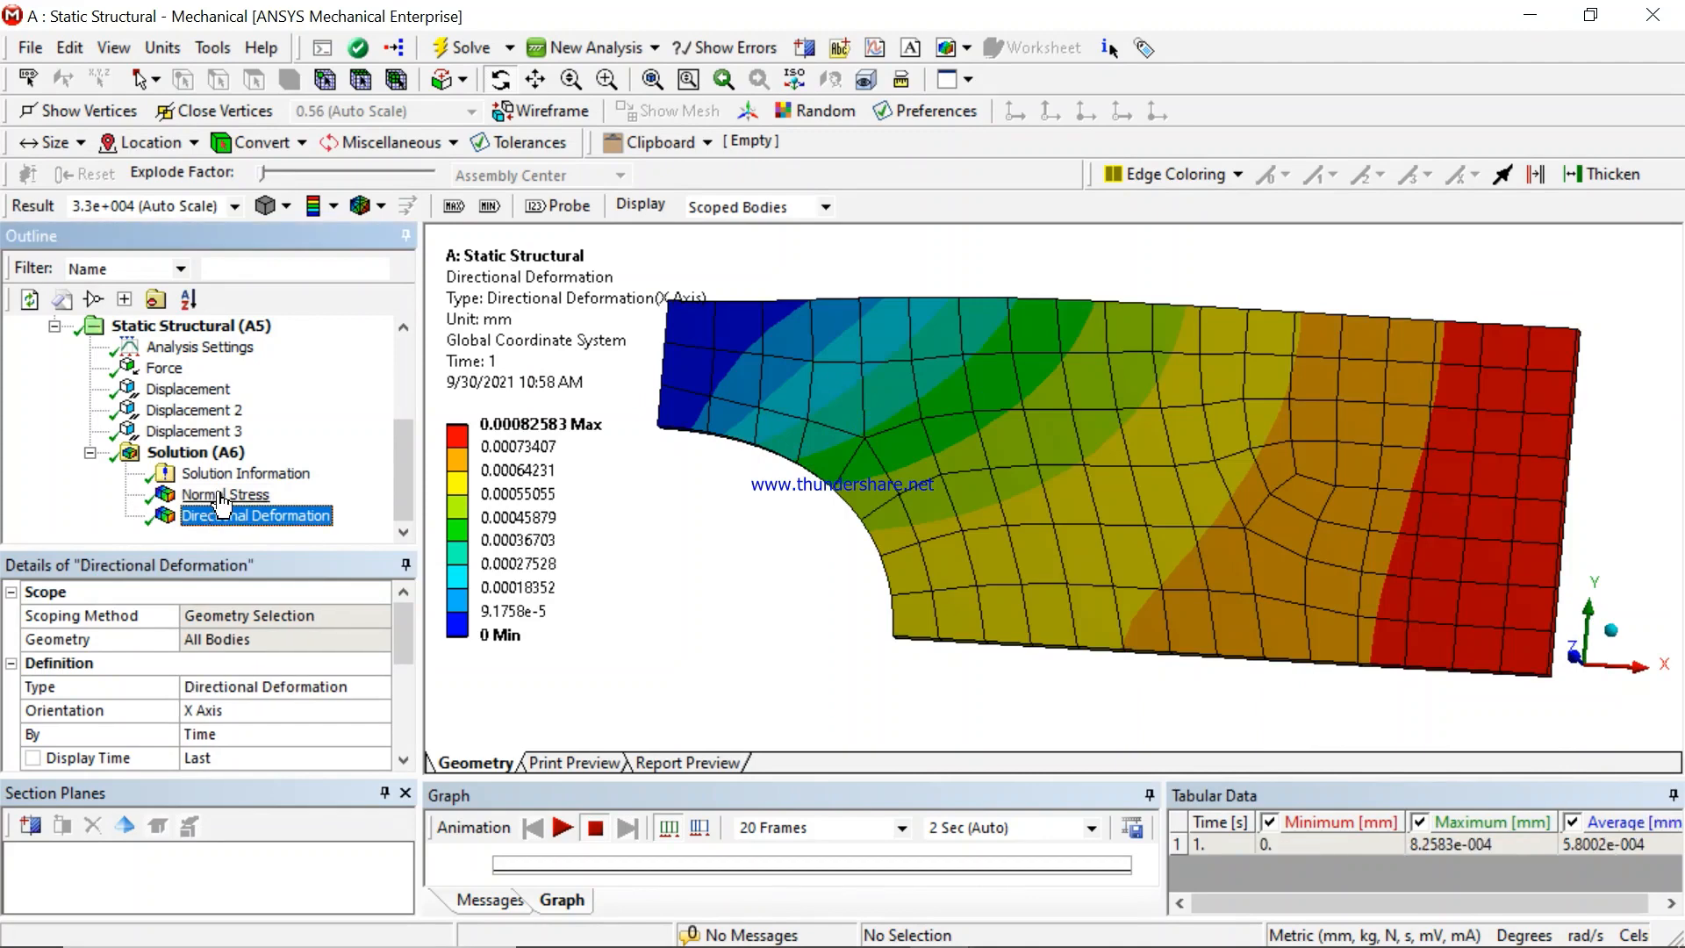
click(221, 497)
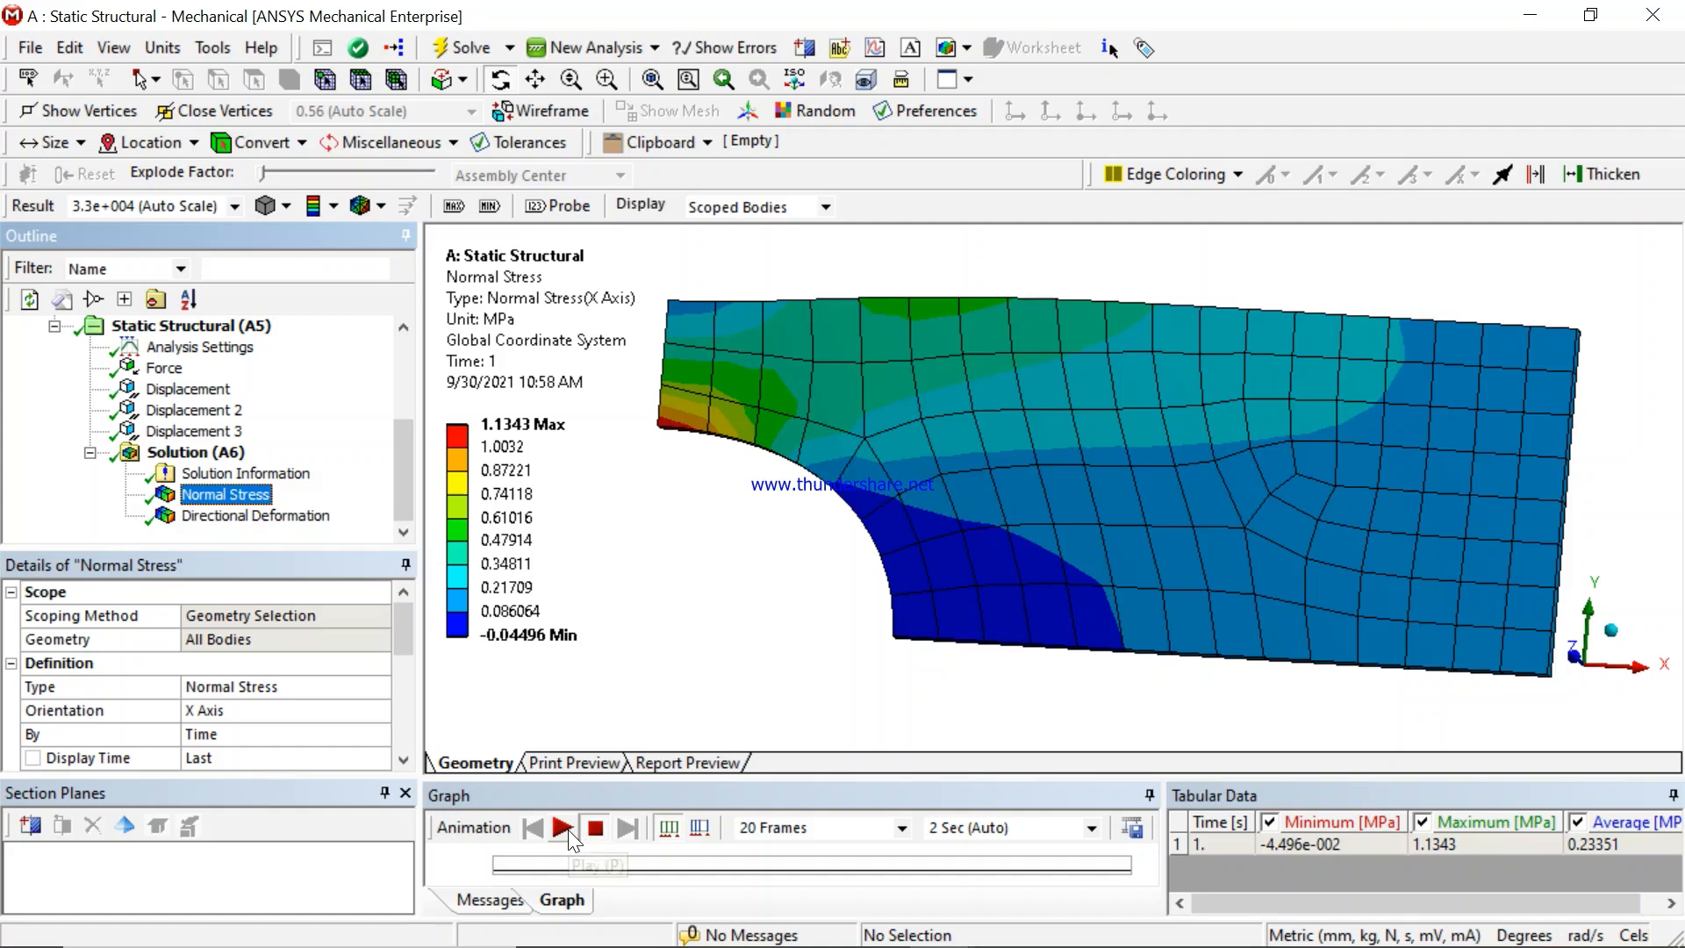
click(562, 828)
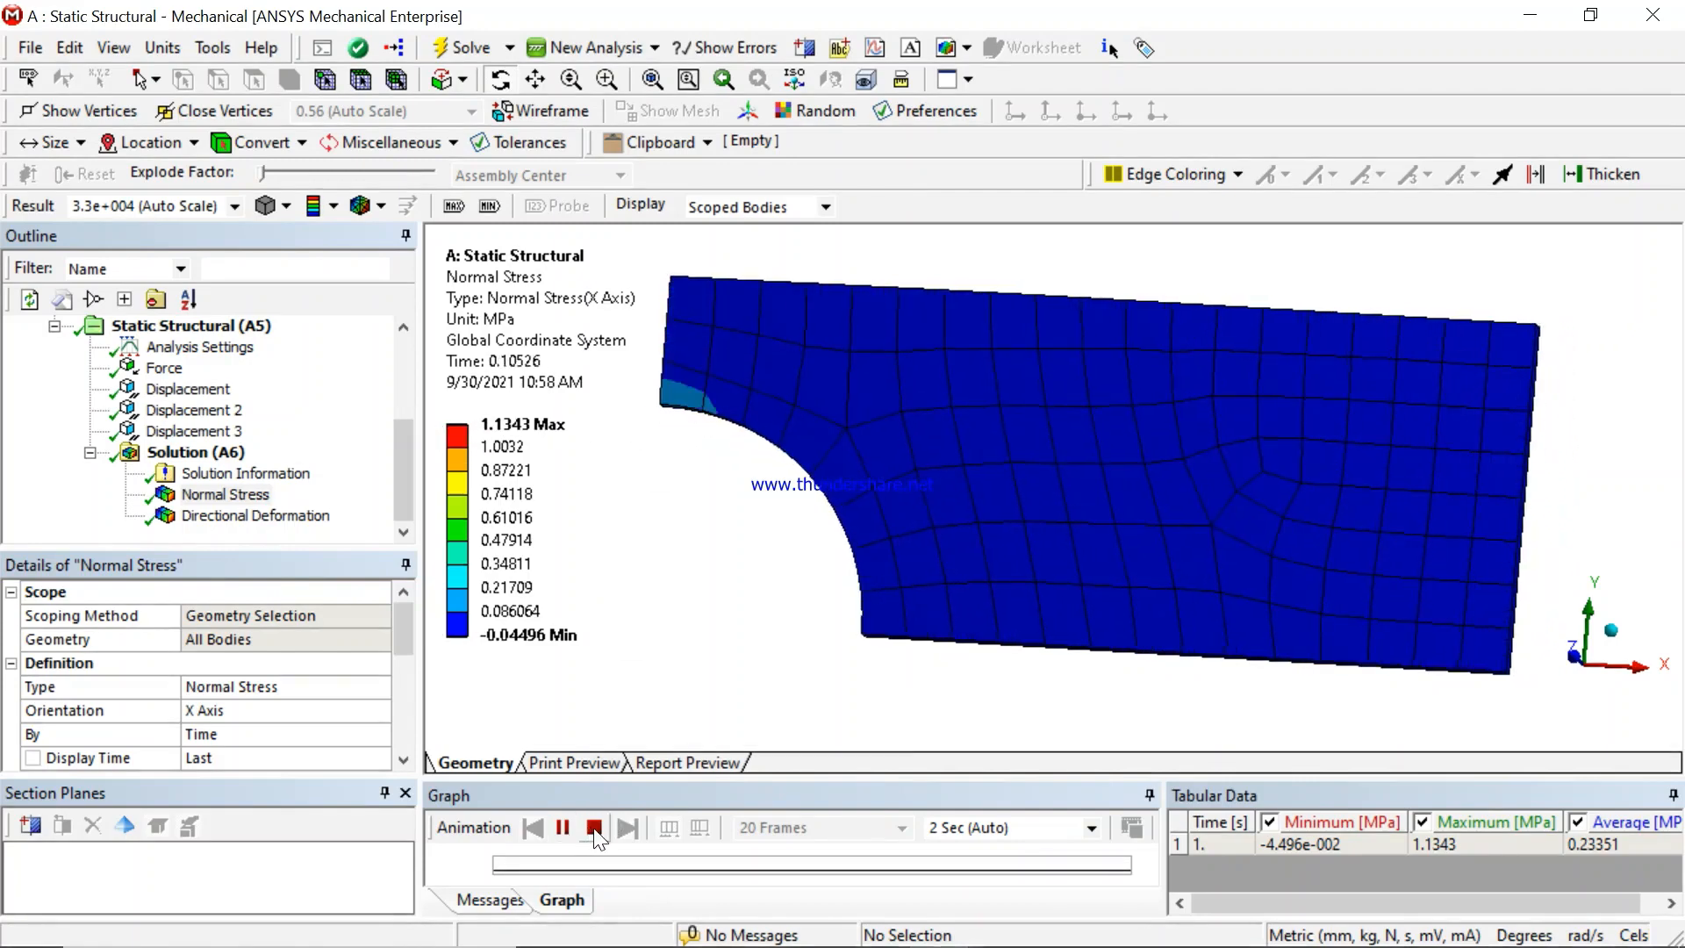
click(563, 829)
- Examine the Normal Stress contour close up around the edge of the hole
scroll(687, 446, up, 3)
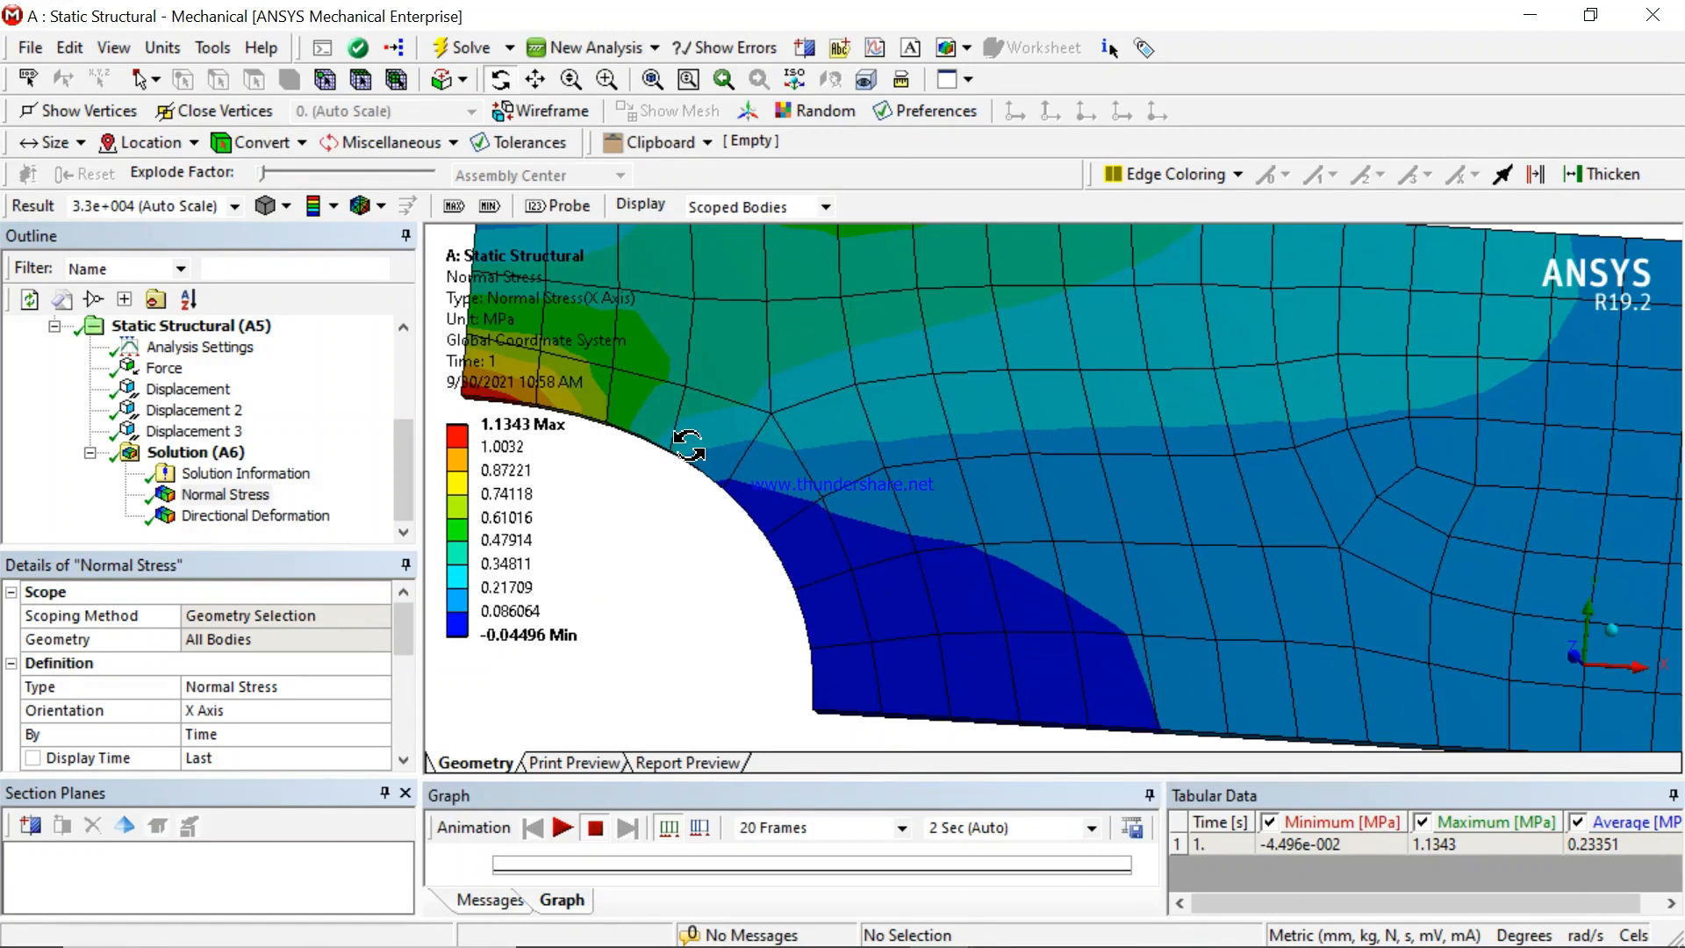
click(538, 81)
drag(745, 450, 903, 451)
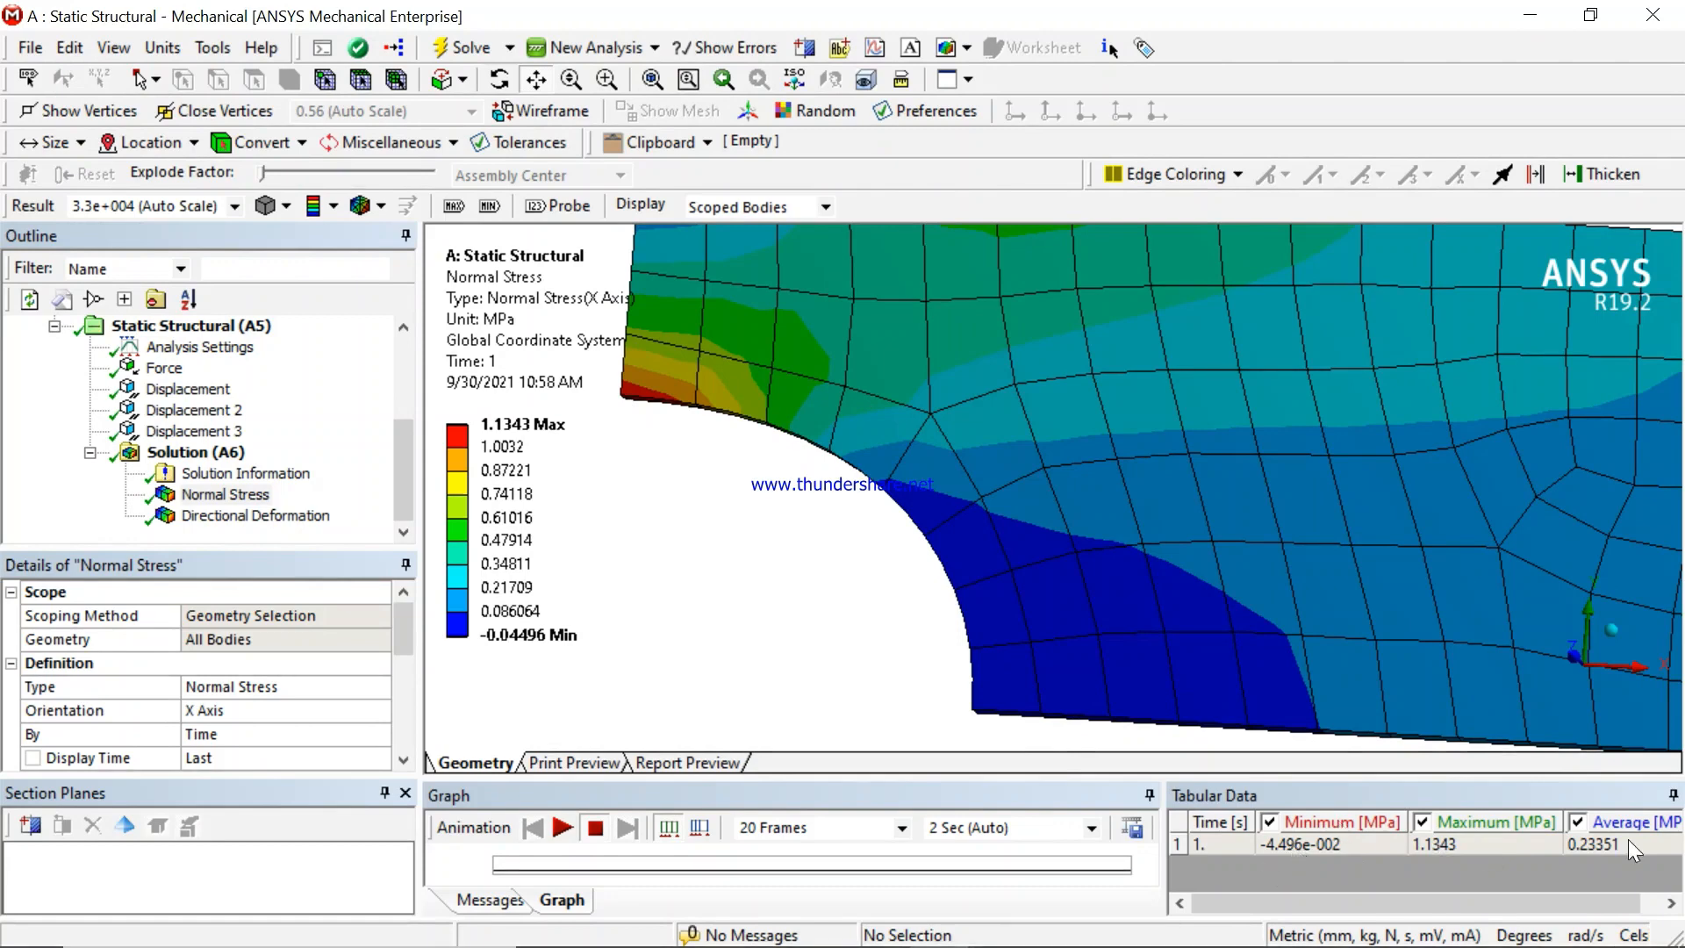
scroll(766, 460, up, 2)
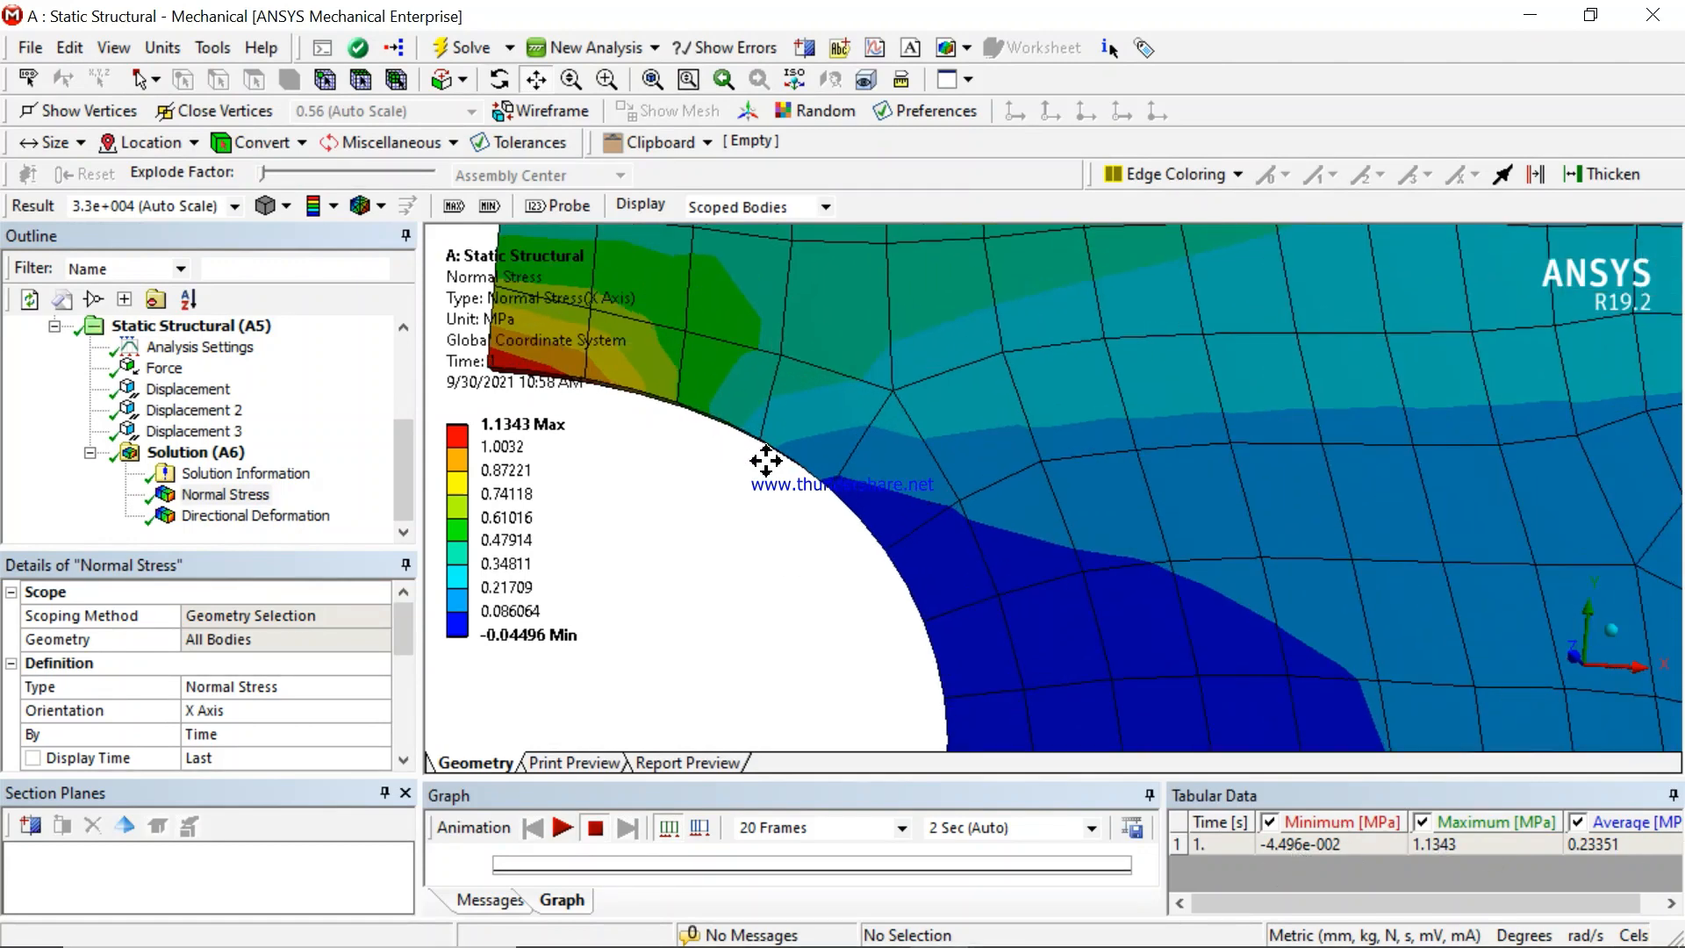
scroll(766, 461, down, 2)
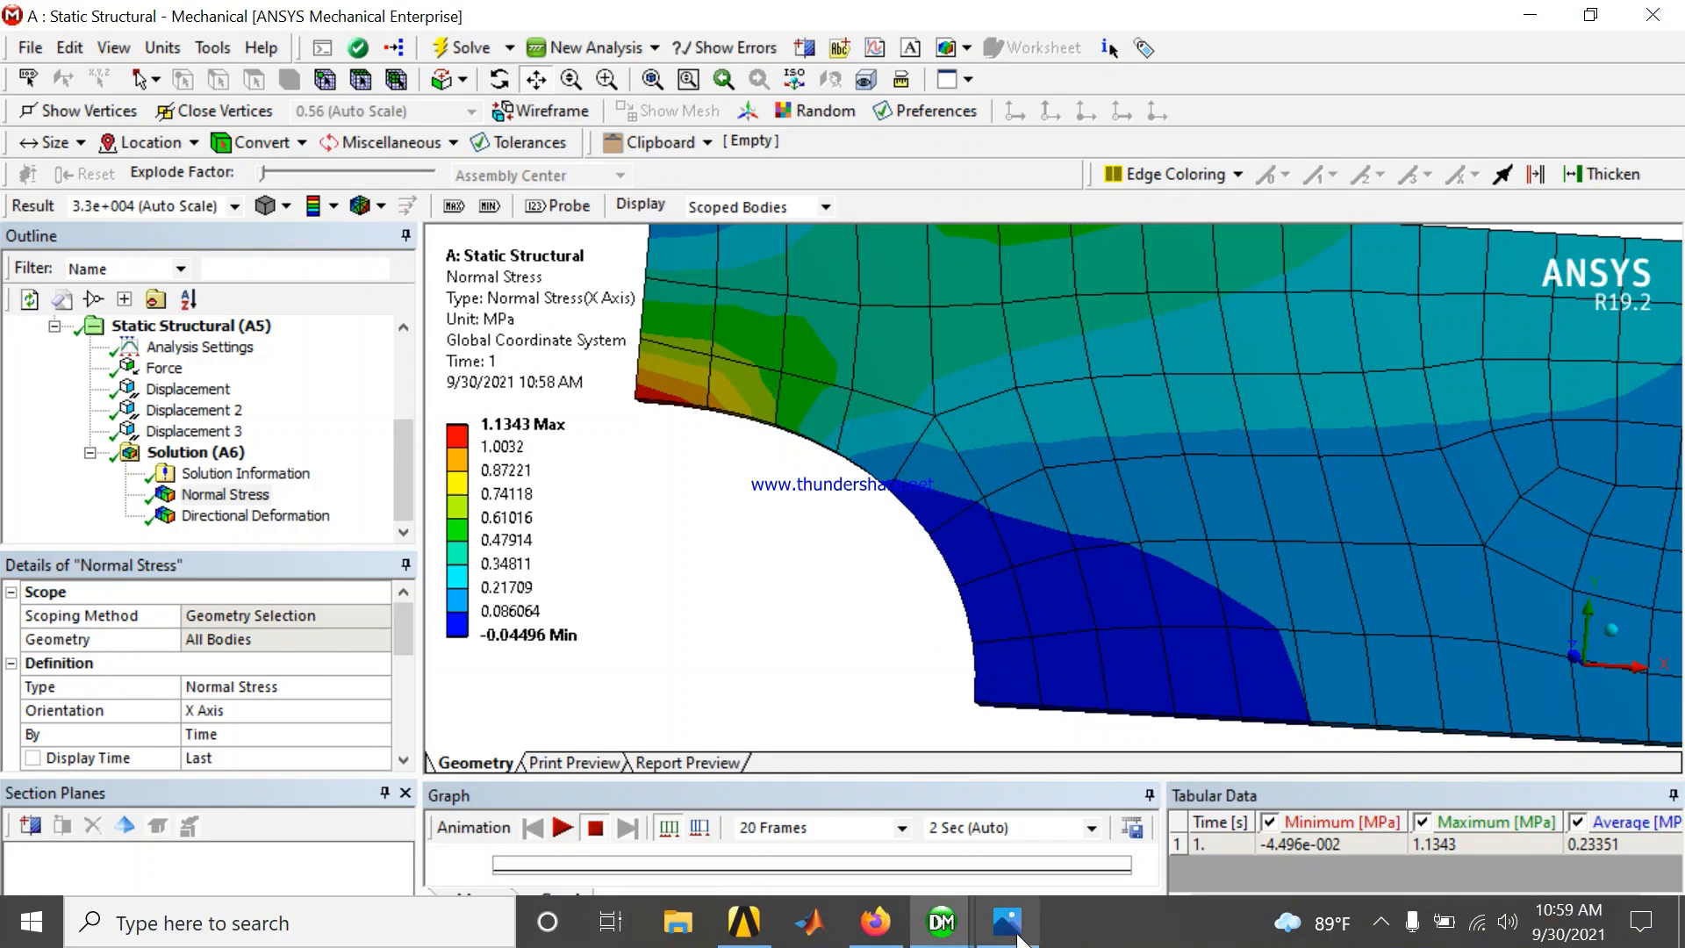
- Check the problem statement image in Photos, return to Mechanical, and examine the Normal Stress contour and legend for the whole plate
click(1011, 925)
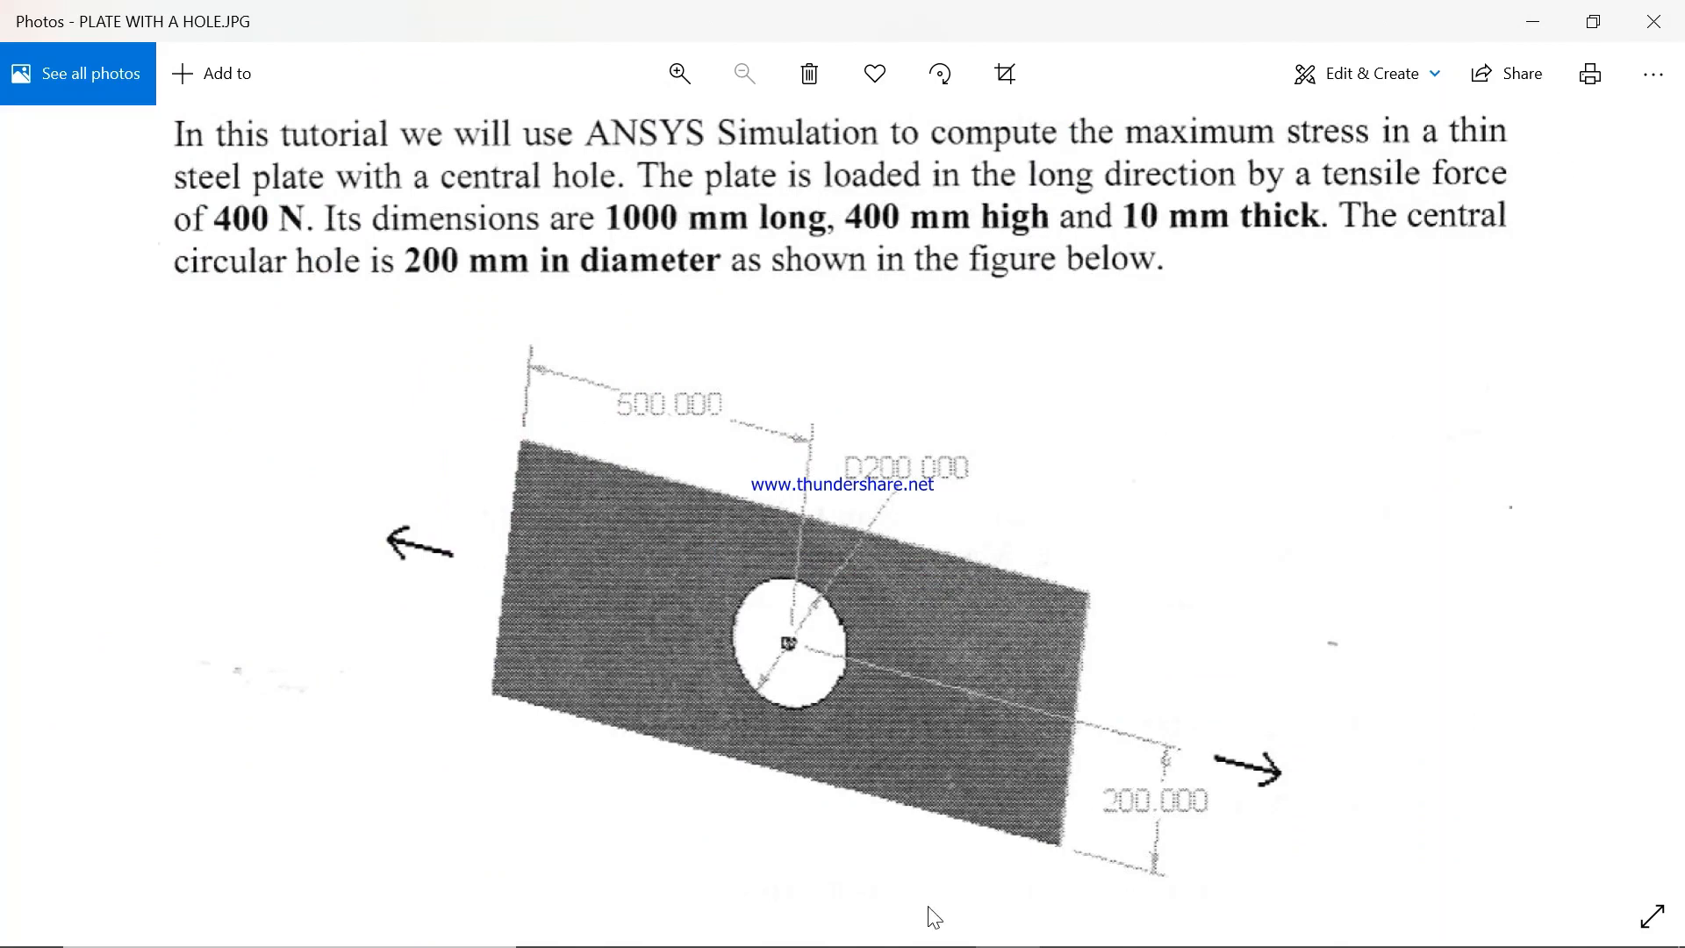
mouse_move(961, 945)
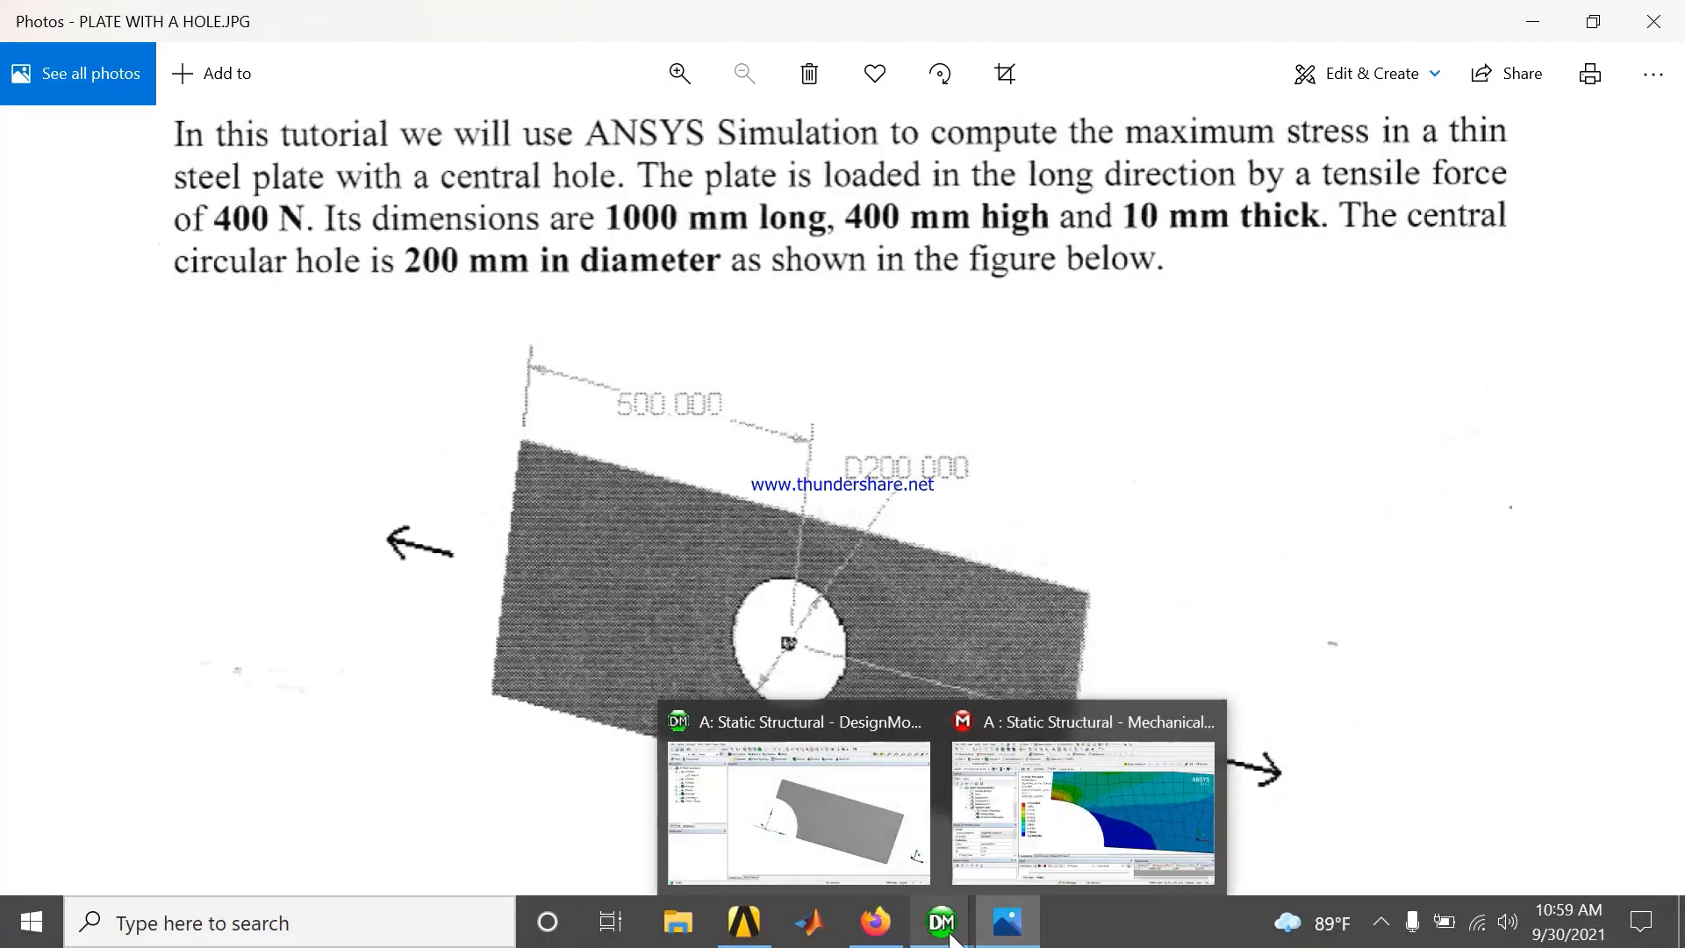
click(1055, 850)
scroll(1004, 472, down, 2)
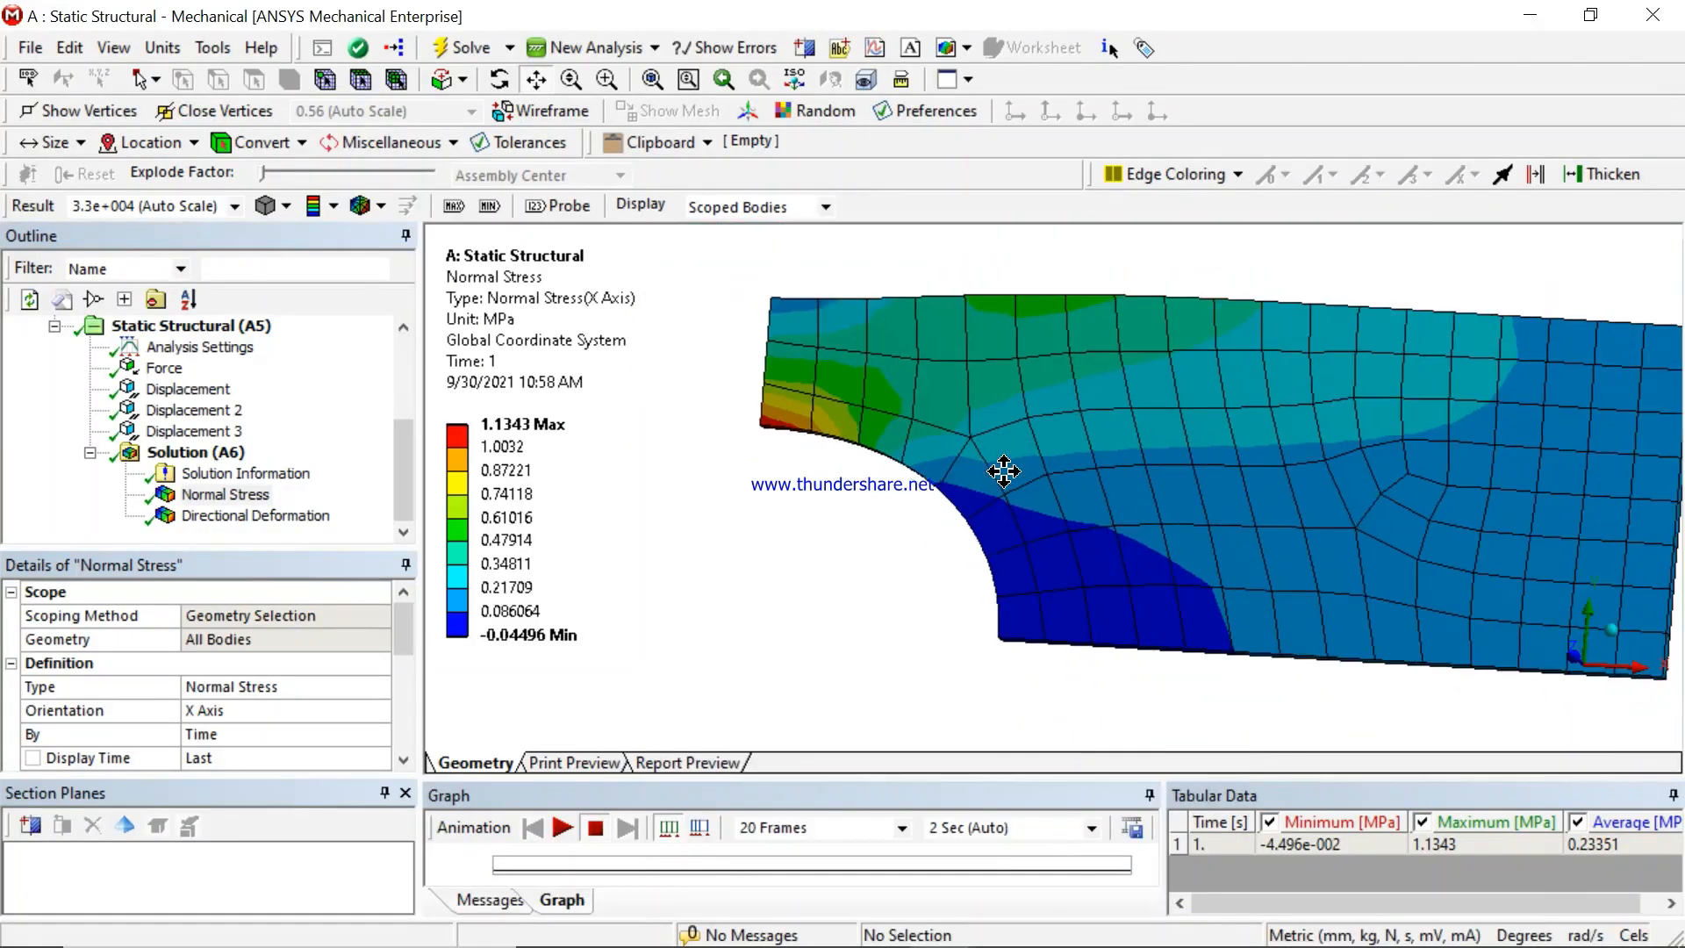
drag(1216, 478, 1138, 488)
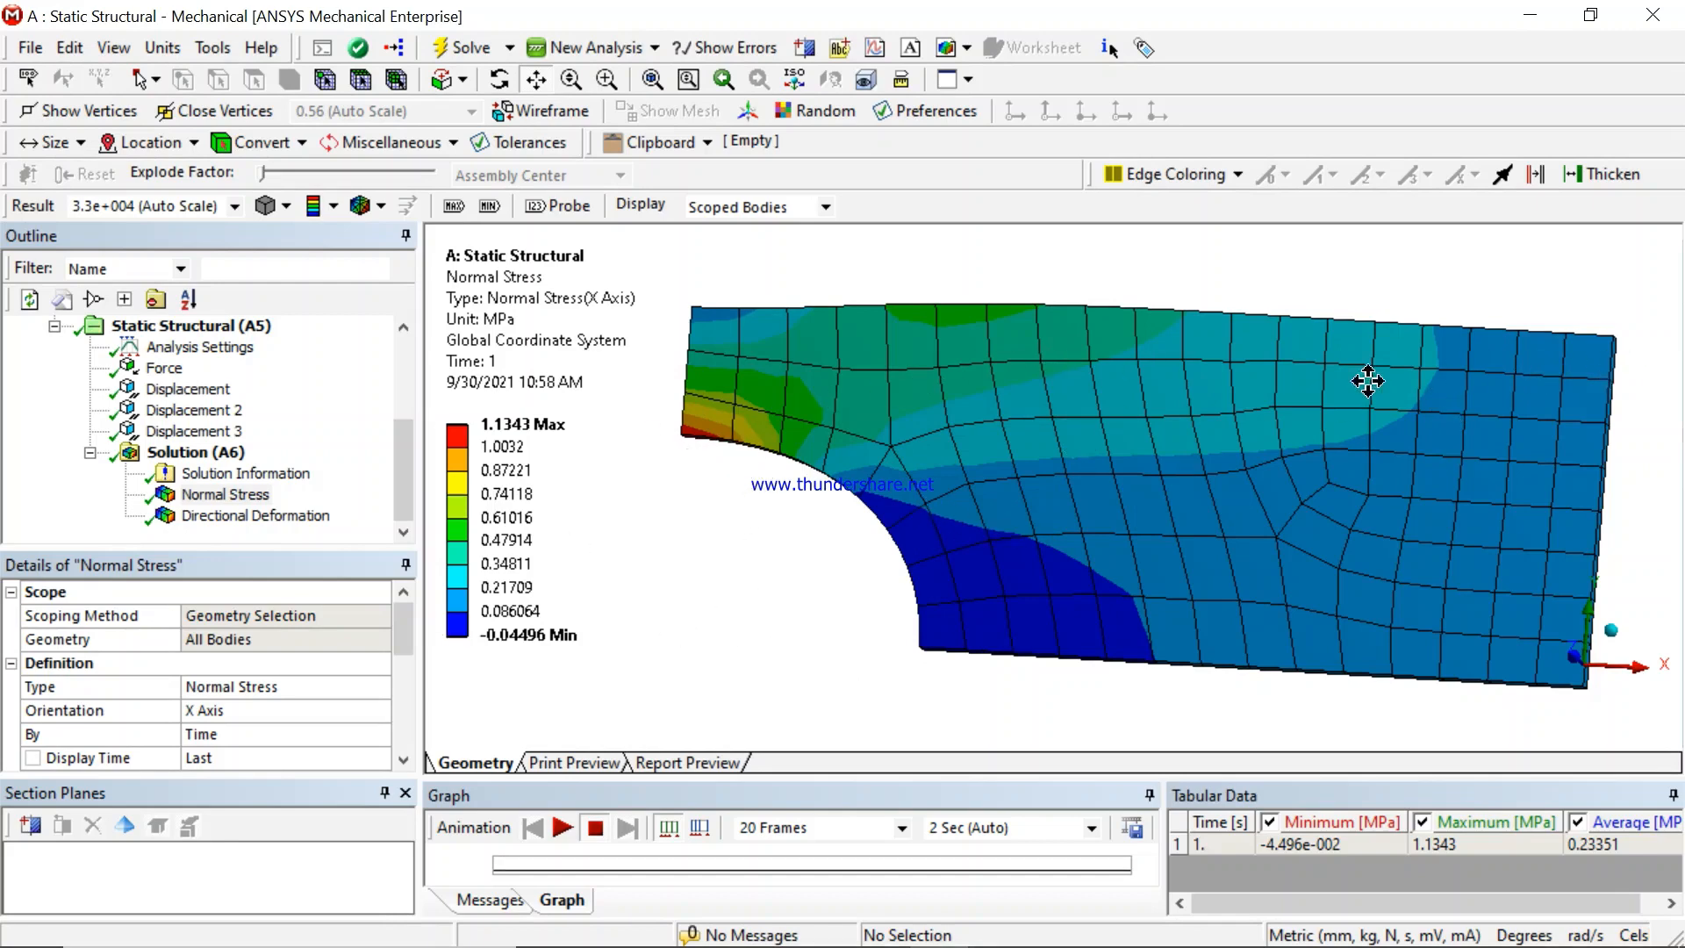
mouse_move(462, 566)
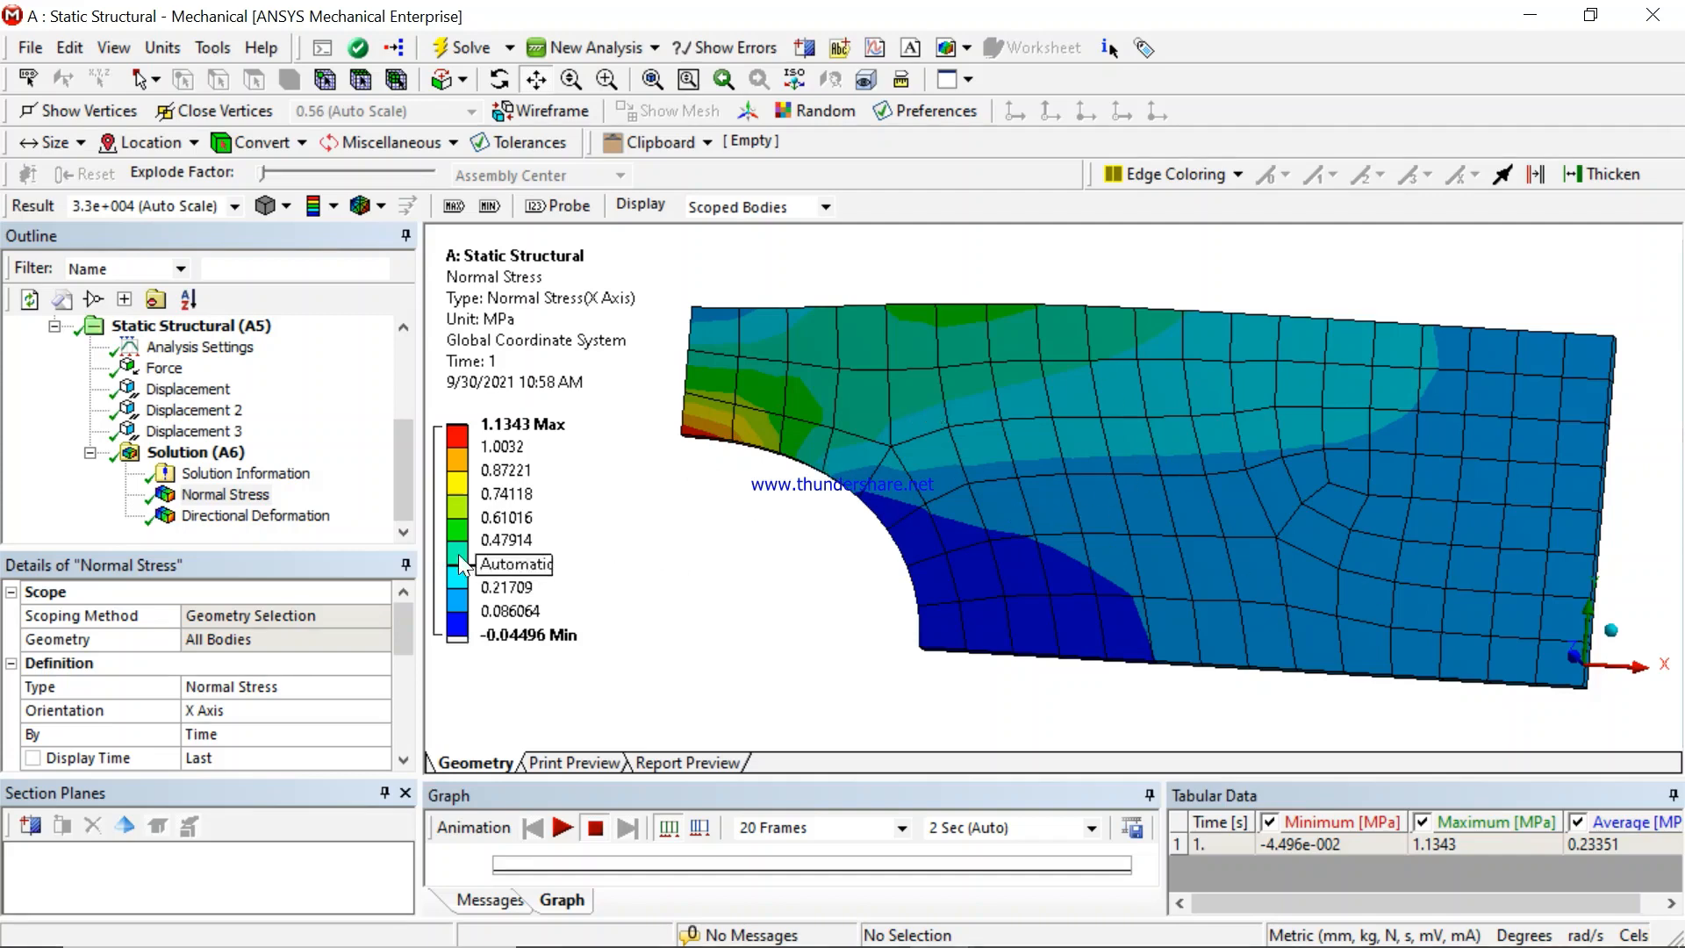
- Add a structural Error result from the stress results to the solution and solve to evaluate it
right_click(219, 455)
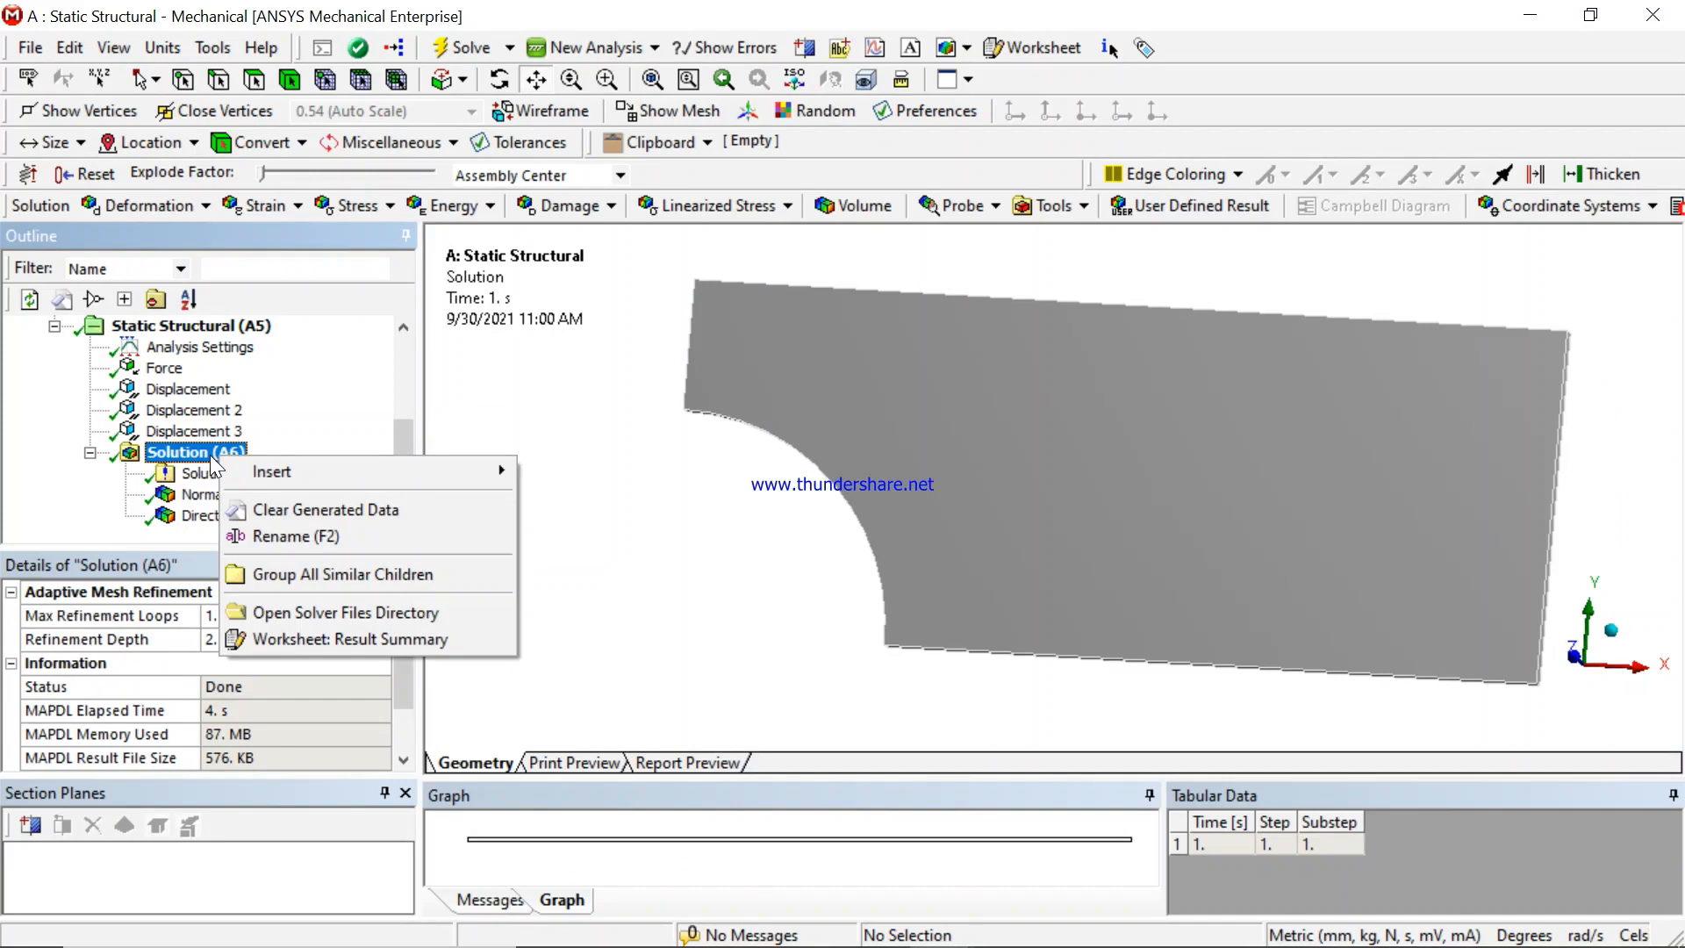
mouse_move(330, 460)
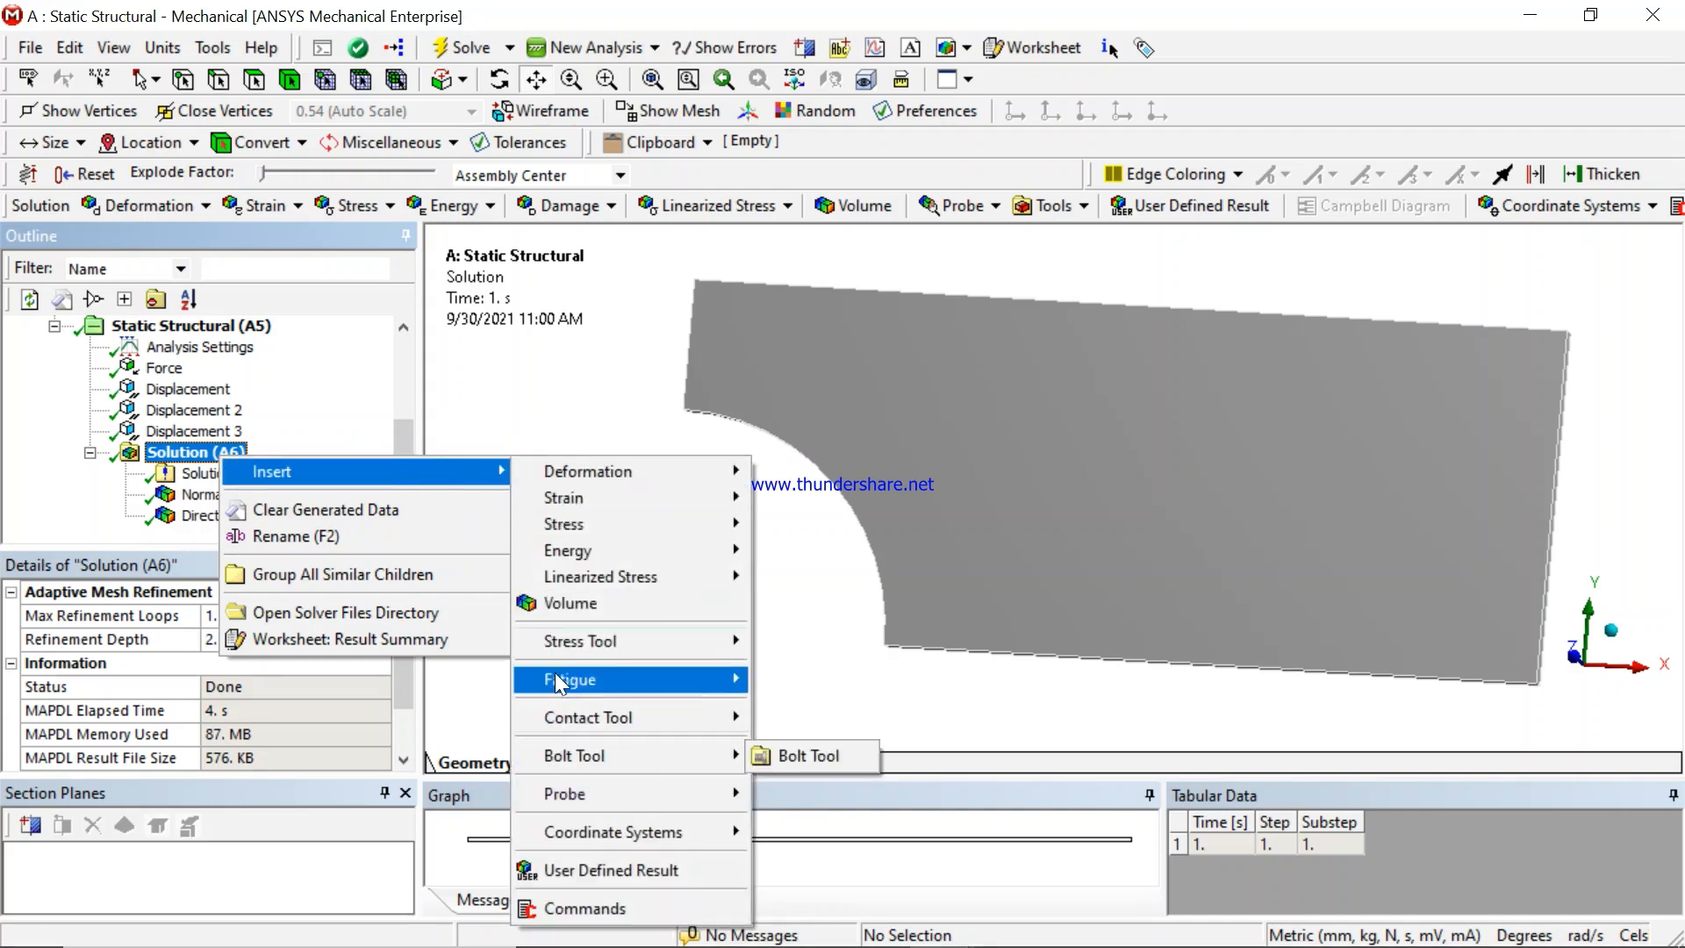
mouse_move(609, 524)
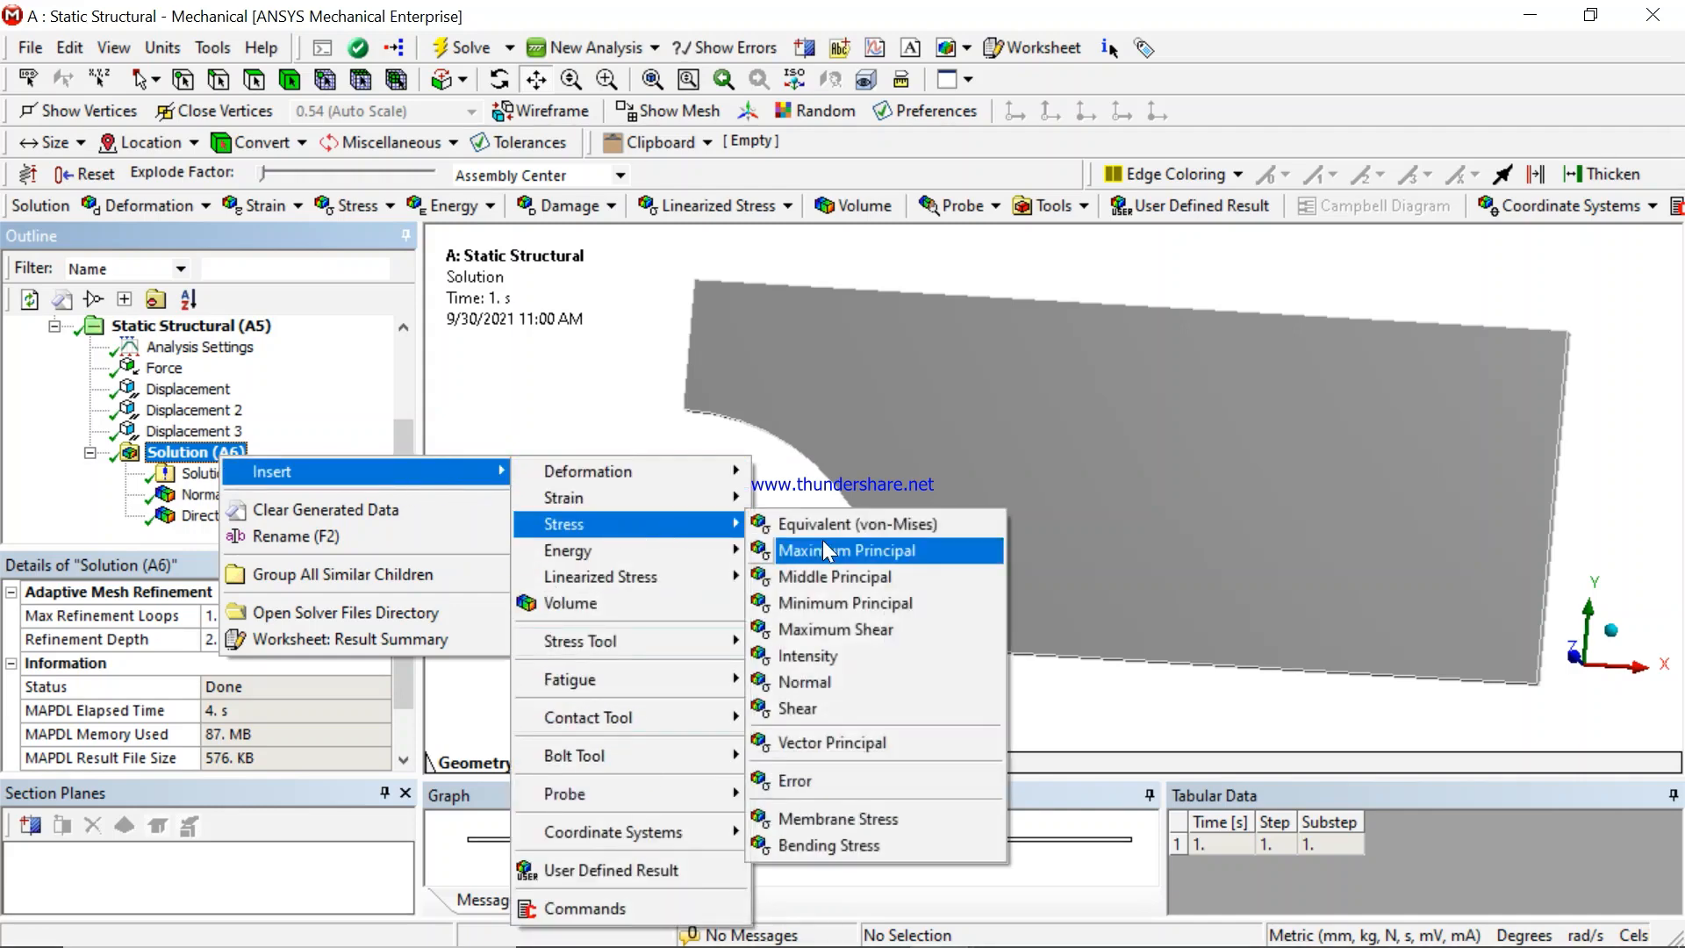
click(851, 781)
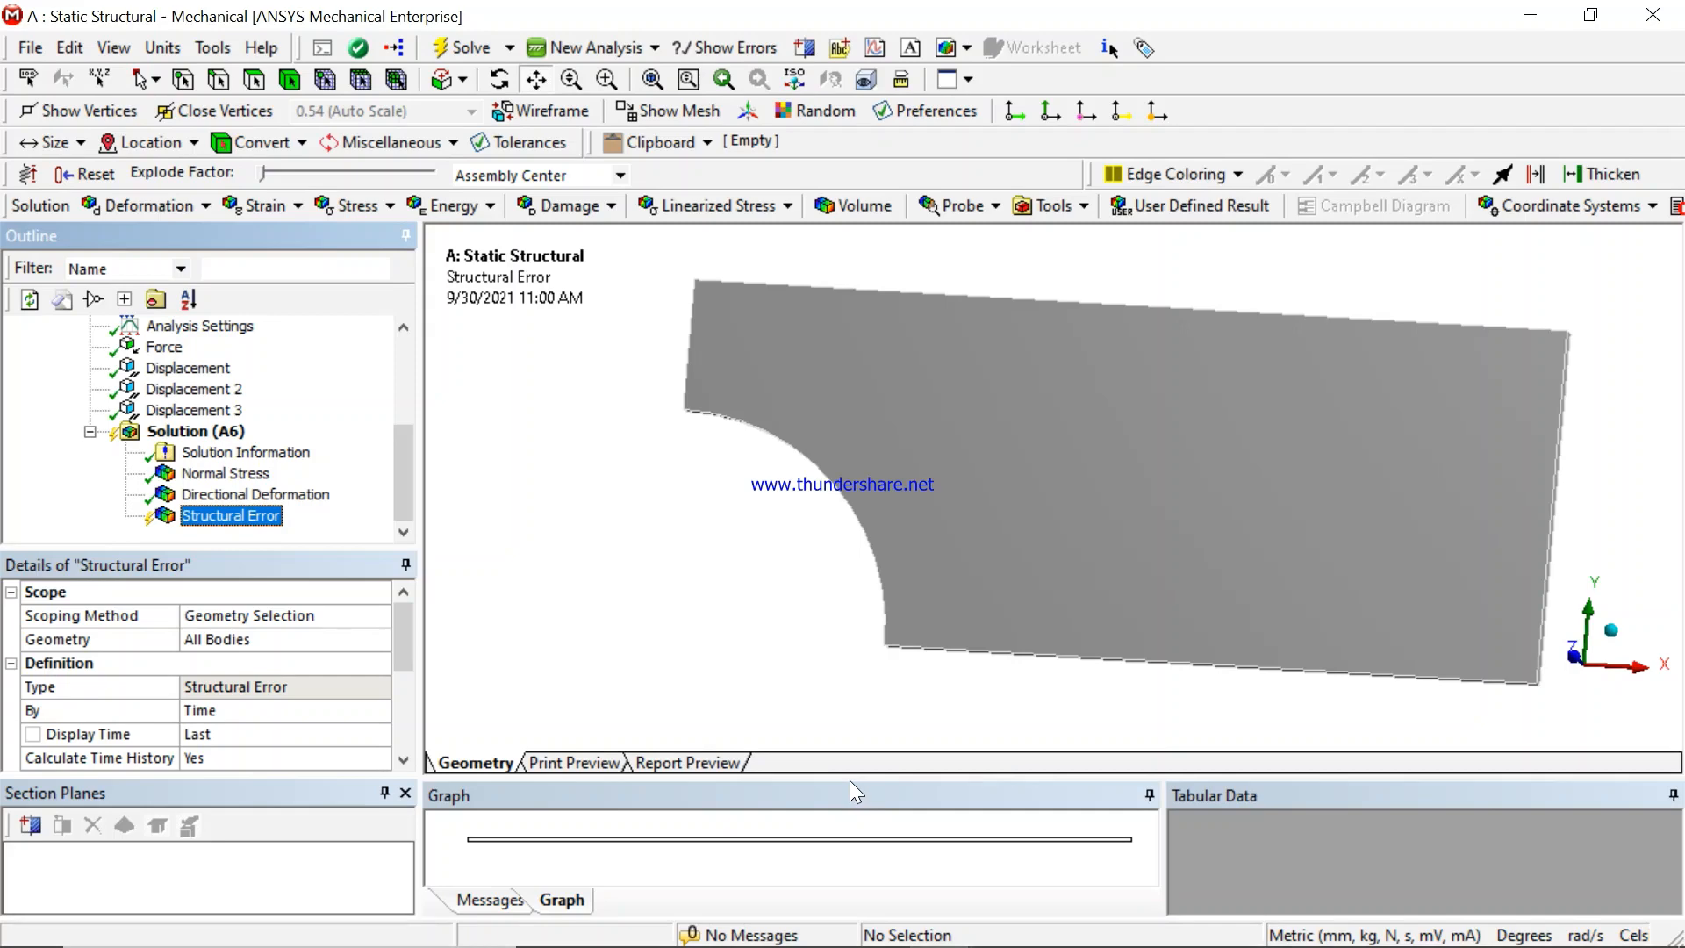
click(467, 46)
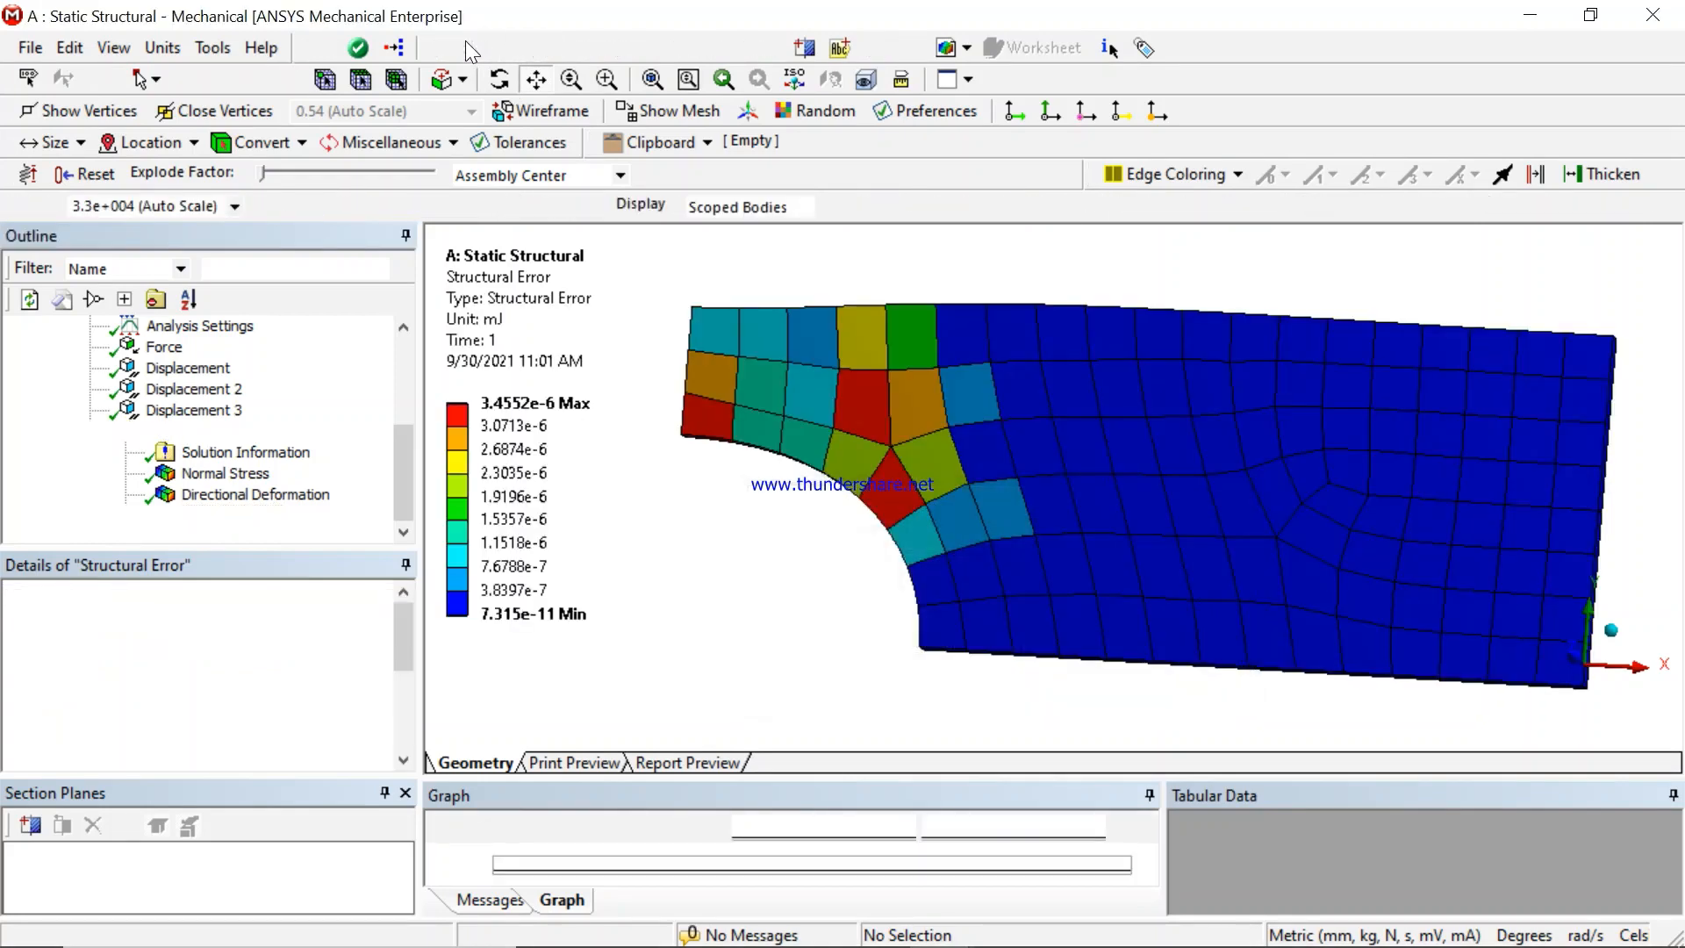